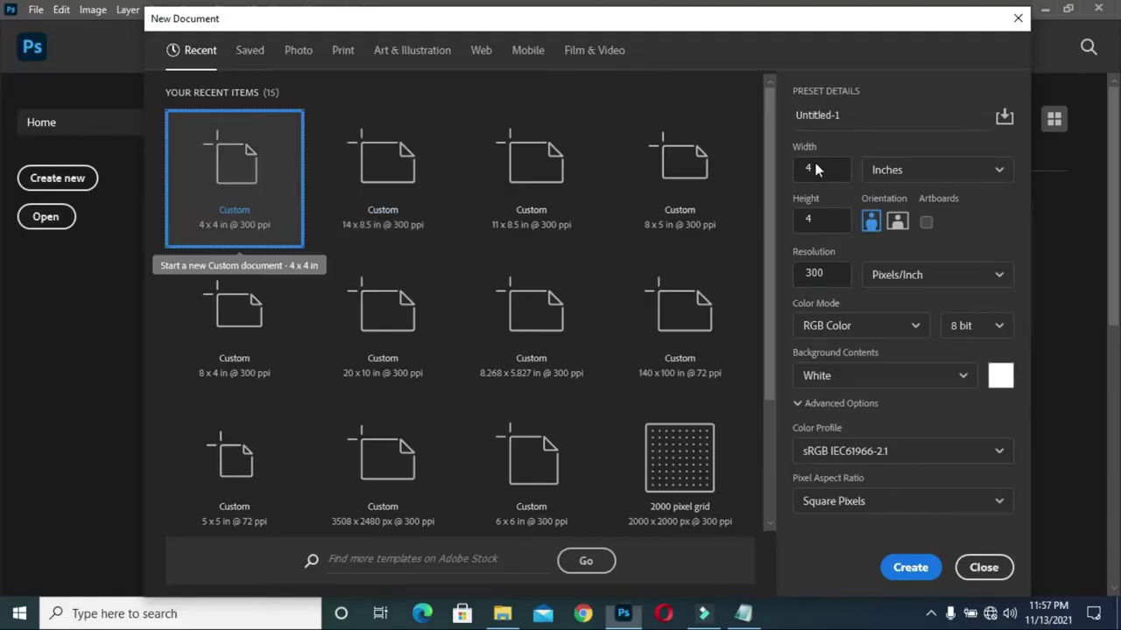
Enter a 4 x 4 inch size at 300 pixels per inch for the new document.
click(801, 167)
click(833, 221)
click(832, 272)
Create the blank document and copy the colour code 003655 from the notes.
click(910, 567)
click(743, 613)
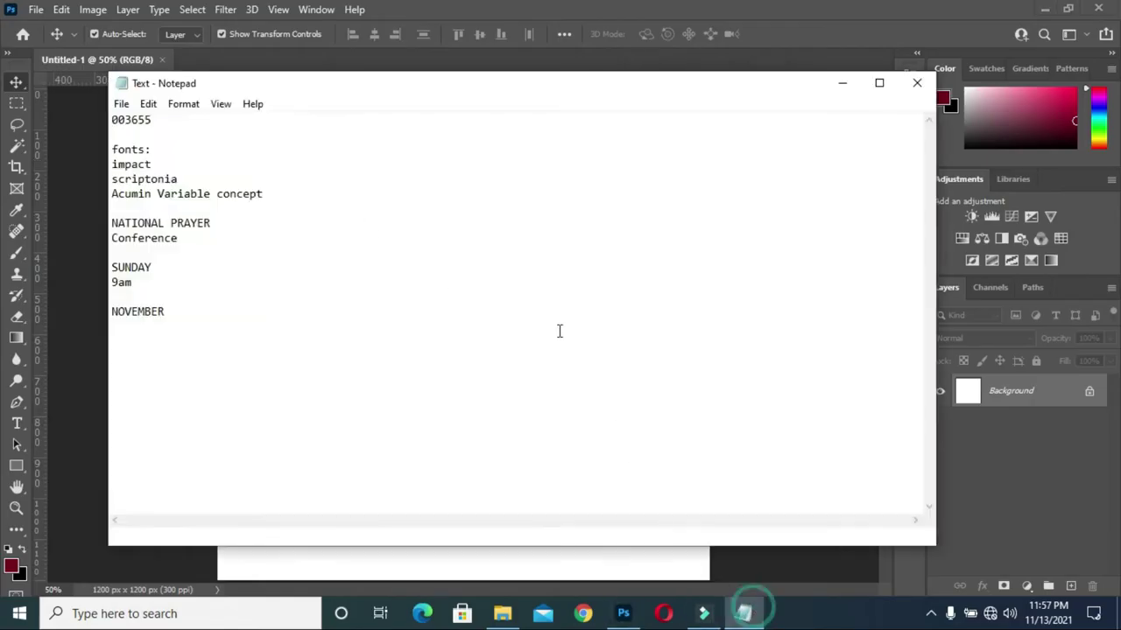
drag(161, 120, 79, 124)
key(ctrl+c)
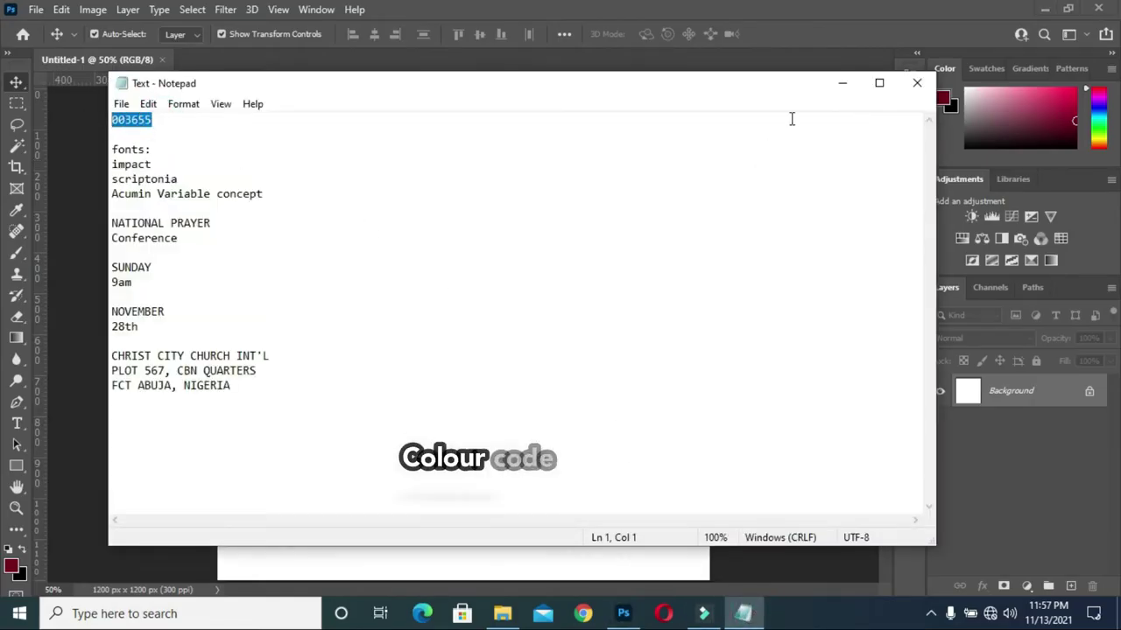
click(841, 83)
Cover the canvas with a navy 003655 Solid Color fill layer.
click(1026, 586)
click(984, 302)
key(ctrl+v)
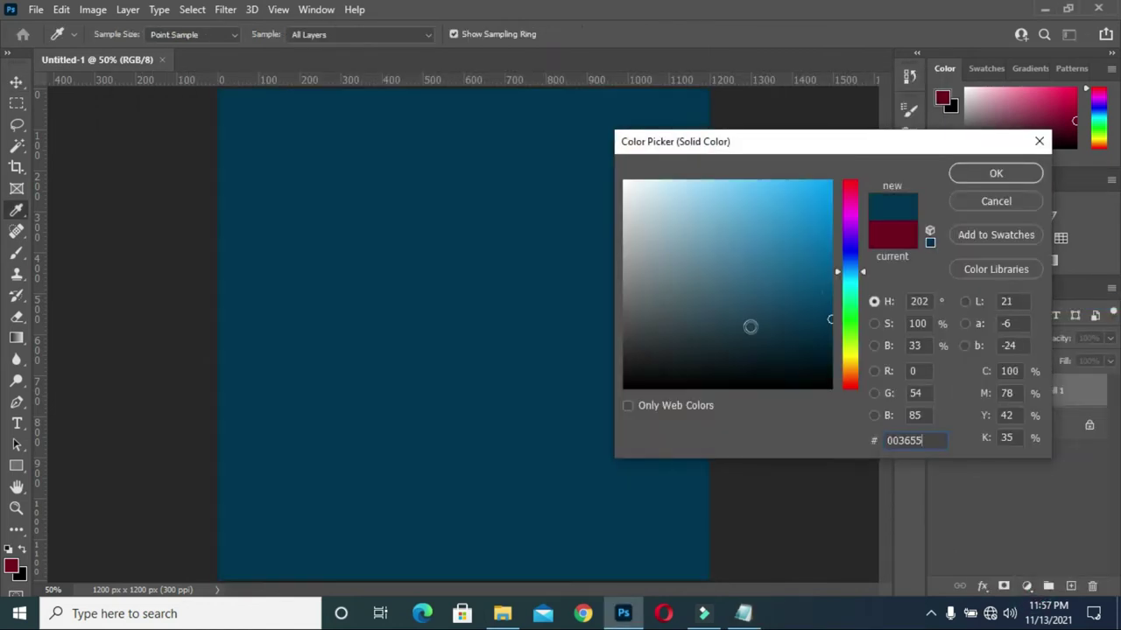
click(996, 173)
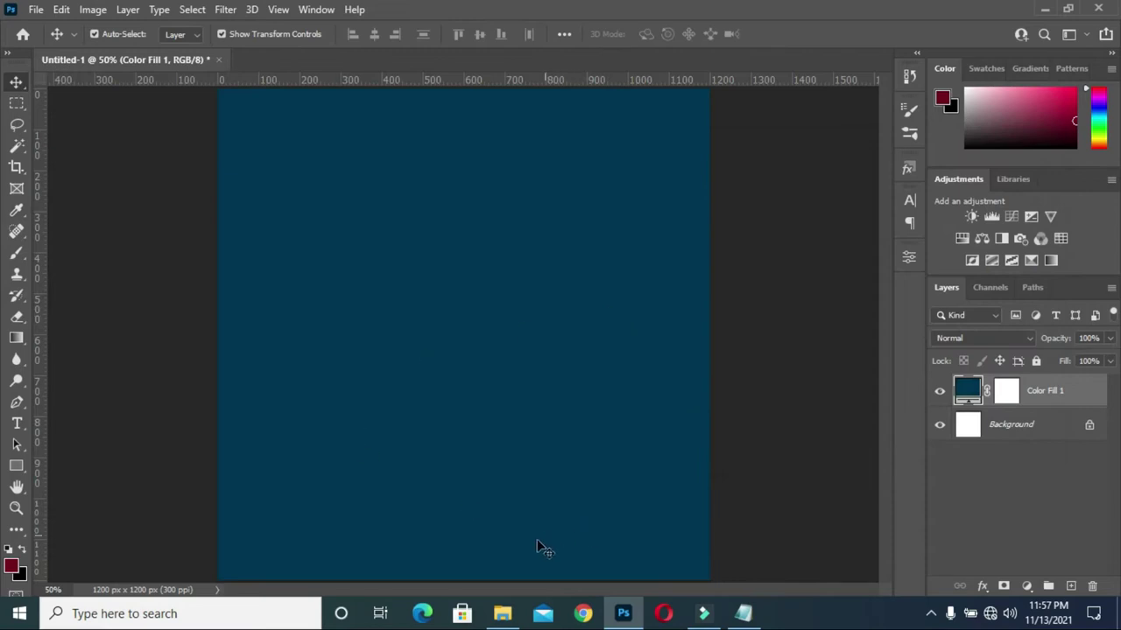
click(502, 613)
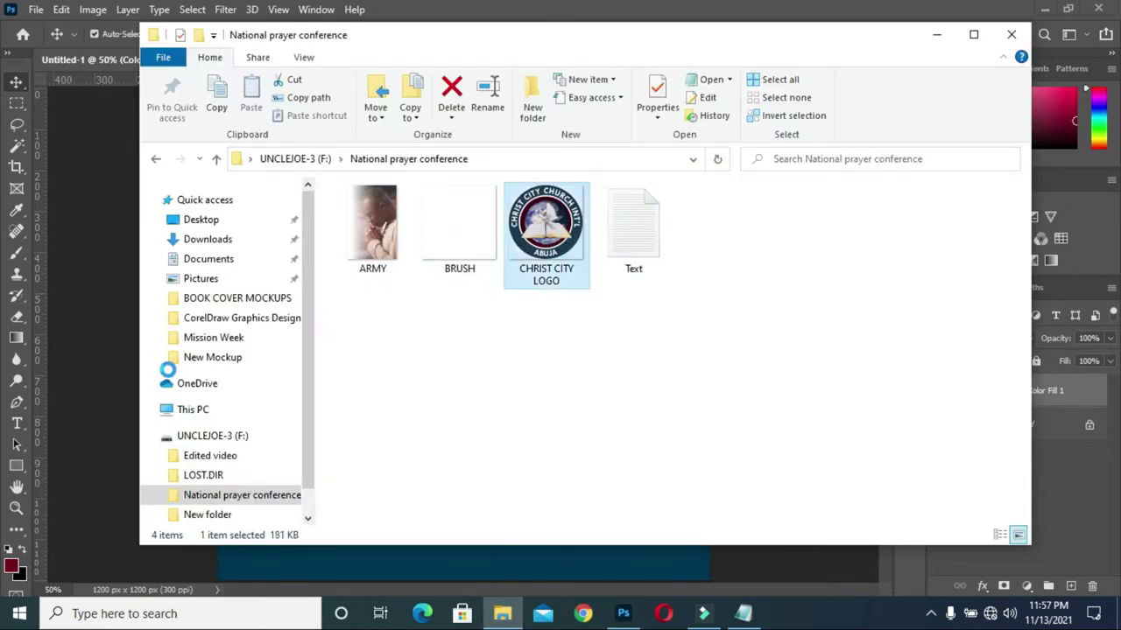
Place the CHRIST CITY LOGO, shrunk to about 22%, near the top-left of the canvas.
click(122, 362)
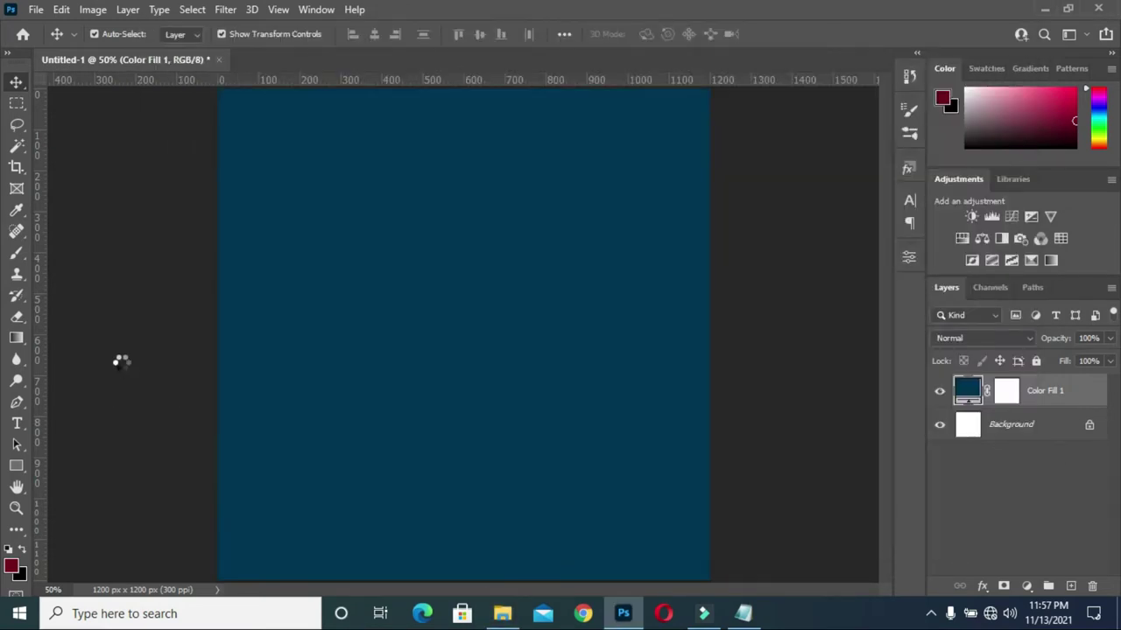
click(786, 35)
mouse_move(629, 502)
mouse_down()
mouse_move(350, 222)
mouse_move(382, 138)
mouse_up()
click(786, 35)
click(808, 175)
click(1032, 427)
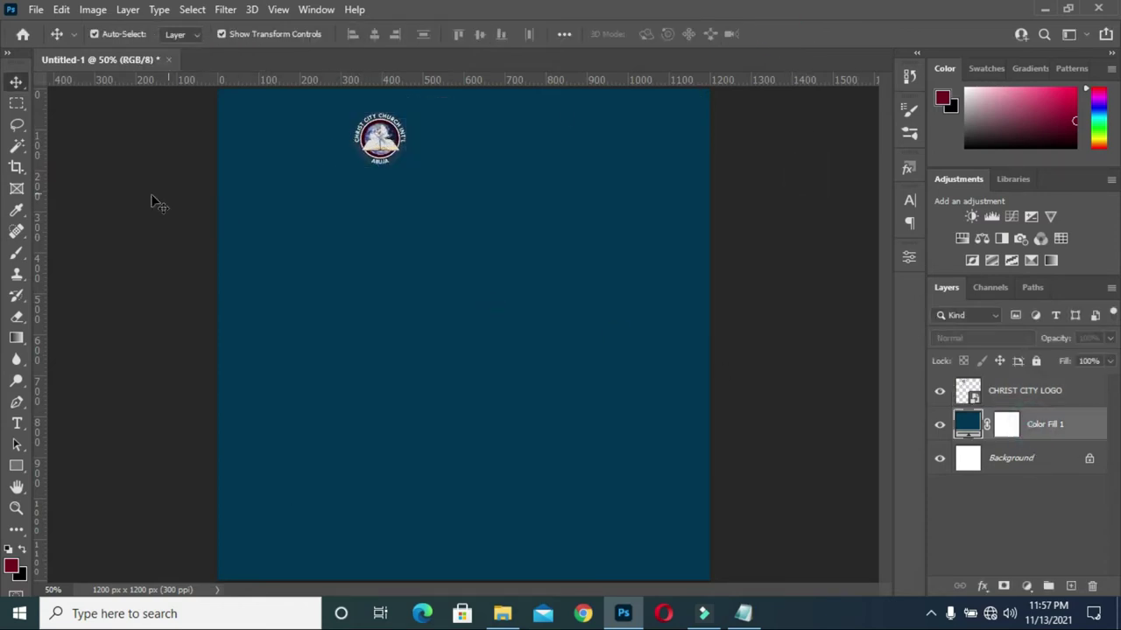
click(16, 466)
Draw a white 554 x 156 px rectangle at top-left with 40 px rounded right corners.
drag(193, 109, 419, 172)
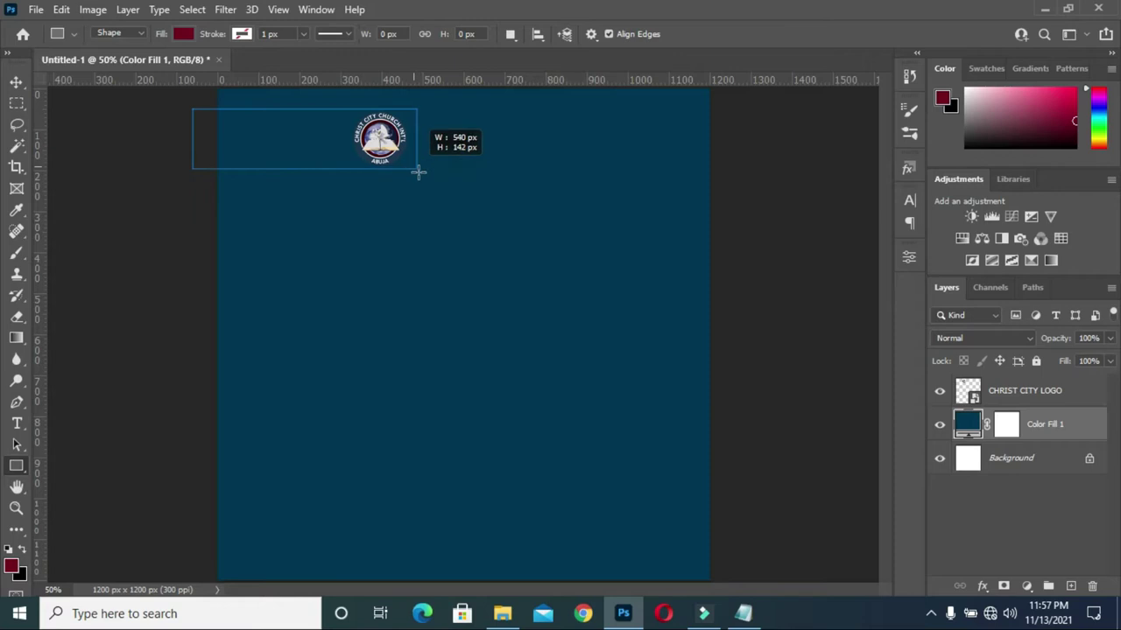
drag(419, 171, 420, 173)
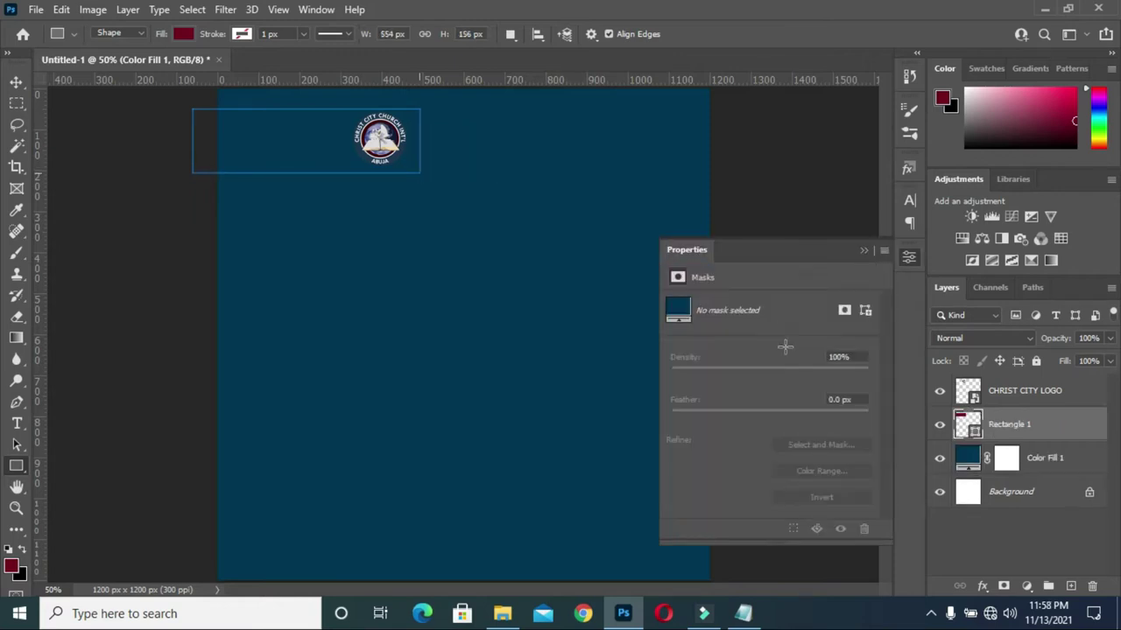
click(718, 426)
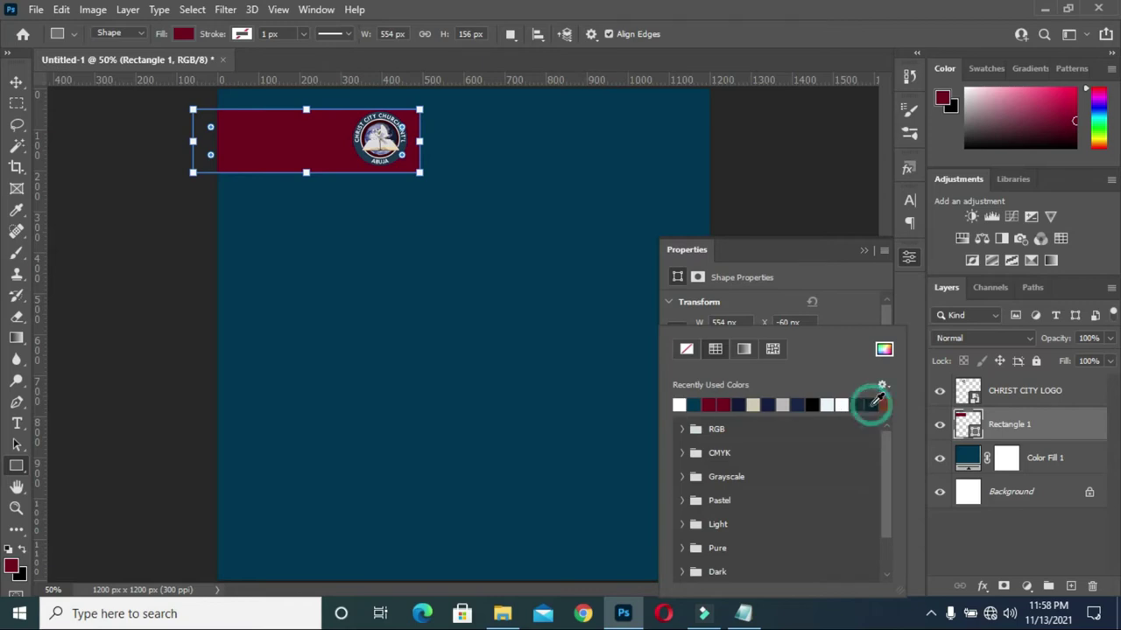
click(871, 404)
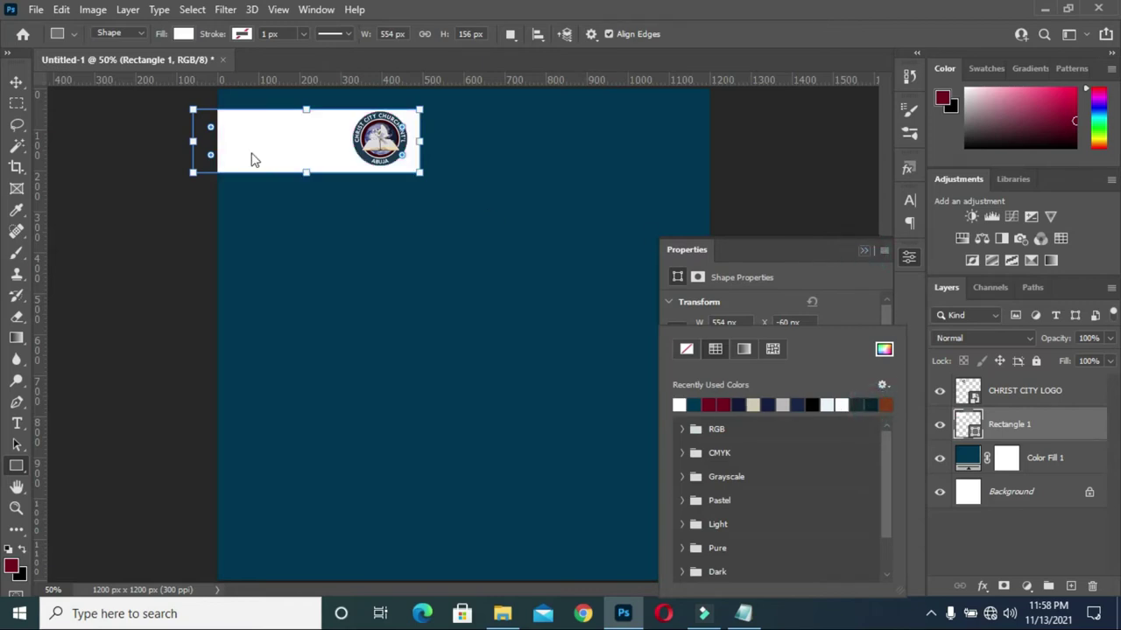
click(869, 301)
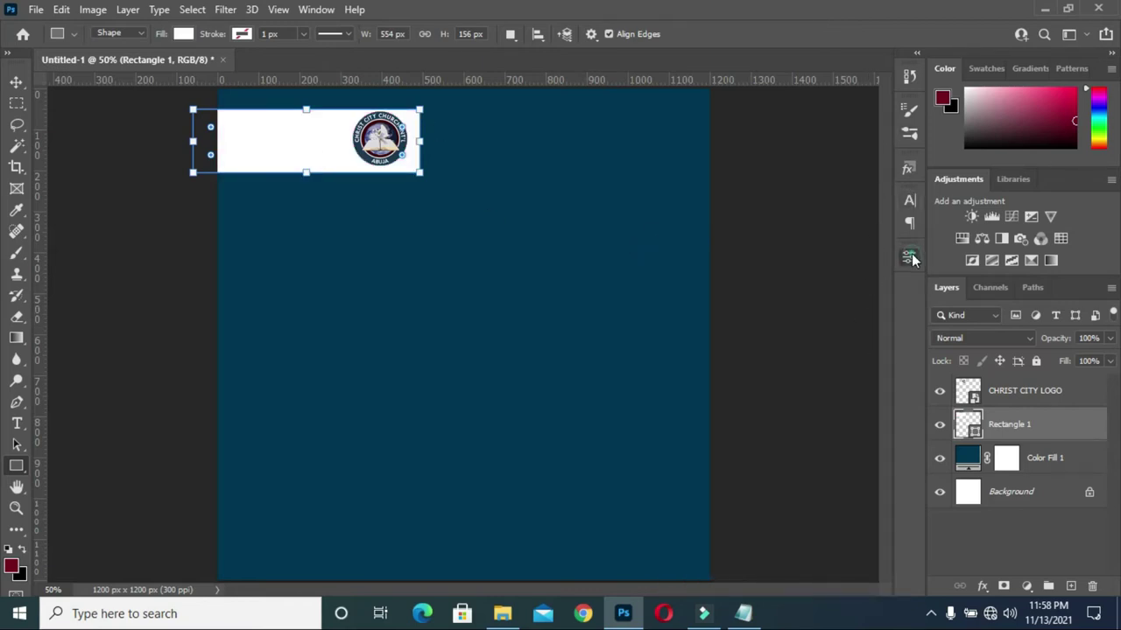
click(908, 256)
drag(808, 510, 843, 517)
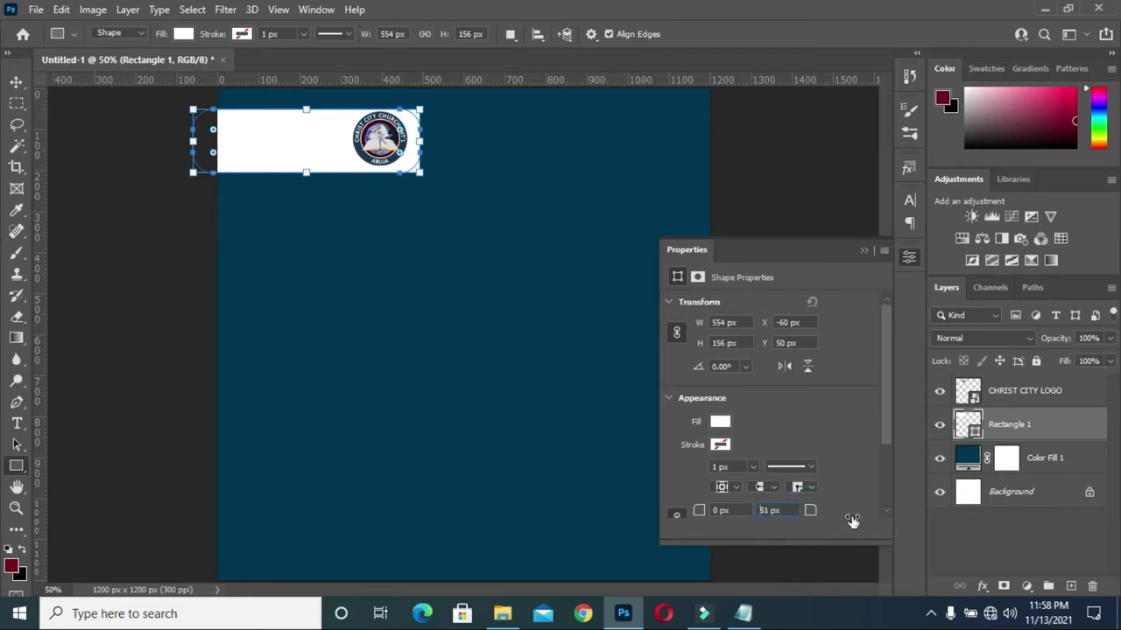
click(864, 251)
Nudge the white tab up and centre the logo vertically within it.
click(16, 81)
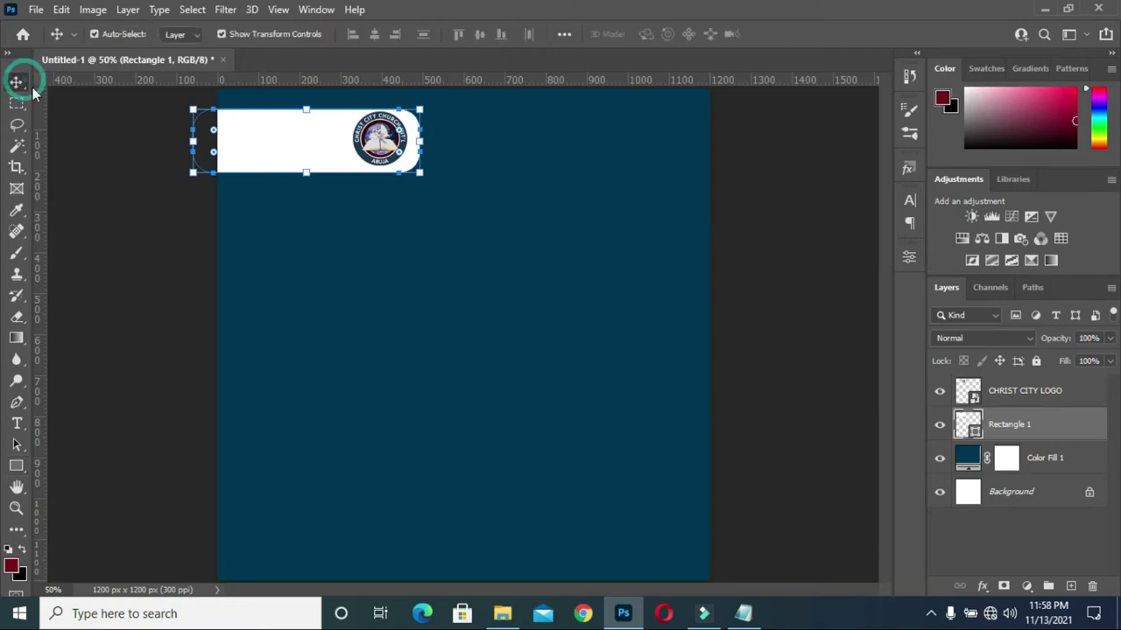
key(Up)
key(Up)
key(Up)
key(Up)
key(Up)
key(Up)
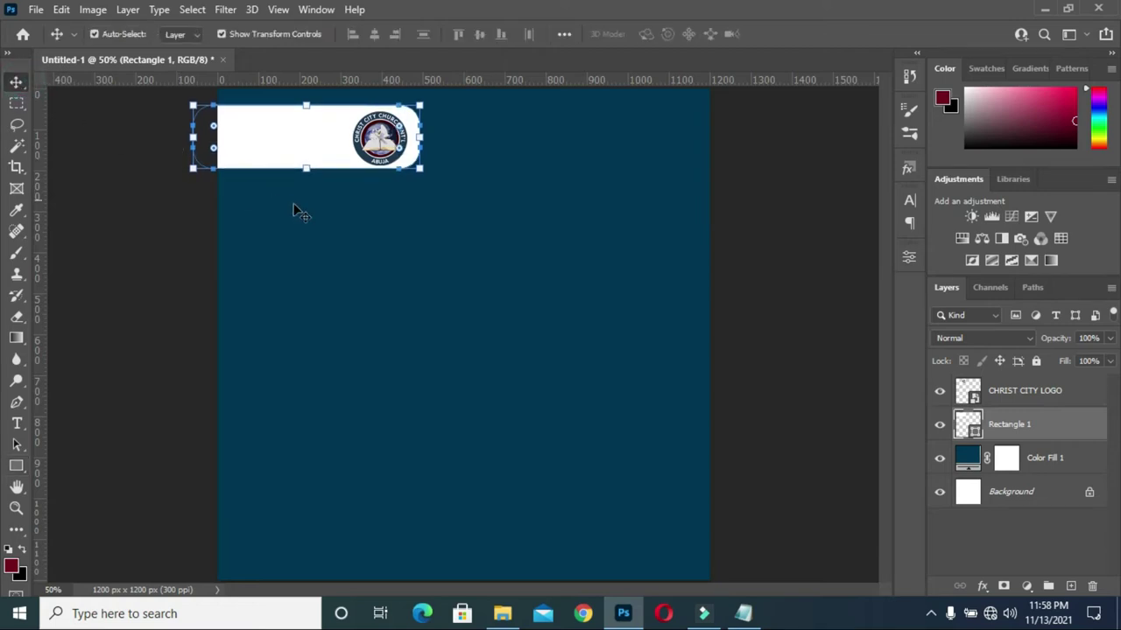
shift+click(1009, 399)
click(479, 36)
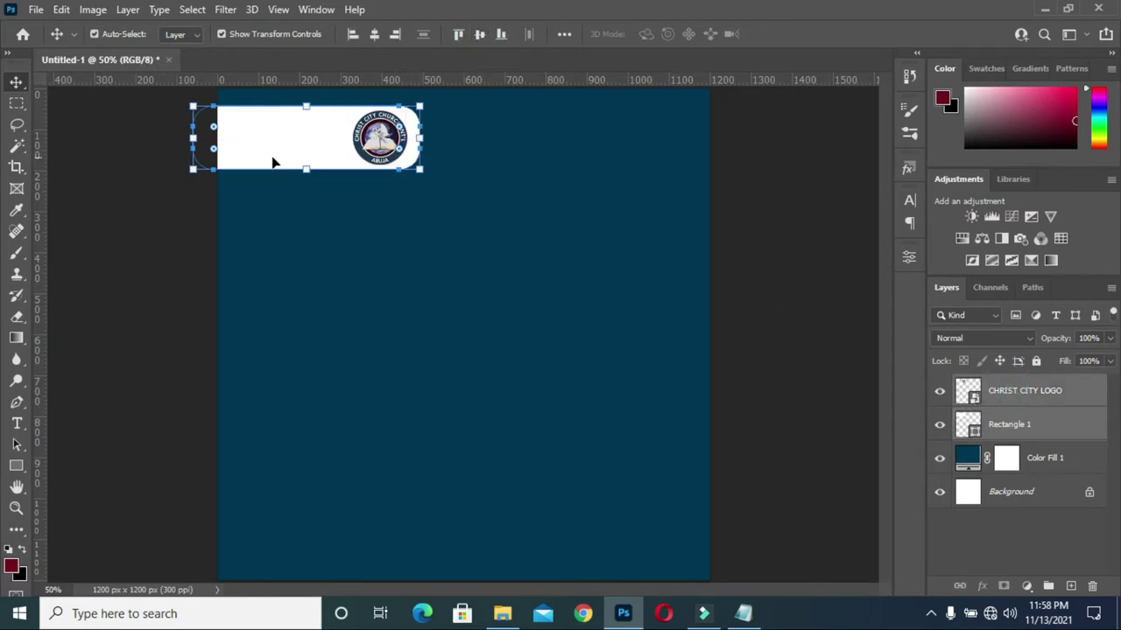
click(189, 191)
click(402, 164)
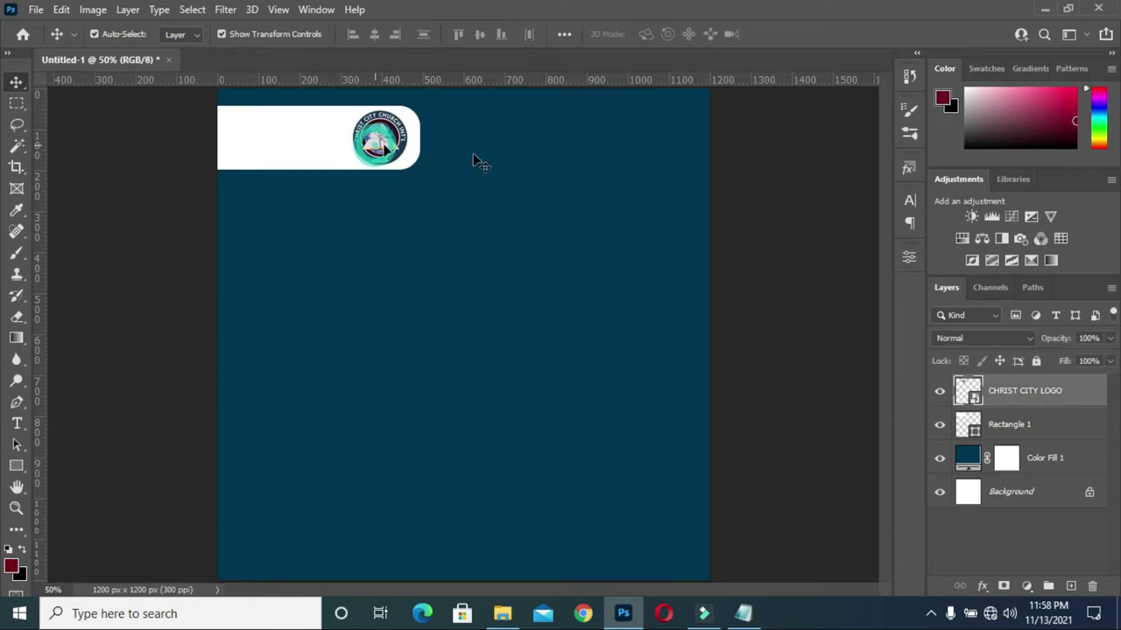
click(763, 187)
click(743, 613)
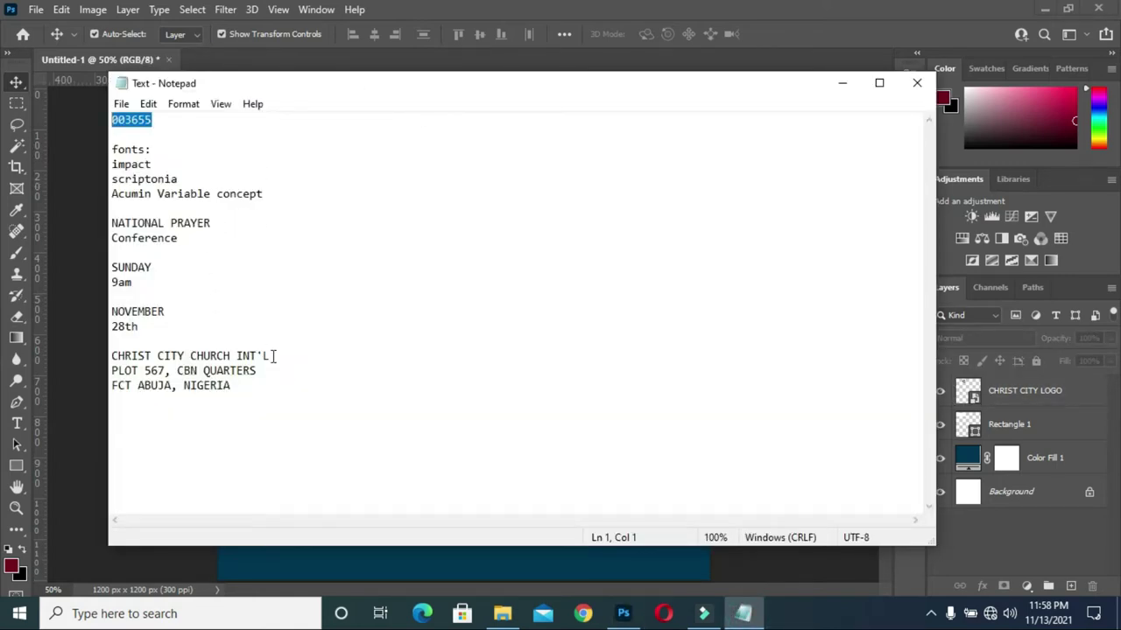
Add a white ffffff text layer reading CHRIST CITY CHURCH INT'L, copied from the notes.
drag(273, 356, 113, 355)
key(ctrl+c)
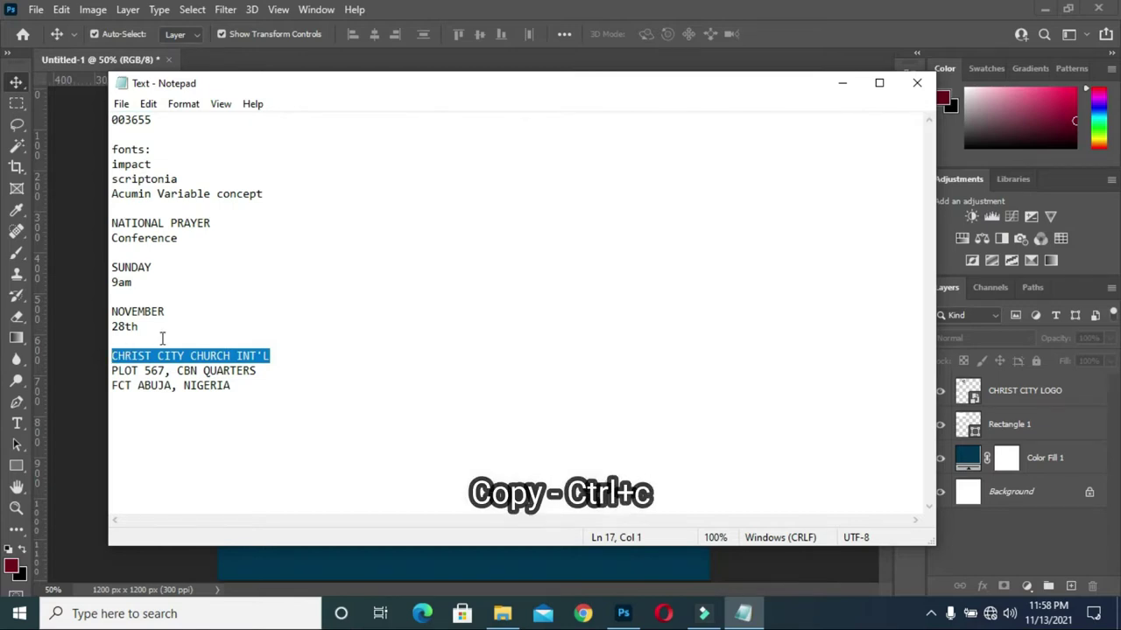
click(843, 85)
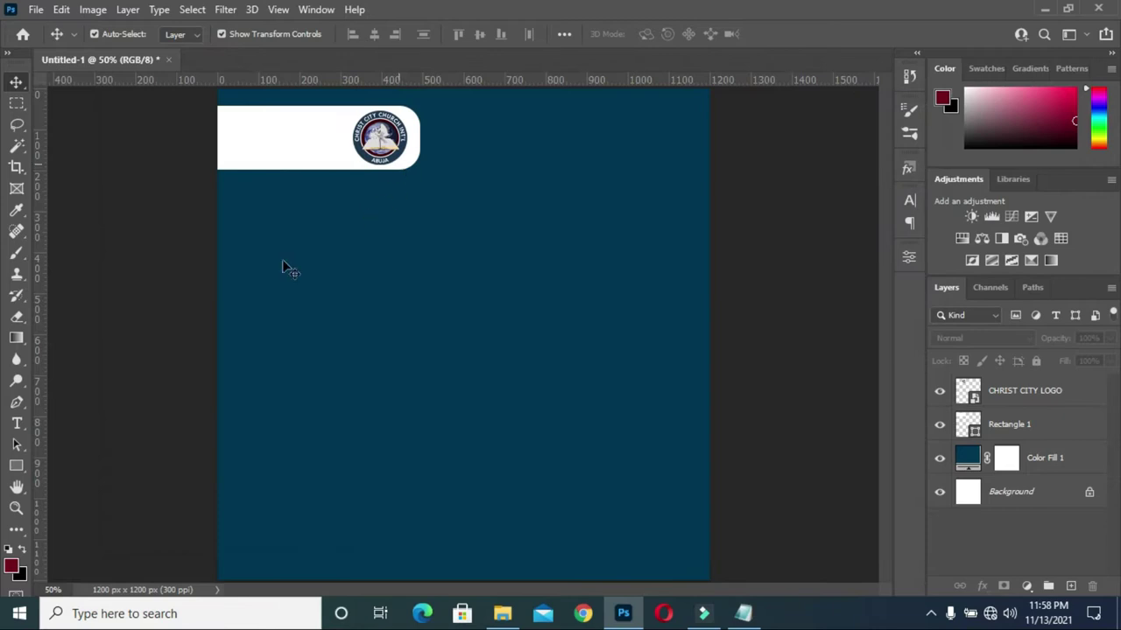
key(t)
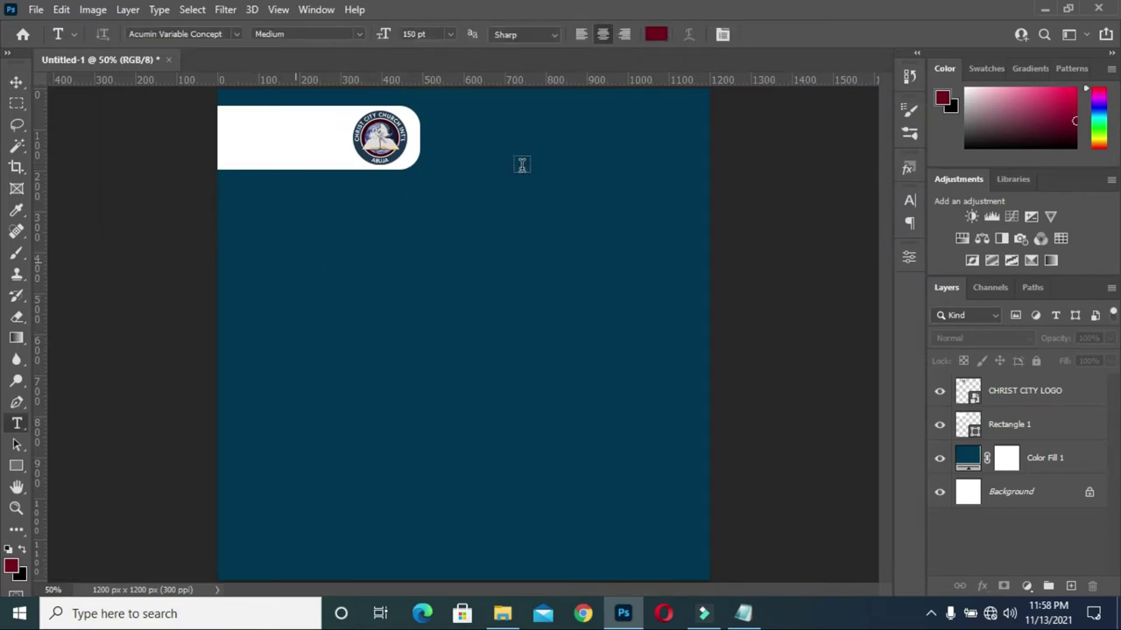
click(618, 145)
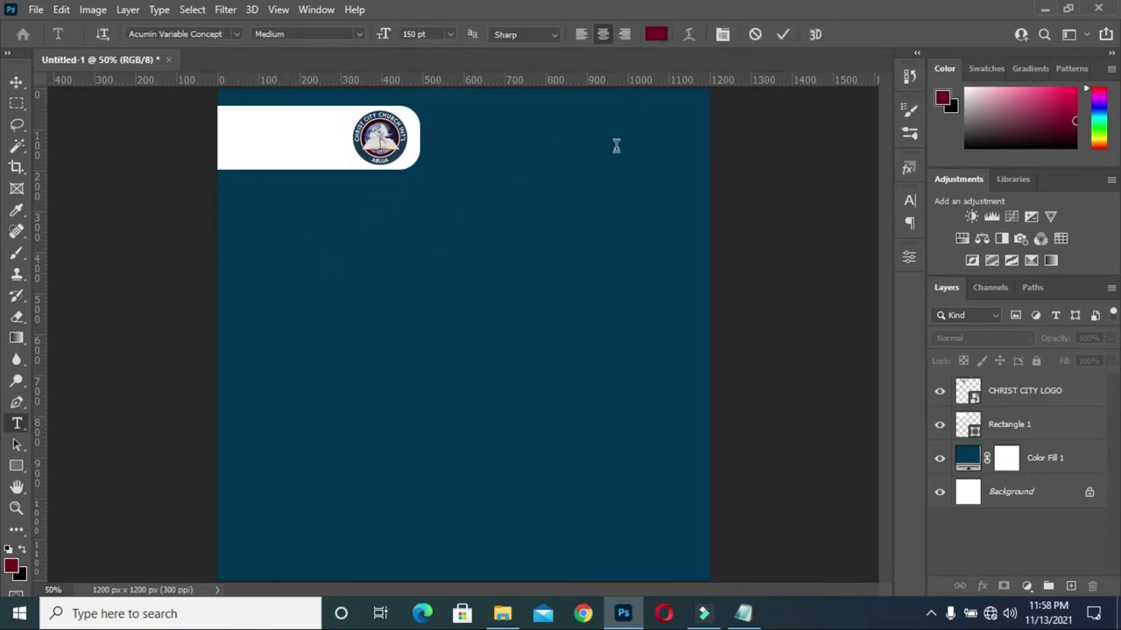
drag(385, 39, 268, 58)
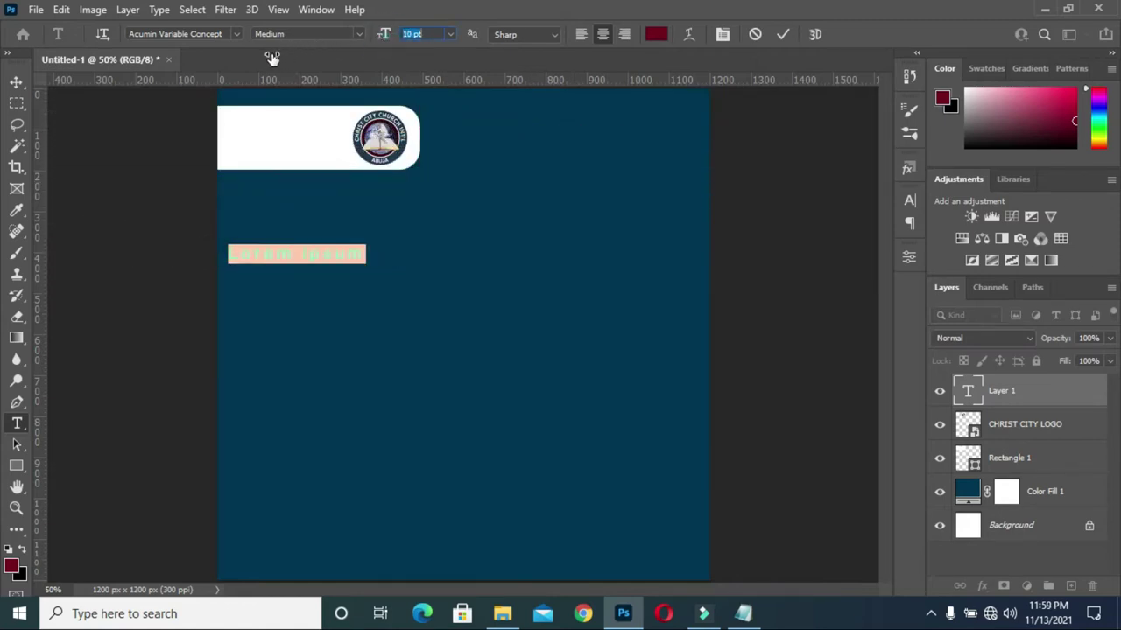
key(ctrl+v)
click(783, 34)
click(655, 35)
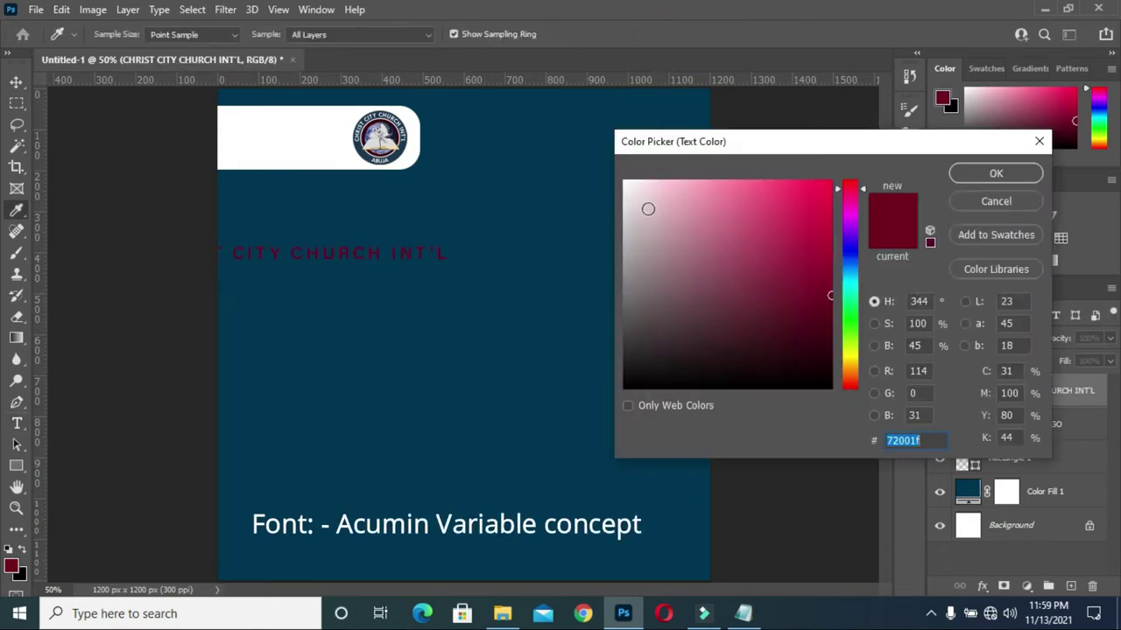
text(ffffff)
key(Return)
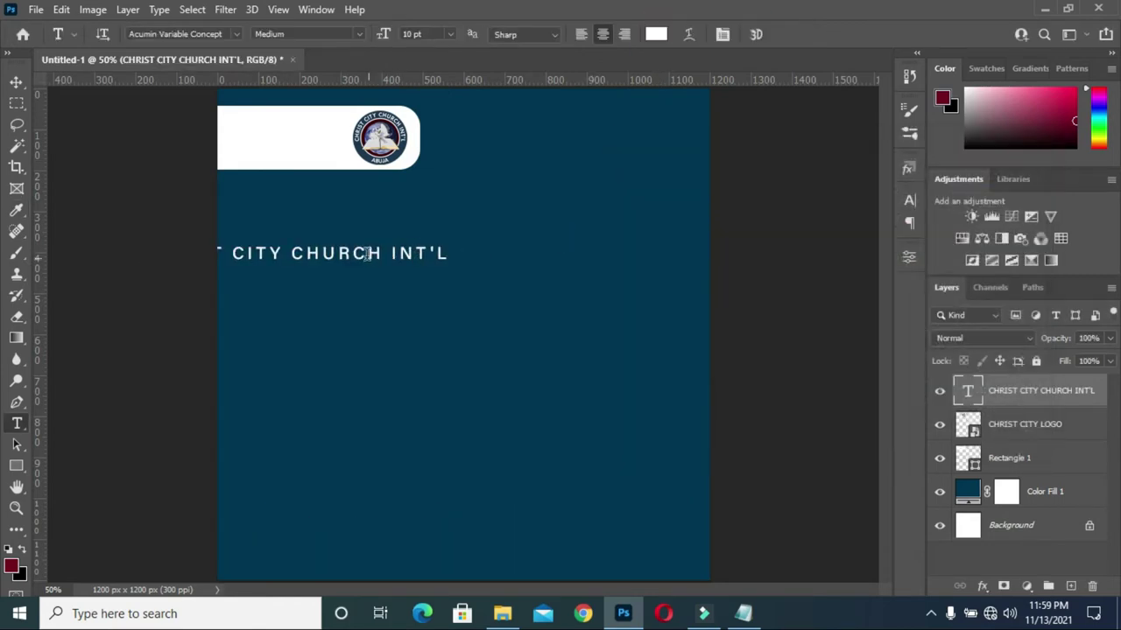
Cut the heading's tracking to 20, scale it to about 71% and place it beside the logo.
drag(355, 255, 556, 201)
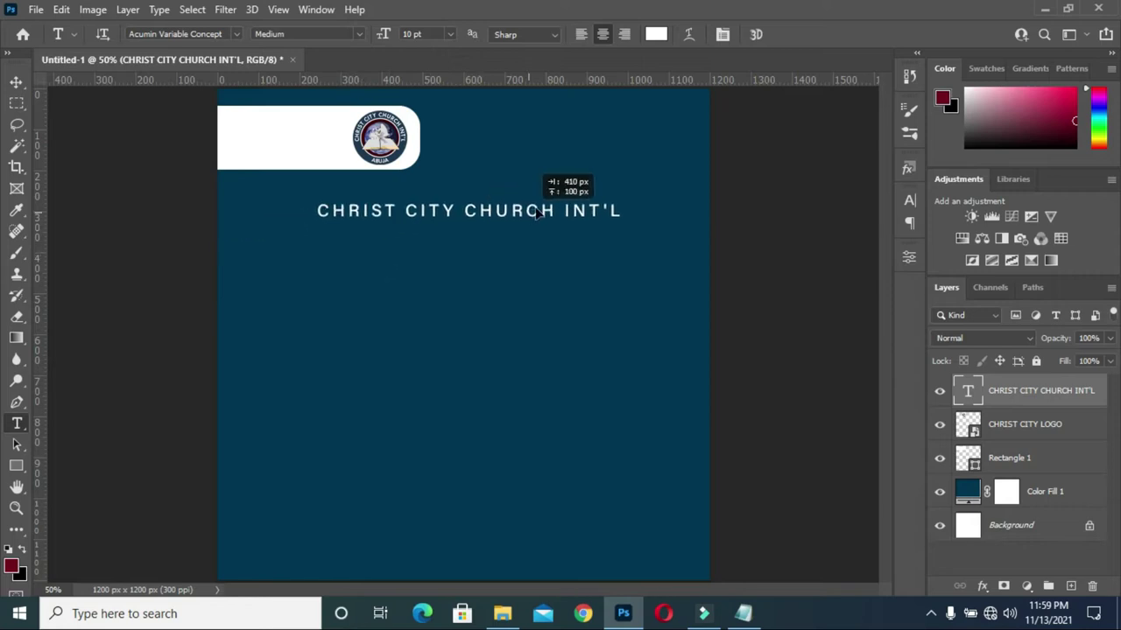
click(910, 201)
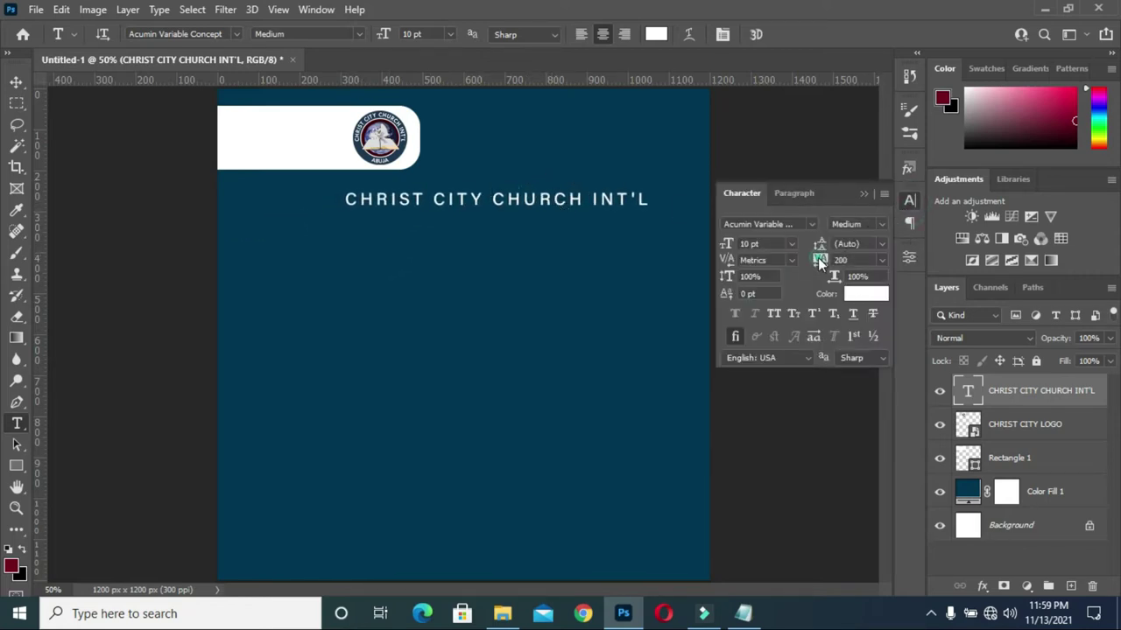
drag(820, 263, 805, 259)
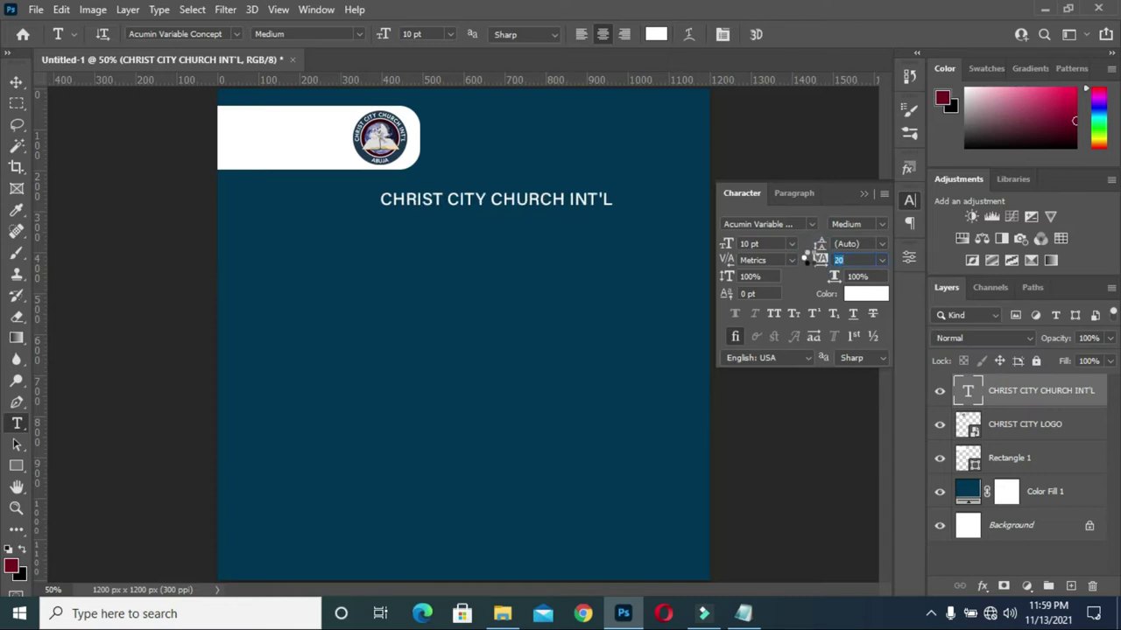
click(863, 194)
click(16, 82)
click(381, 205)
drag(381, 205, 447, 198)
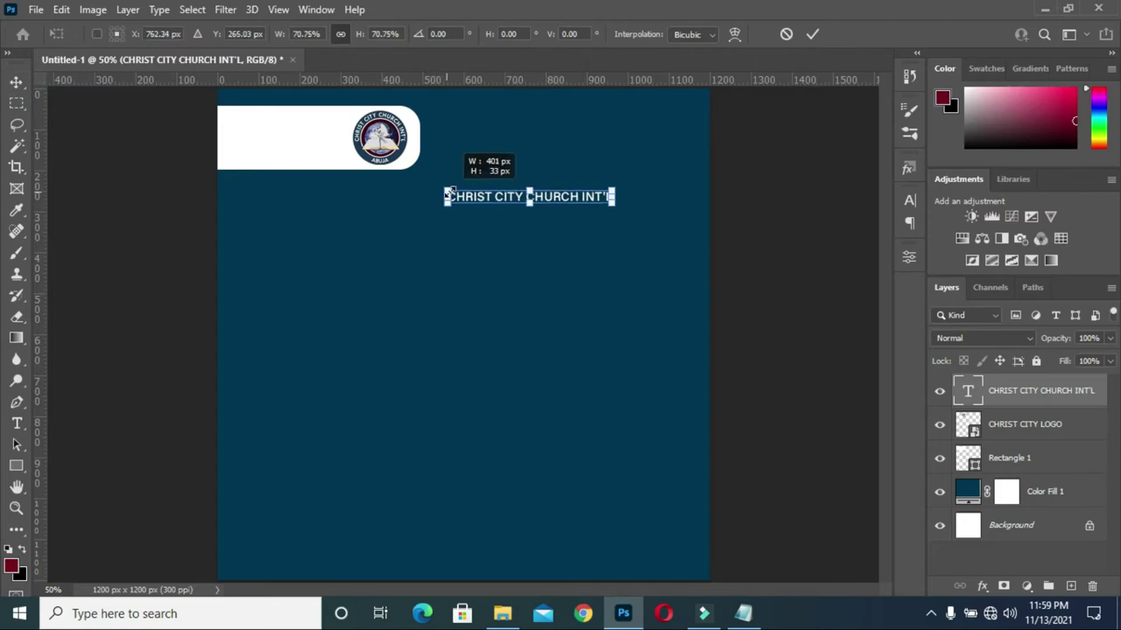
drag(551, 202, 534, 143)
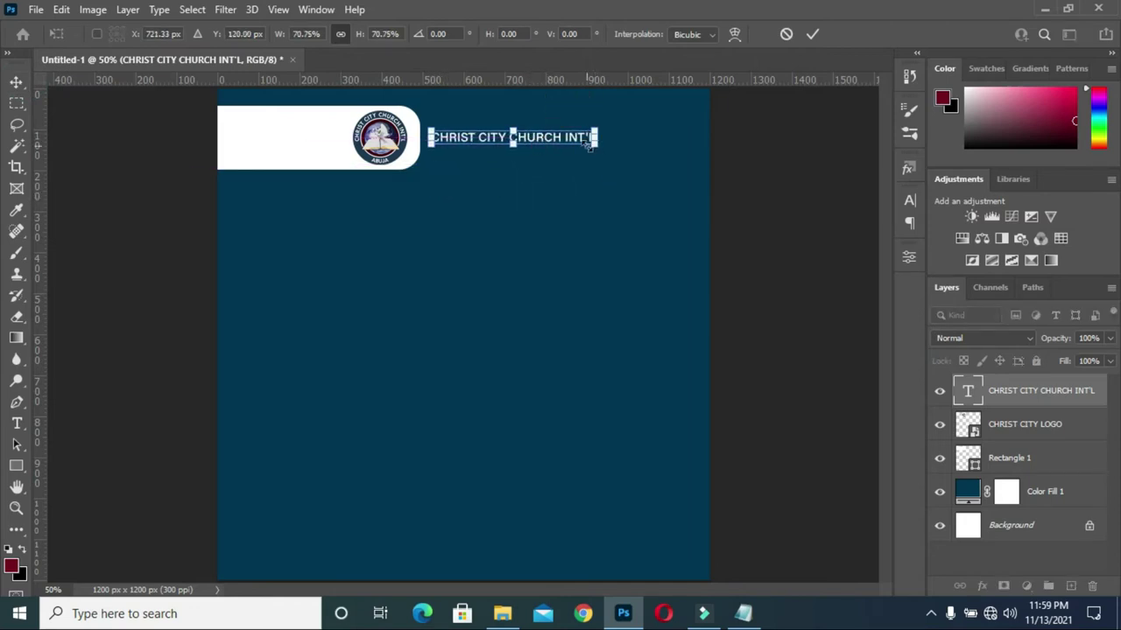
click(811, 33)
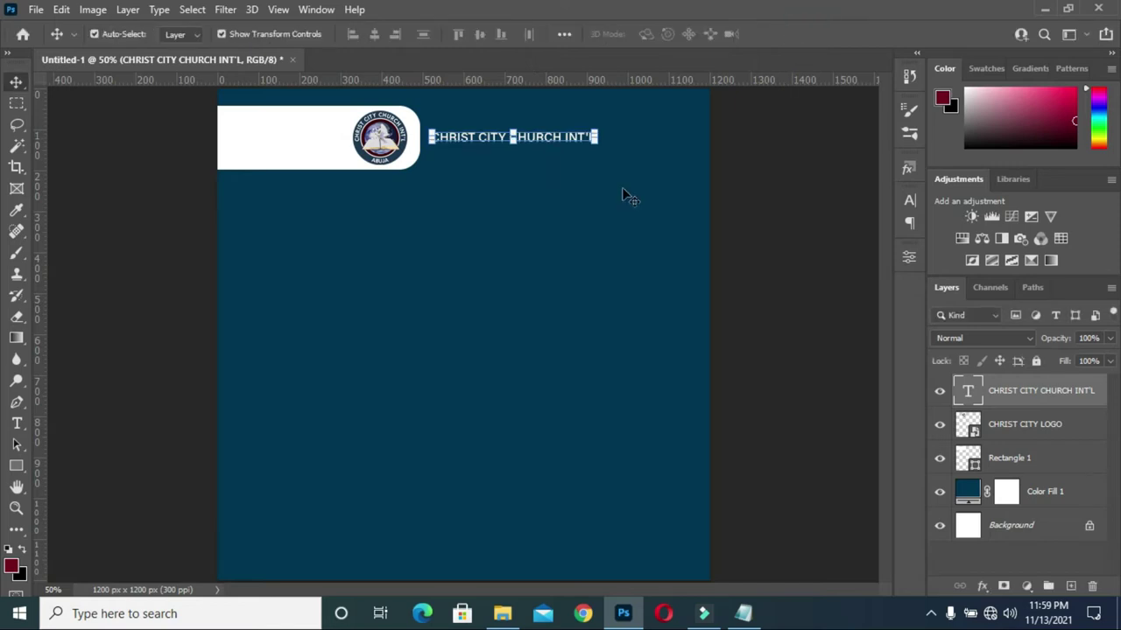
Extend the heading with ' MINISTRY' and centre it horizontally on the canvas.
key(t)
click(587, 140)
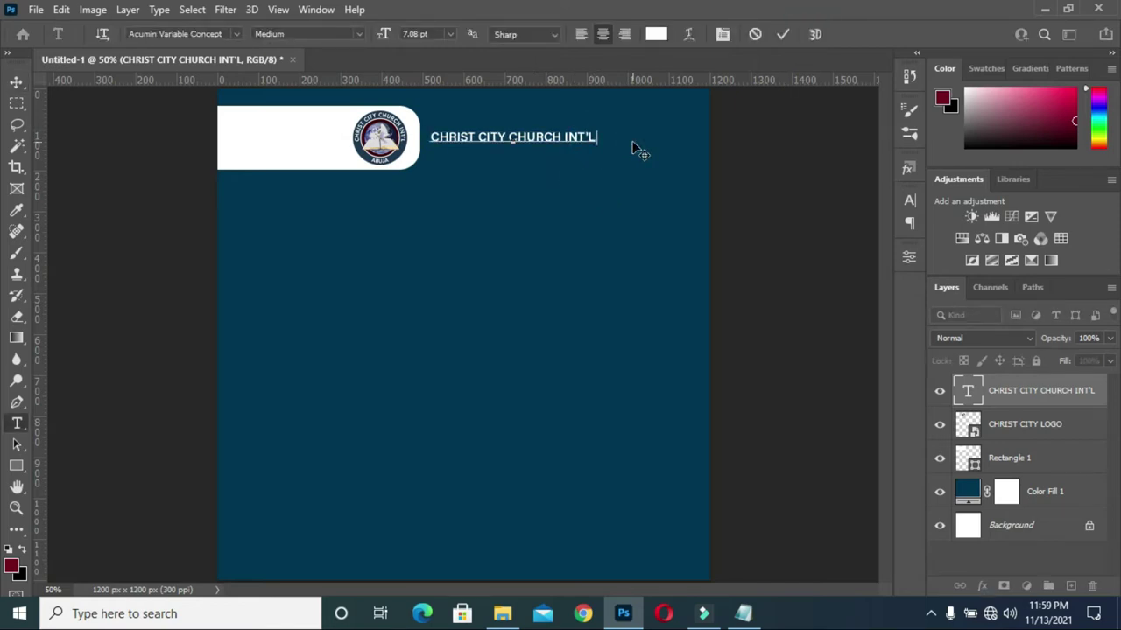
text(MINISTRY)
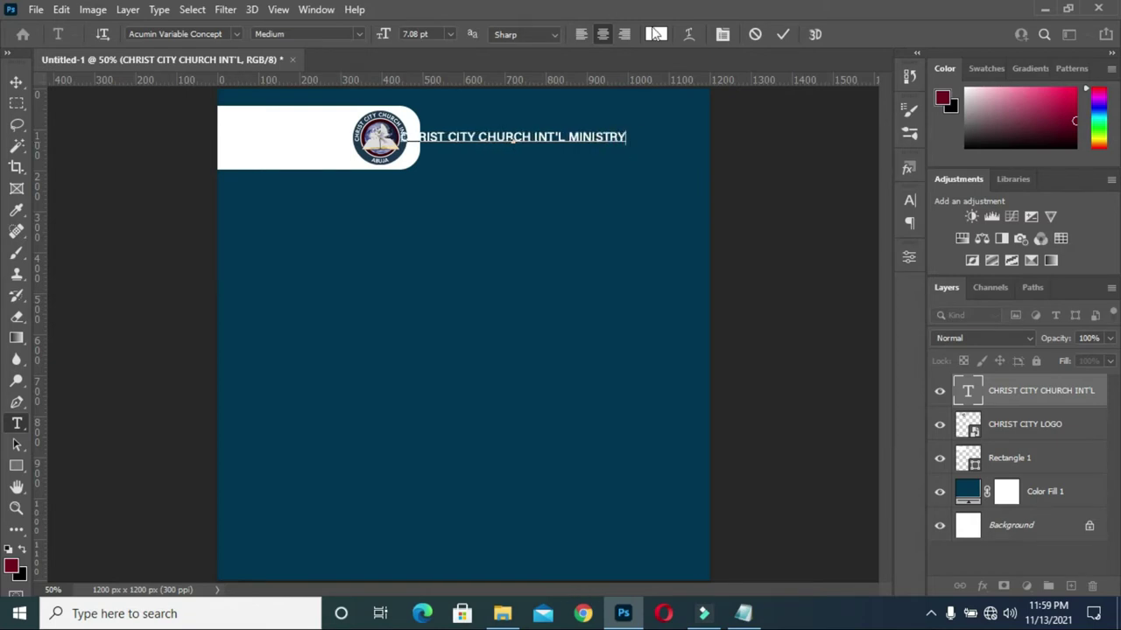
click(782, 36)
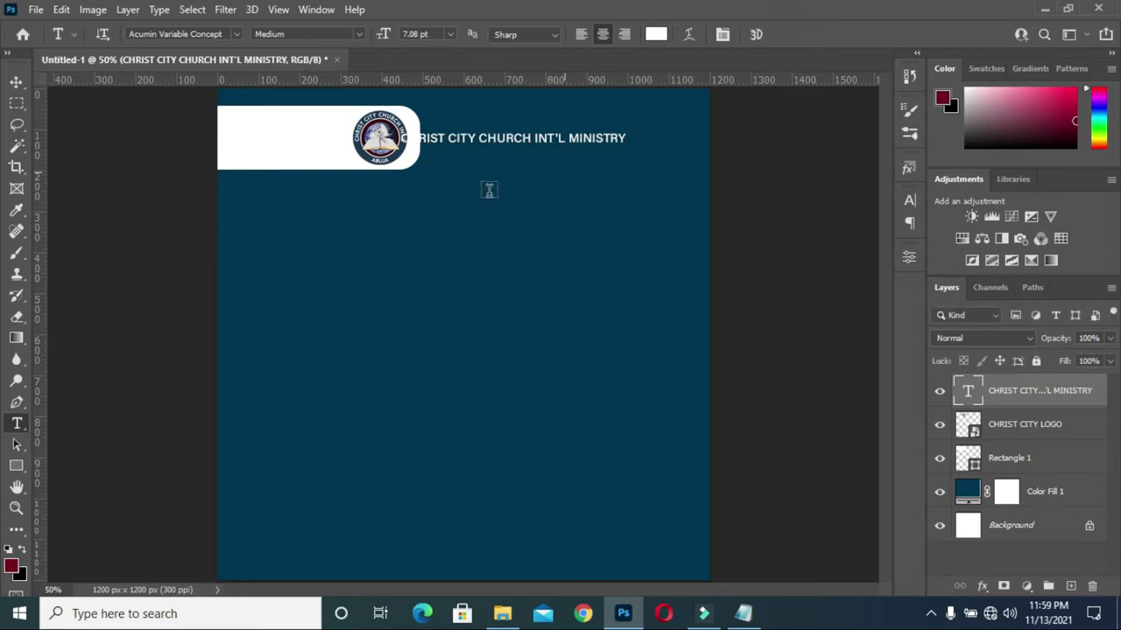
click(16, 82)
key(ctrl+a)
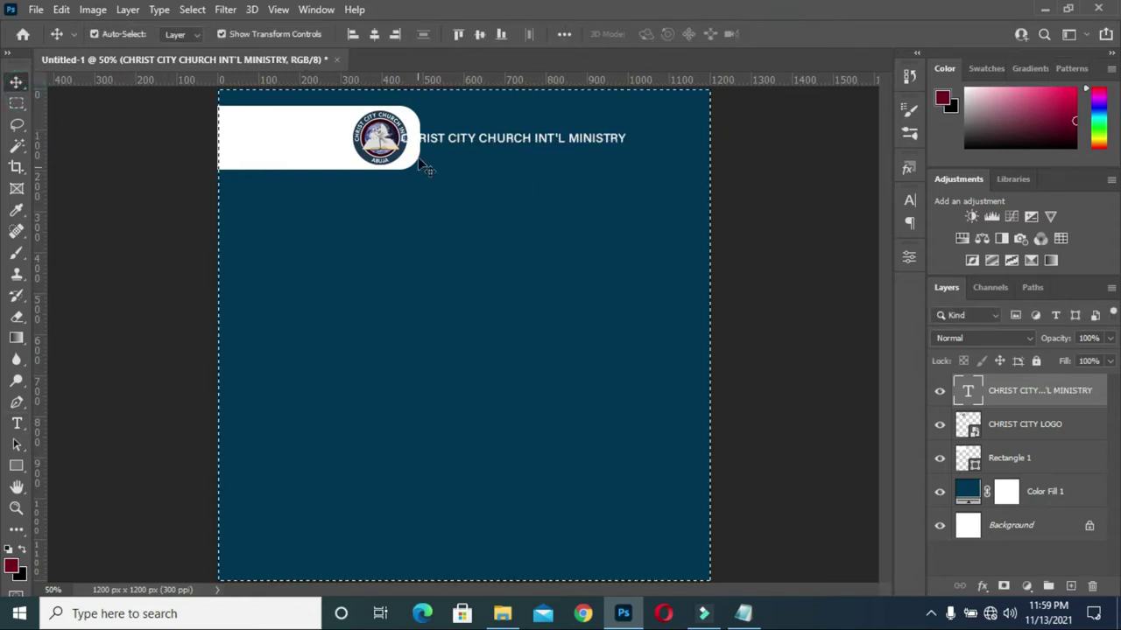
click(374, 34)
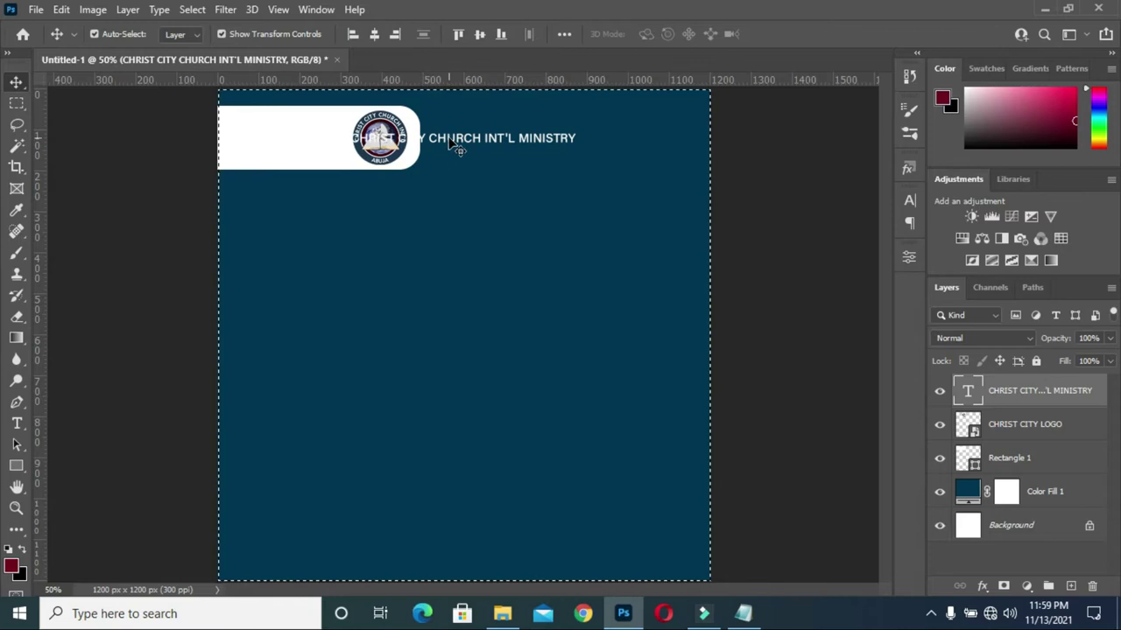
drag(455, 146, 457, 145)
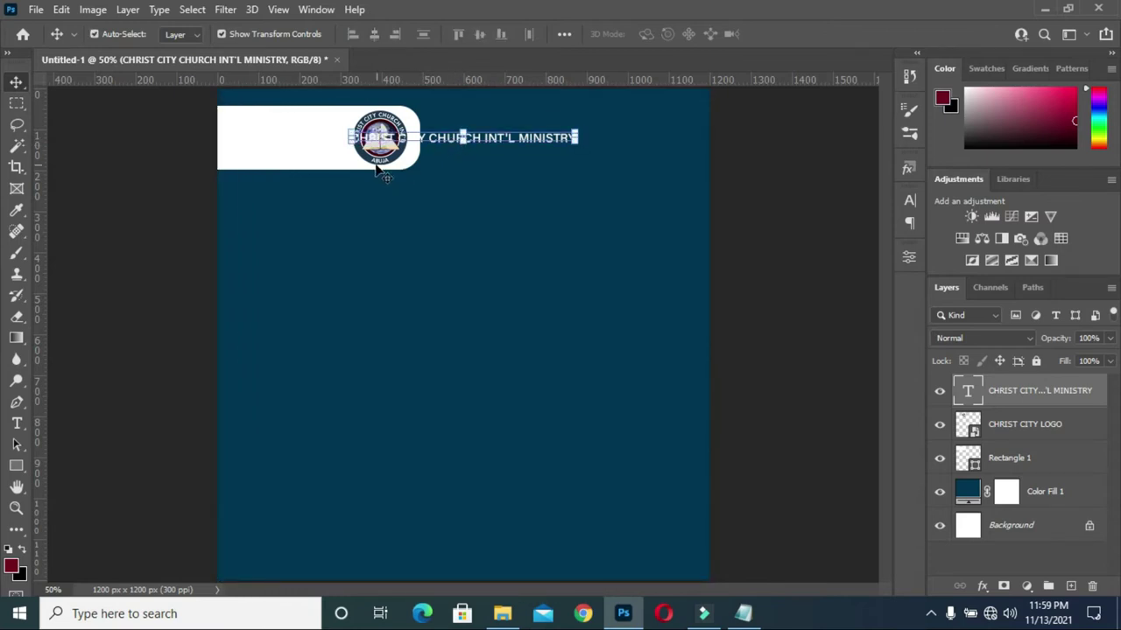
Shift the white tab and logo left, then move the heading beside the logo.
click(1022, 460)
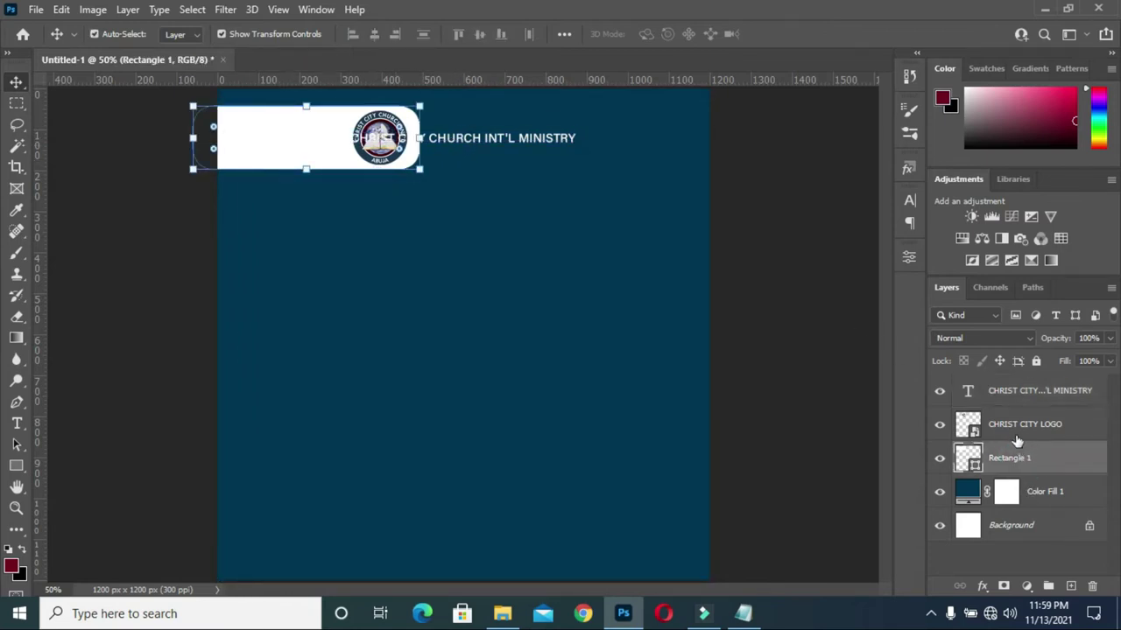
shift+click(1017, 425)
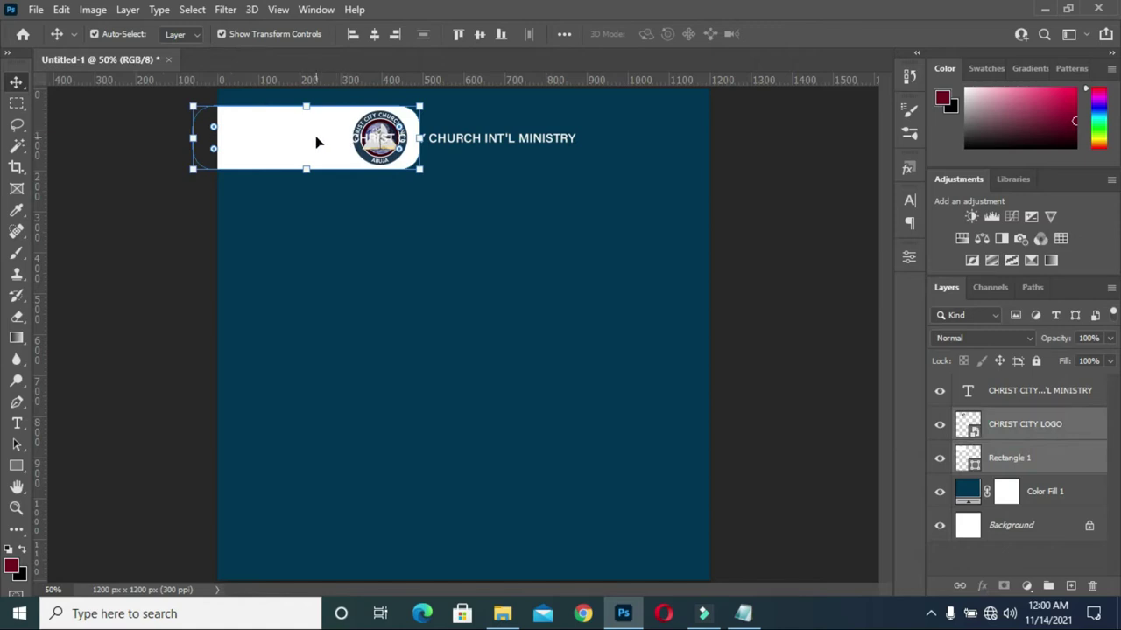
key(ctrl+t)
mouse_move(312, 138)
mouse_down()
mouse_move(250, 138)
mouse_move(270, 138)
mouse_up()
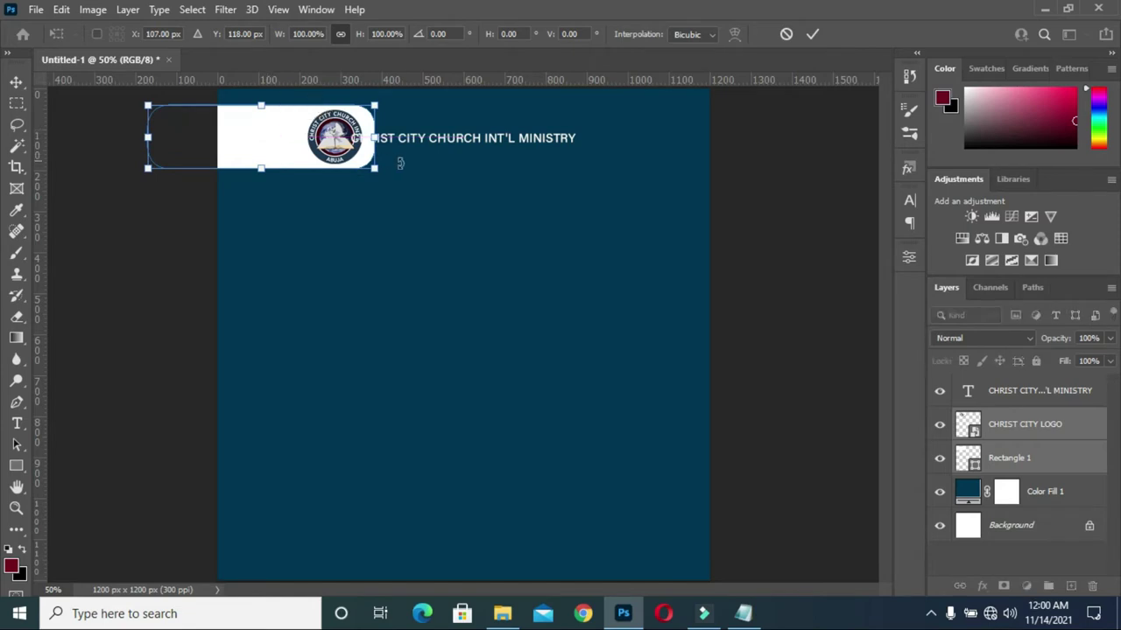
click(815, 33)
drag(539, 144, 588, 137)
Shrink the heading to about 90% and duplicate it below as a line reading PRESENT:.
key(ctrl+t)
click(813, 34)
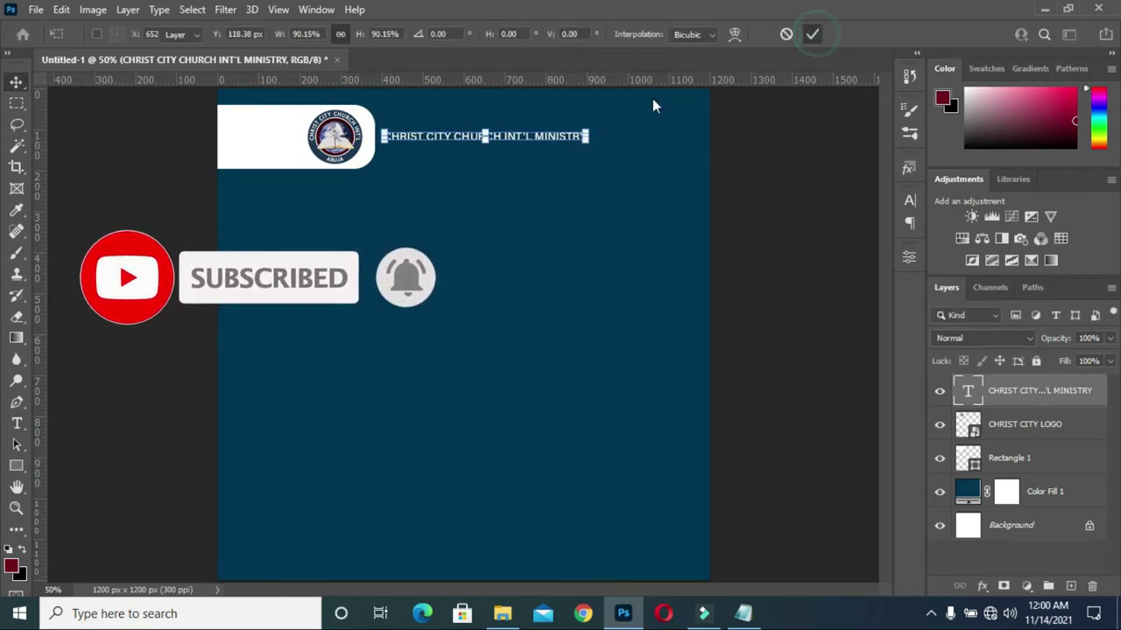
drag(513, 143, 514, 195)
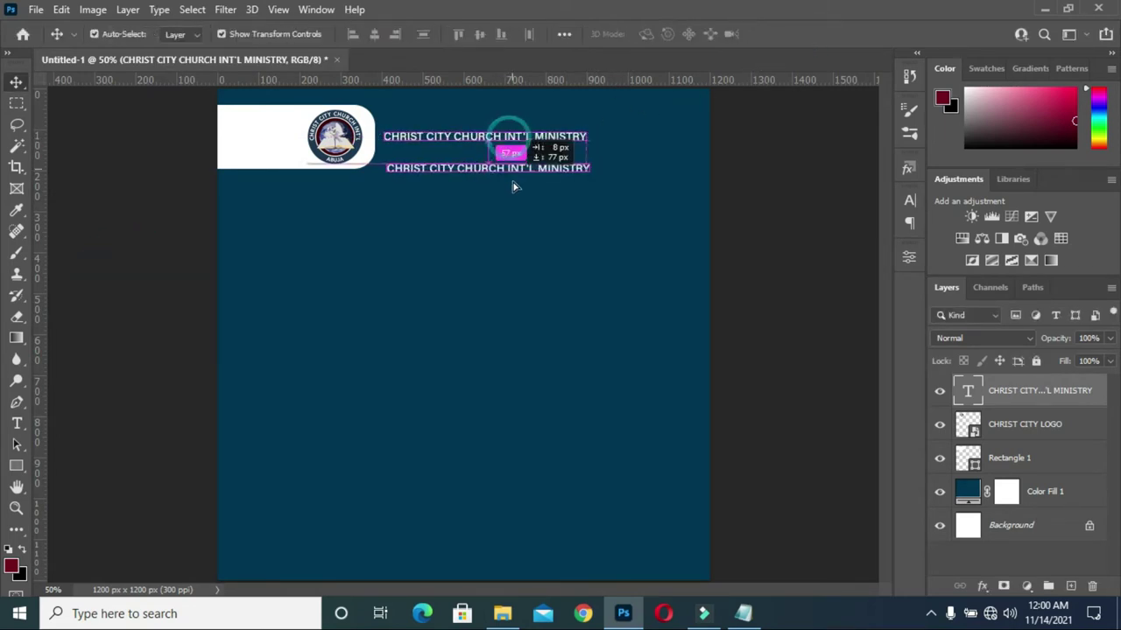
double_click(514, 196)
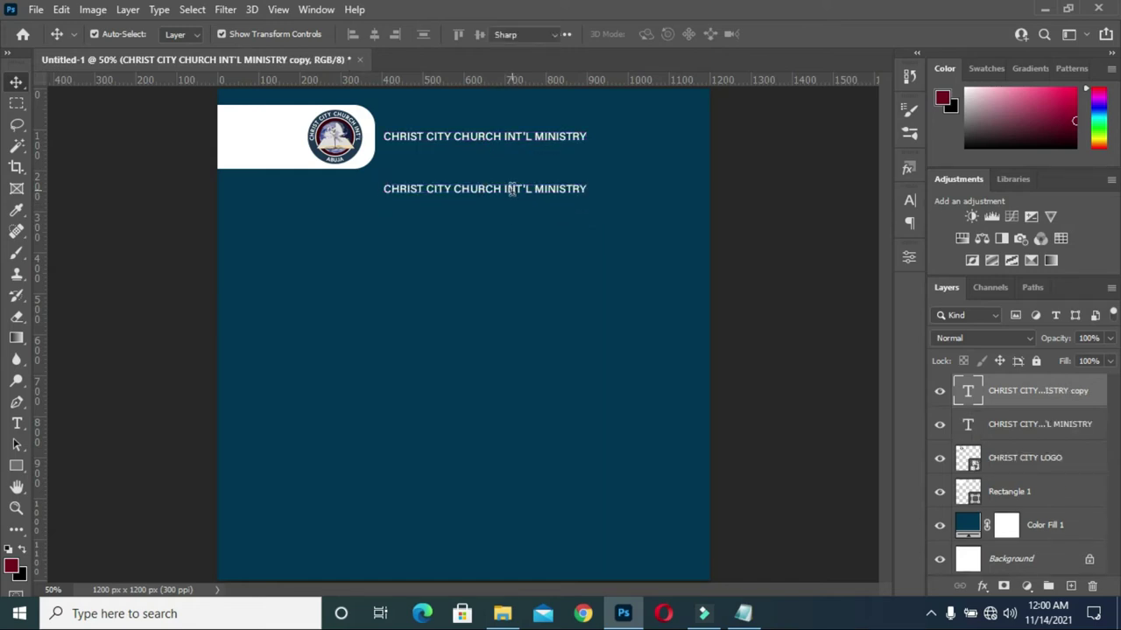
click(550, 186)
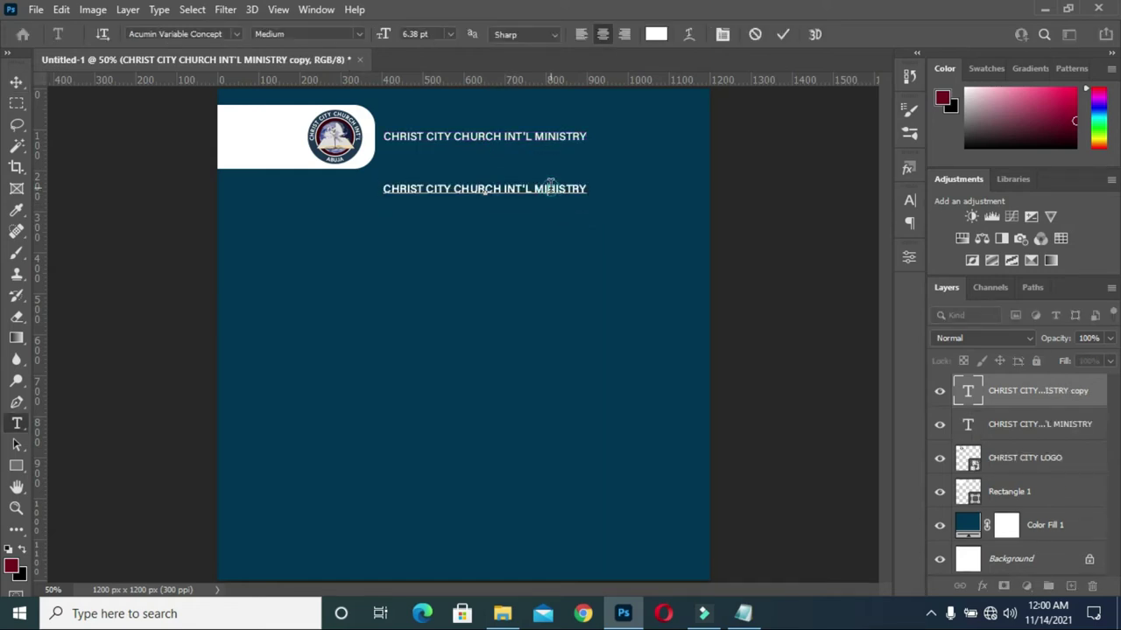
text(PRESE)
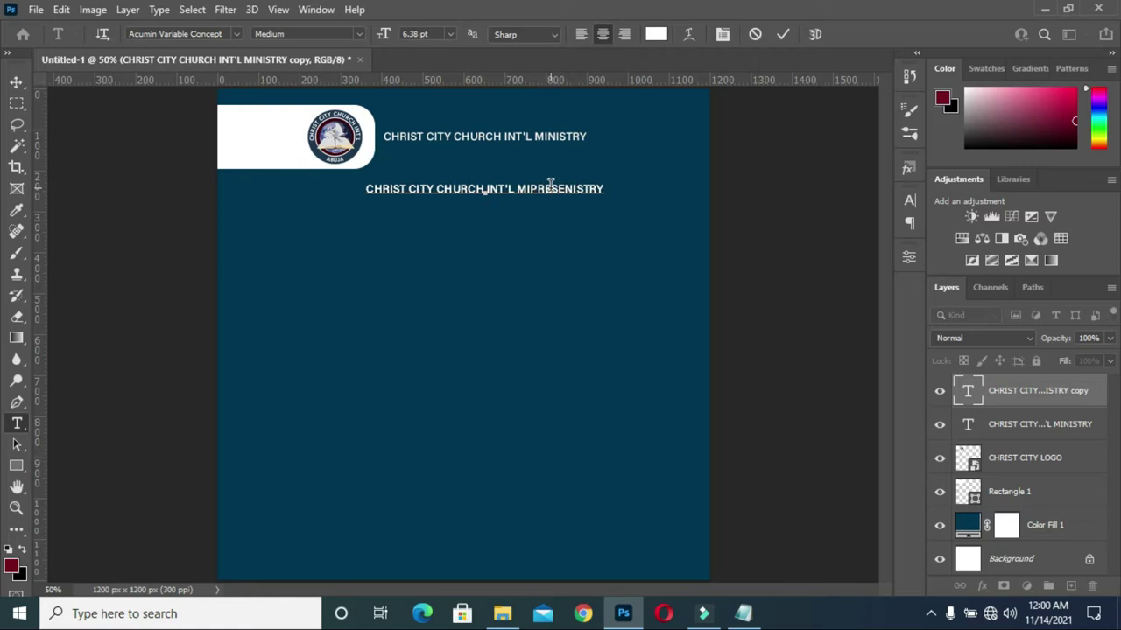
key(ctrl+a)
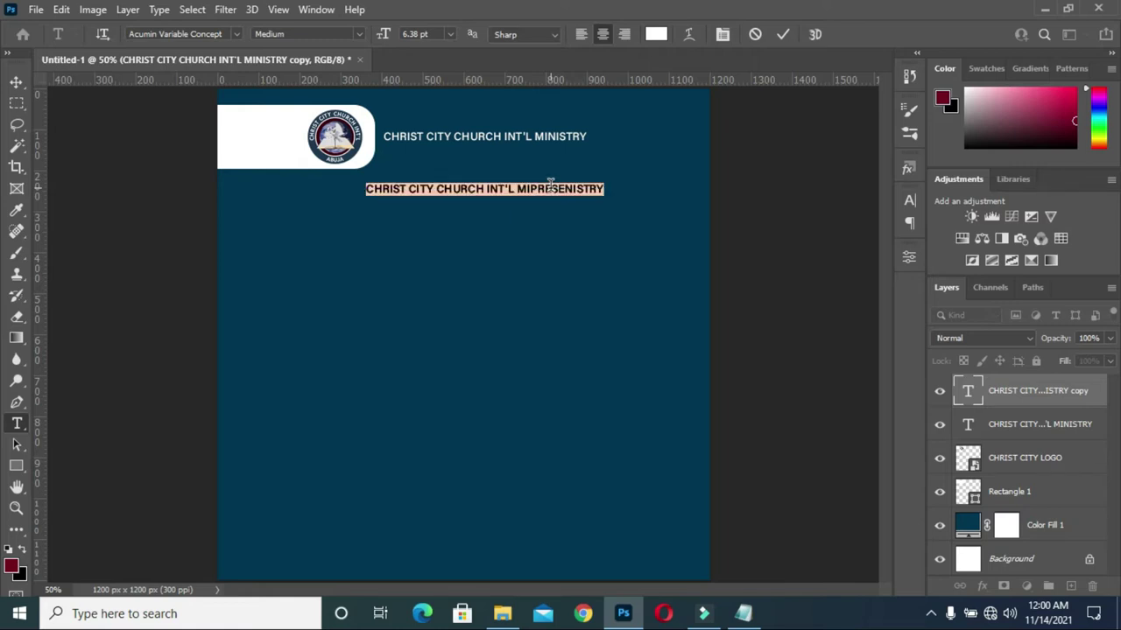
text(PRESENT:)
click(788, 35)
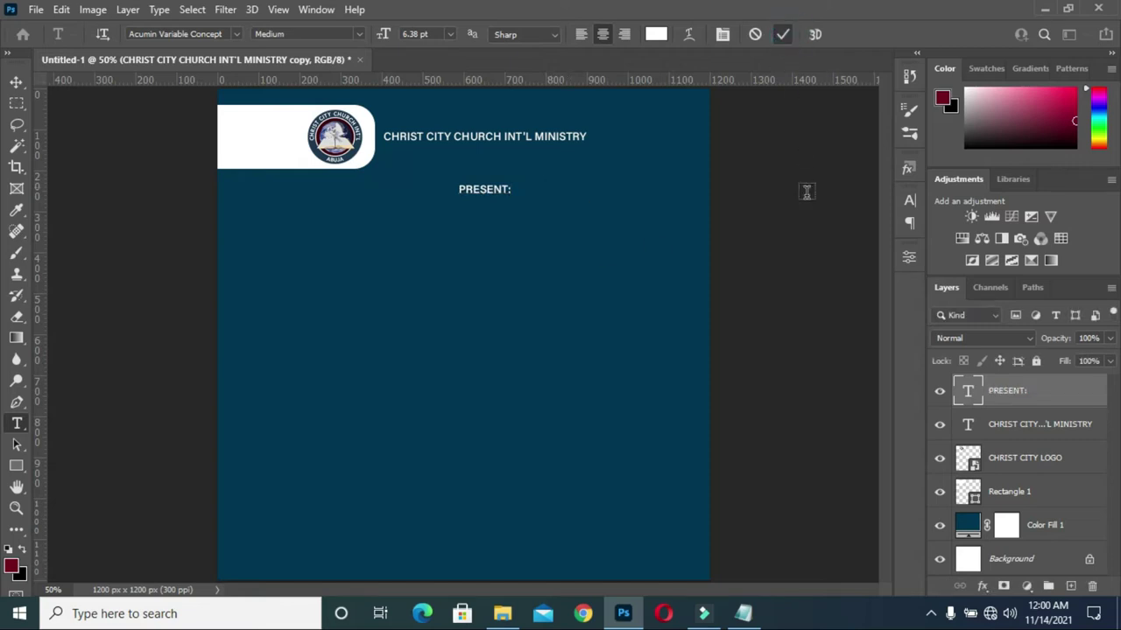
click(16, 81)
Centre the PRESENT: line horizontally on the canvas.
key(ctrl+a)
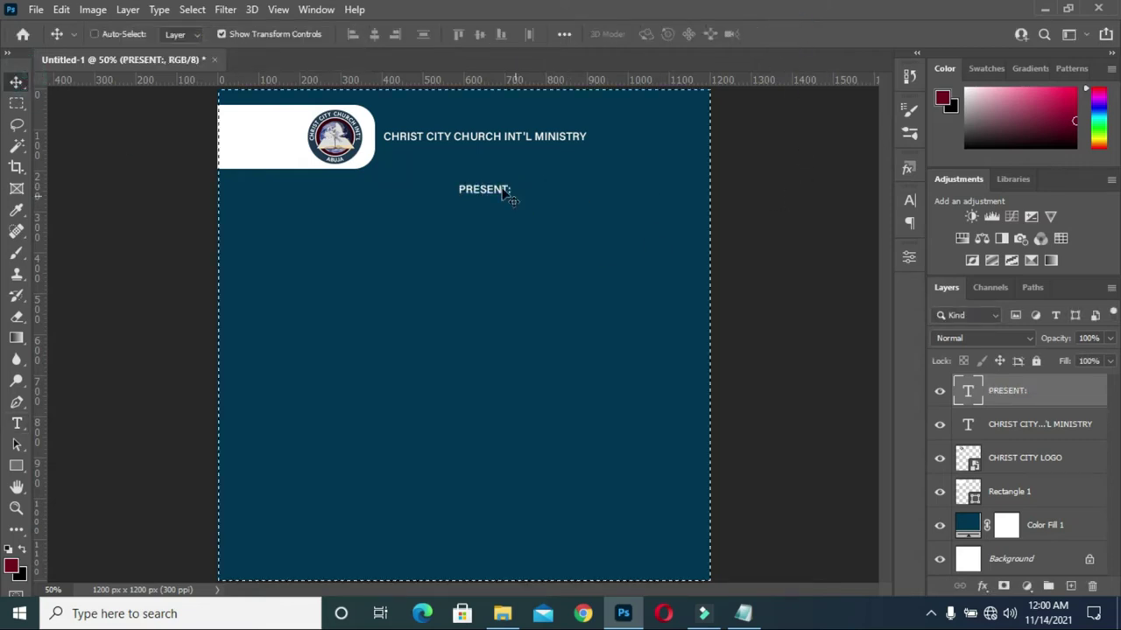
click(374, 34)
key(ctrl+d)
click(148, 208)
Duplicate PRESENT: lower on the canvas, enlarge the copy and set it in Impact.
drag(471, 197, 323, 278)
double_click(323, 277)
mouse_move(335, 278)
mouse_down()
mouse_move(471, 353)
mouse_move(360, 261)
mouse_move(439, 303)
mouse_move(371, 266)
mouse_up()
click(813, 34)
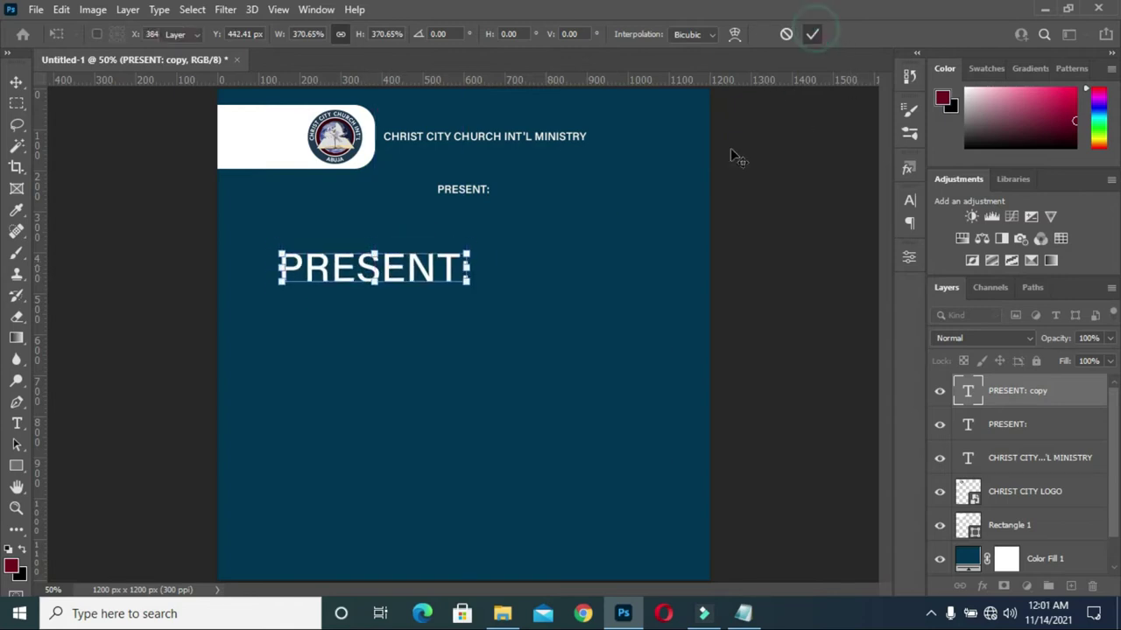
key(t)
click(236, 35)
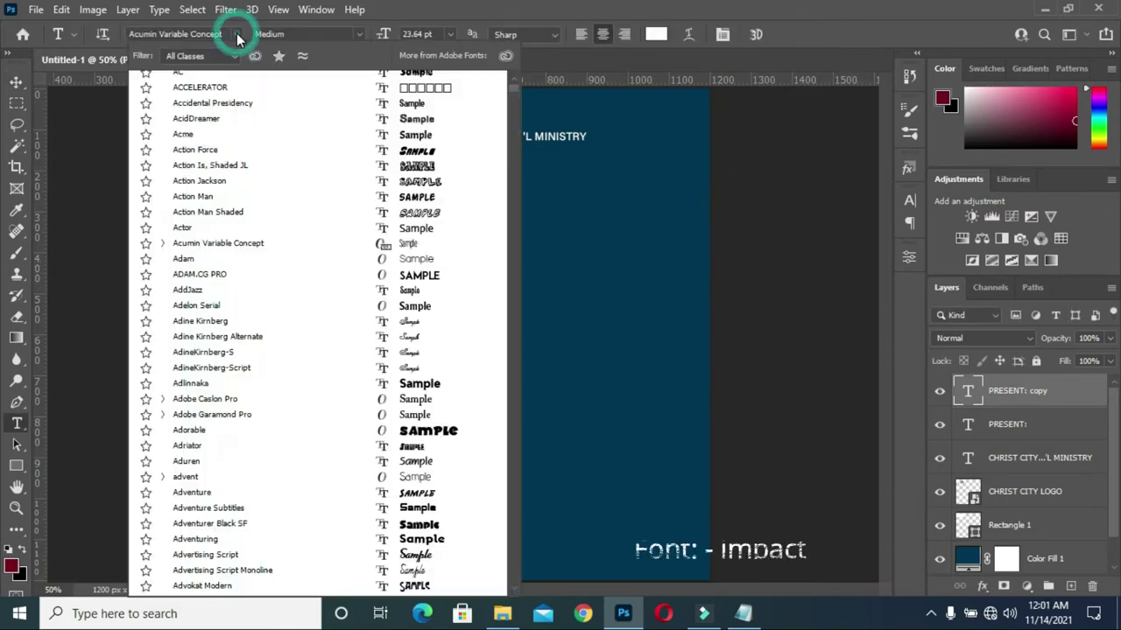
text(IM)
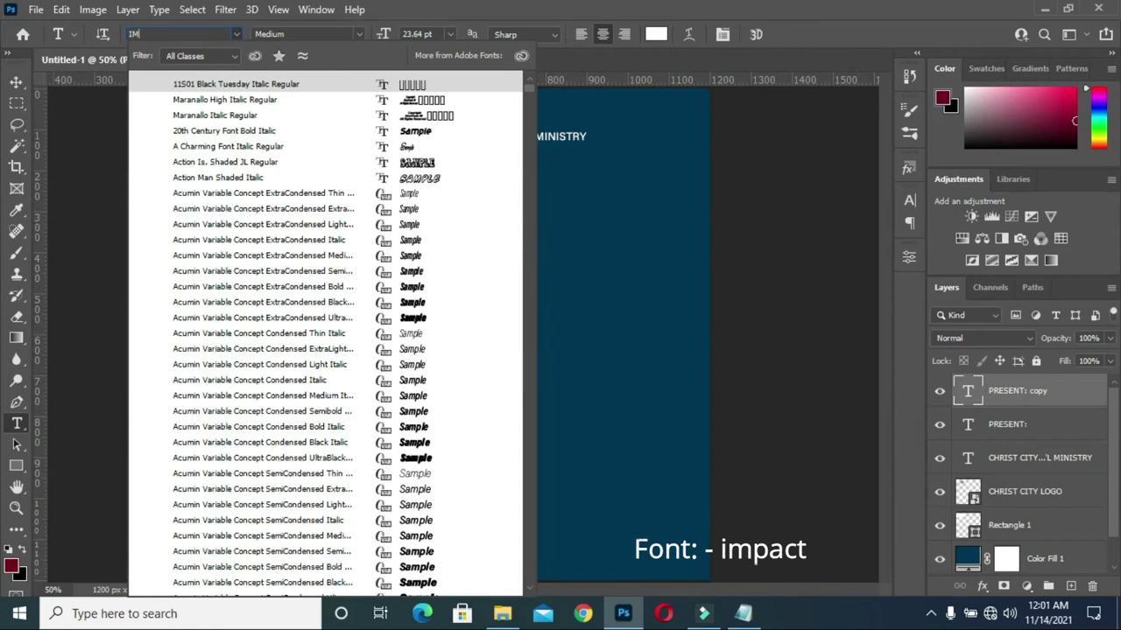
text(P)
click(237, 84)
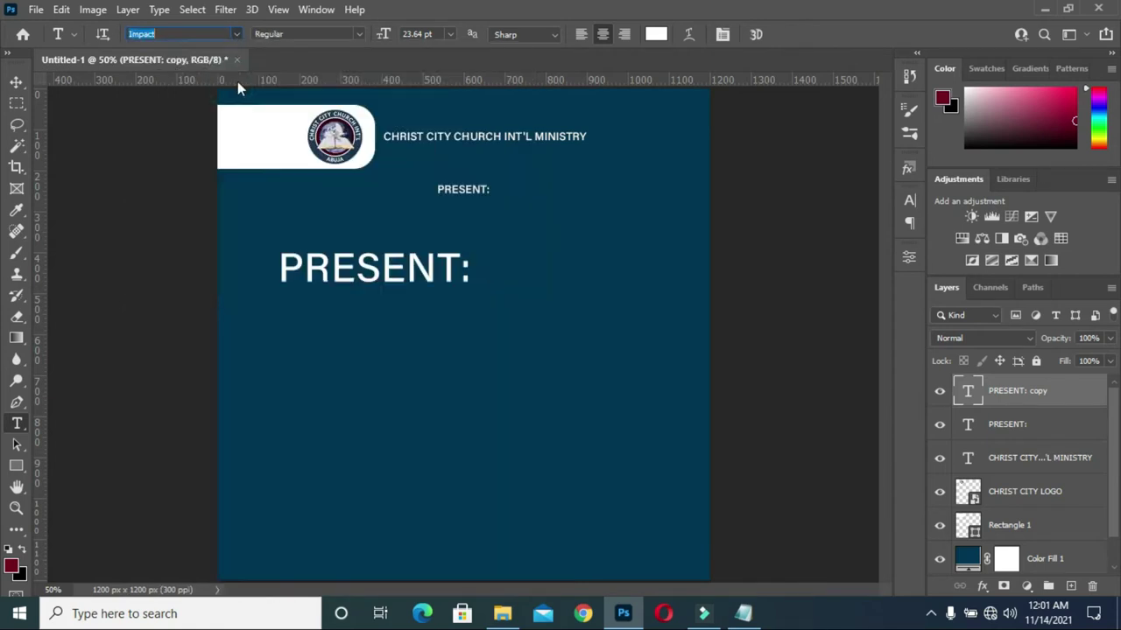
click(363, 276)
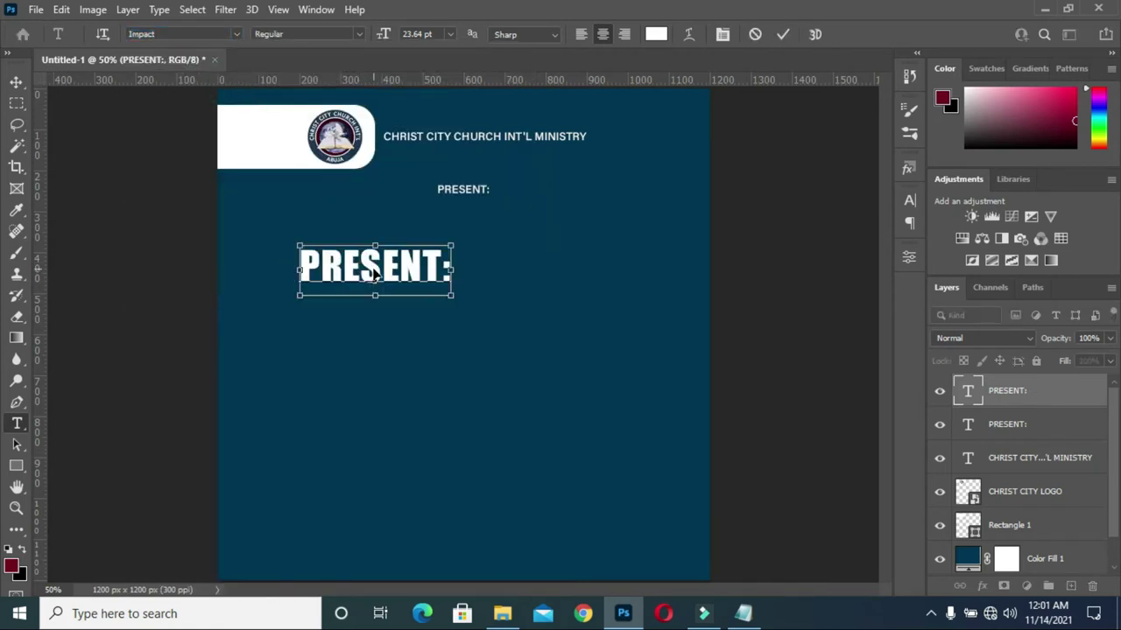
key(ctrl+a)
Replace the large copy's text with NATIONAL from the notes.
click(742, 613)
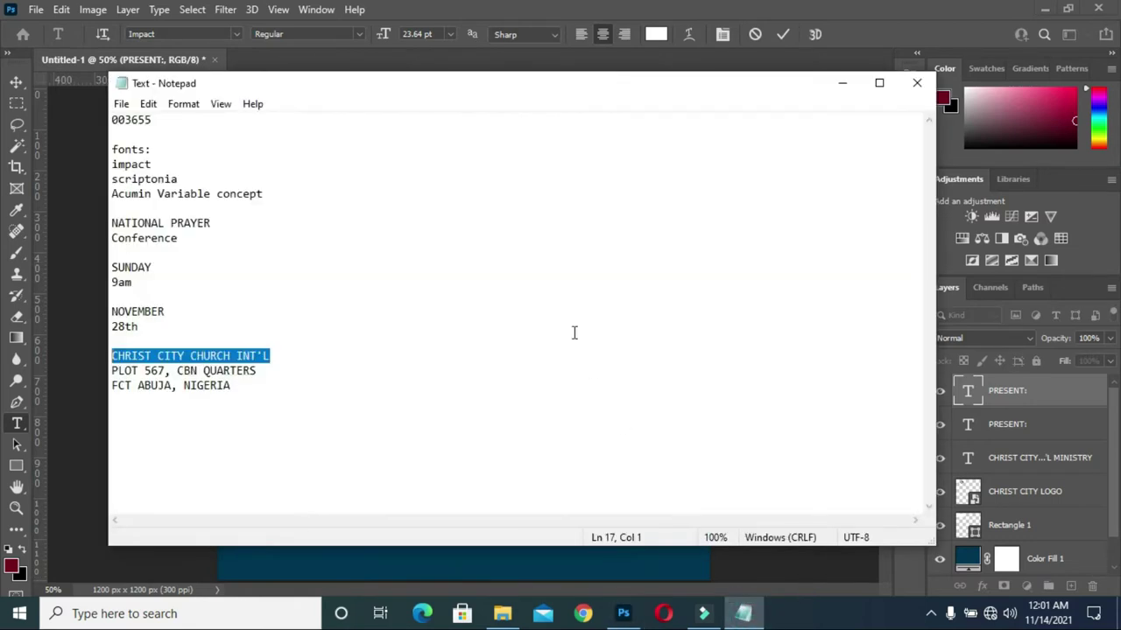
drag(163, 225, 101, 219)
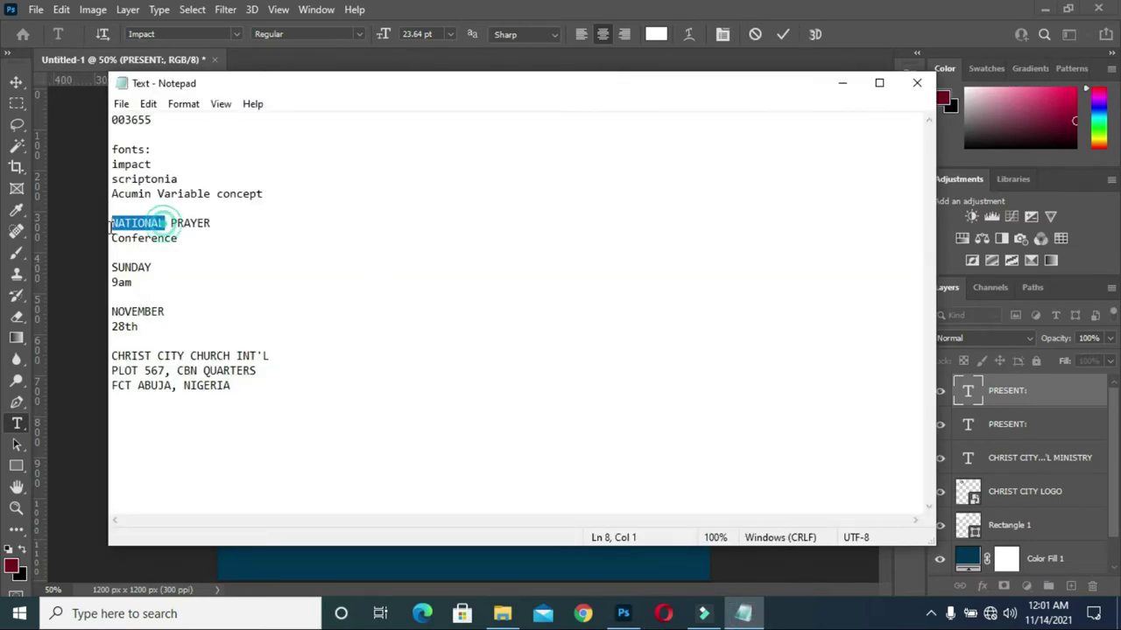
click(842, 83)
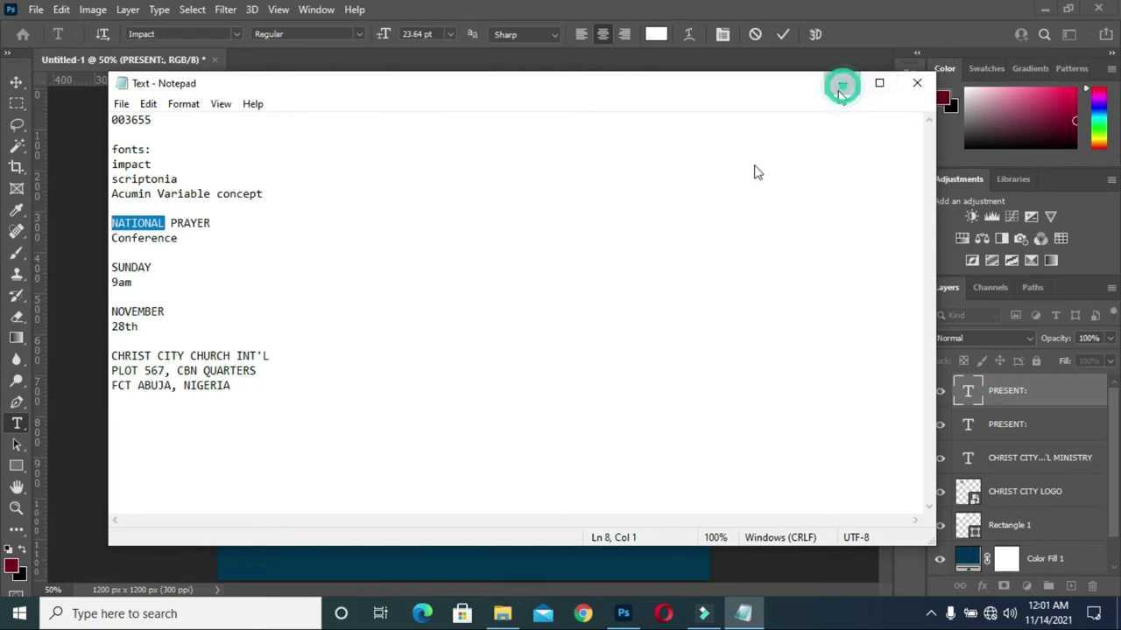
key(ctrl+v)
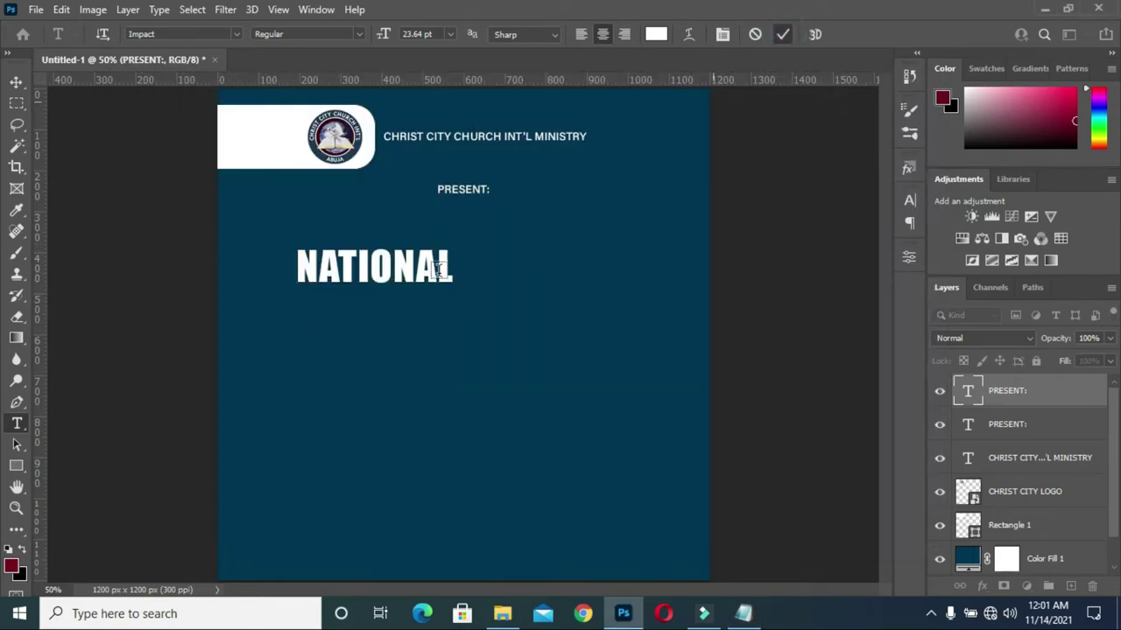
key(ctrl+Return)
Scale NATIONAL to about 170% and place a copy directly beneath it.
click(16, 82)
key(ctrl+t)
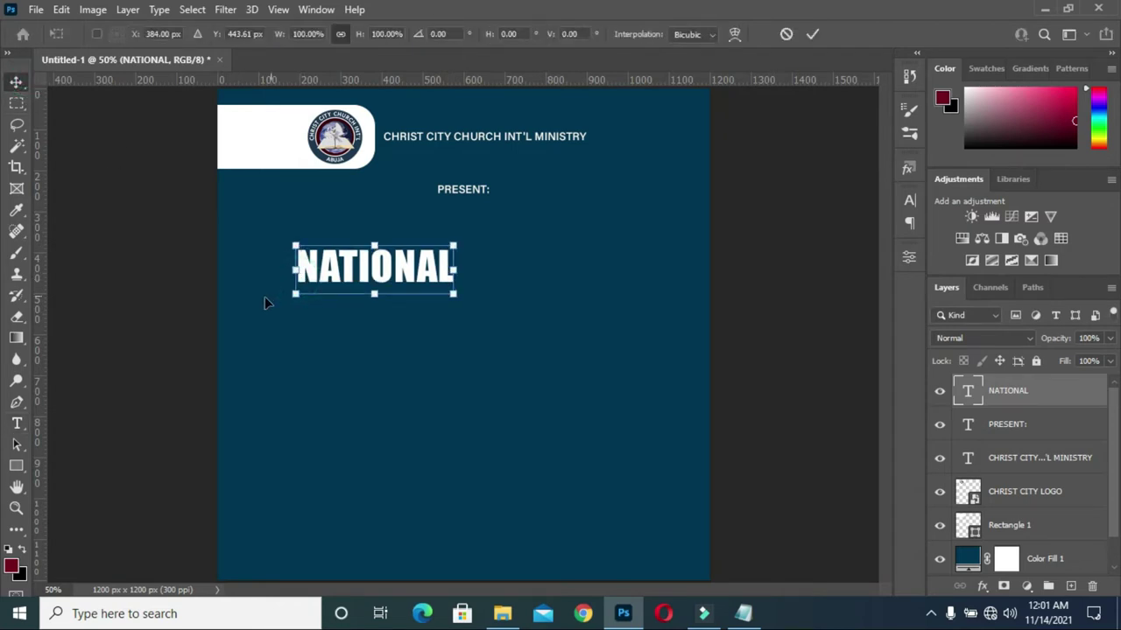
drag(322, 267, 272, 272)
drag(408, 299, 536, 366)
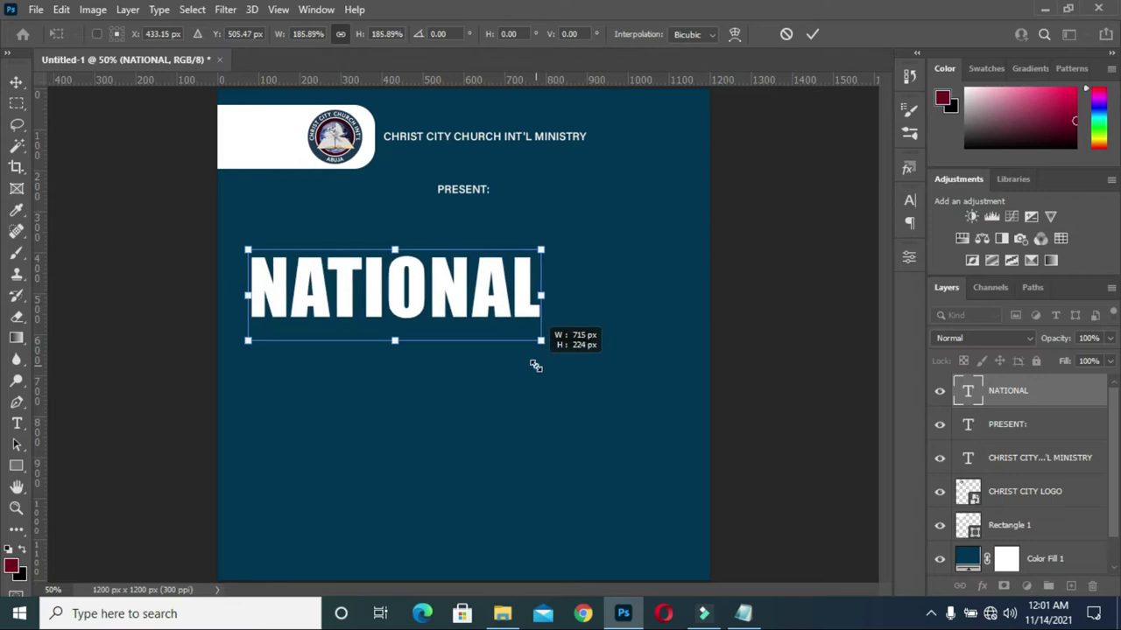
drag(413, 295, 412, 288)
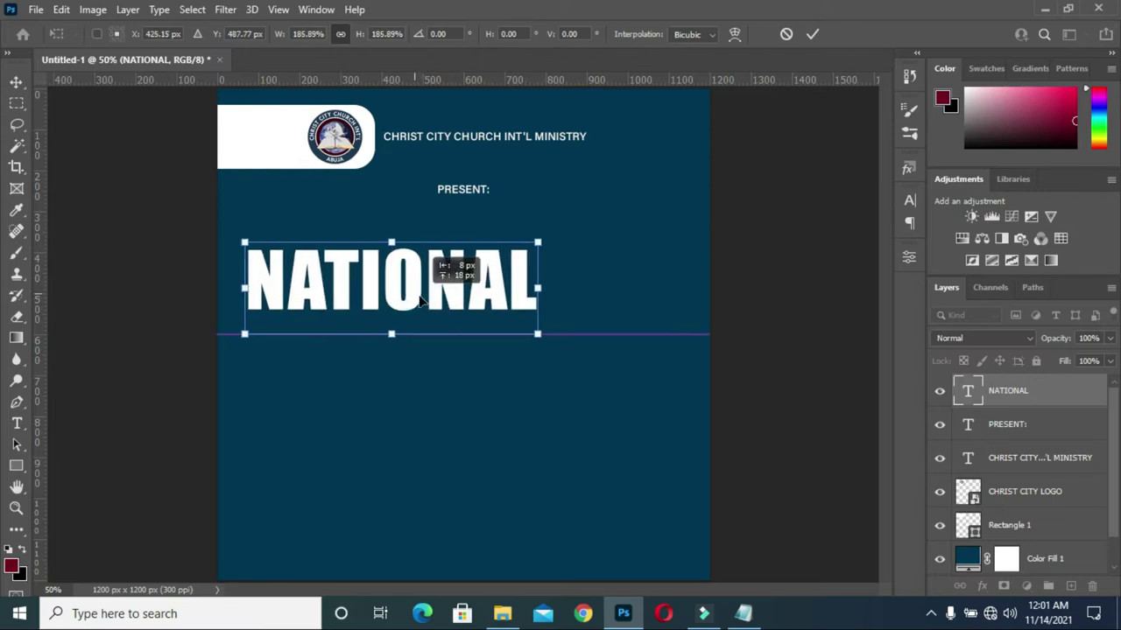
drag(540, 335, 515, 321)
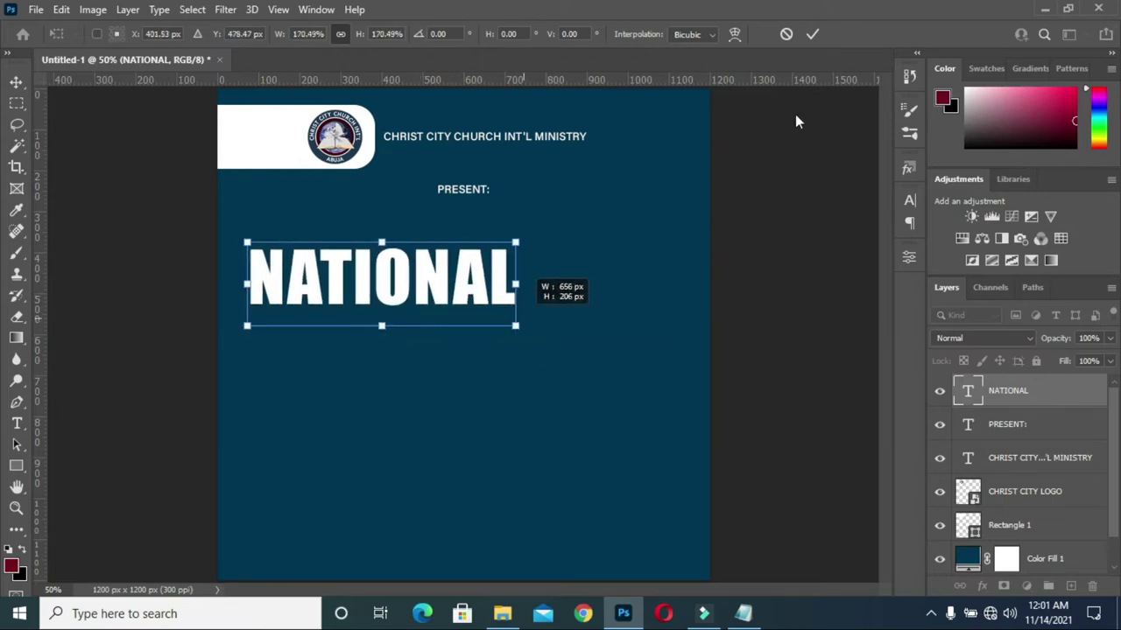
click(812, 34)
mouse_move(395, 274)
mouse_down()
mouse_move(411, 339)
mouse_move(466, 346)
mouse_up()
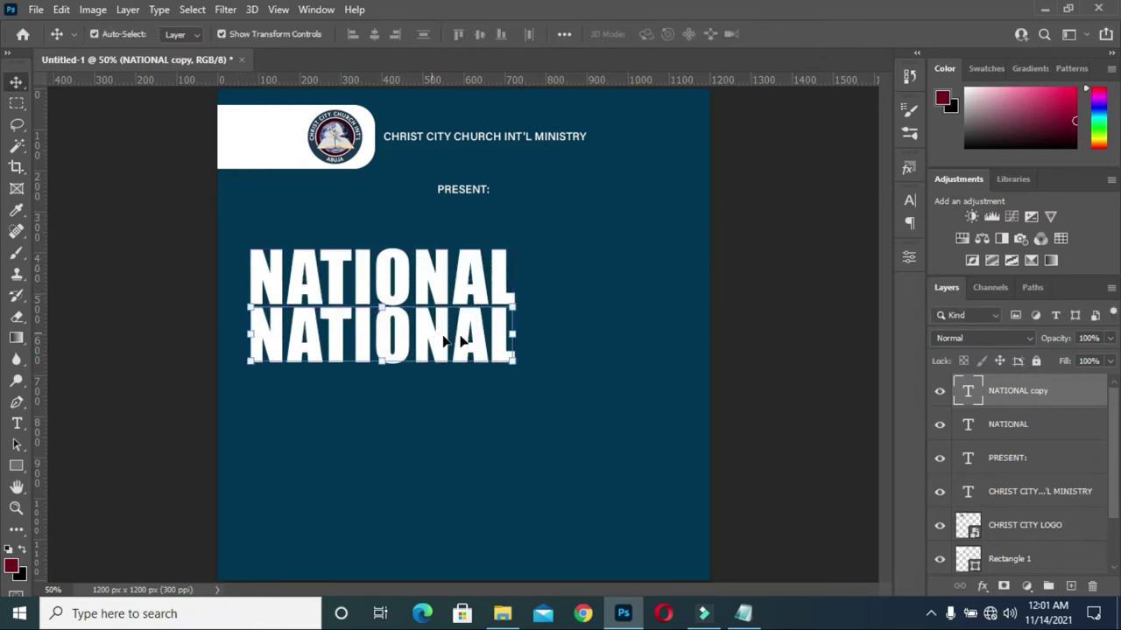
Change the copied line's text to PRAYER, pasted from the notes.
key(t)
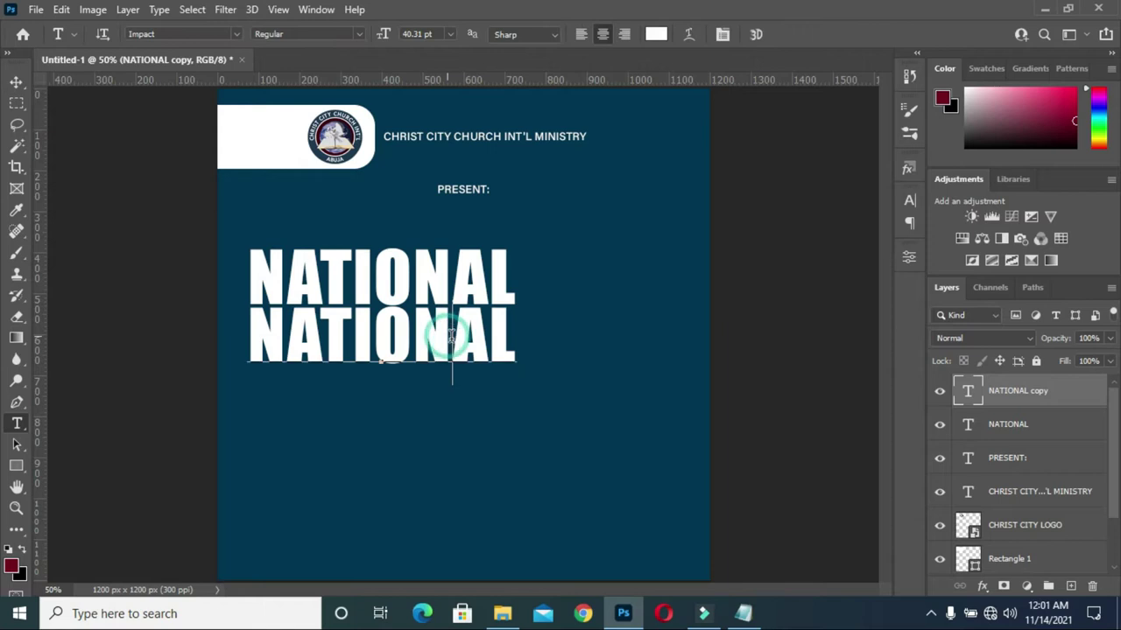
click(452, 332)
key(ctrl+a)
click(742, 614)
drag(170, 223, 214, 227)
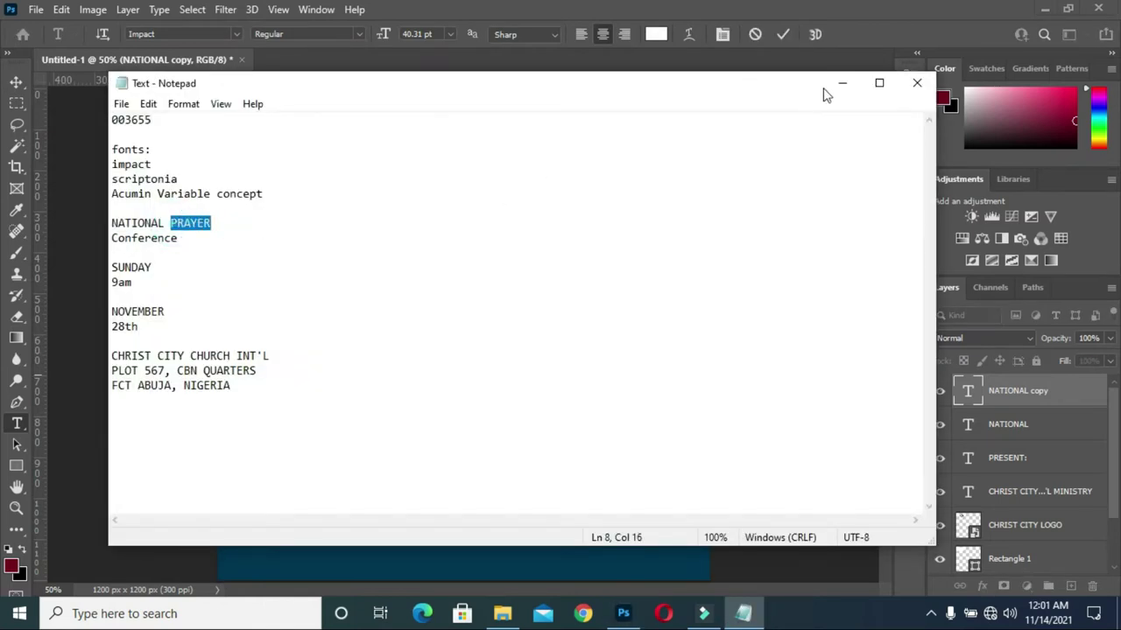
click(833, 84)
key(ctrl+v)
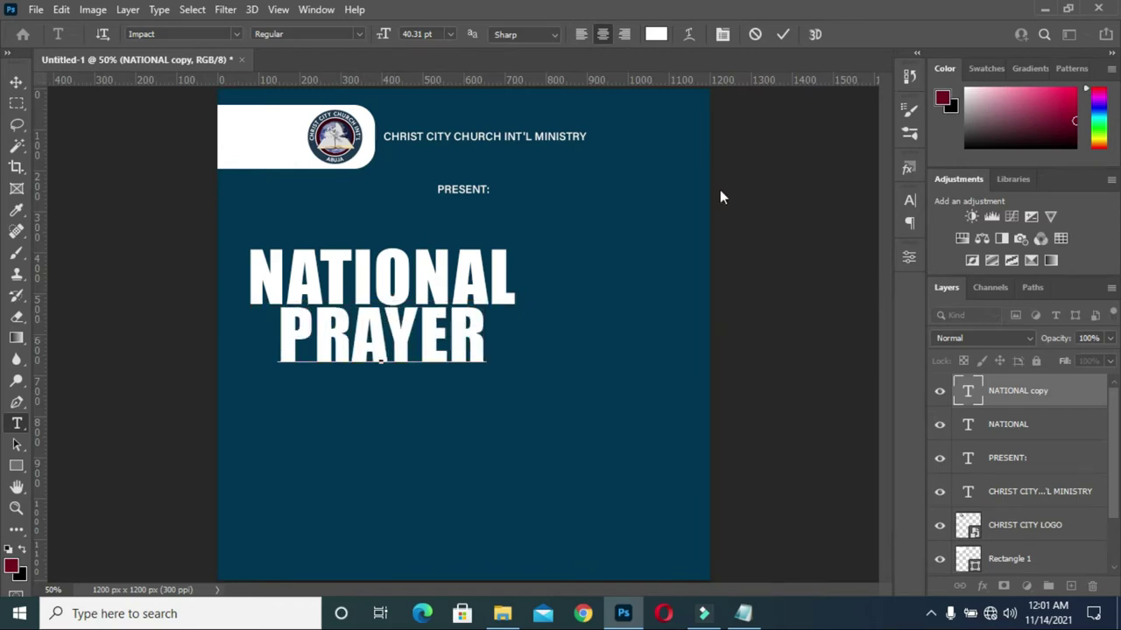
click(781, 34)
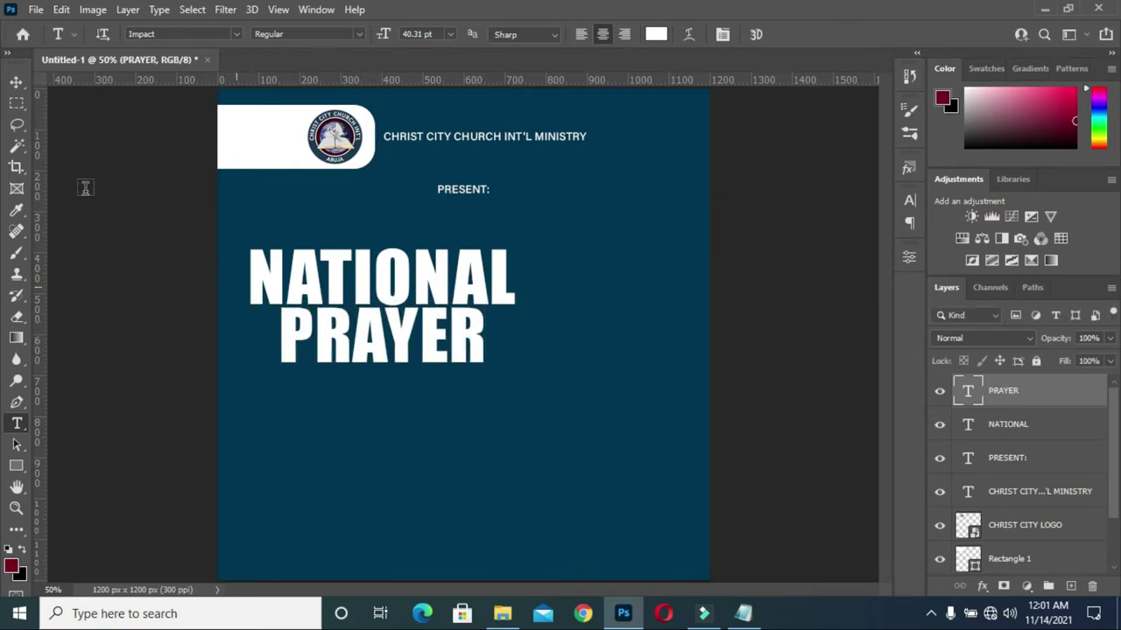
Align PRAYER with NATIONAL's left edge directly beneath it.
click(18, 82)
mouse_move(281, 362)
mouse_down()
mouse_move(260, 363)
mouse_move(312, 351)
mouse_up()
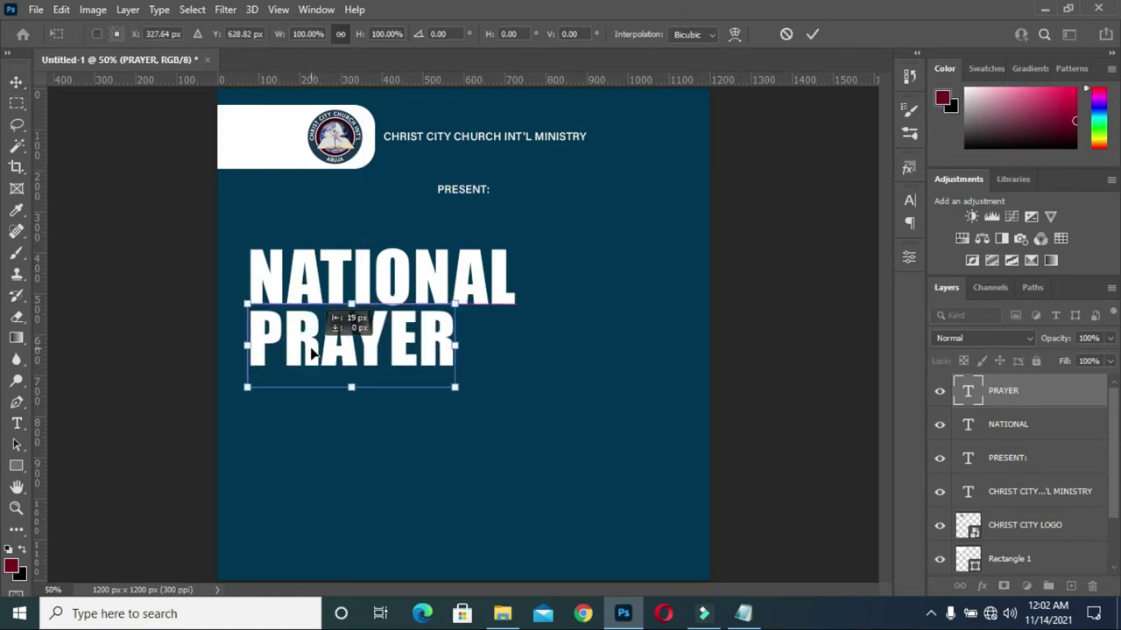
click(814, 35)
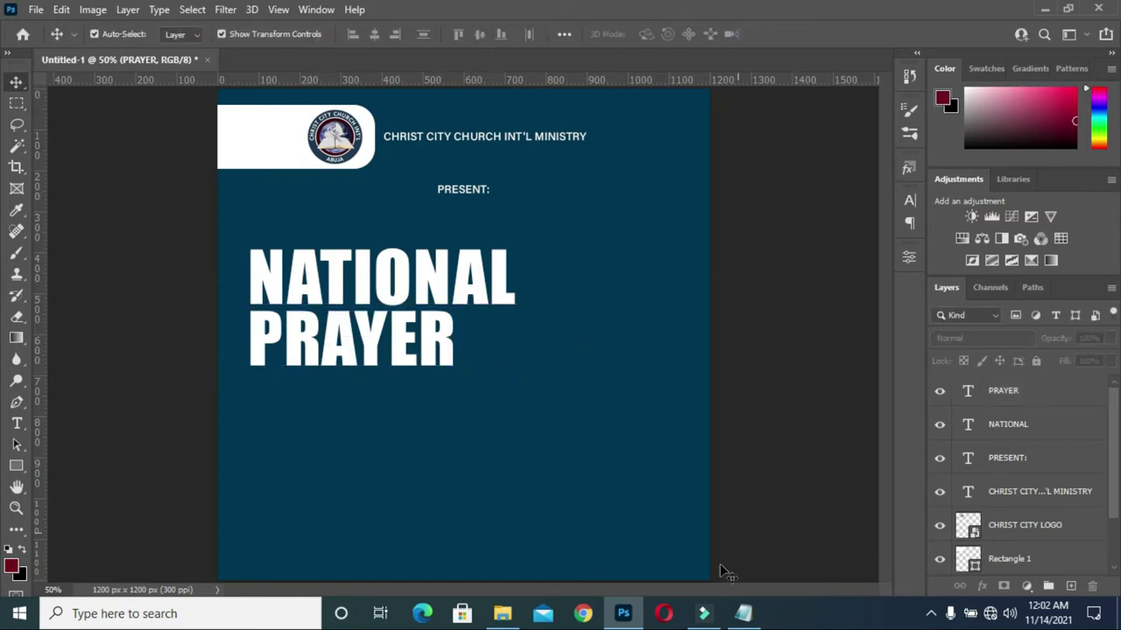
click(742, 612)
Add a Conference text line below PRAYER, copied from the notes.
drag(187, 240, 103, 239)
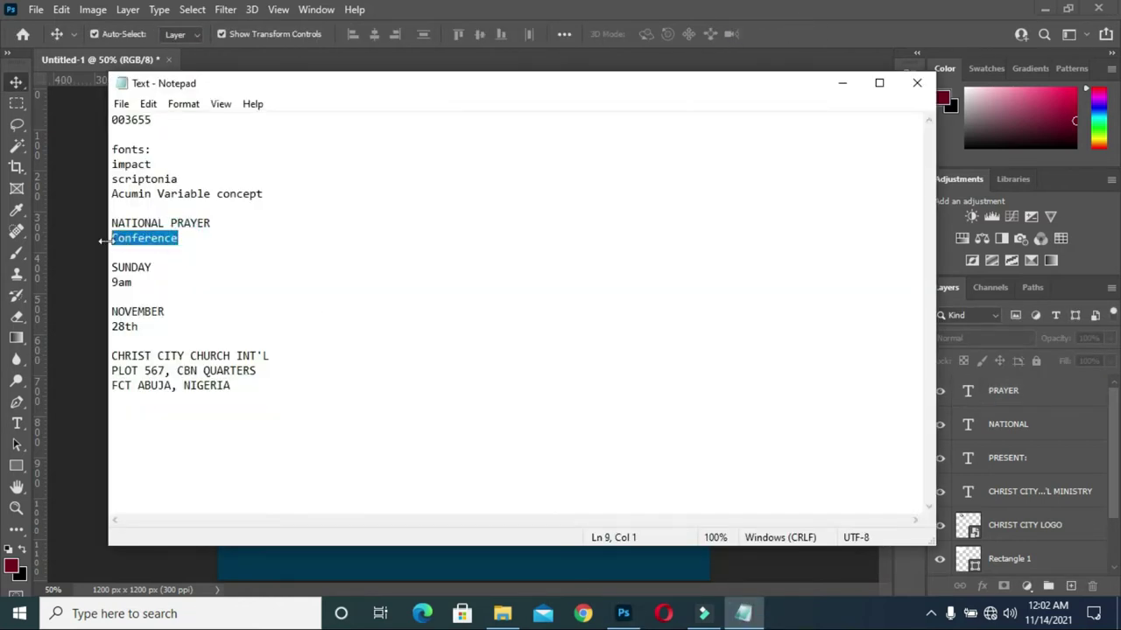
click(842, 83)
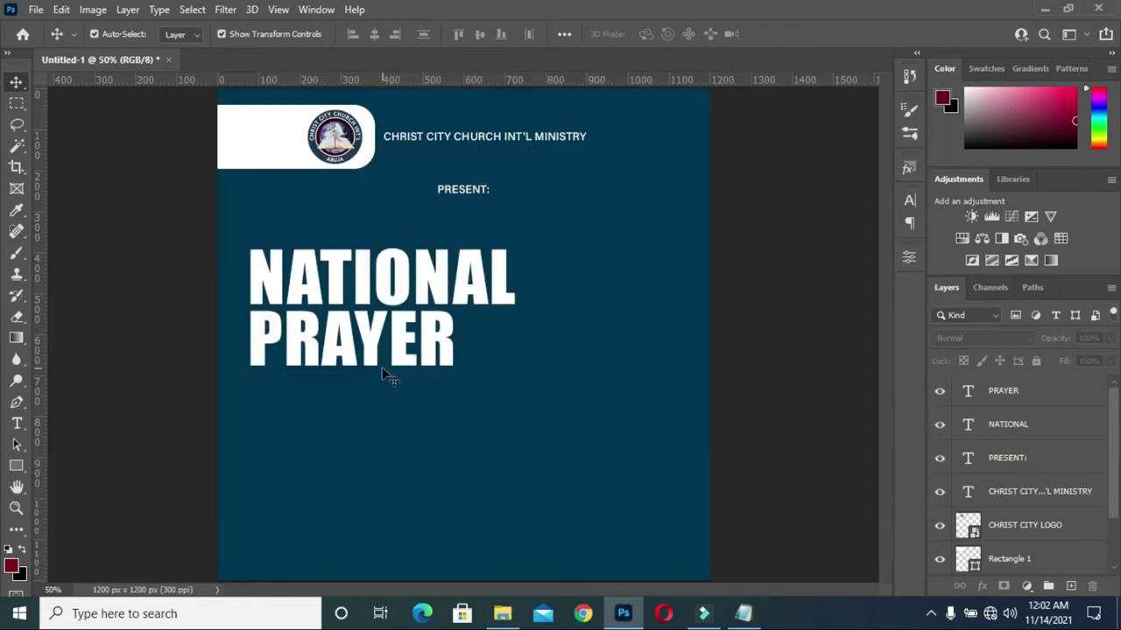
click(17, 423)
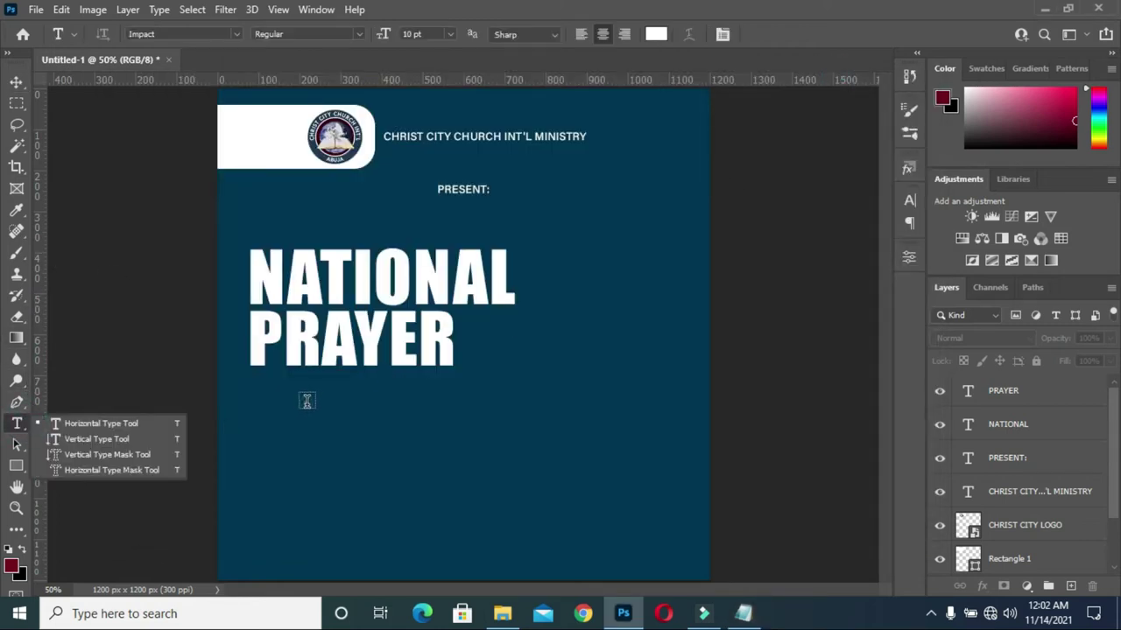
click(306, 401)
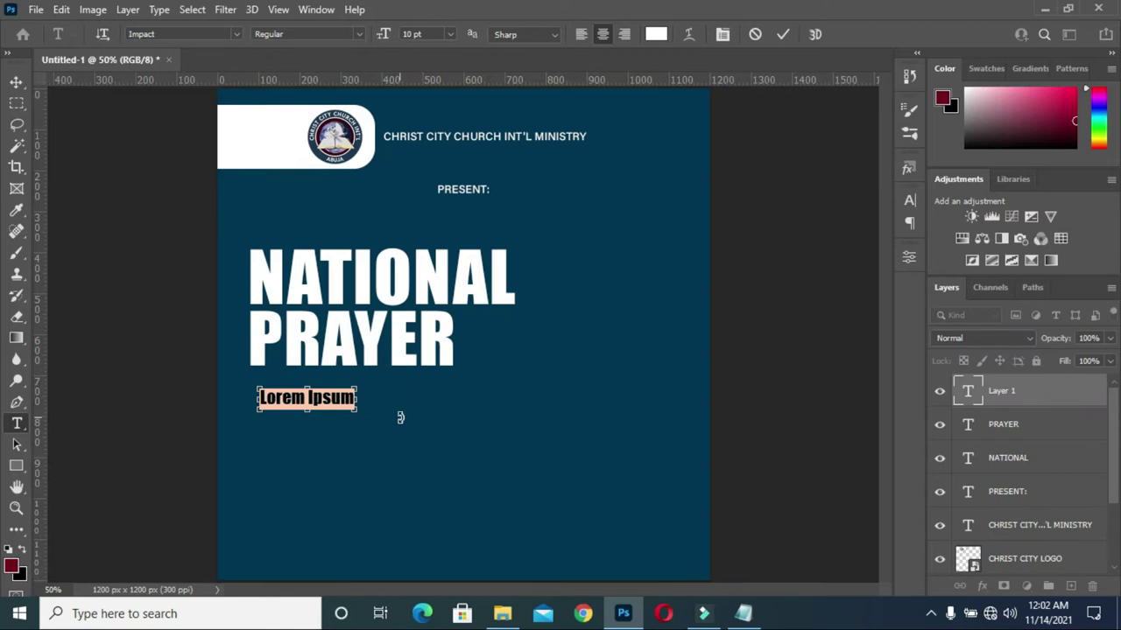
key(ctrl+v)
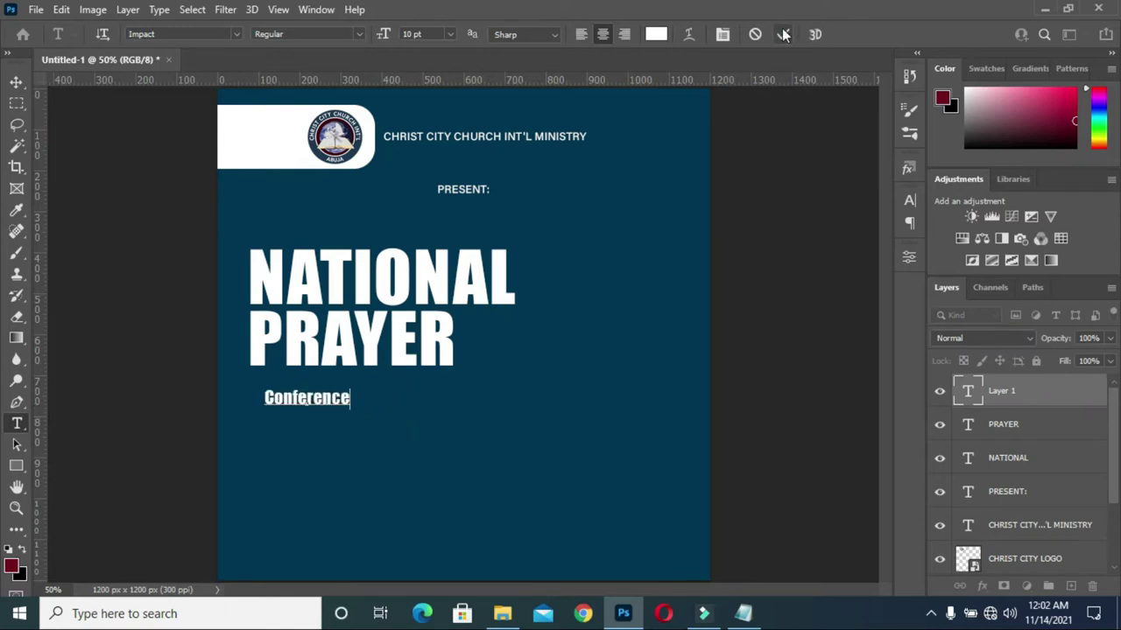
click(784, 34)
key(v)
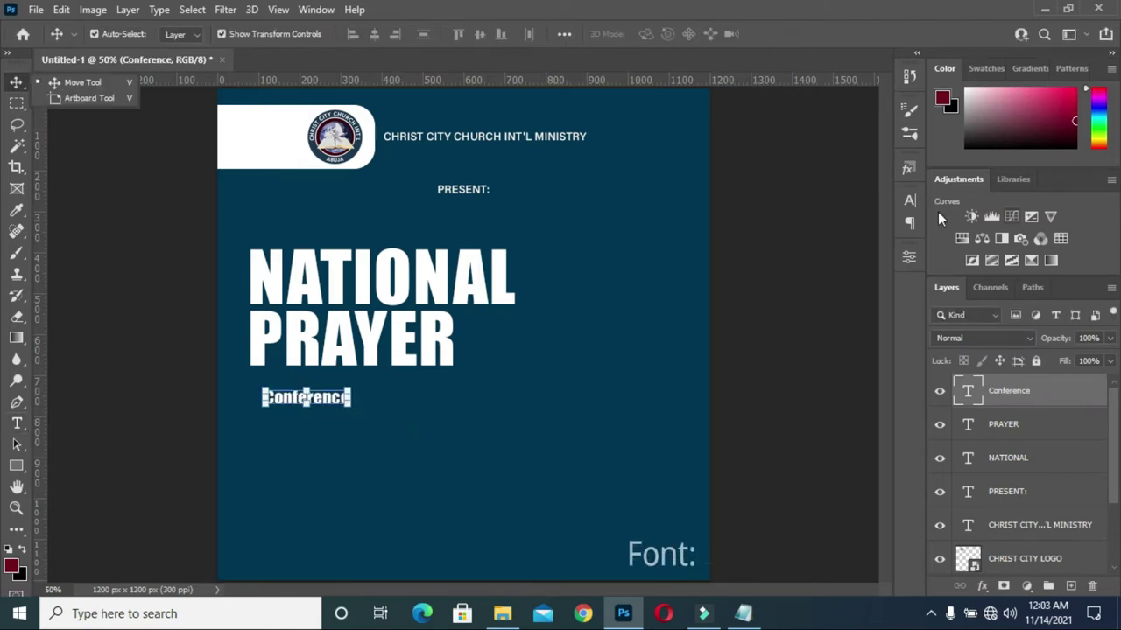
Set the Conference text in the Scriptorama script font.
click(909, 200)
click(813, 224)
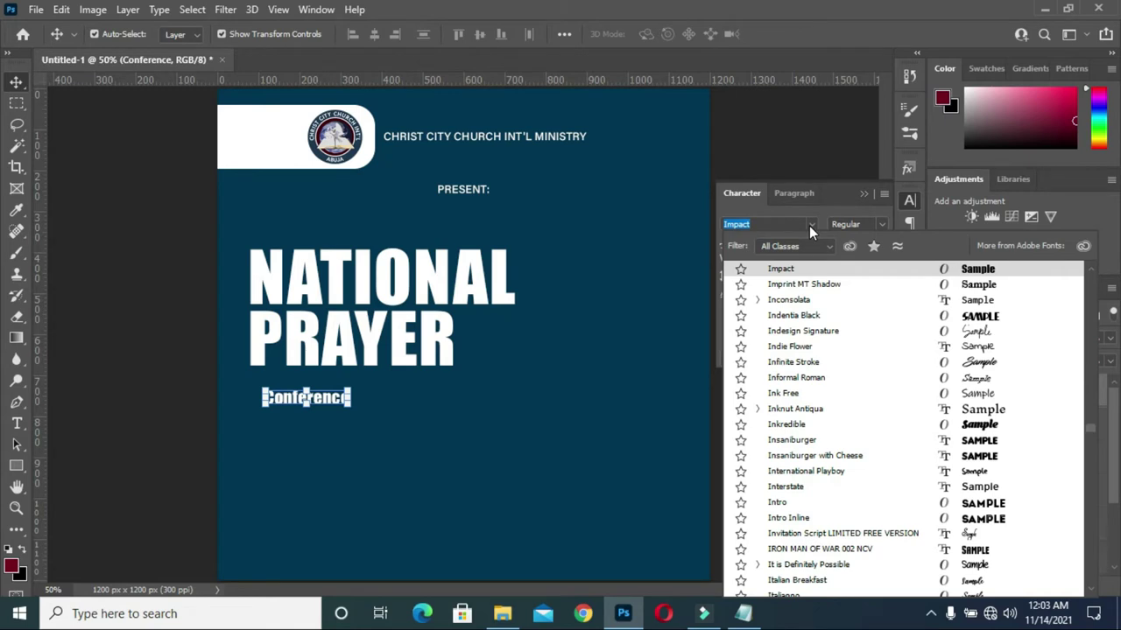
text(S)
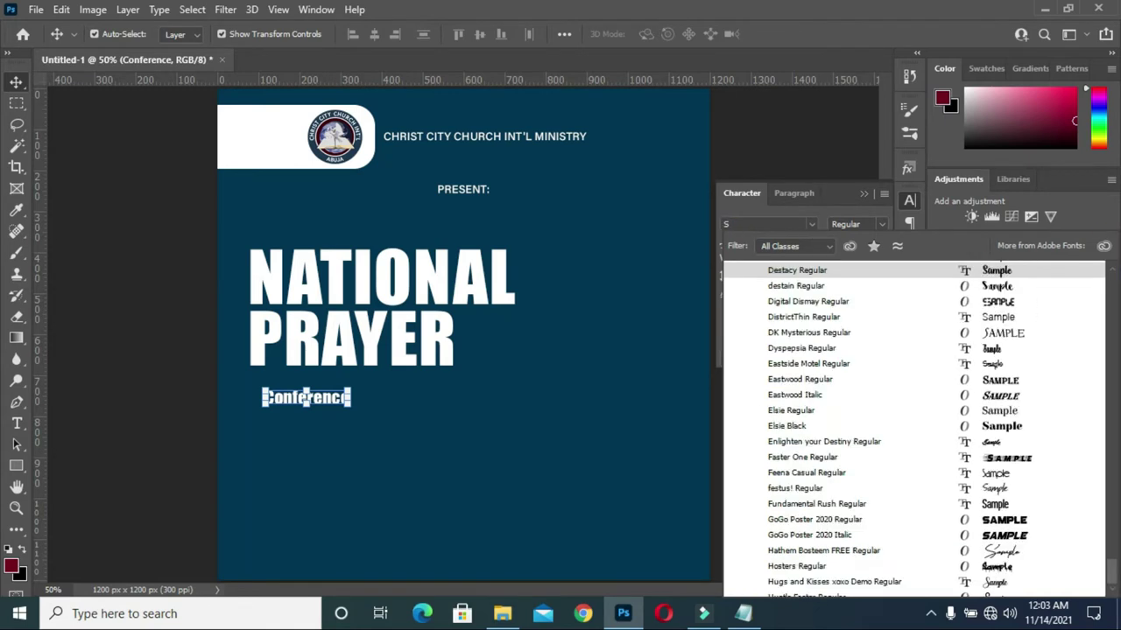
text(CRIPTO)
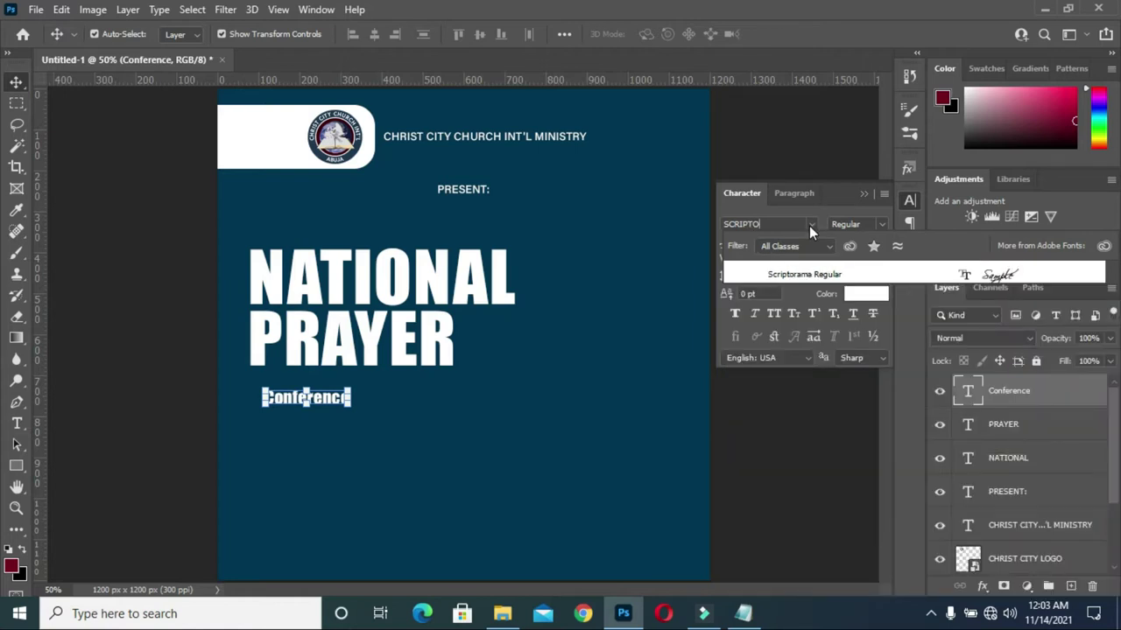
click(806, 274)
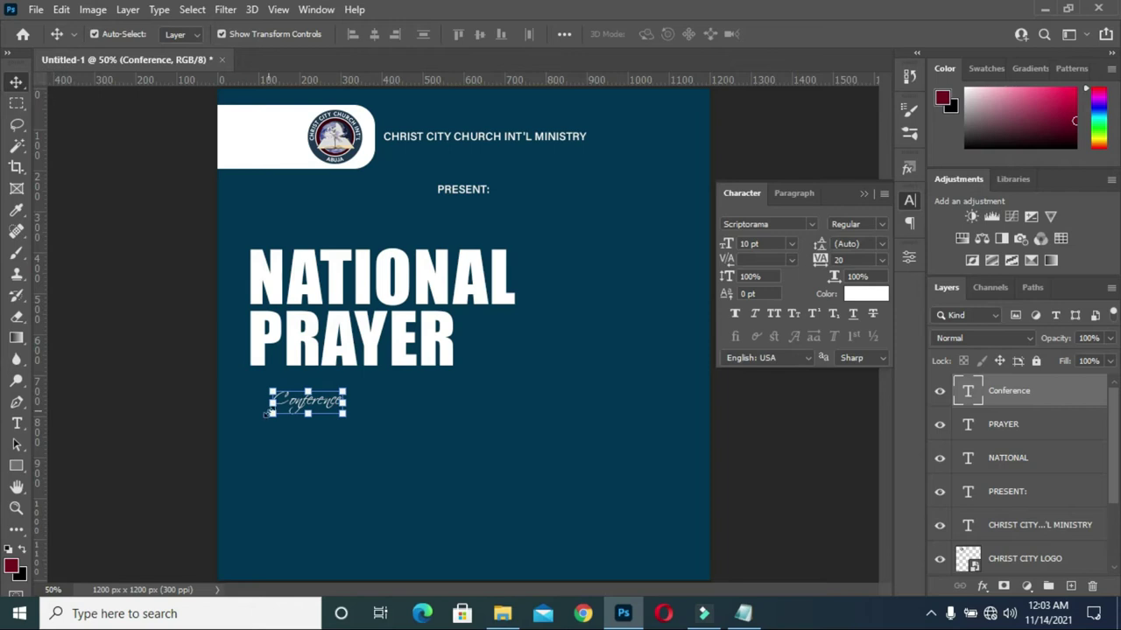
Scale up the script Conference line and place it just under PRAYER.
drag(341, 390, 490, 343)
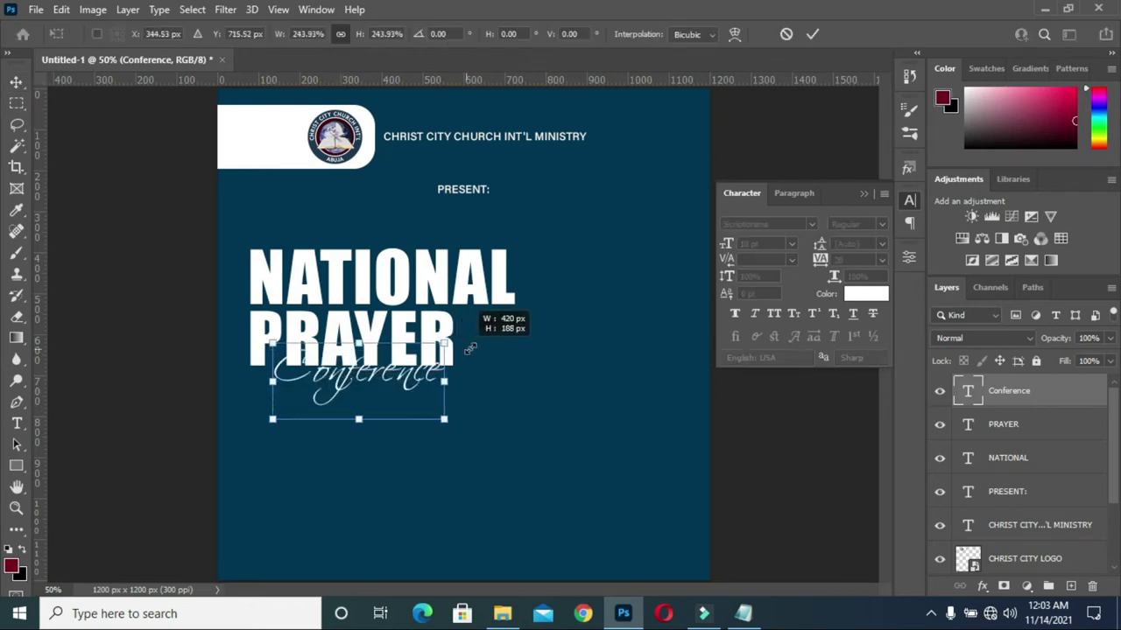
drag(438, 385, 410, 414)
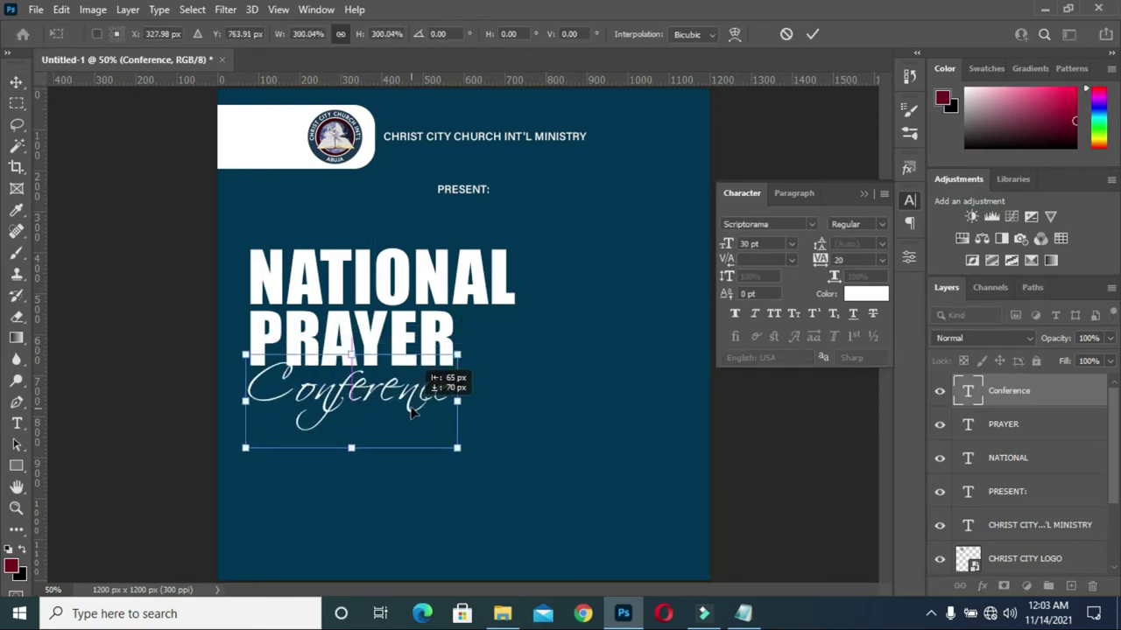
drag(471, 459, 501, 464)
drag(402, 404, 411, 396)
key(Return)
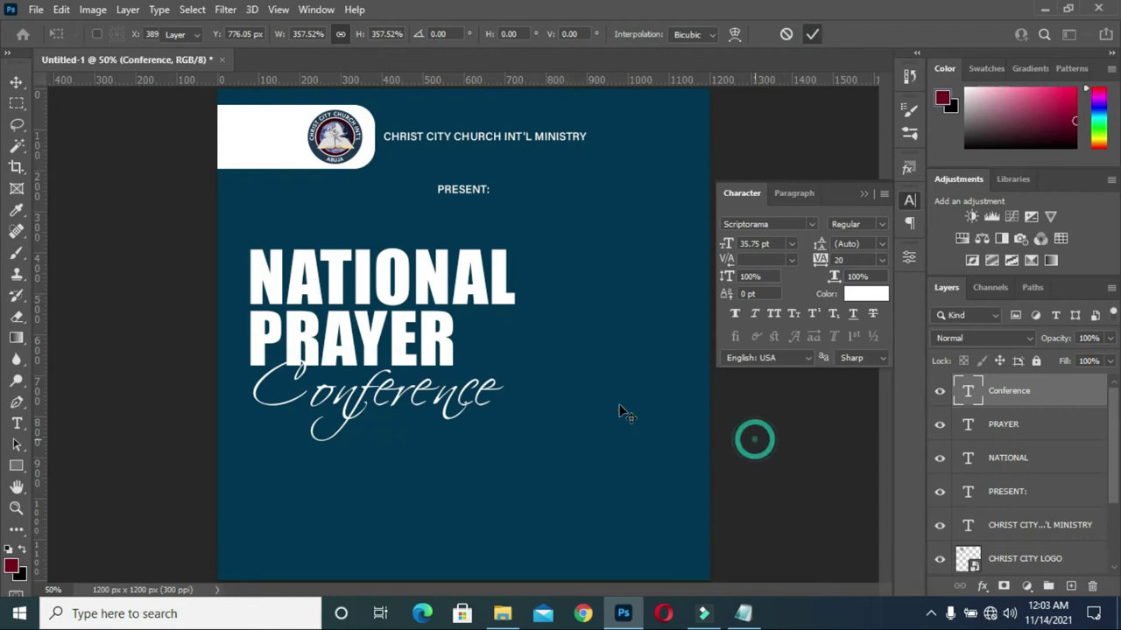
key(ctrl+0)
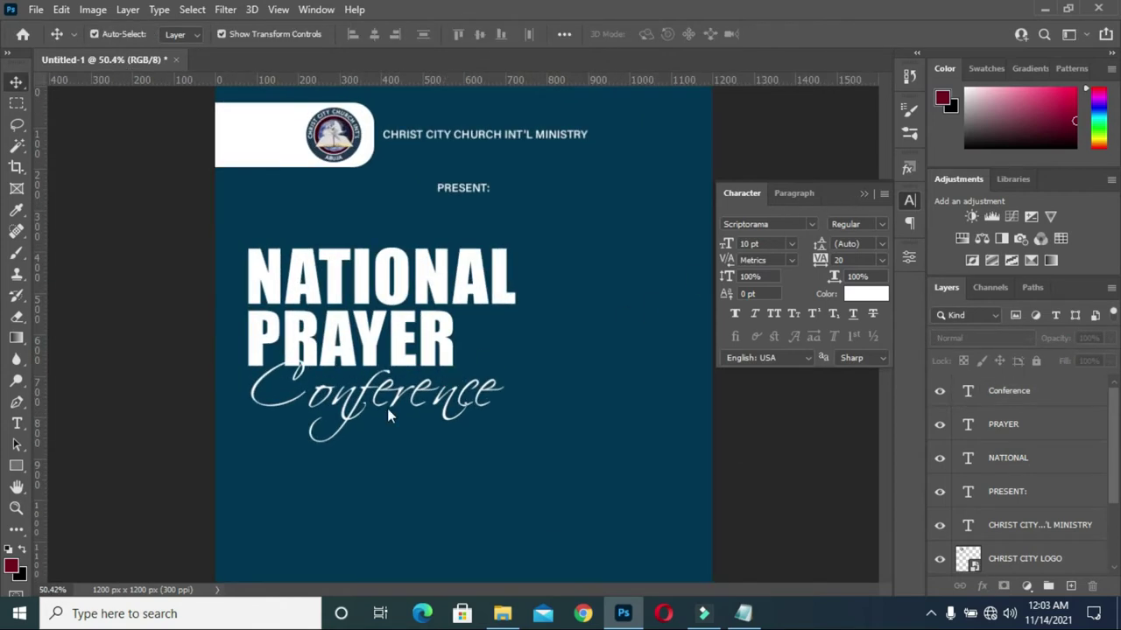
drag(344, 403, 338, 397)
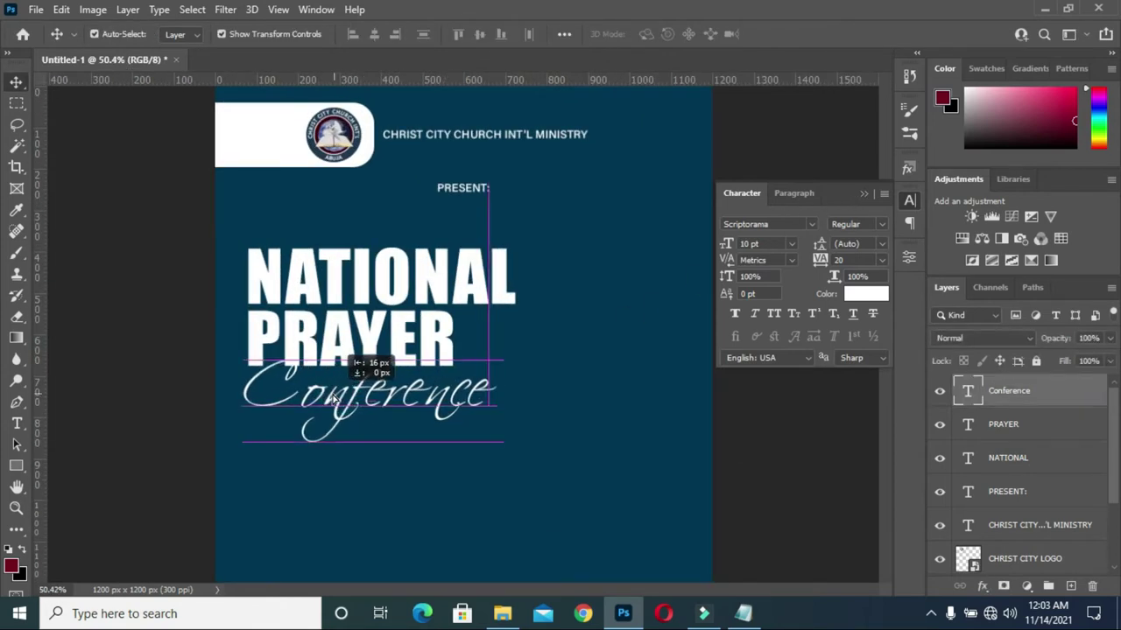
Centre PRAYER beneath NATIONAL and tuck Conference closer under it.
click(445, 340)
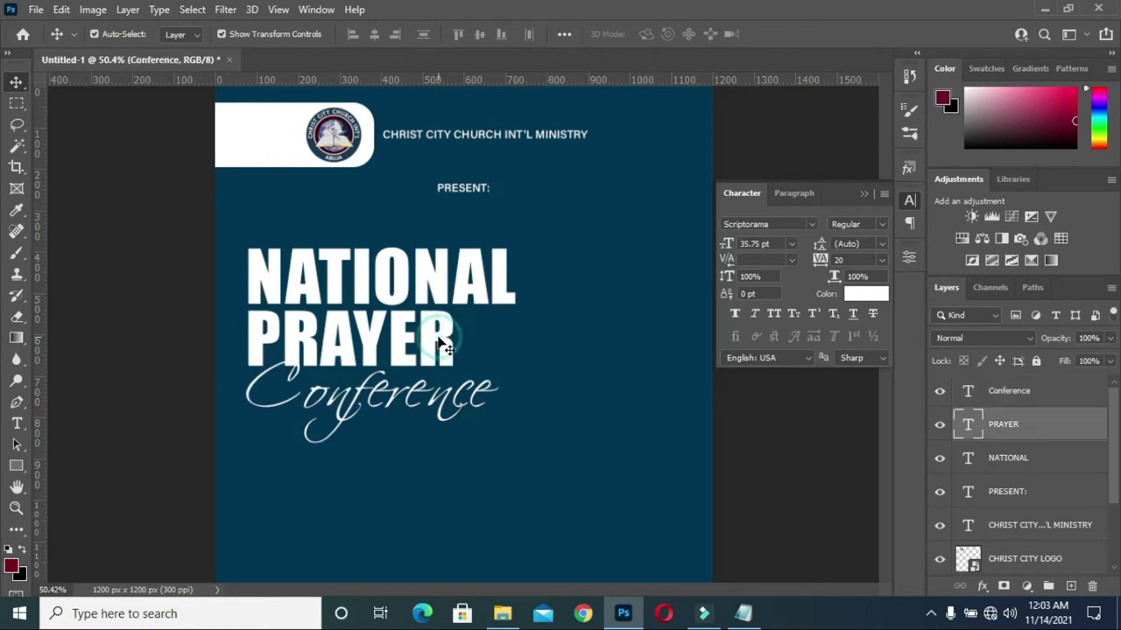
mouse_move(451, 364)
mouse_down()
mouse_move(481, 369)
mouse_move(484, 357)
mouse_up()
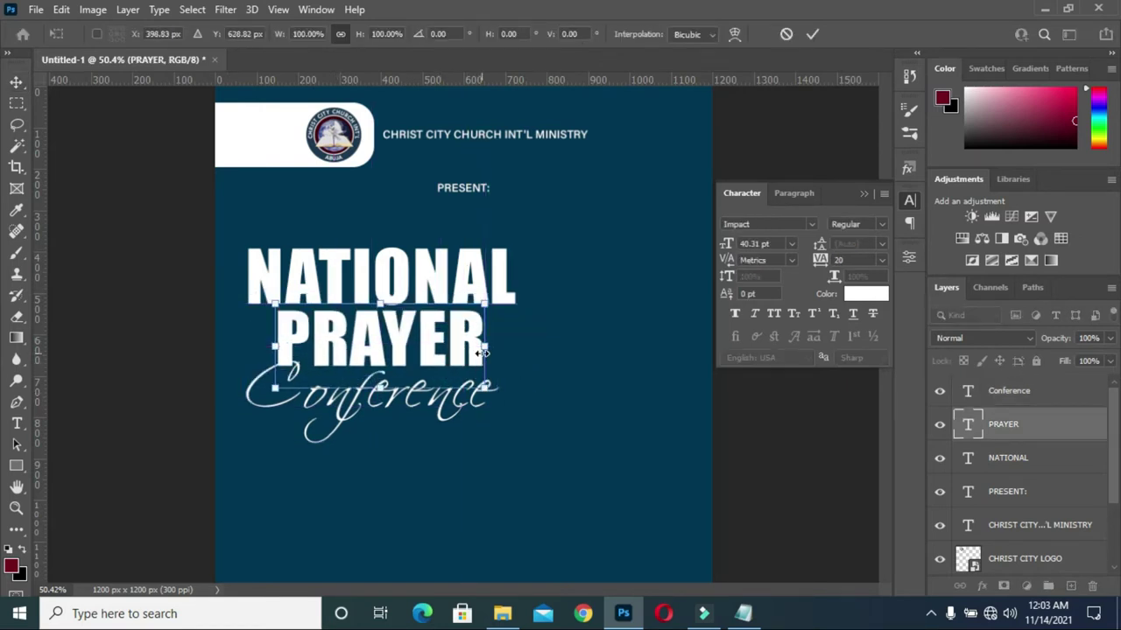
key(Up)
key(Up)
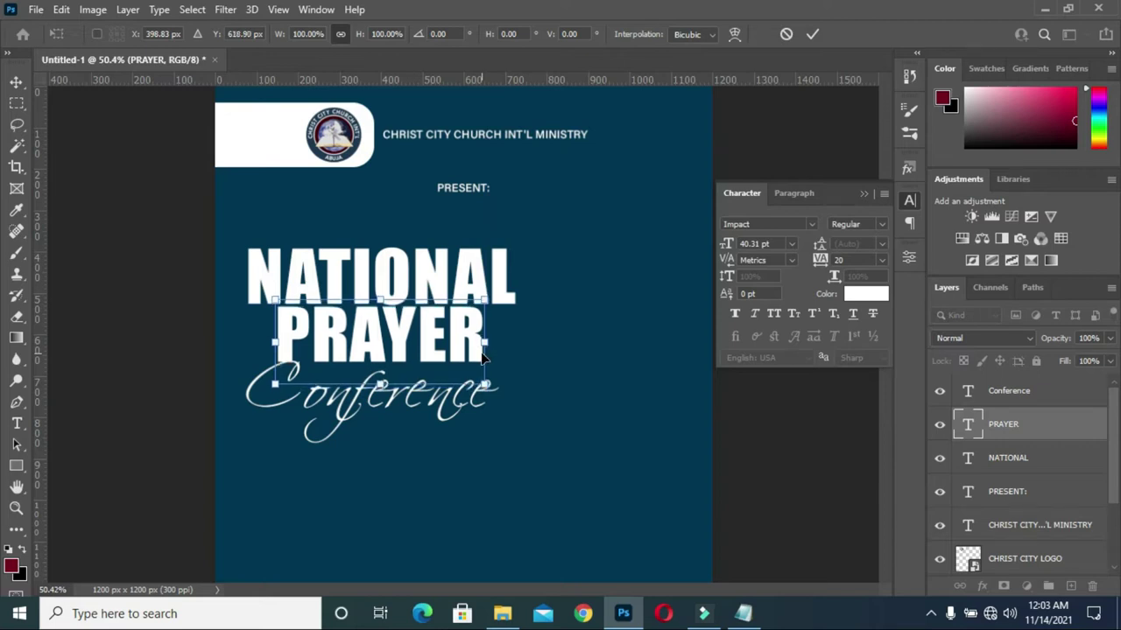
click(815, 29)
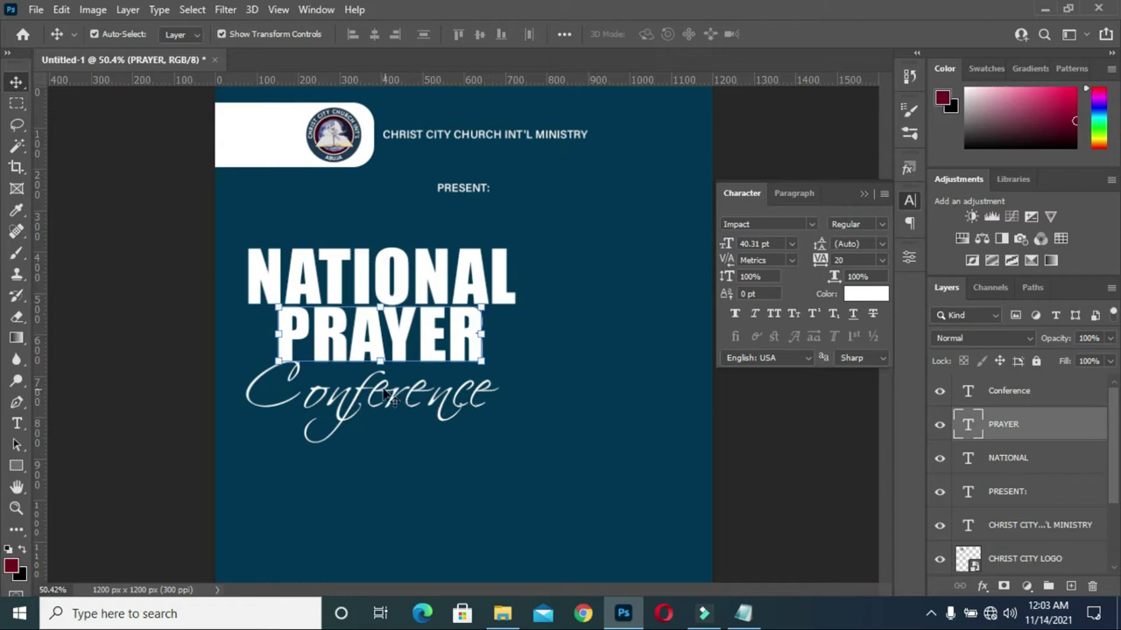
mouse_move(374, 394)
mouse_down()
mouse_move(357, 376)
mouse_move(378, 391)
mouse_up()
click(720, 432)
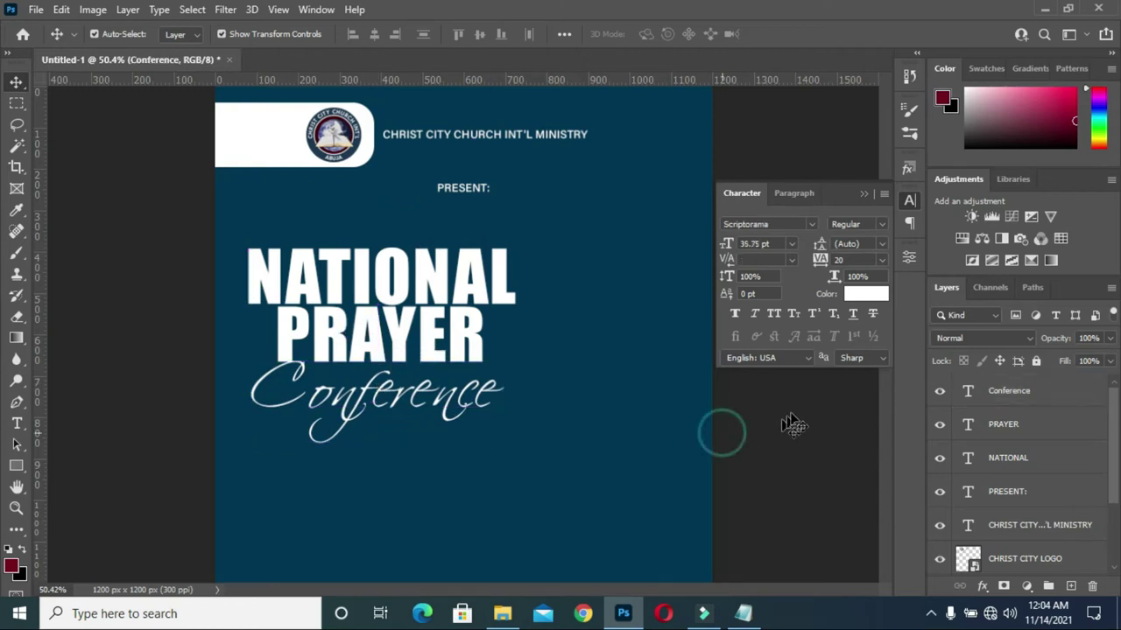
scroll(506, 368, down, 2)
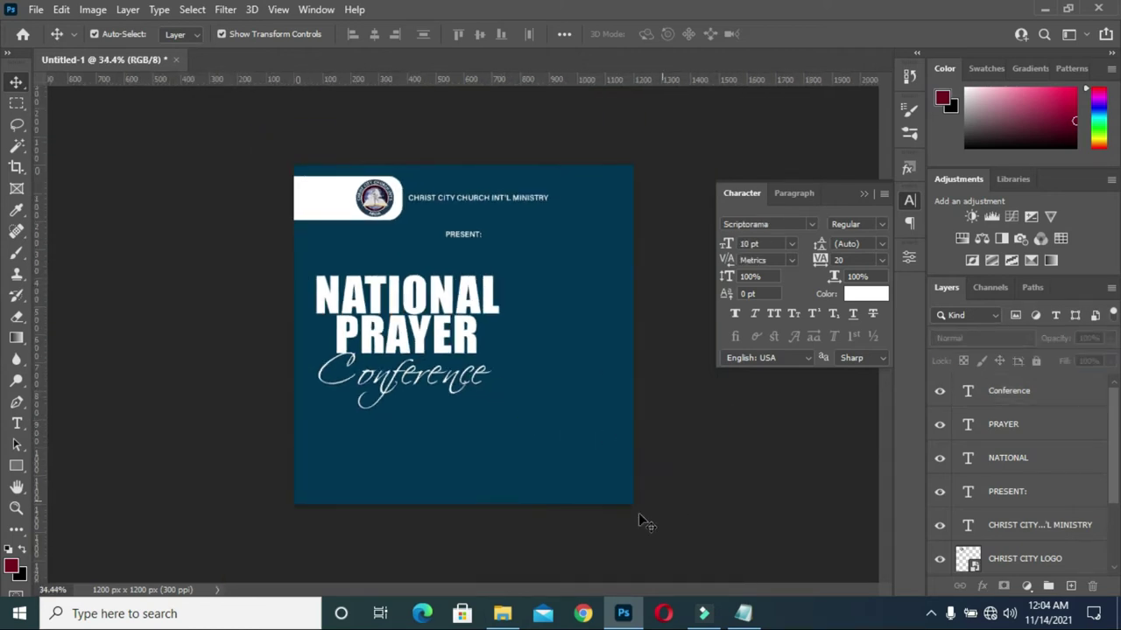
Copy SUNDAY from the notes and place a duplicate of PRAYER centred below Conference.
scroll(638, 515, up, 2)
click(743, 613)
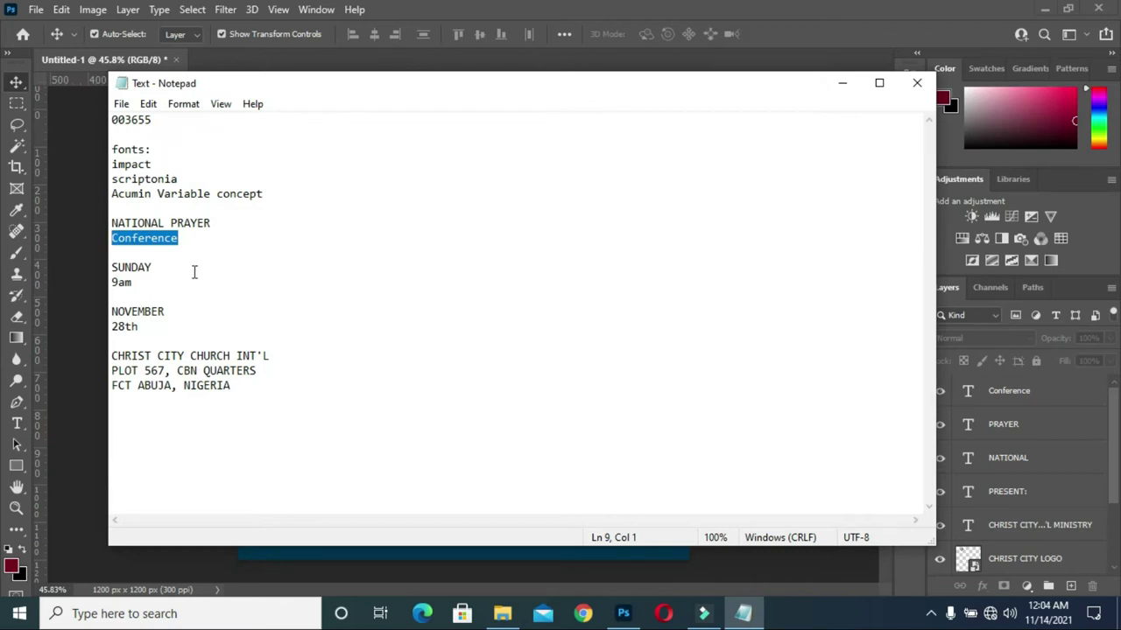
drag(157, 265, 94, 268)
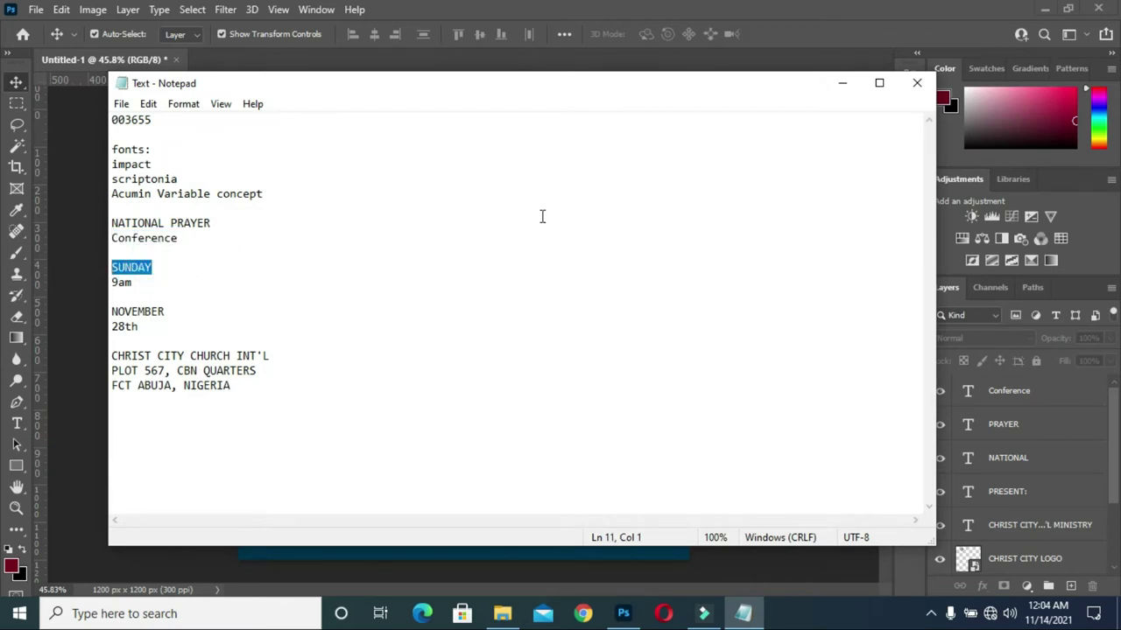
click(842, 83)
click(429, 347)
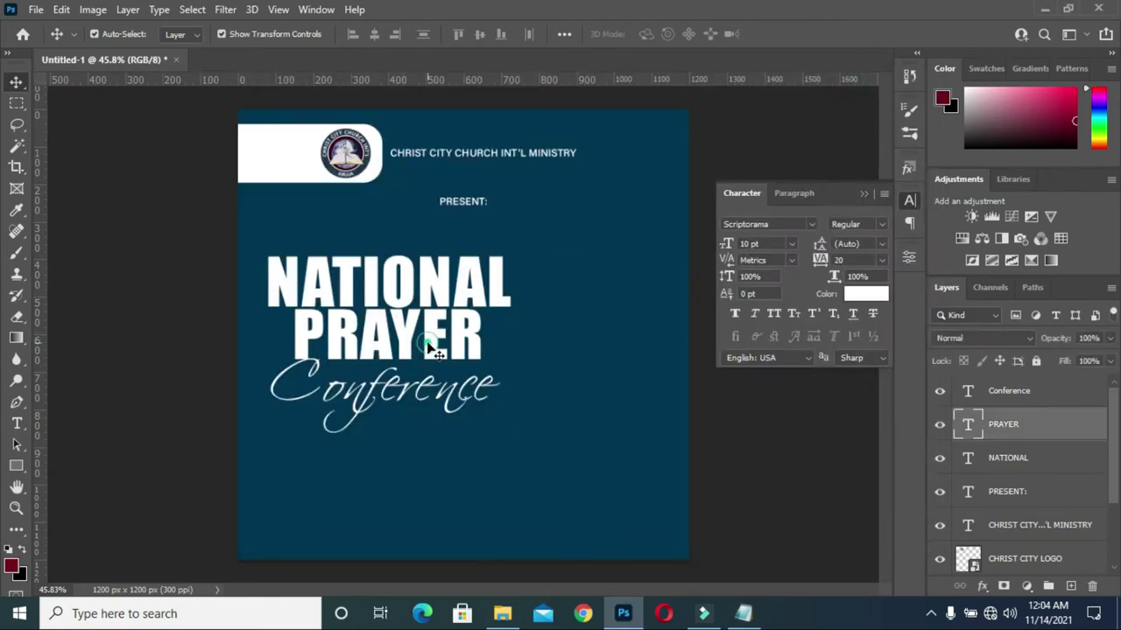
key(ctrl+j)
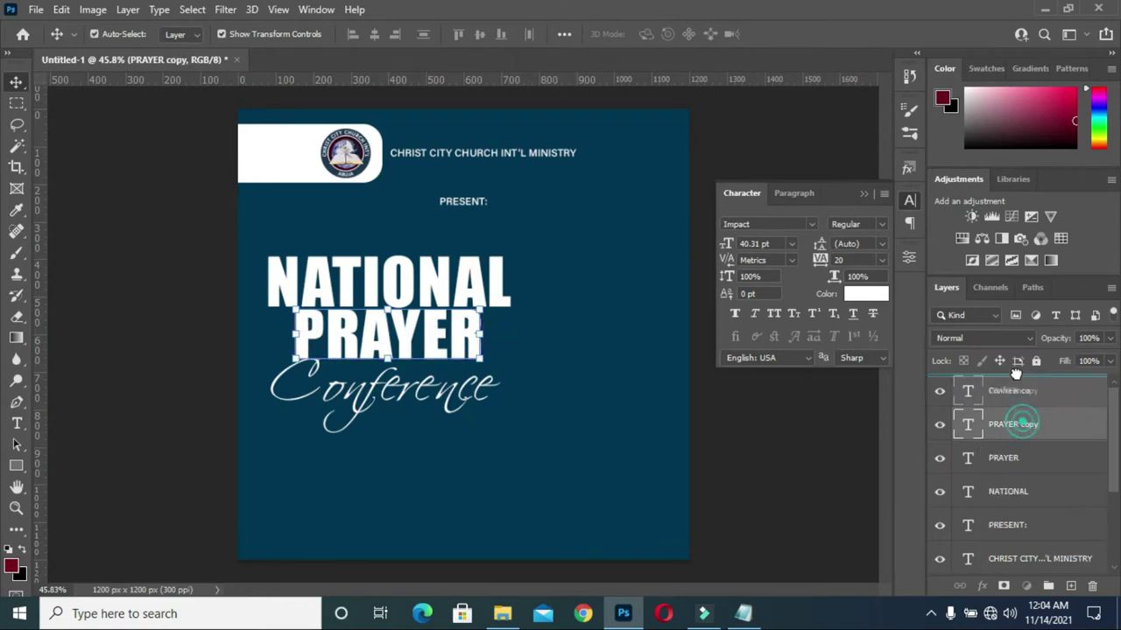
drag(408, 339, 442, 473)
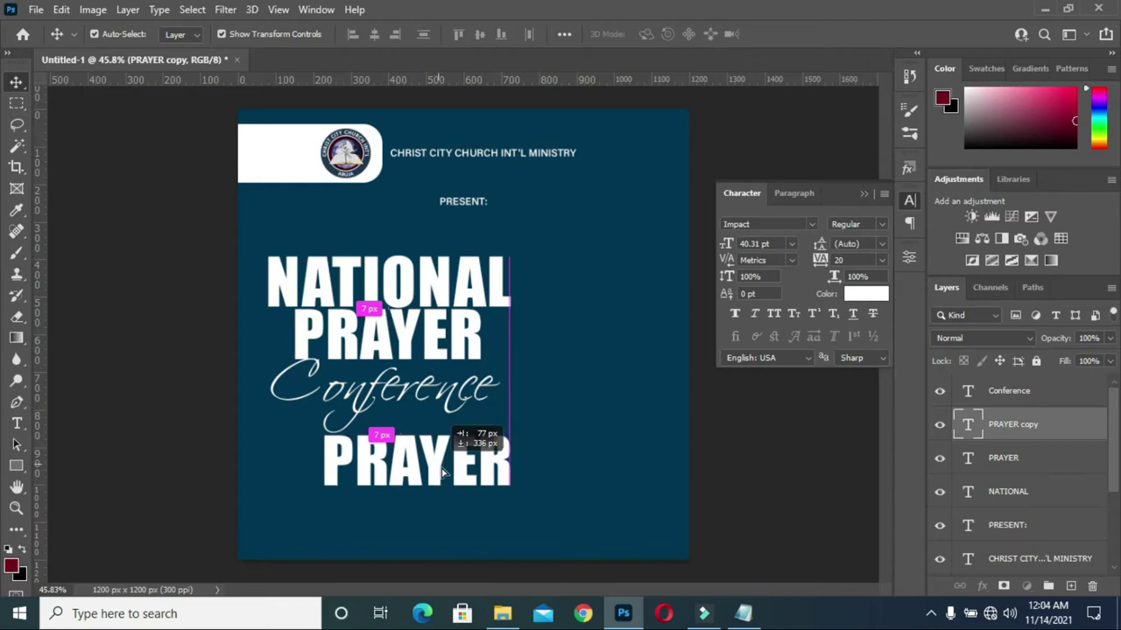
drag(442, 472, 465, 463)
Retype the duplicated PRAYER line as SUNDAY.
double_click(465, 462)
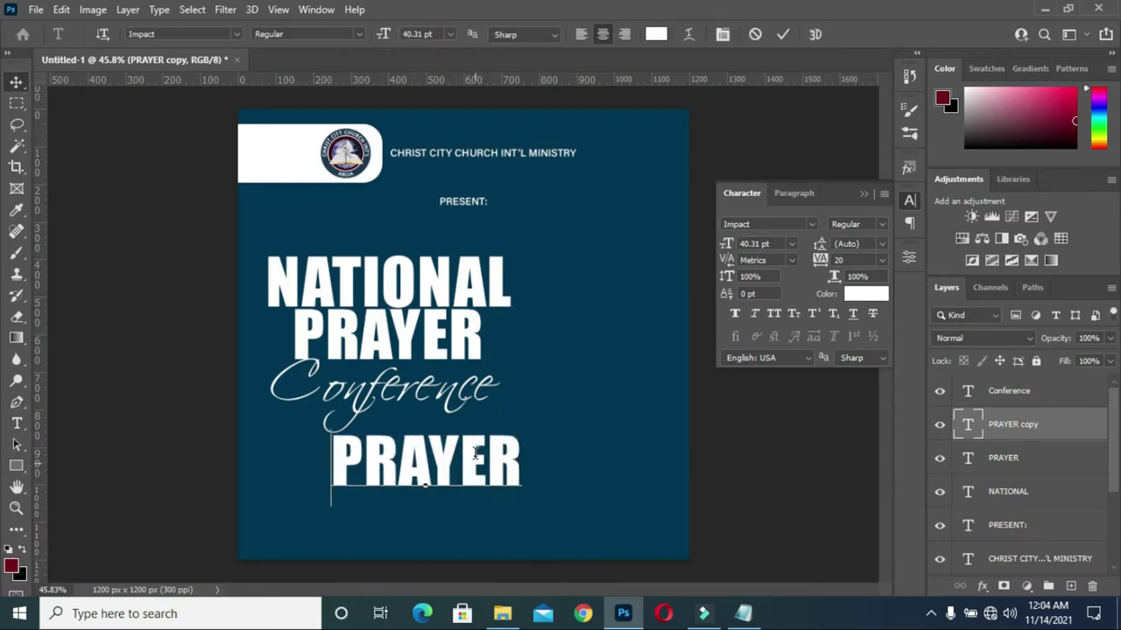
key(ctrl+a)
key(Right)
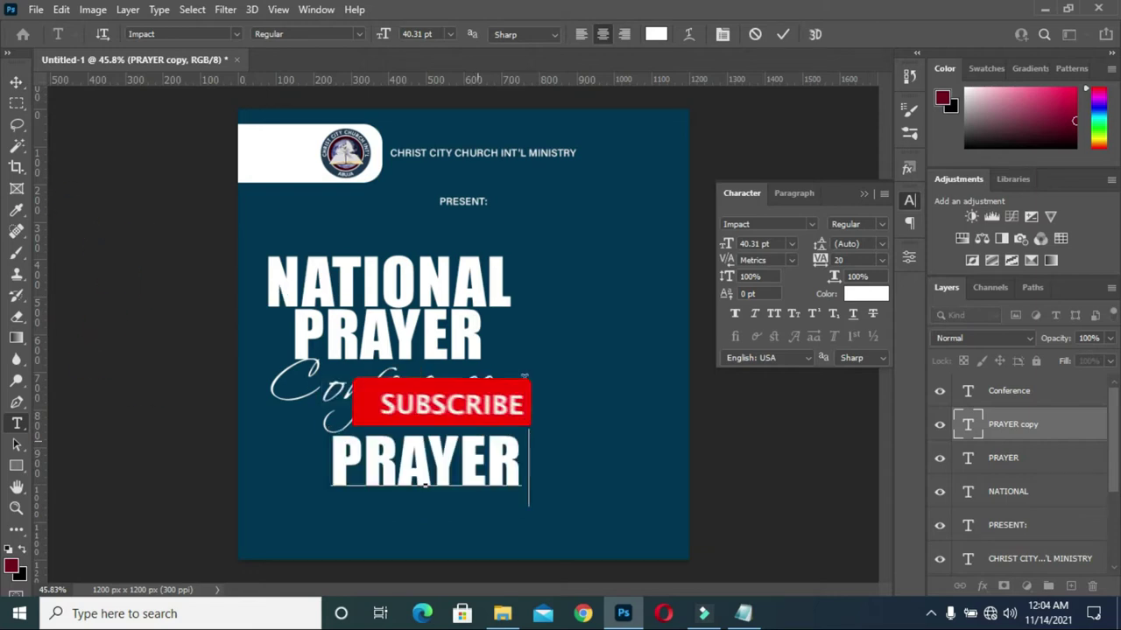
key(ctrl+a)
text(SUNDAY)
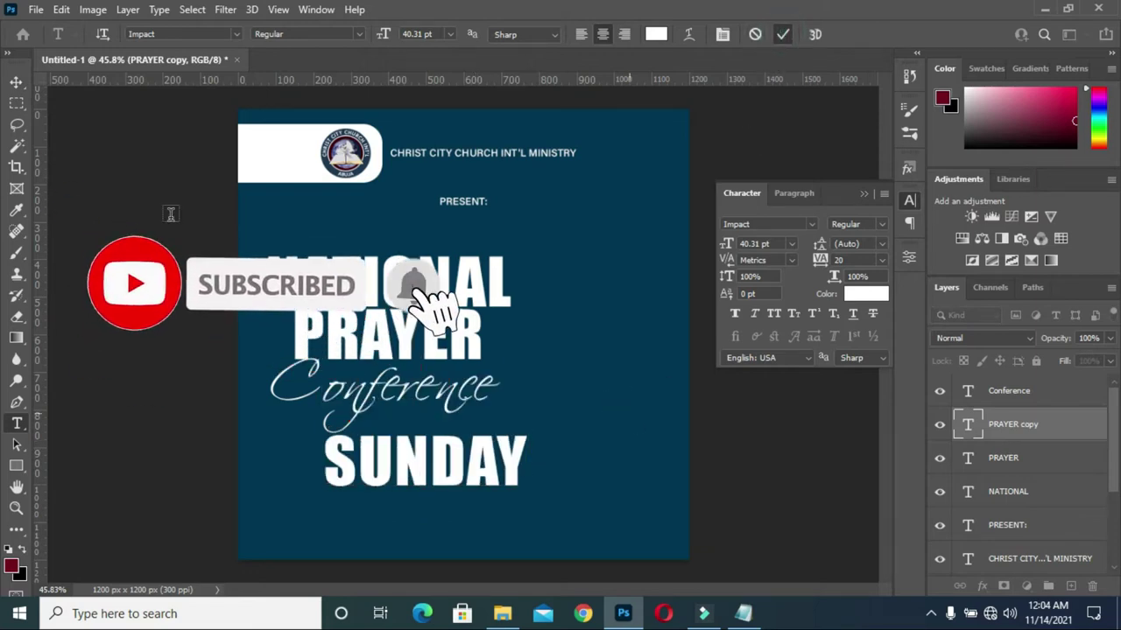
click(16, 82)
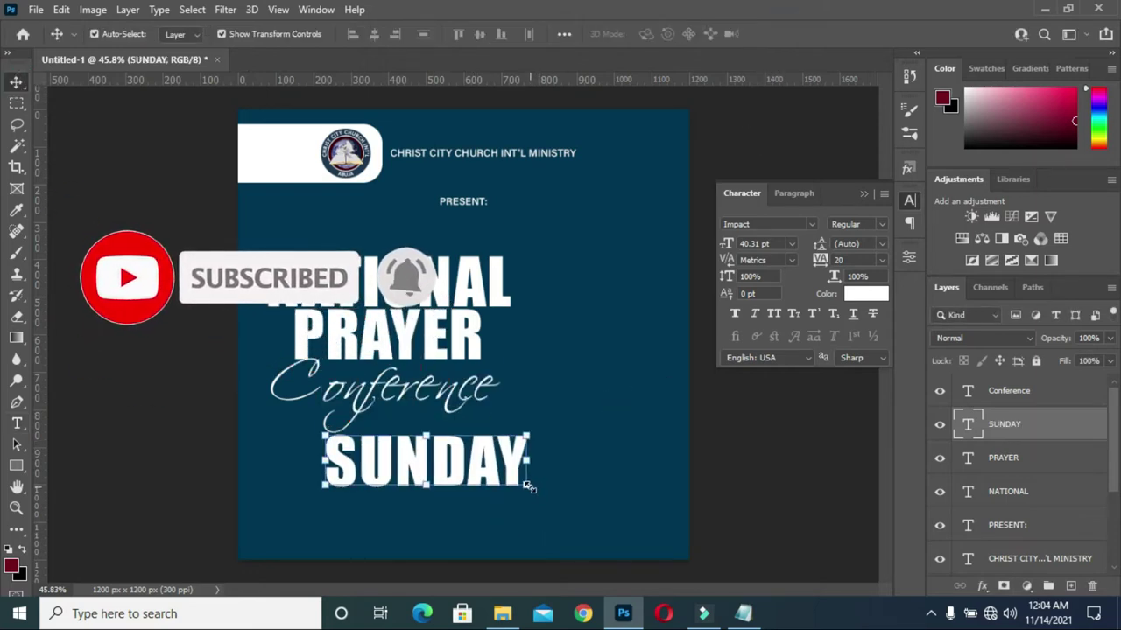
Scale SUNDAY down to a small subtitle size.
mouse_move(529, 487)
mouse_down()
mouse_move(393, 480)
mouse_move(407, 454)
mouse_move(438, 454)
mouse_move(446, 437)
mouse_up()
scroll(425, 473, up, 4)
click(812, 34)
scroll(607, 347, down, 3)
click(845, 493)
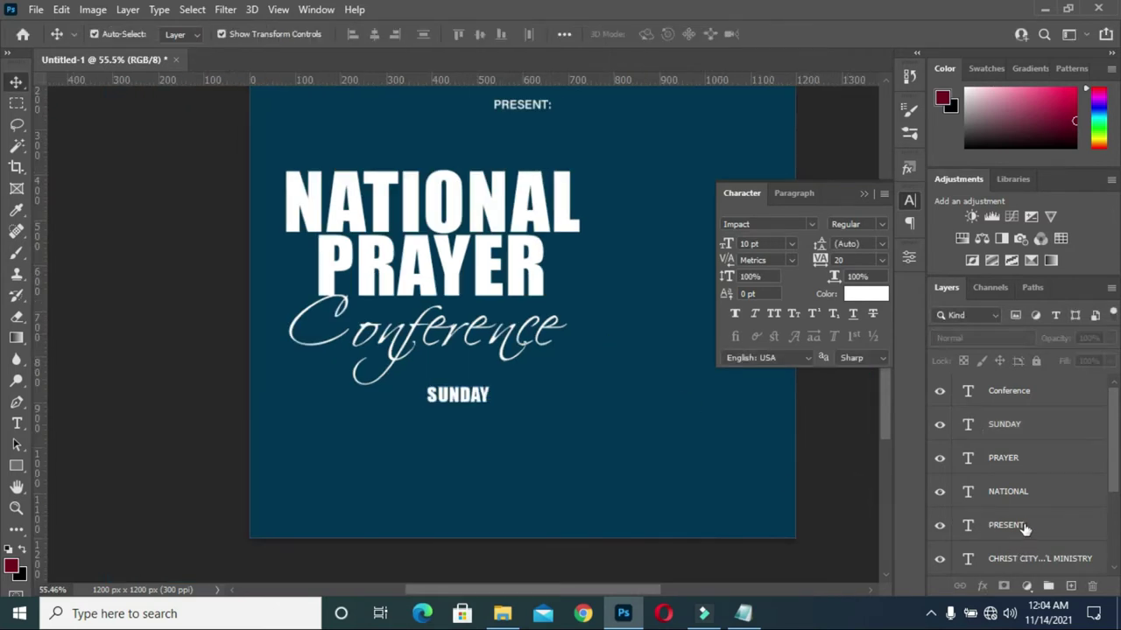
scroll(1024, 528, down, 3)
scroll(1014, 497, up, 2)
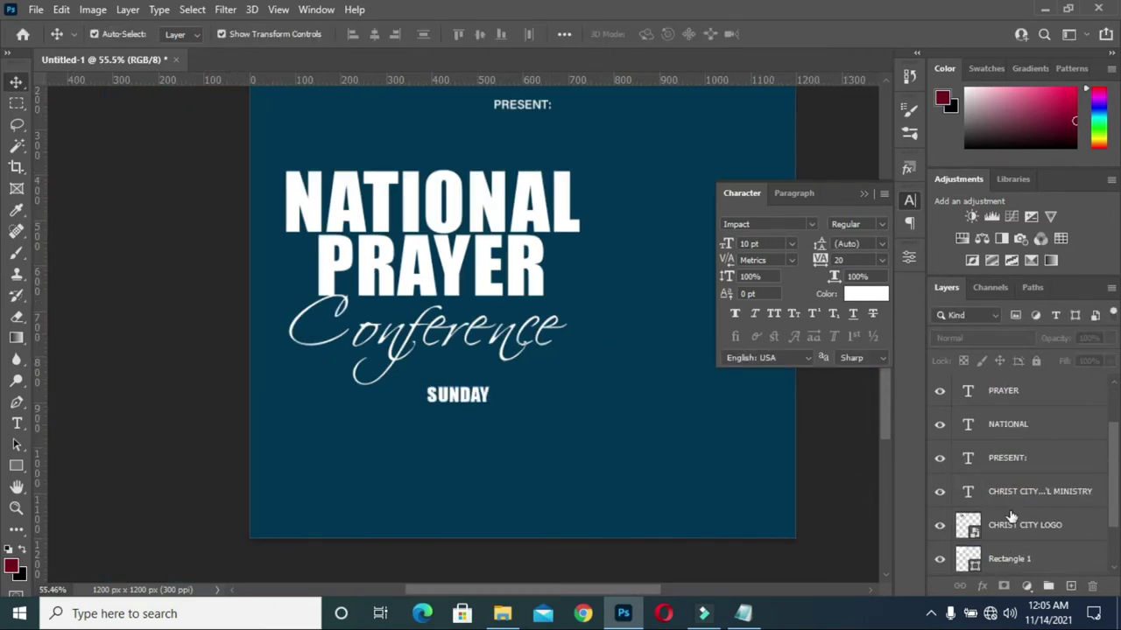
scroll(1008, 427, up, 1)
scroll(1009, 427, up, 1)
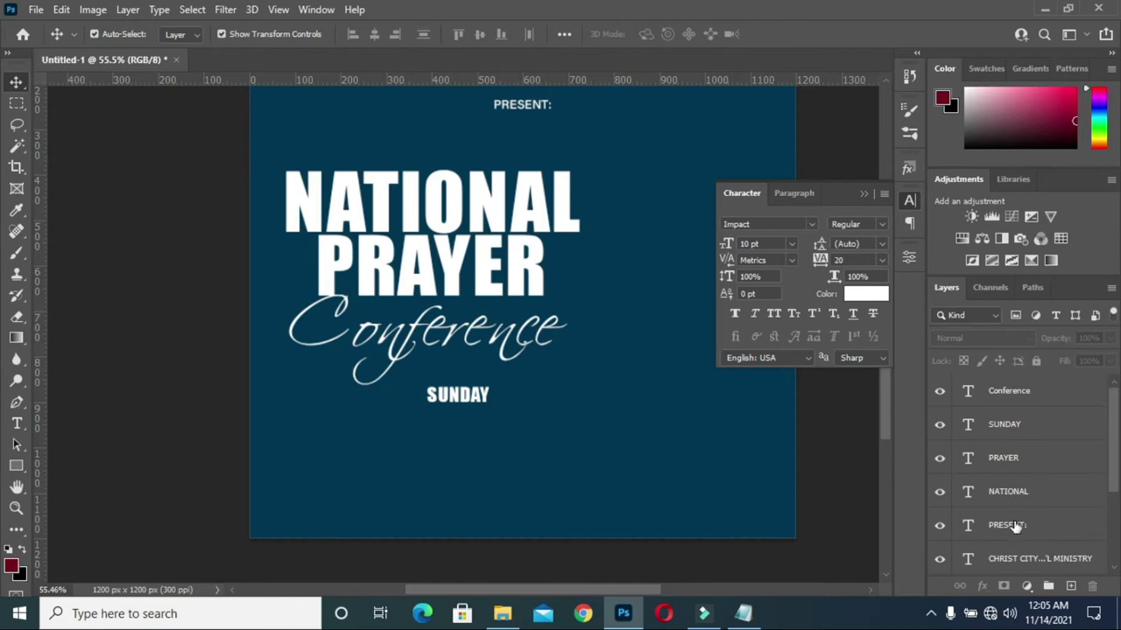
Move the SUNDAY layer to the top of the layer stack.
click(1009, 494)
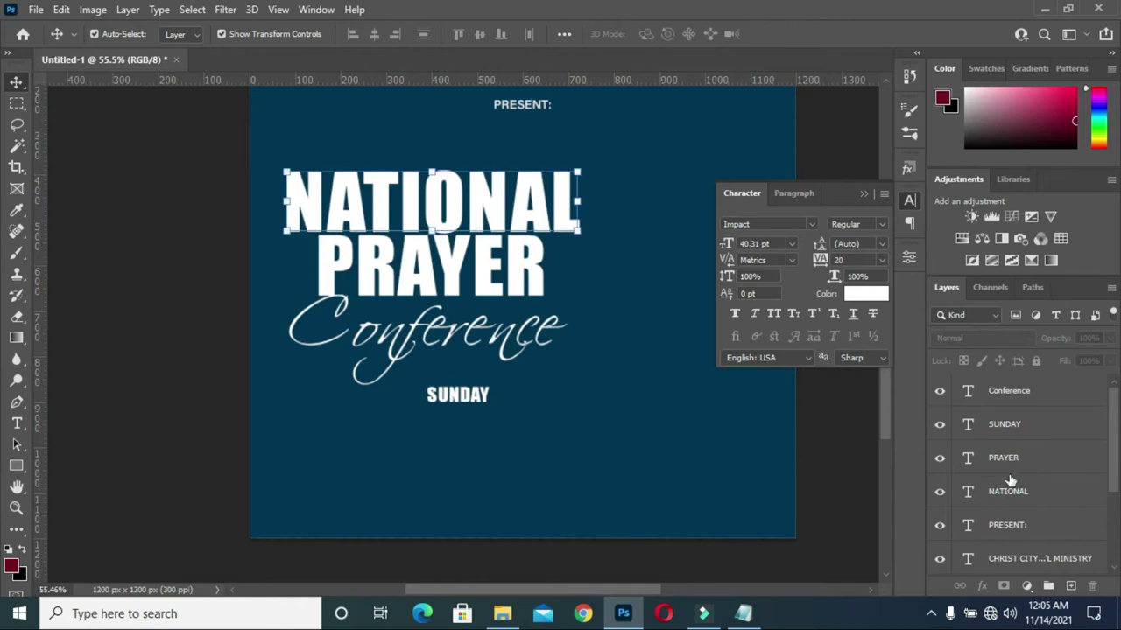
click(1013, 423)
drag(1013, 424, 1012, 388)
Scale the NATIONAL, PRAYER, Conference block to about 84%, raise it, and lift SUNDAY beneath it.
click(1022, 432)
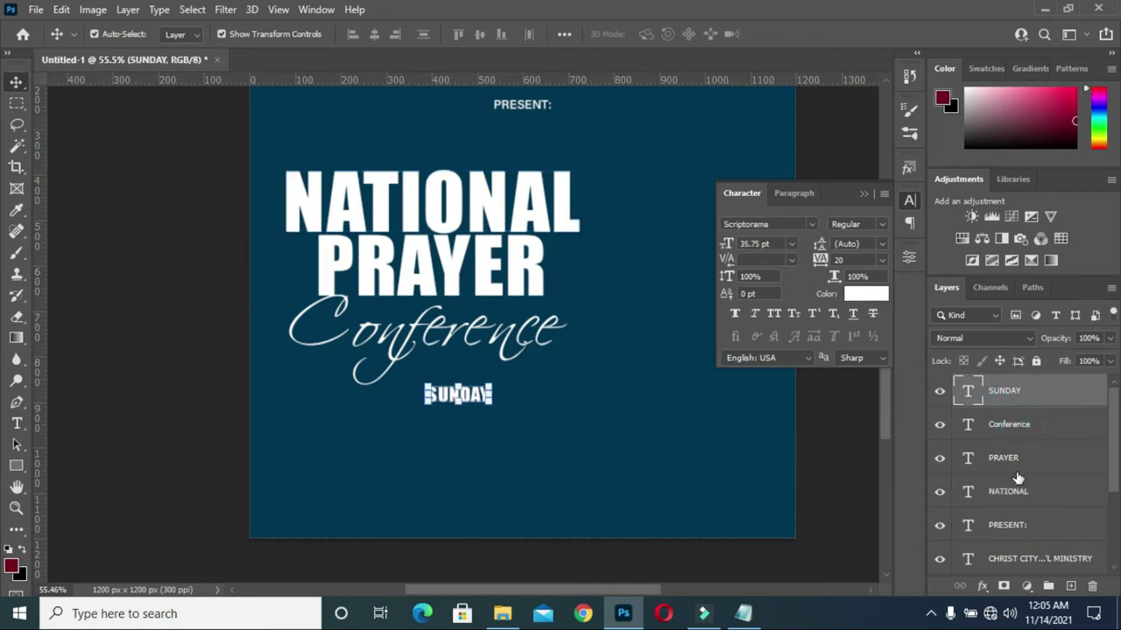
shift+click(1008, 493)
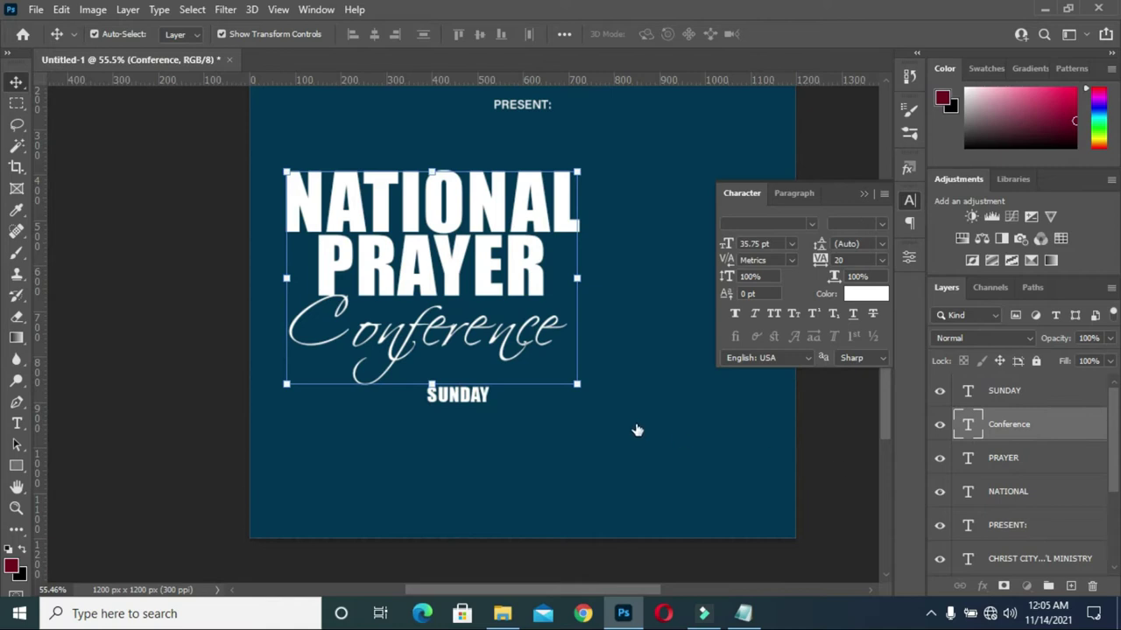
key(ctrl+t)
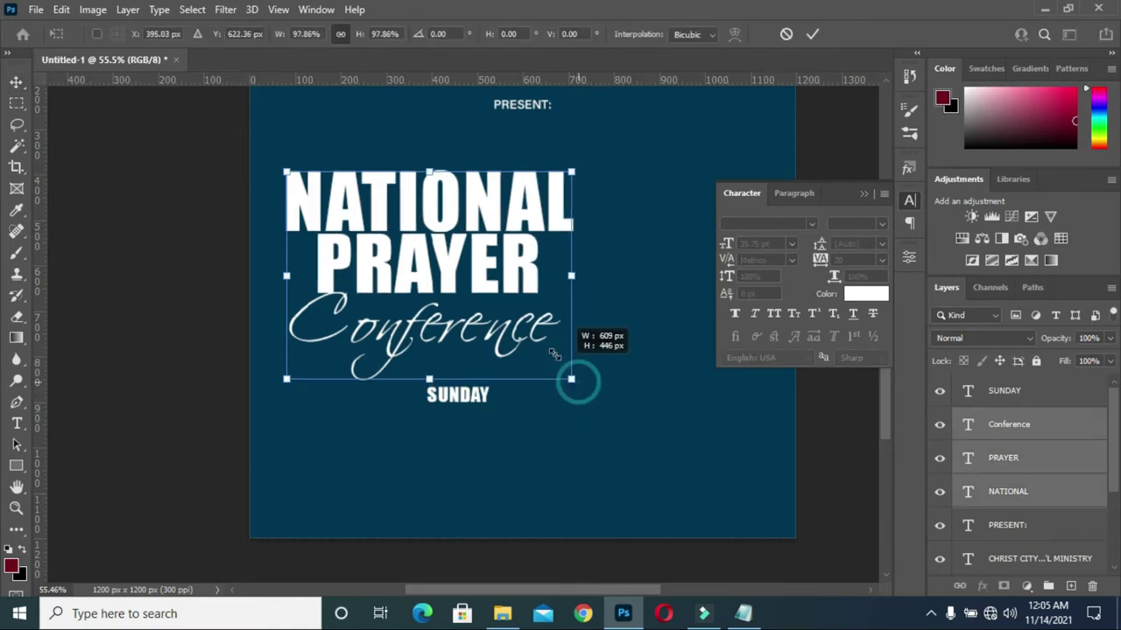
drag(578, 382, 537, 355)
drag(460, 268, 466, 242)
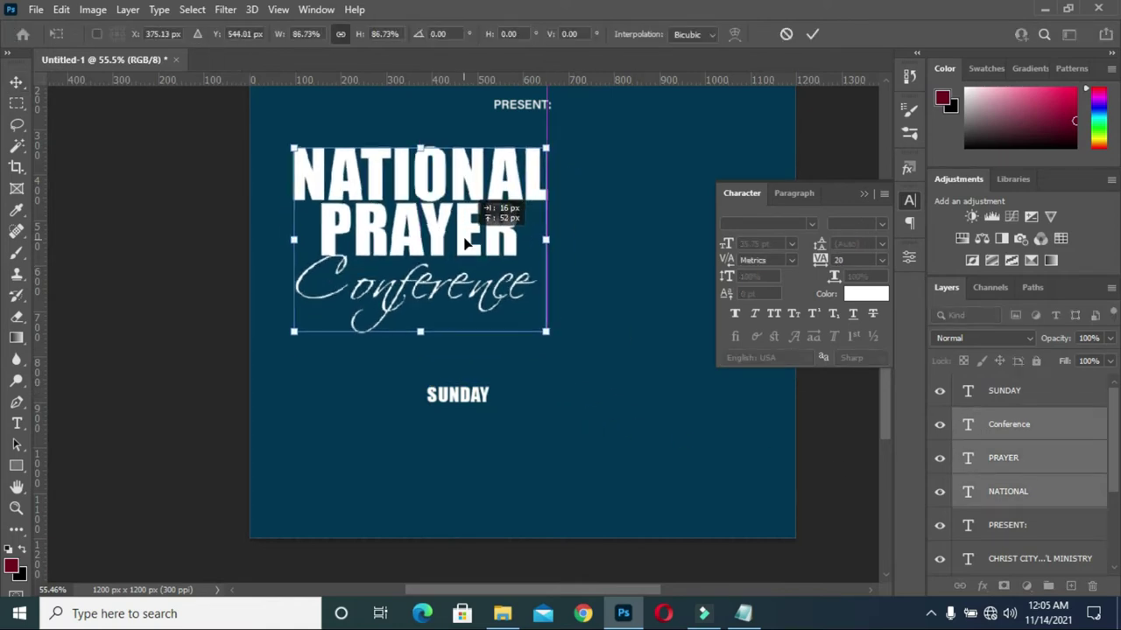
drag(545, 331, 538, 326)
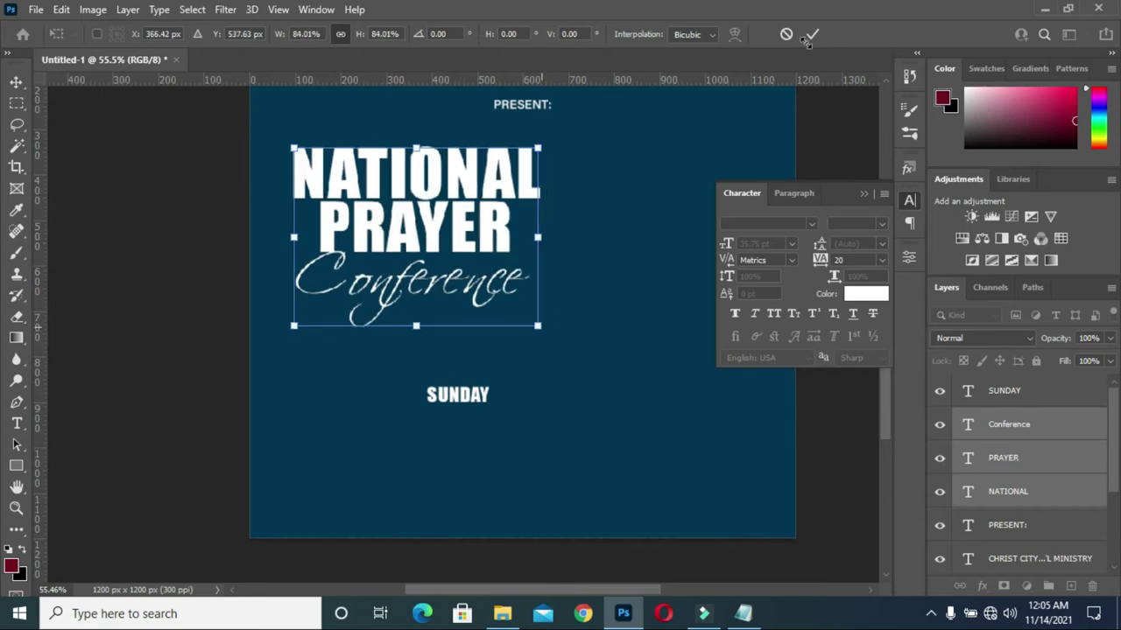
key(Return)
drag(468, 403, 444, 367)
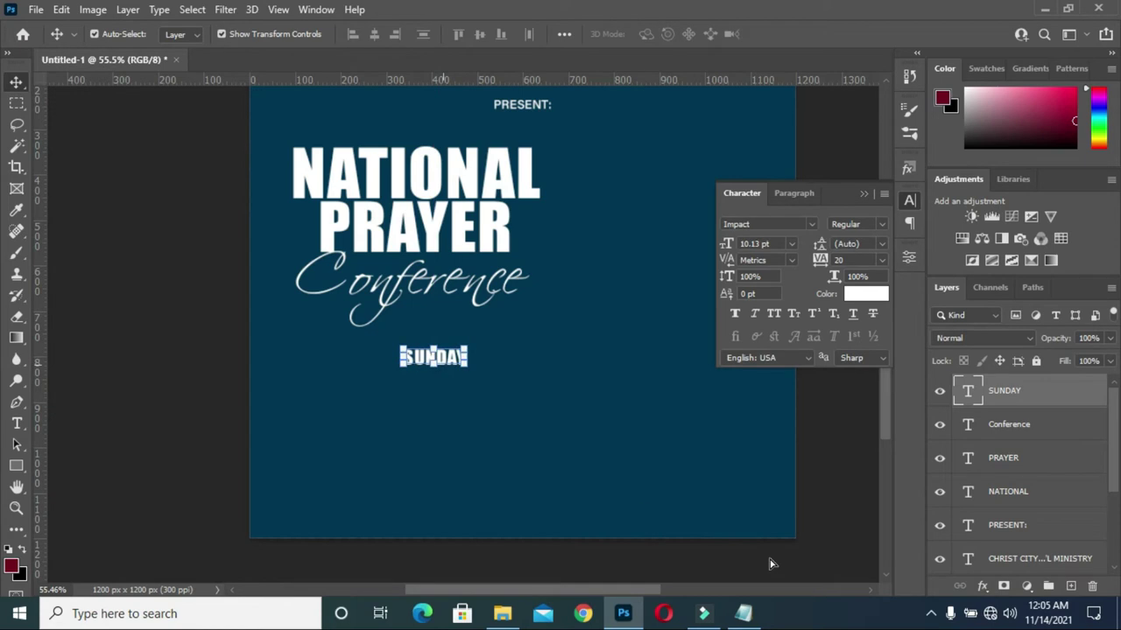
Copy 9am from the notes and turn a duplicate of SUNDAY below it into 9am.
click(742, 614)
drag(141, 282, 111, 282)
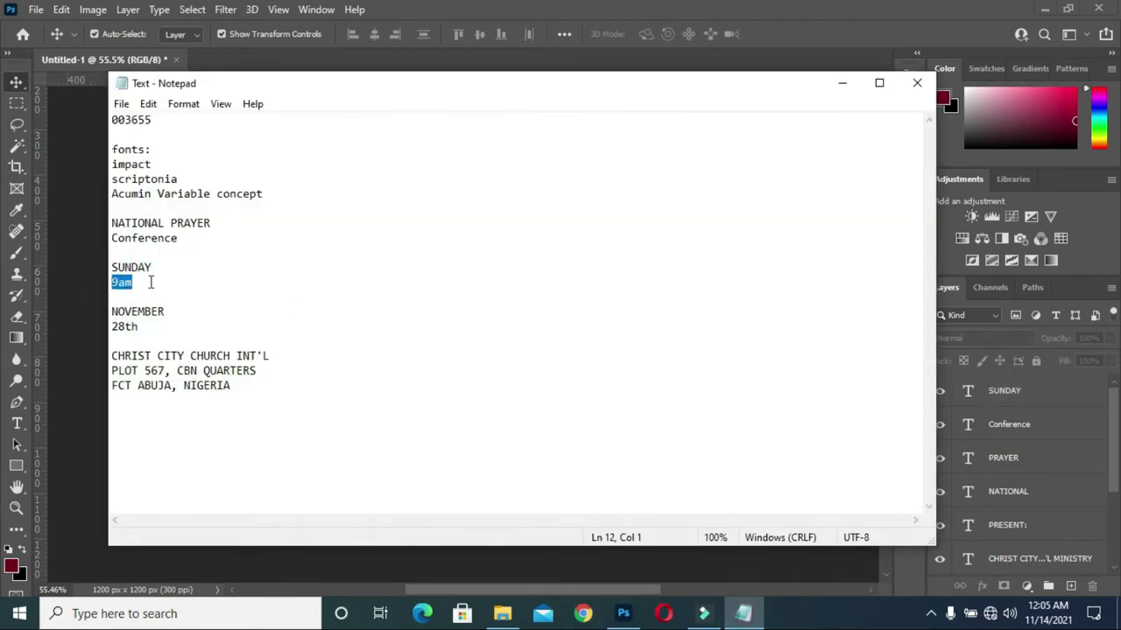
click(842, 83)
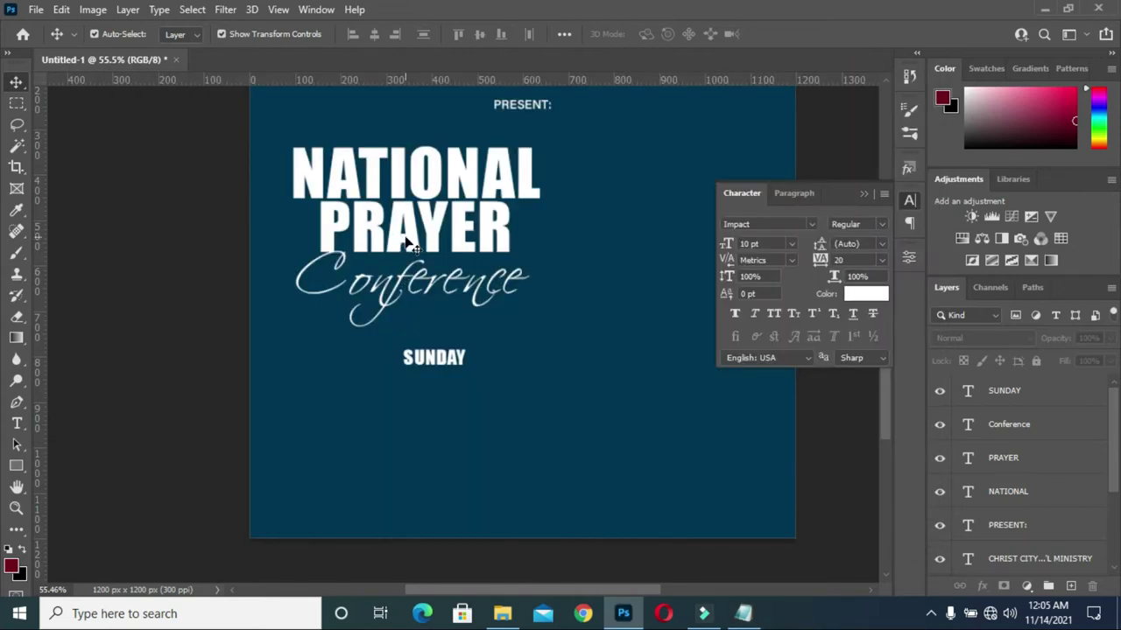
click(442, 357)
drag(442, 357, 443, 375)
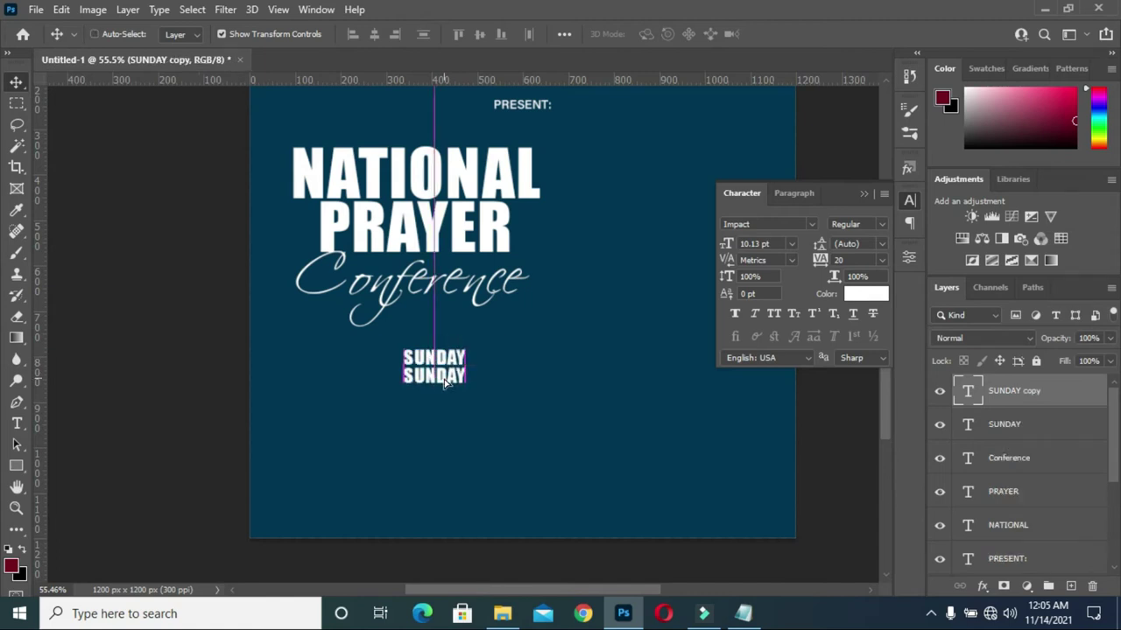
double_click(460, 381)
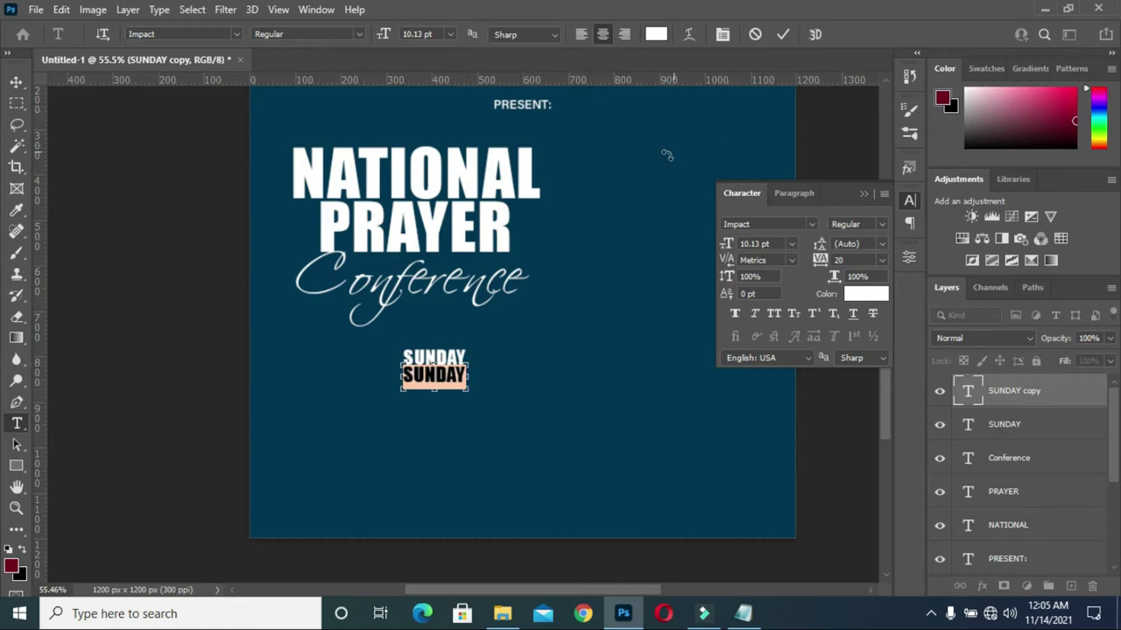
text(9am)
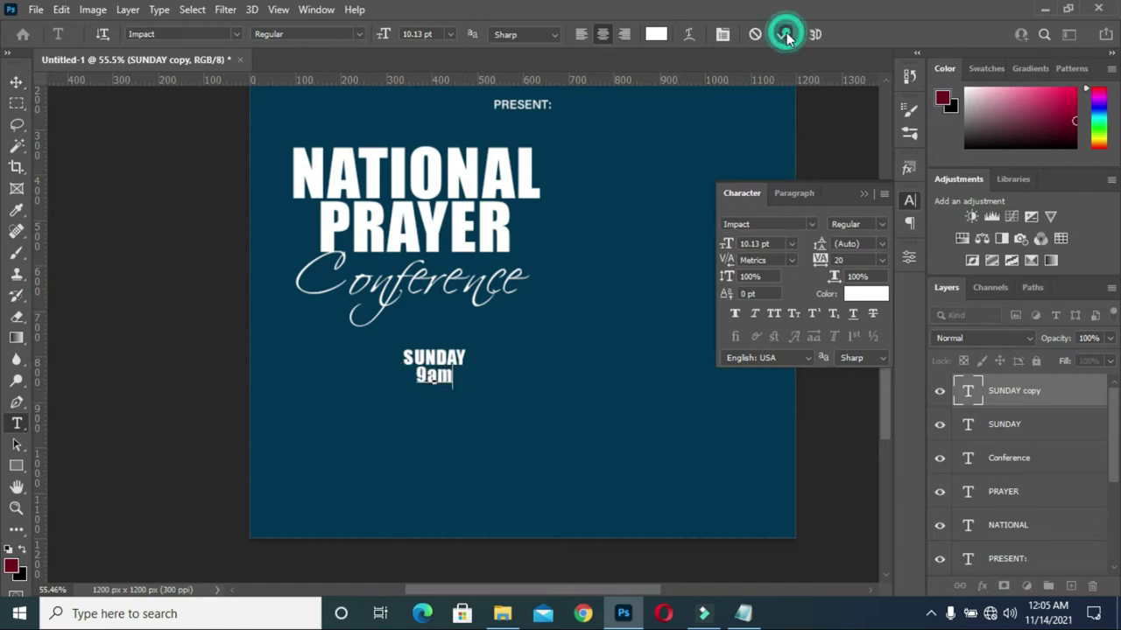
click(82, 123)
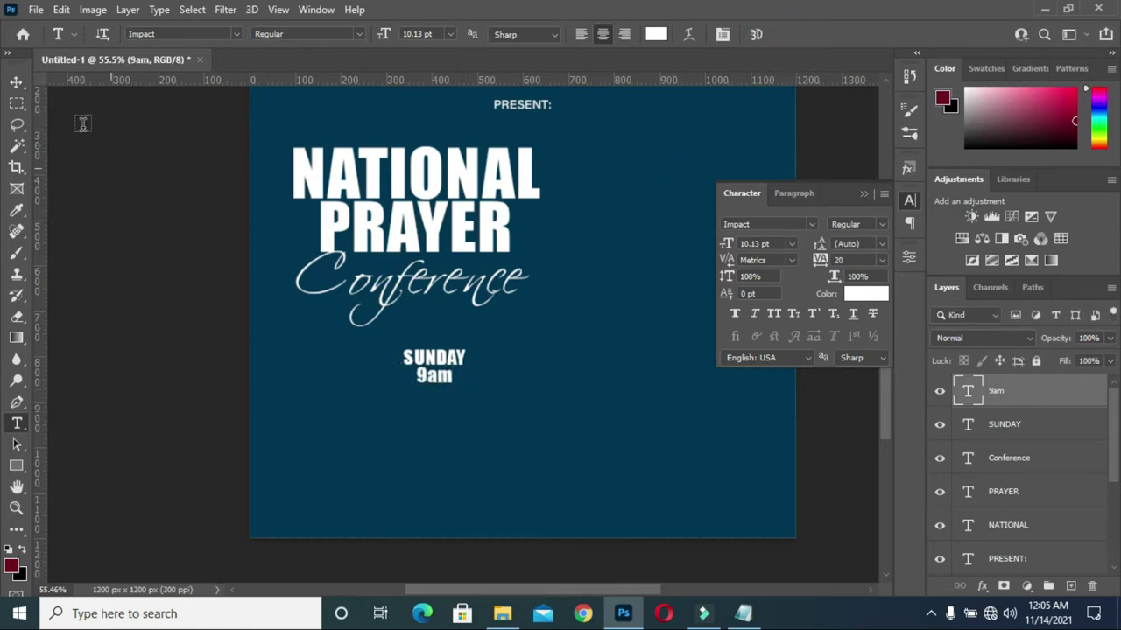
Enlarge the 9am line to about 174%, centred beneath SUNDAY.
click(15, 83)
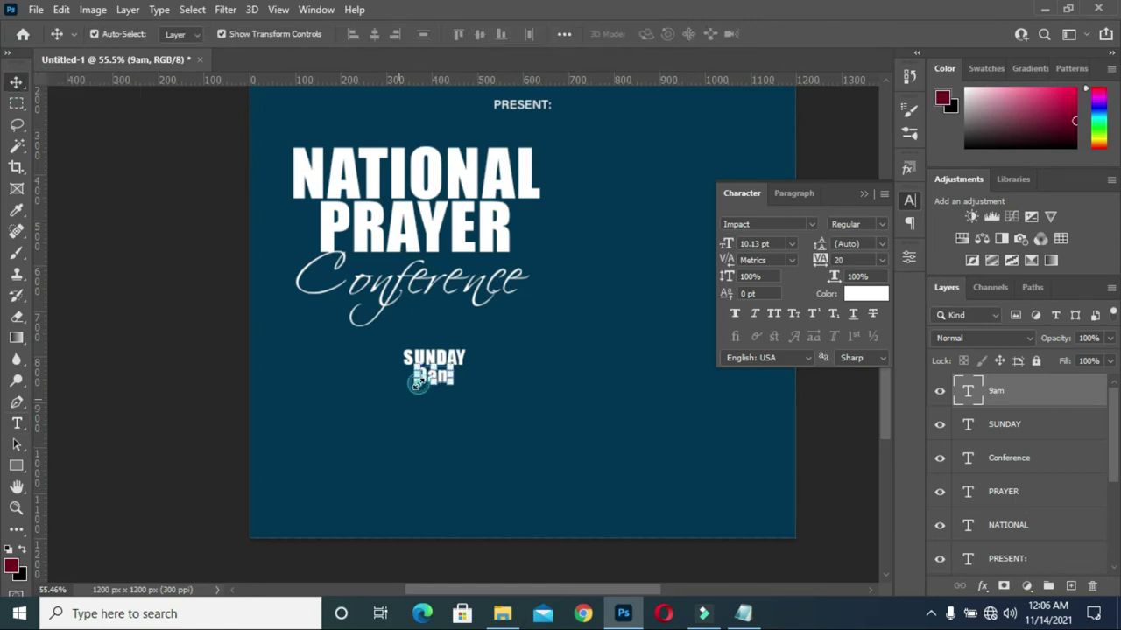
key(ctrl+t)
mouse_move(413, 387)
mouse_down()
mouse_move(407, 414)
mouse_move(416, 402)
mouse_move(480, 417)
mouse_move(446, 392)
mouse_move(469, 407)
mouse_up()
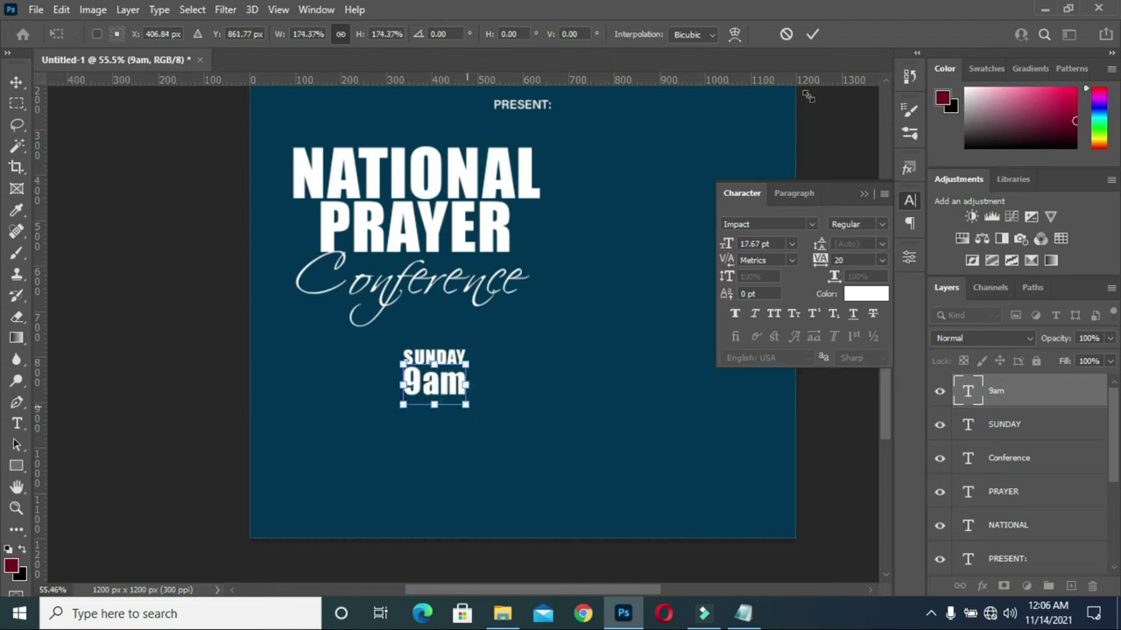
click(813, 37)
click(820, 442)
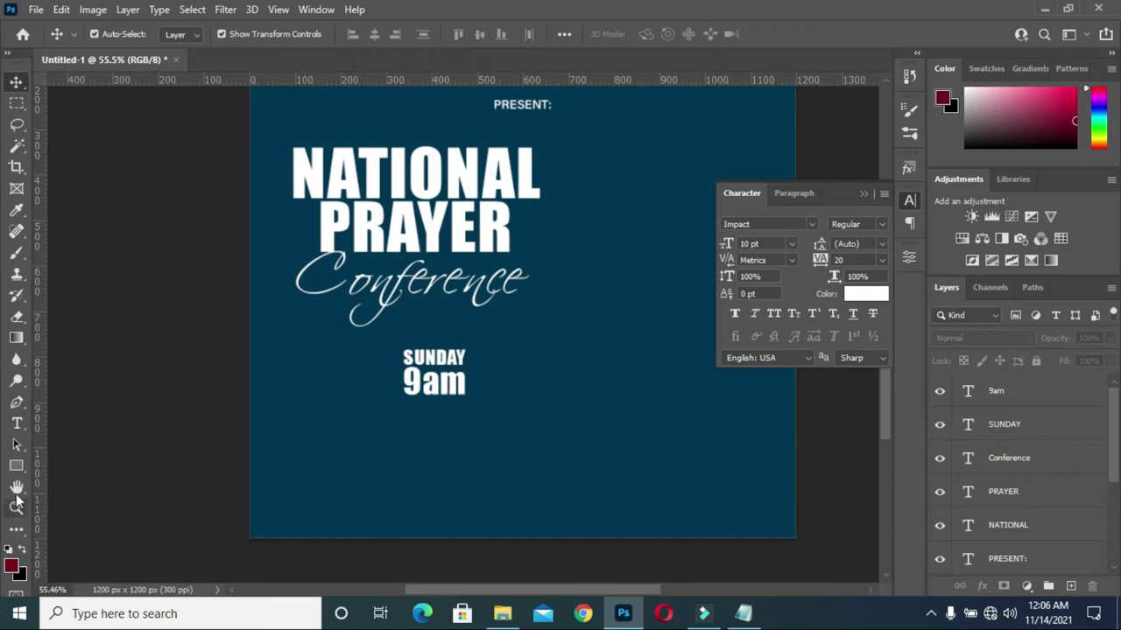
Draw a thin white vertical bar, about 8 by 97 px, just right of 9am.
click(17, 466)
drag(481, 350, 486, 396)
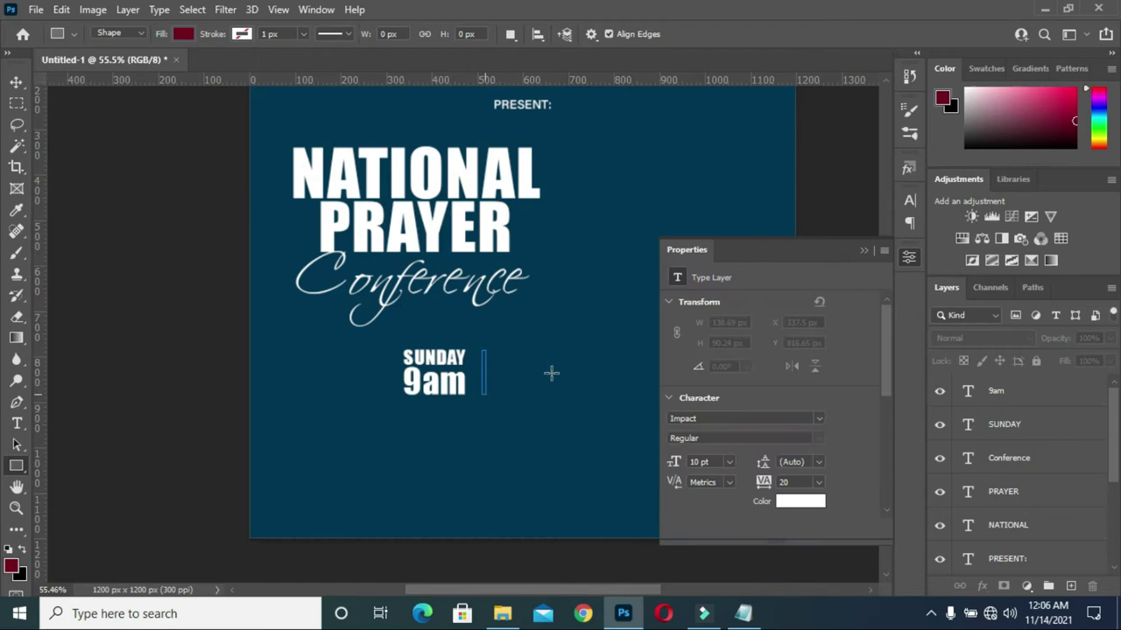
click(719, 421)
click(680, 403)
click(863, 251)
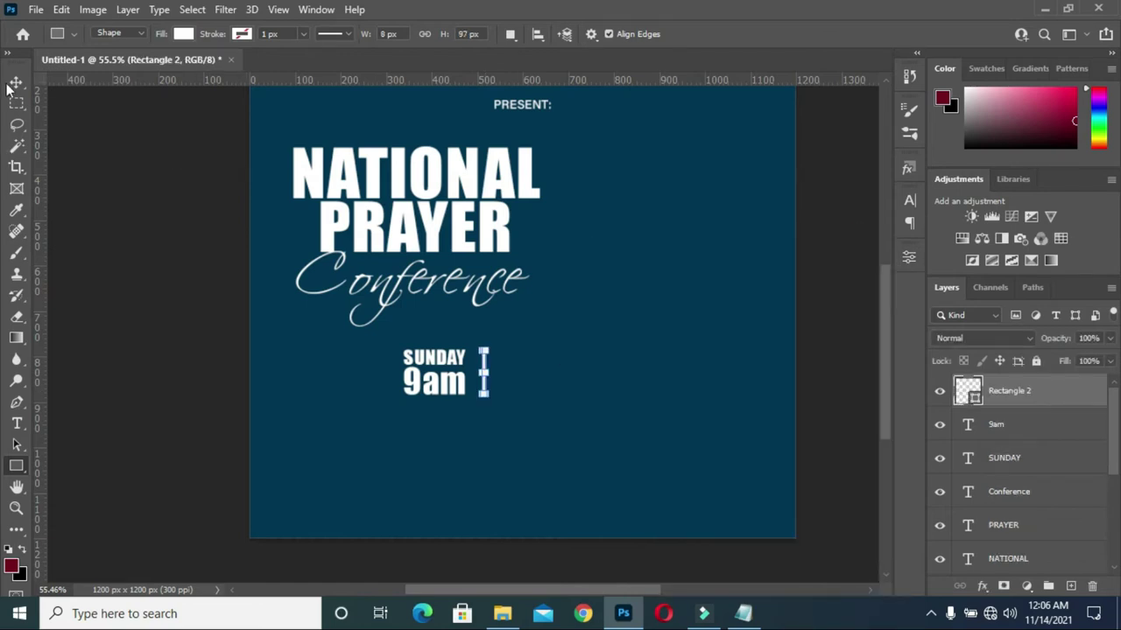
click(15, 82)
click(160, 270)
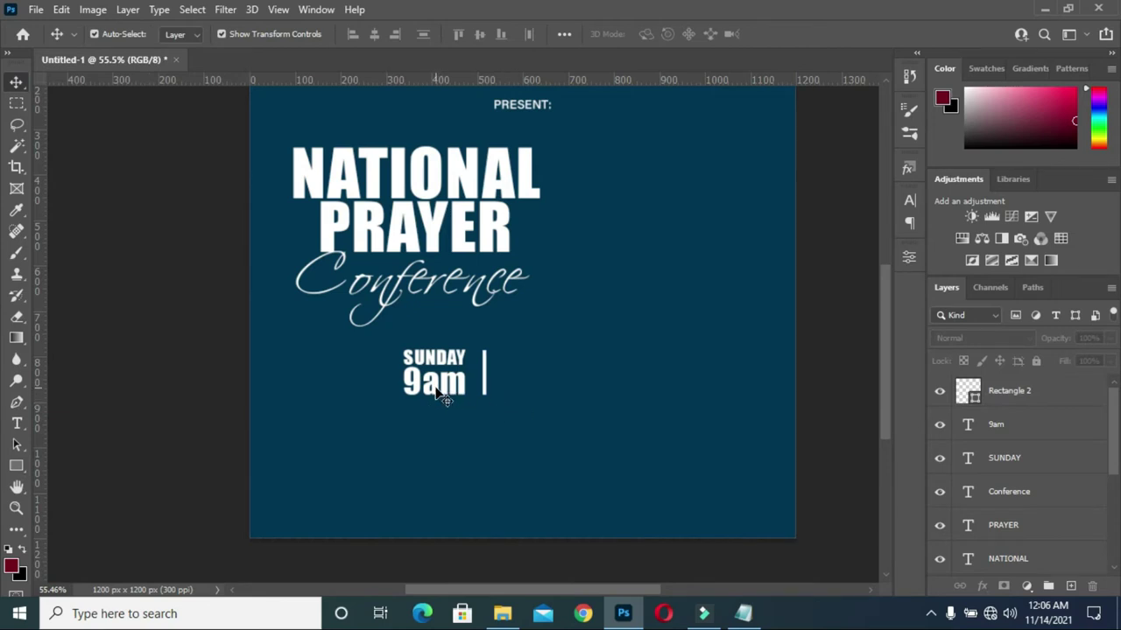
click(445, 398)
Duplicate SUNDAY, move it right of the divider, and retype it as NOVEMBER.
click(742, 613)
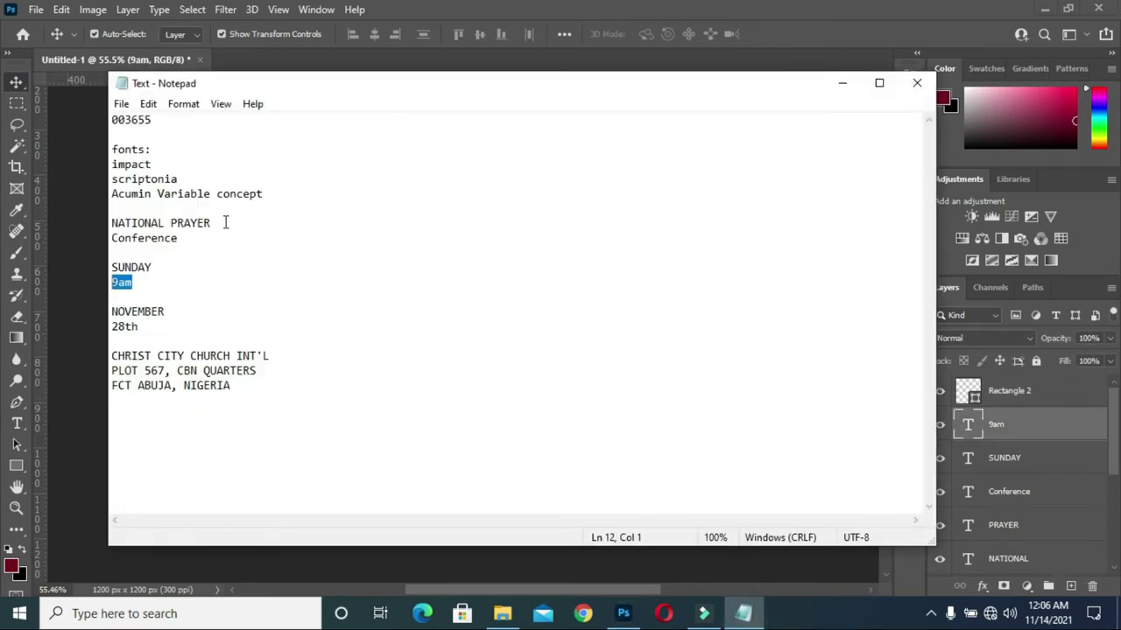
drag(179, 312, 101, 311)
click(842, 82)
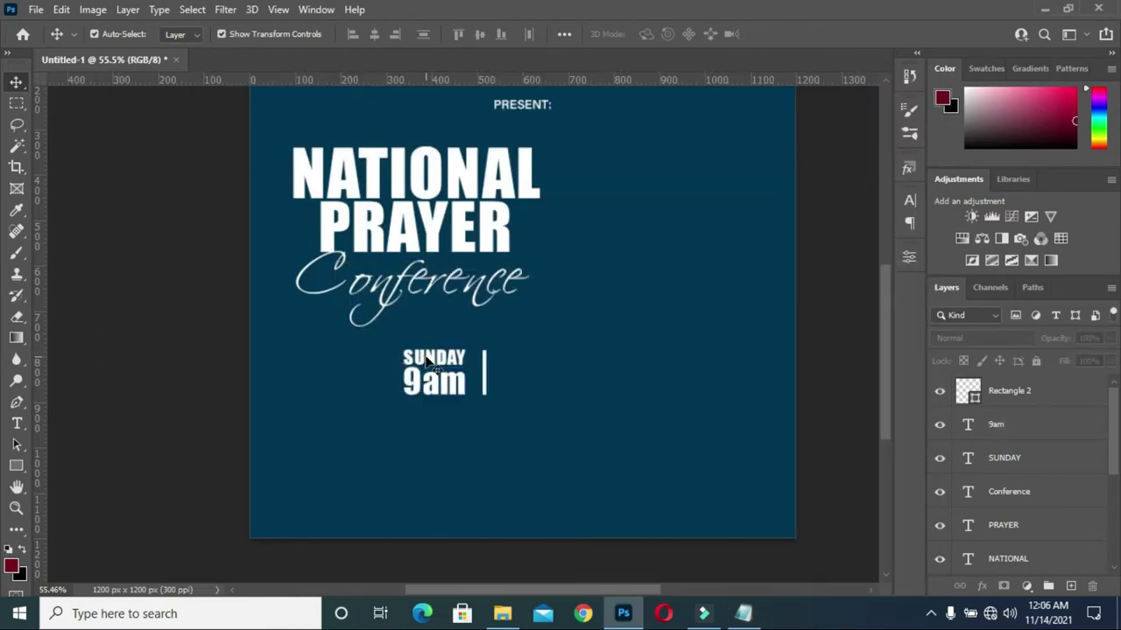
ctrl+click(429, 359)
key(ctrl+j)
drag(491, 364, 550, 365)
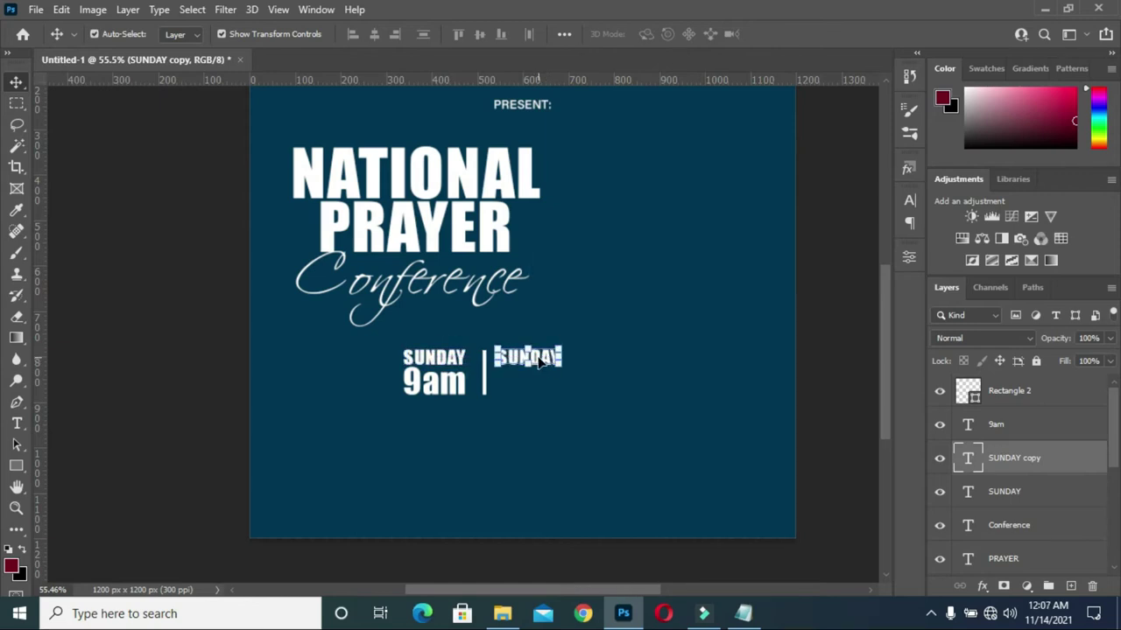
double_click(543, 360)
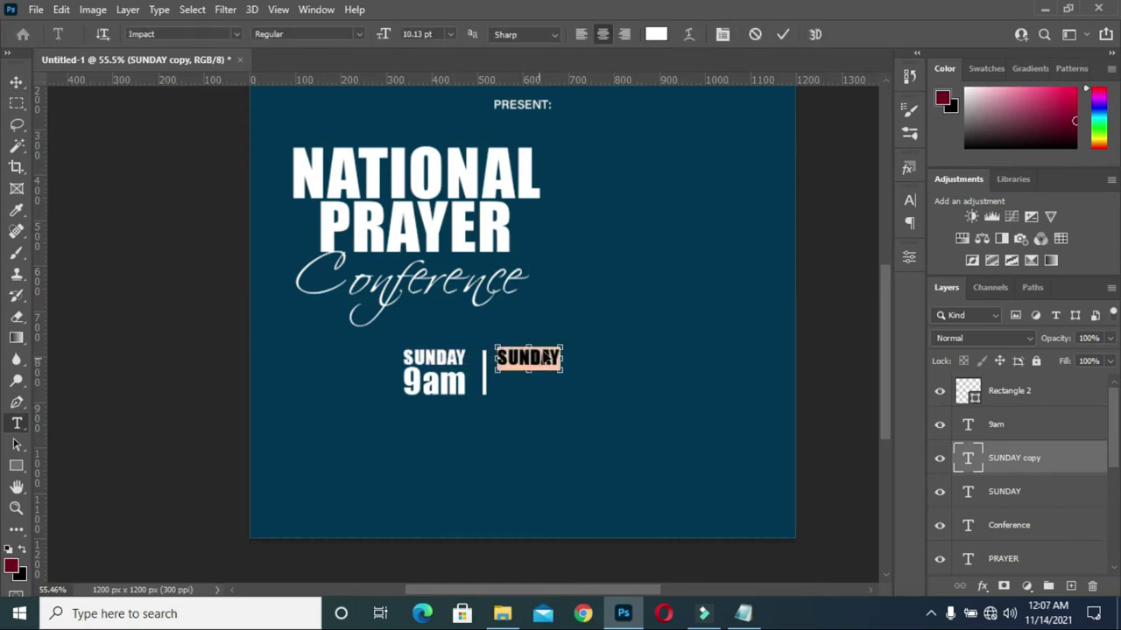
text(NOVEMBER)
click(785, 33)
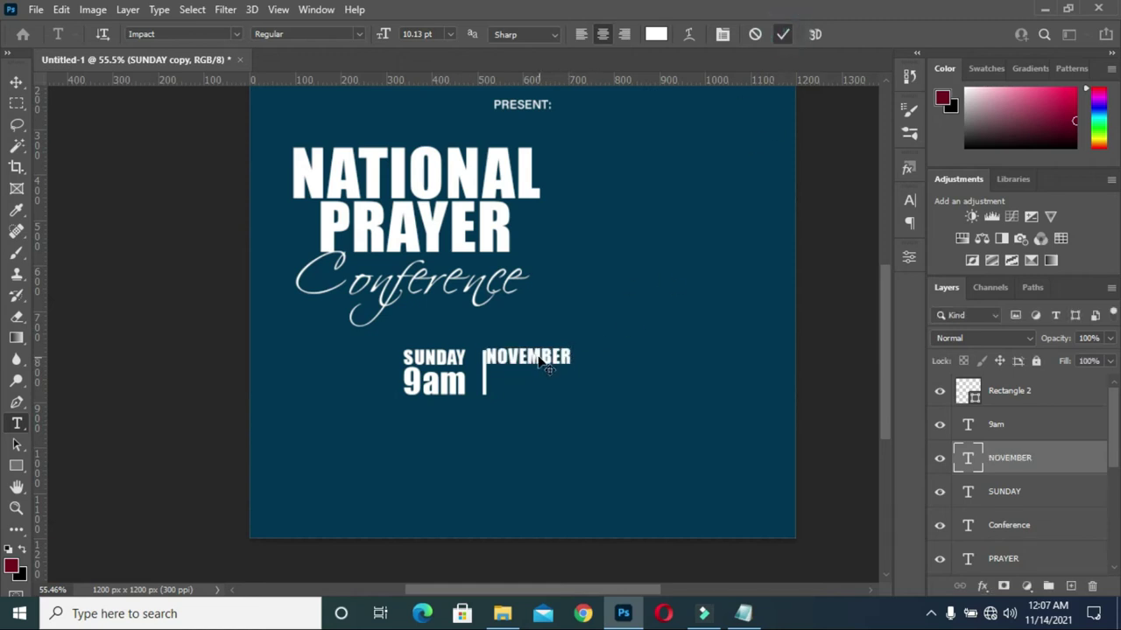
drag(539, 359, 555, 359)
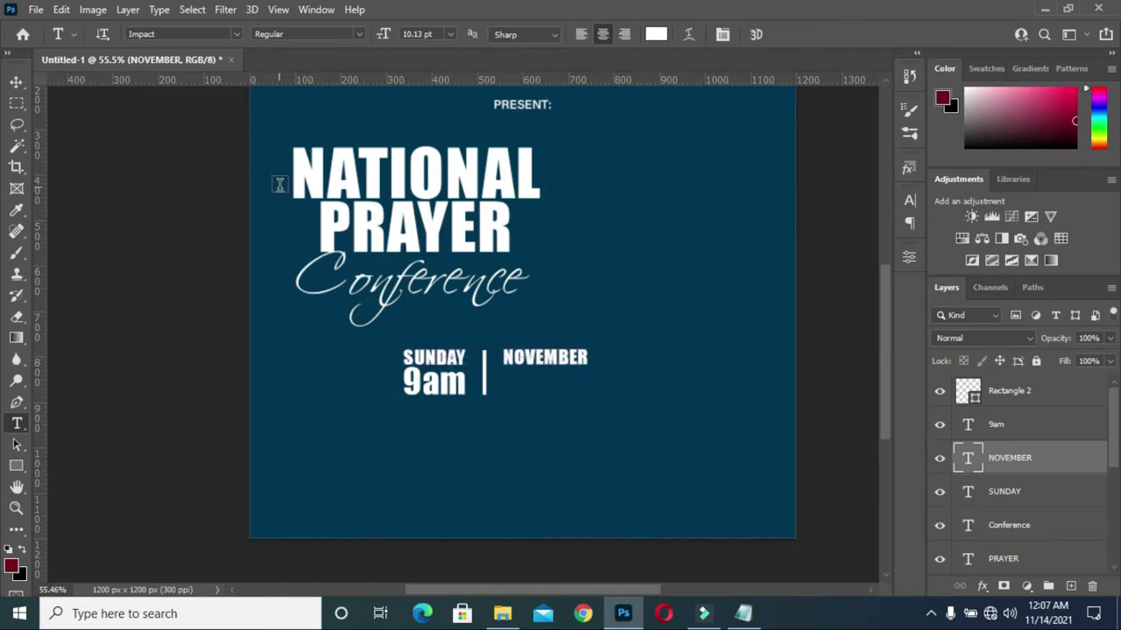
Select the 28 from the date in the wording notes.
click(746, 617)
double_click(145, 325)
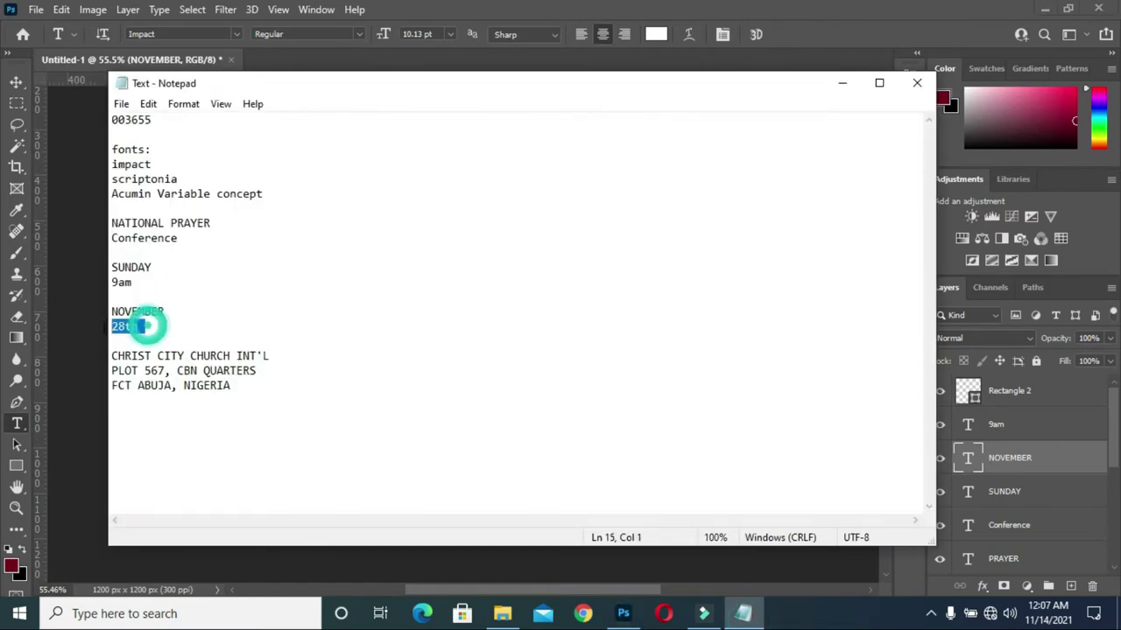
drag(126, 325, 111, 325)
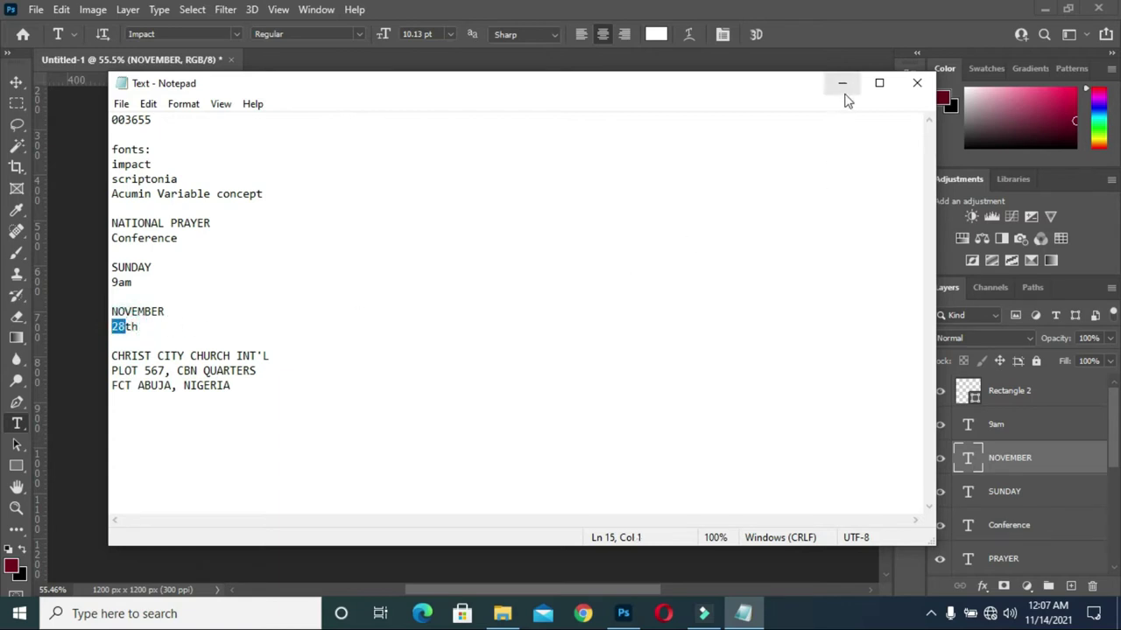
click(842, 83)
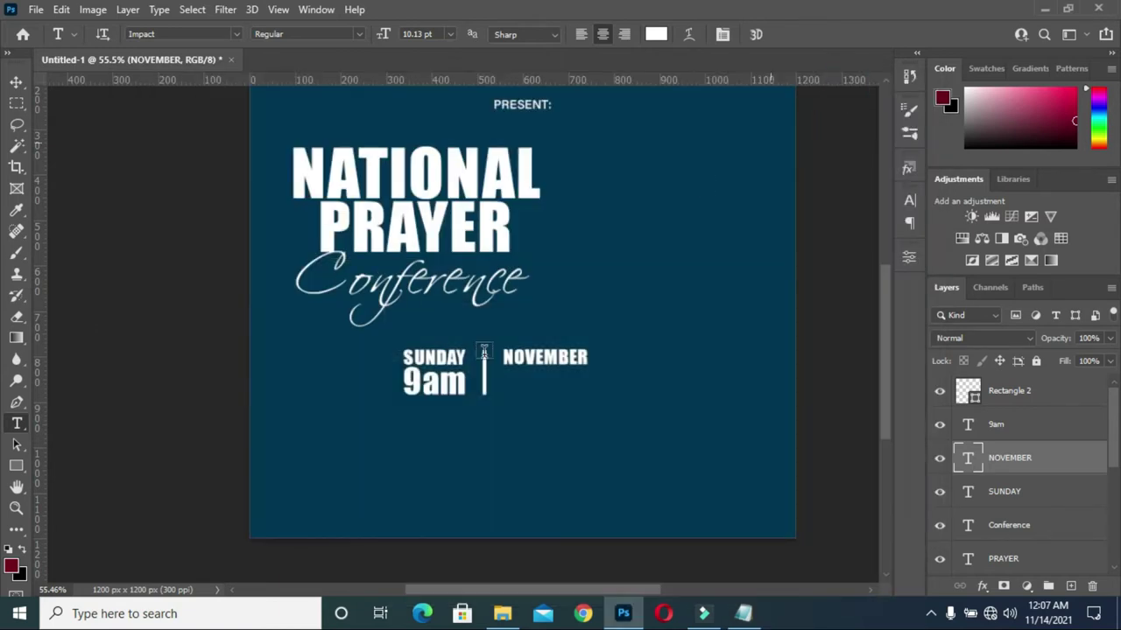
Duplicate the 9am layer and reorder NOVEMBER, 9am and the copy around Rectangle 2.
ctrl+click(437, 392)
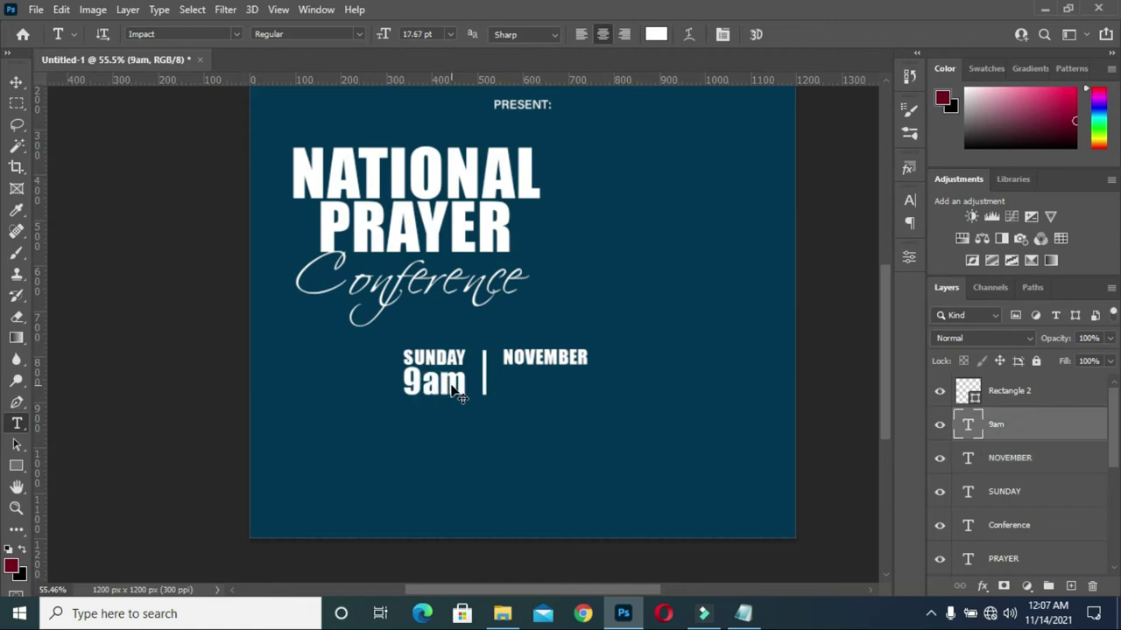
key(ctrl+j)
drag(1007, 424, 988, 380)
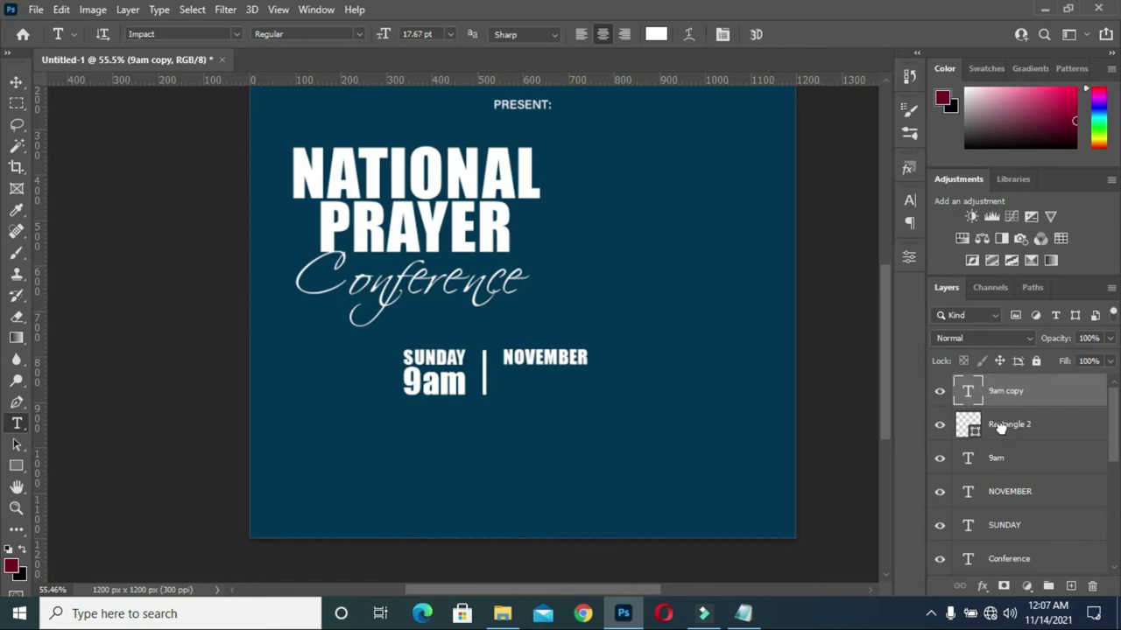
click(1022, 495)
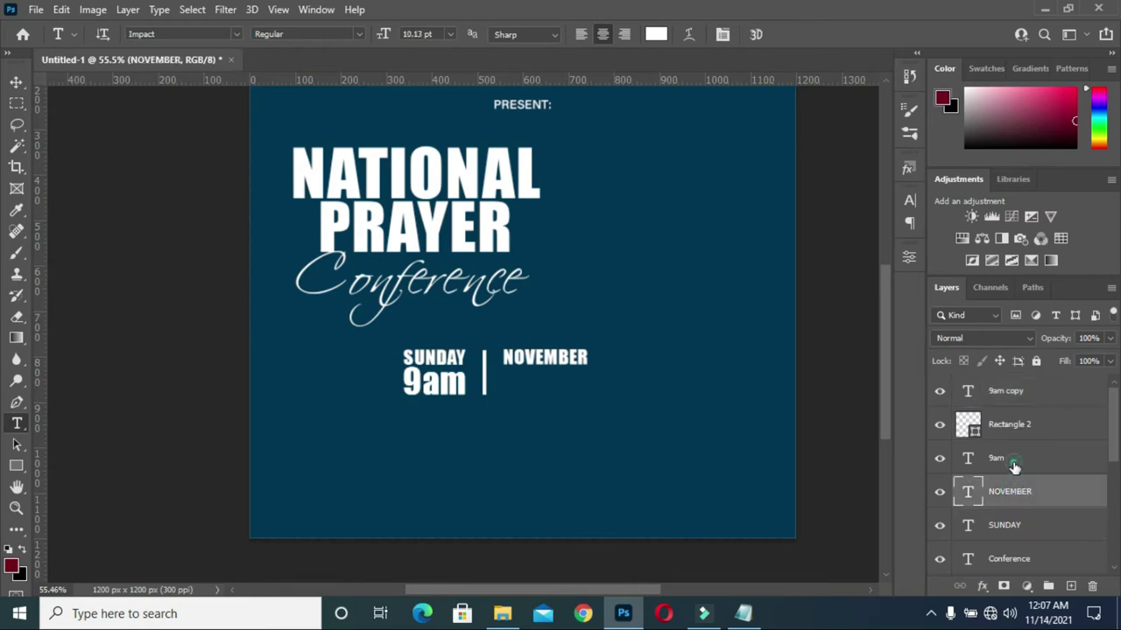
ctrl+click(1007, 462)
drag(1007, 462, 1001, 425)
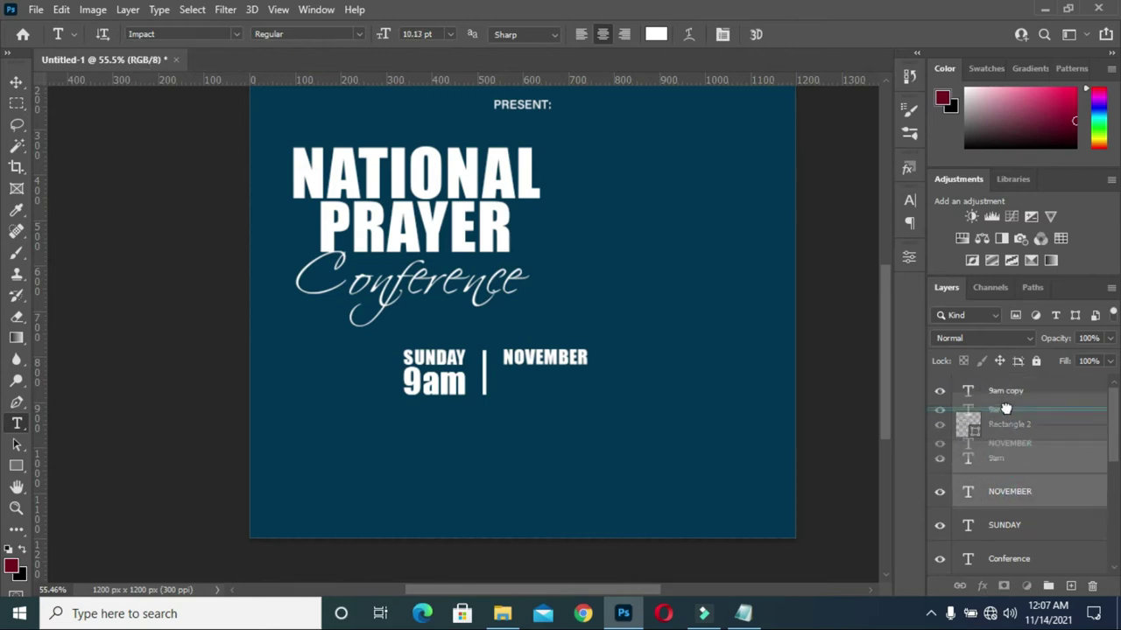
click(1008, 393)
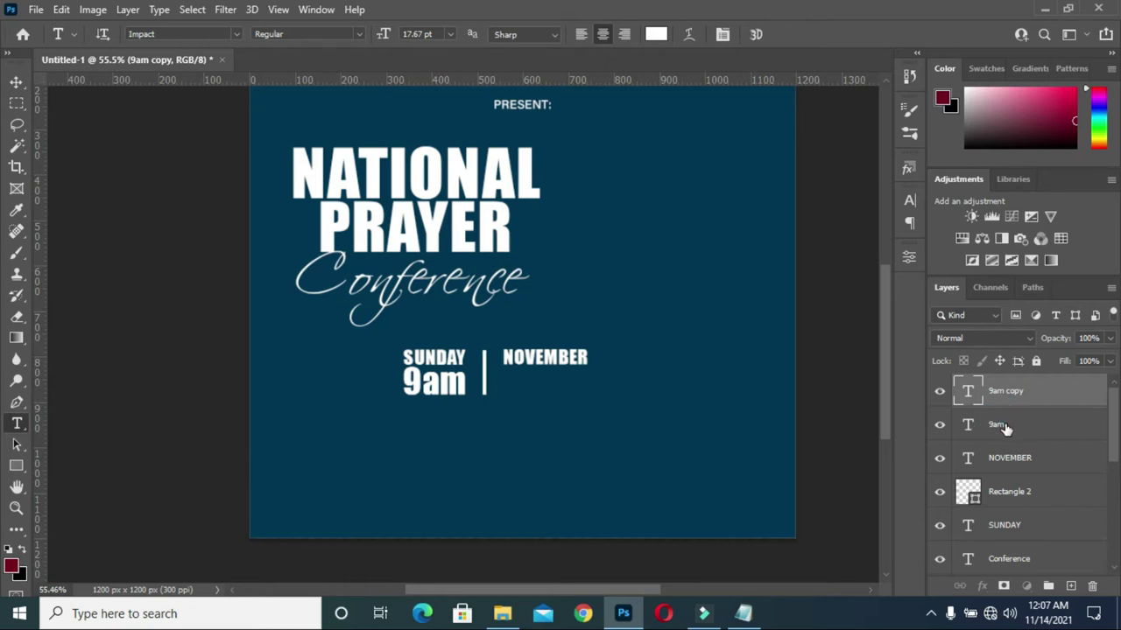
drag(1004, 427, 998, 504)
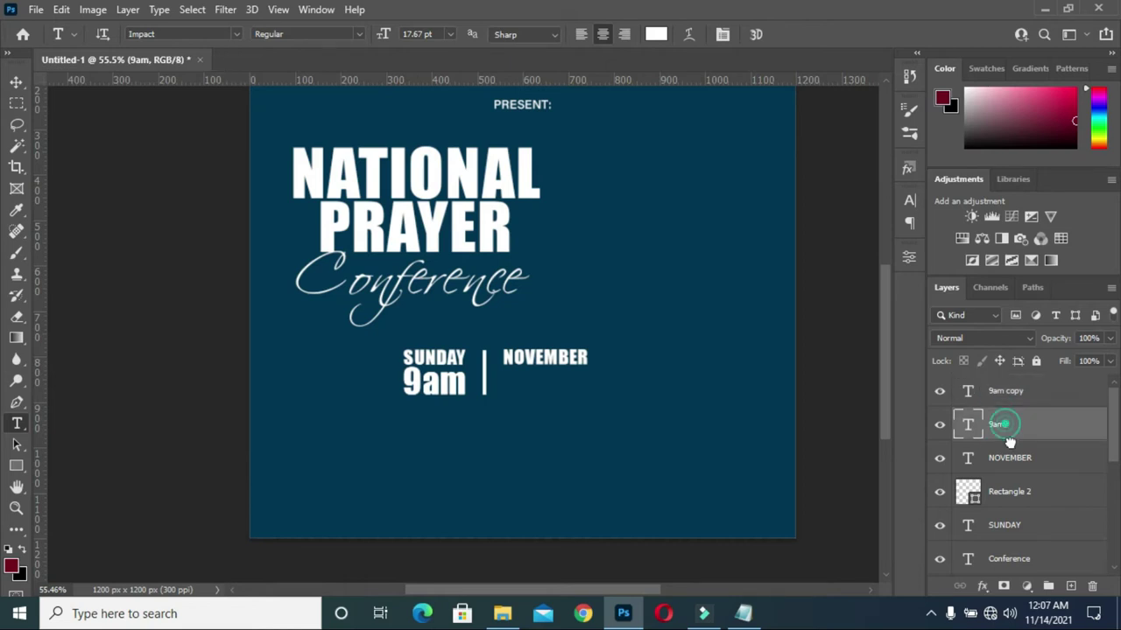
click(999, 397)
Move the 9am copy under NOVEMBER, retype it as 28, and copy th from the notes.
drag(431, 379, 538, 396)
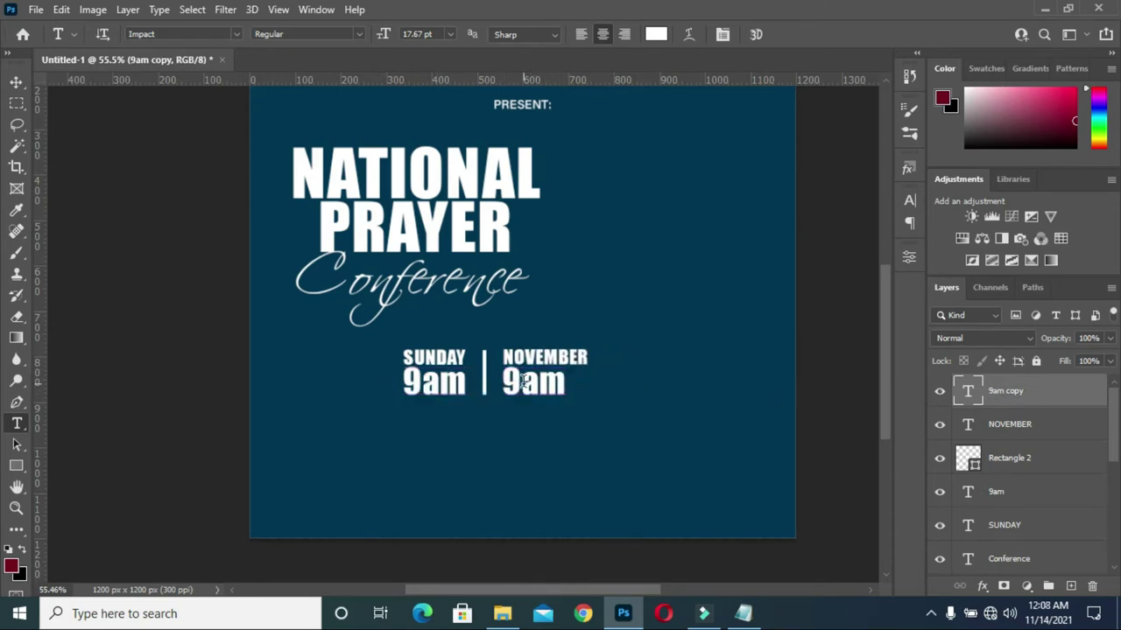
click(523, 385)
key(ctrl+a)
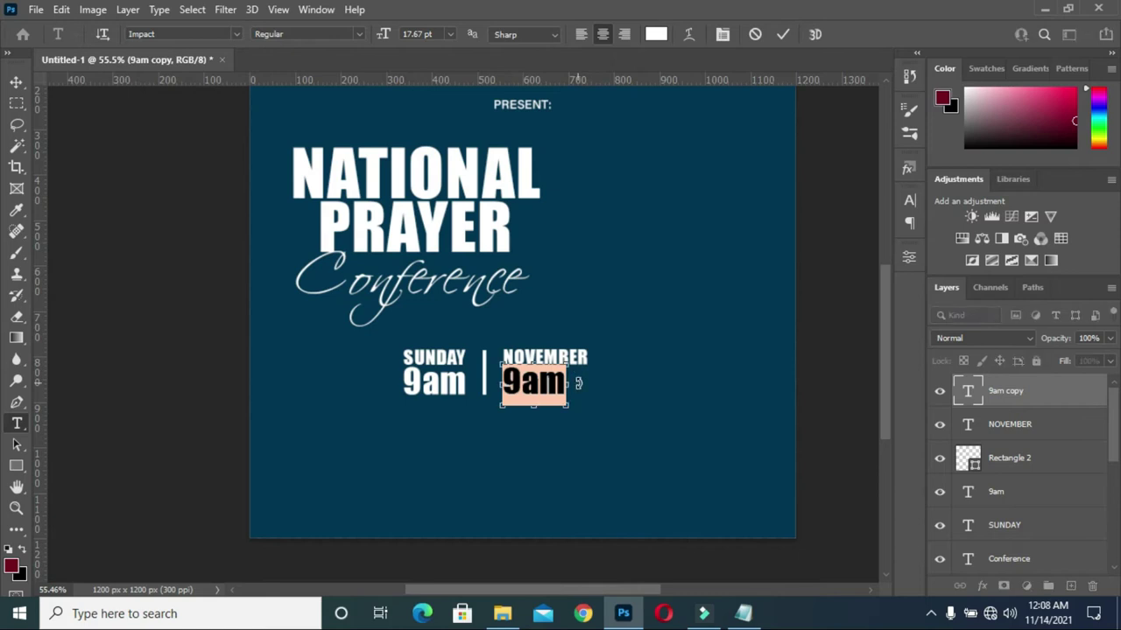
text(28)
click(781, 33)
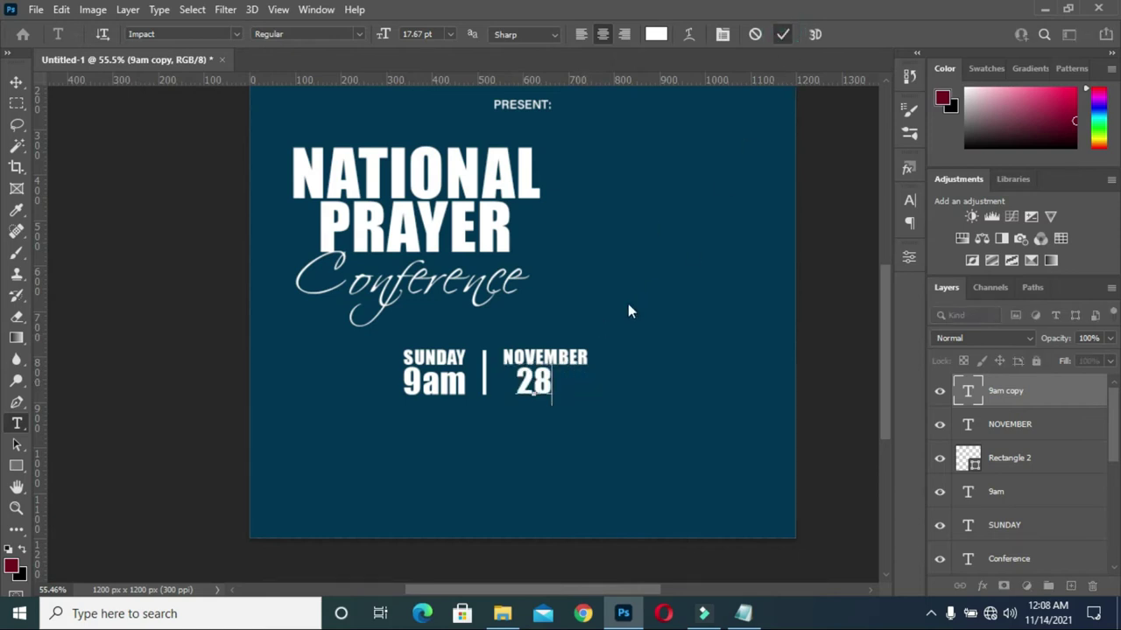
drag(543, 385, 532, 385)
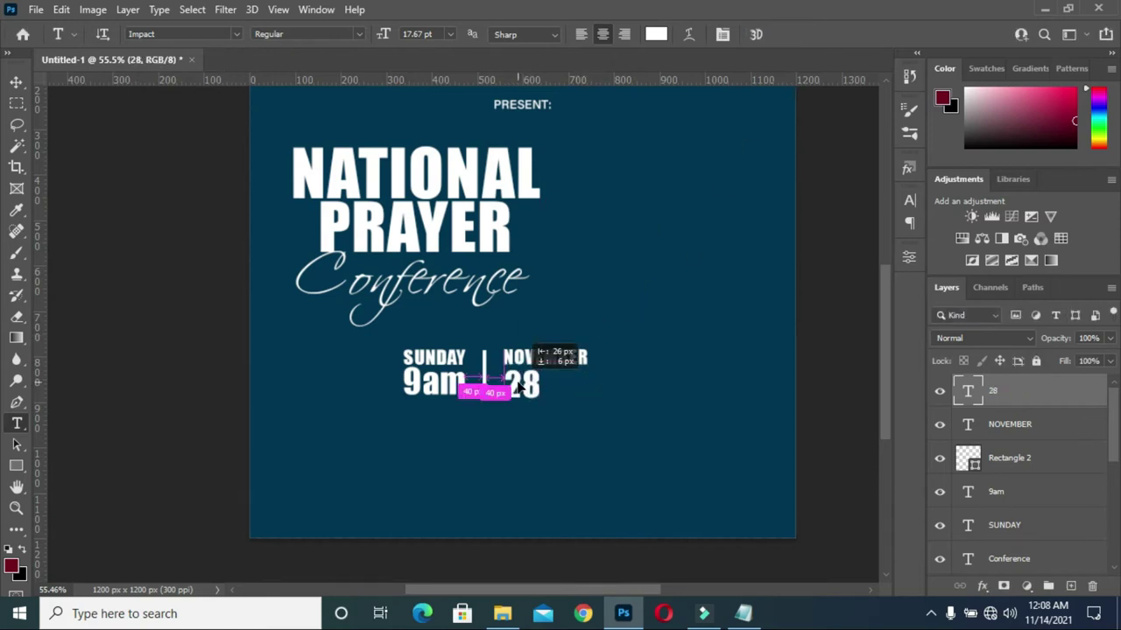
click(15, 82)
click(742, 613)
drag(113, 326, 136, 325)
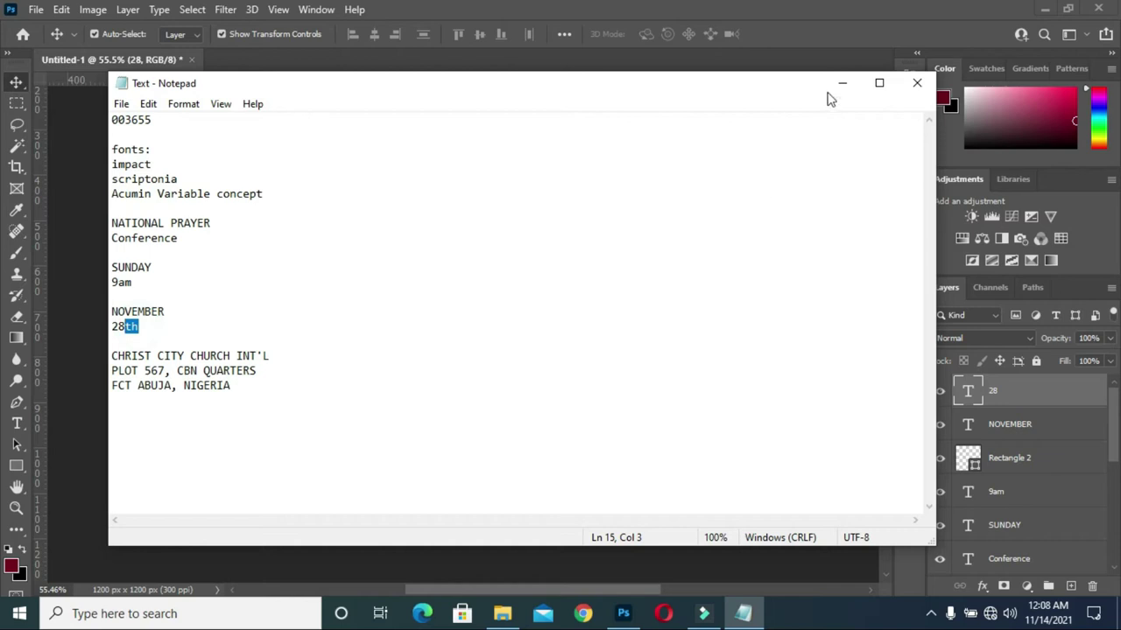
Place a copy of 28 right after it and retype it as th.
click(842, 83)
scroll(474, 393, up, 2)
scroll(525, 394, up, 2)
scroll(571, 395, up, 2)
drag(570, 396, 616, 388)
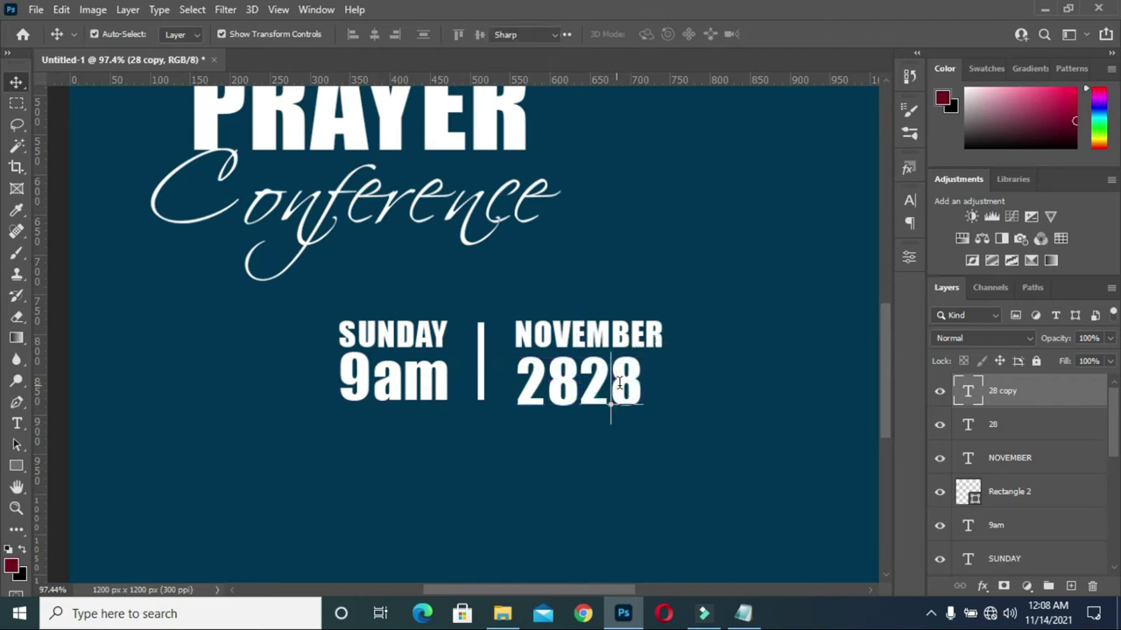
double_click(619, 390)
key(ctrl+a)
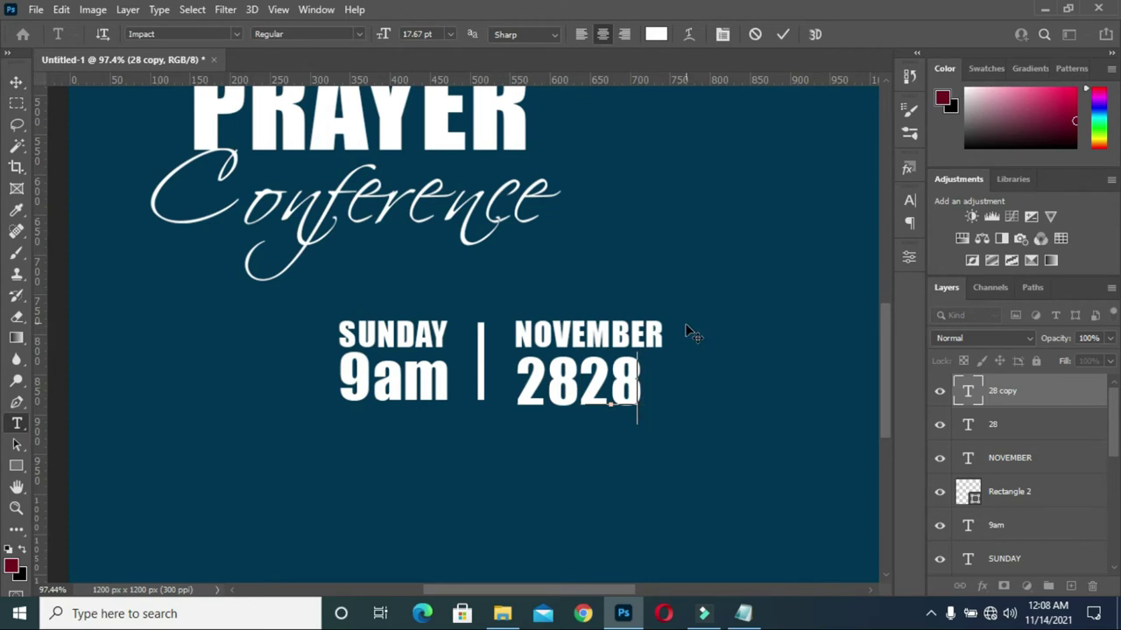
text(th)
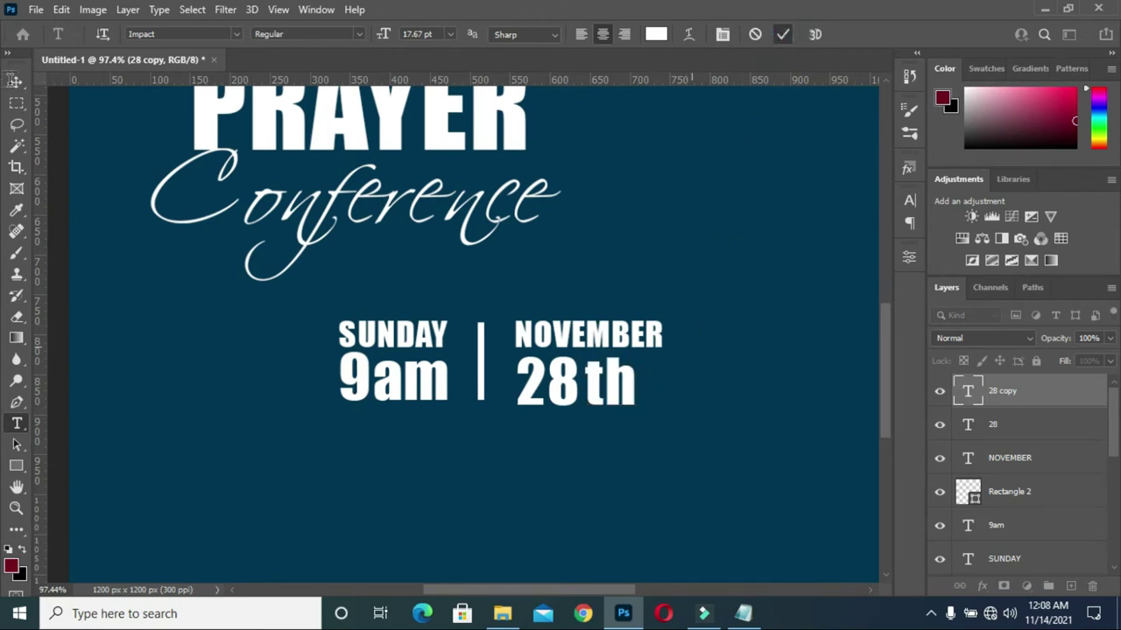
click(15, 80)
Shrink th to about 47% and raise it as a superscript beside 28.
key(ctrl+t)
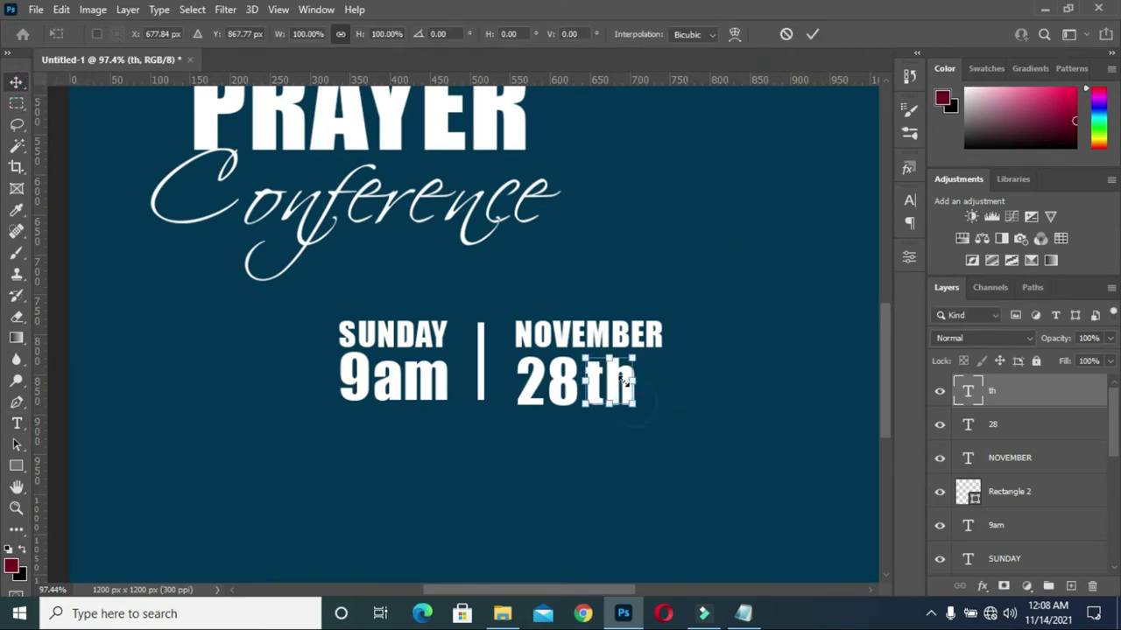
mouse_move(625, 380)
mouse_down()
mouse_move(621, 397)
mouse_move(599, 383)
mouse_up()
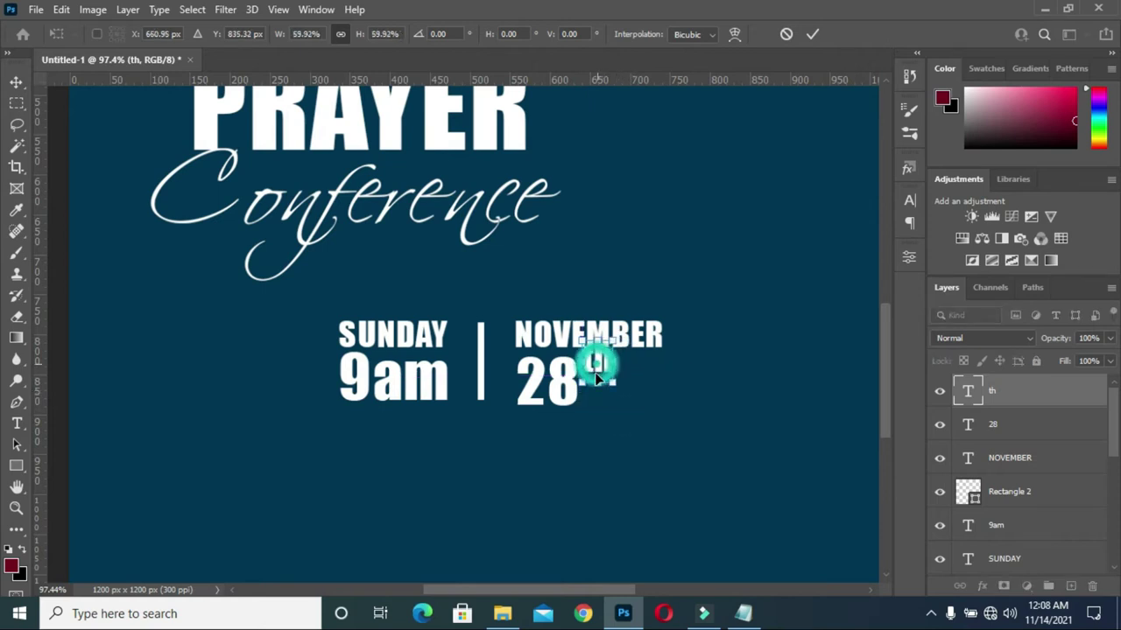
mouse_move(632, 327)
mouse_down()
mouse_move(644, 327)
mouse_move(605, 357)
mouse_up()
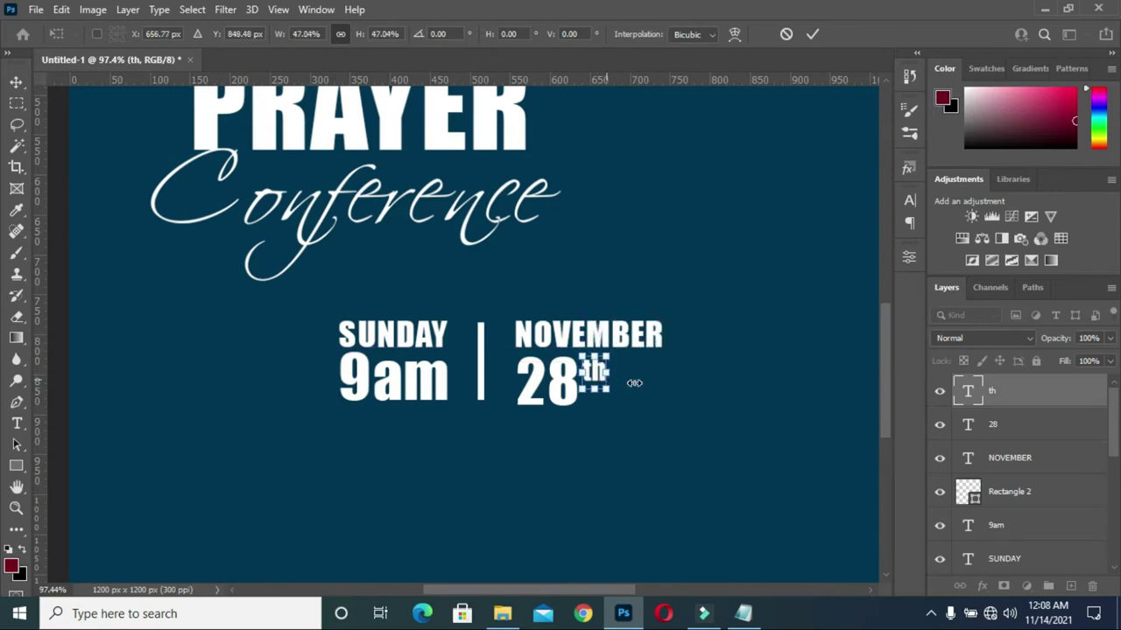
click(811, 34)
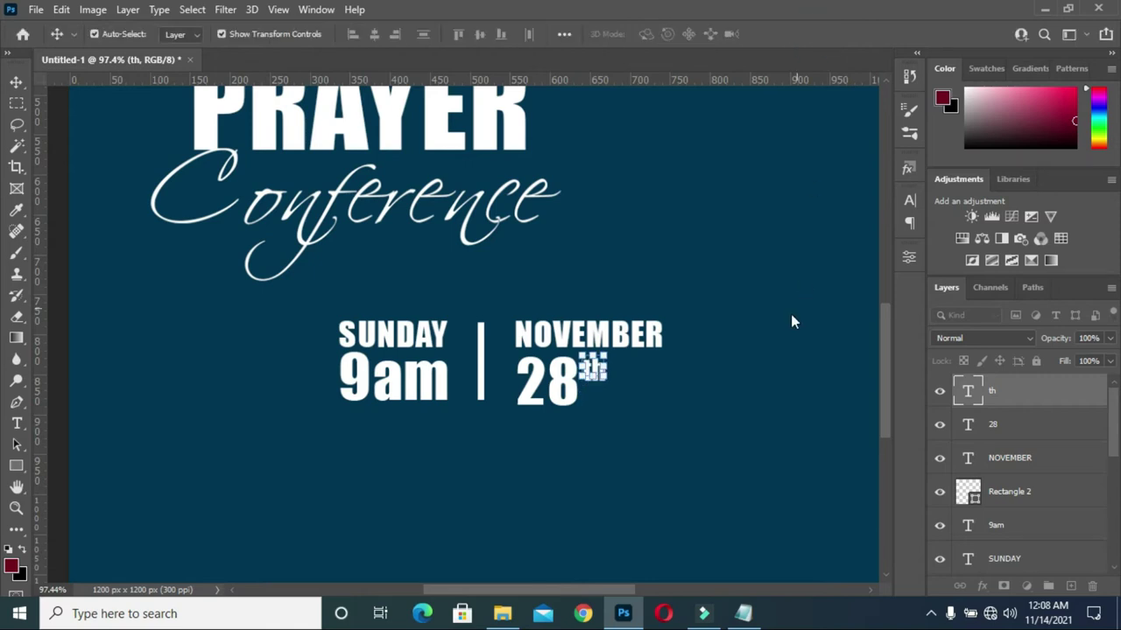
click(738, 373)
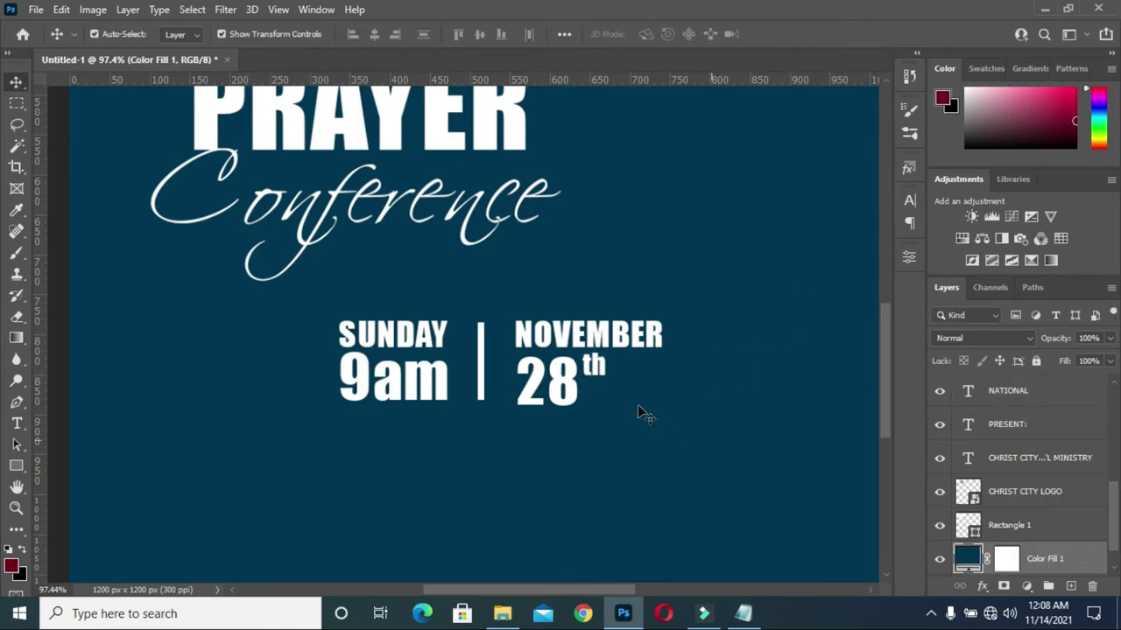
click(594, 370)
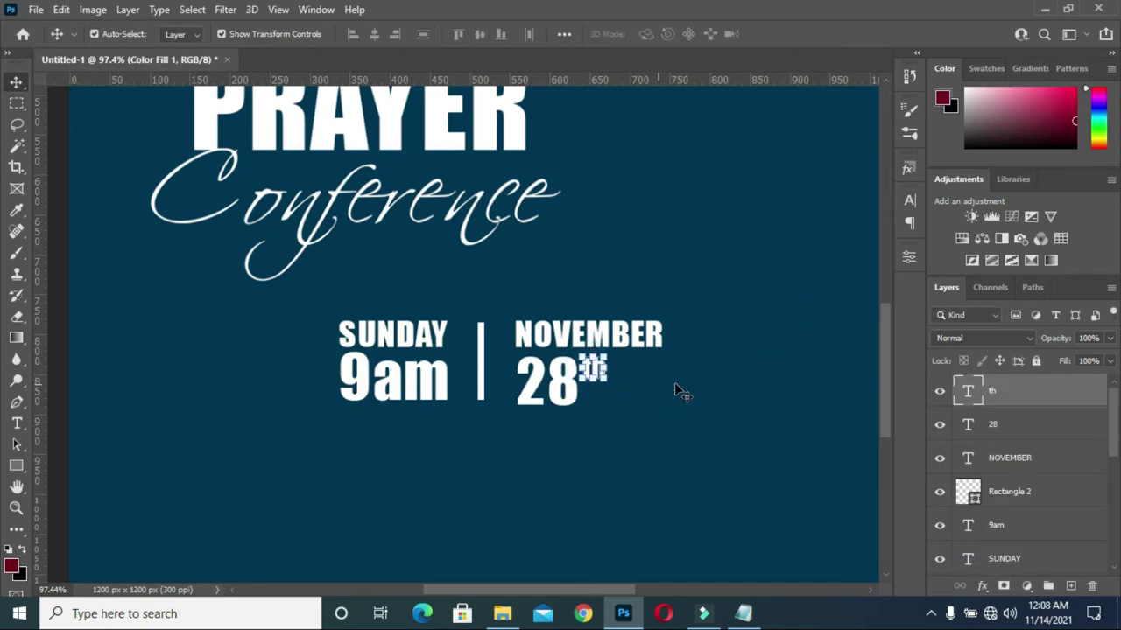
click(732, 387)
scroll(718, 363, down, 1)
Nudge the 'th' text slightly left toward the 28.
click(606, 376)
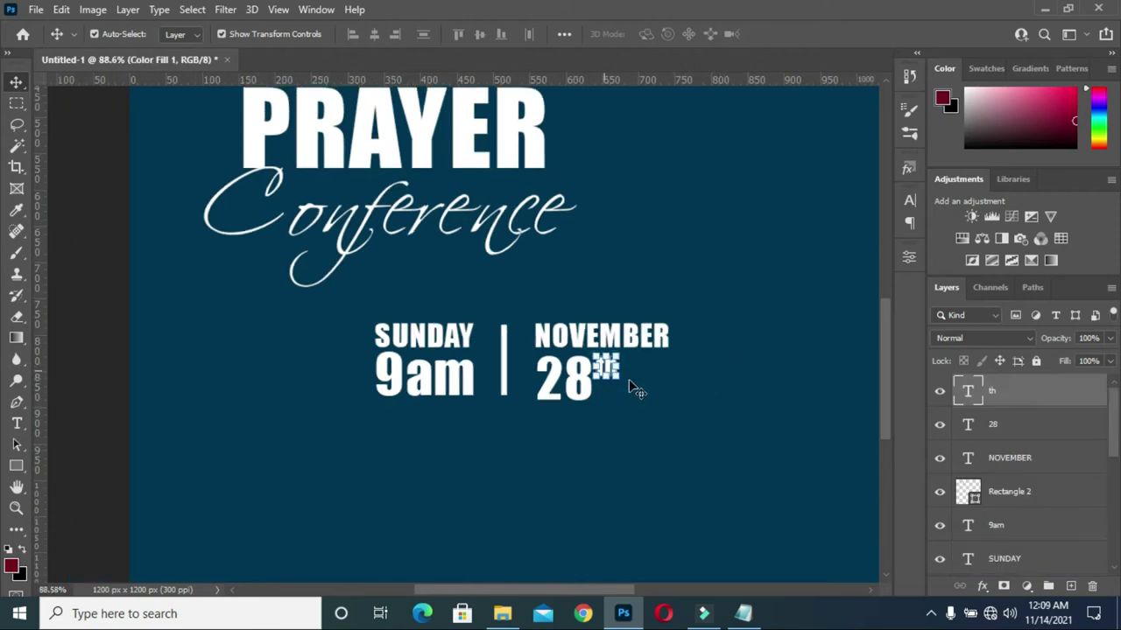
key(Left)
key(Left)
key(Left)
key(Left)
key(Left)
scroll(326, 364, down, 1)
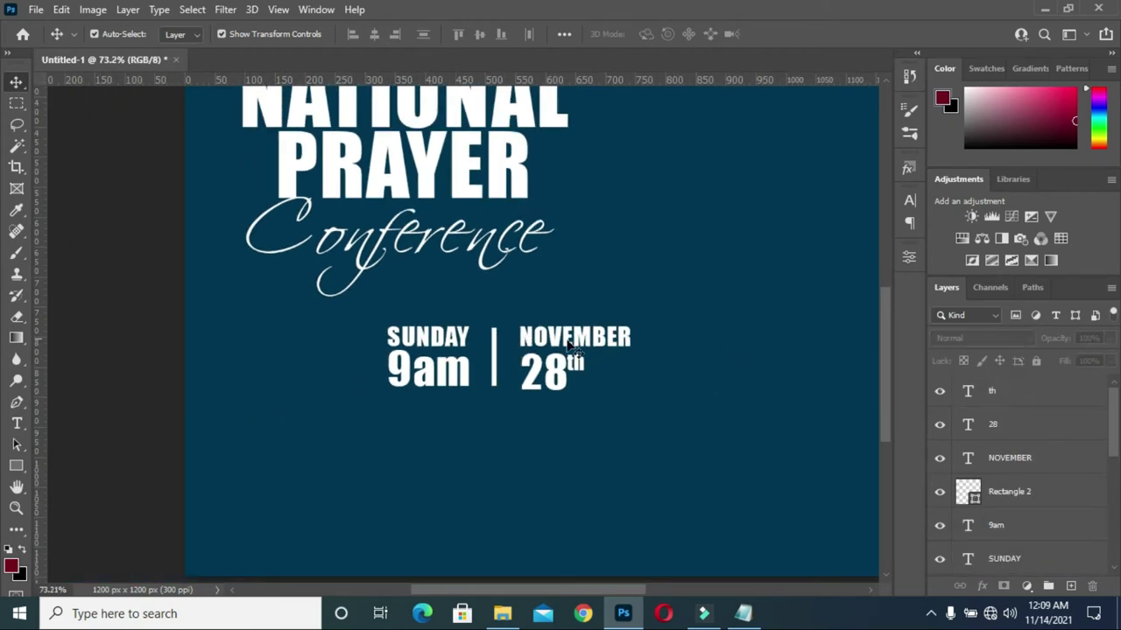
scroll(616, 346, down, 1)
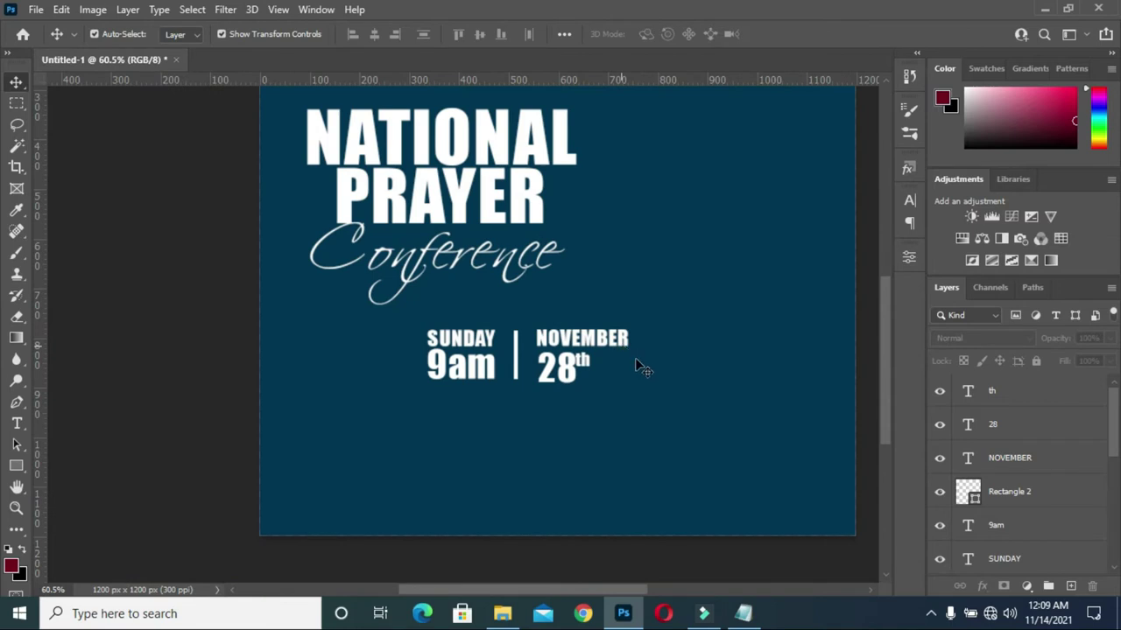
scroll(647, 383, down, 4)
scroll(621, 383, up, 2)
scroll(604, 378, down, 1)
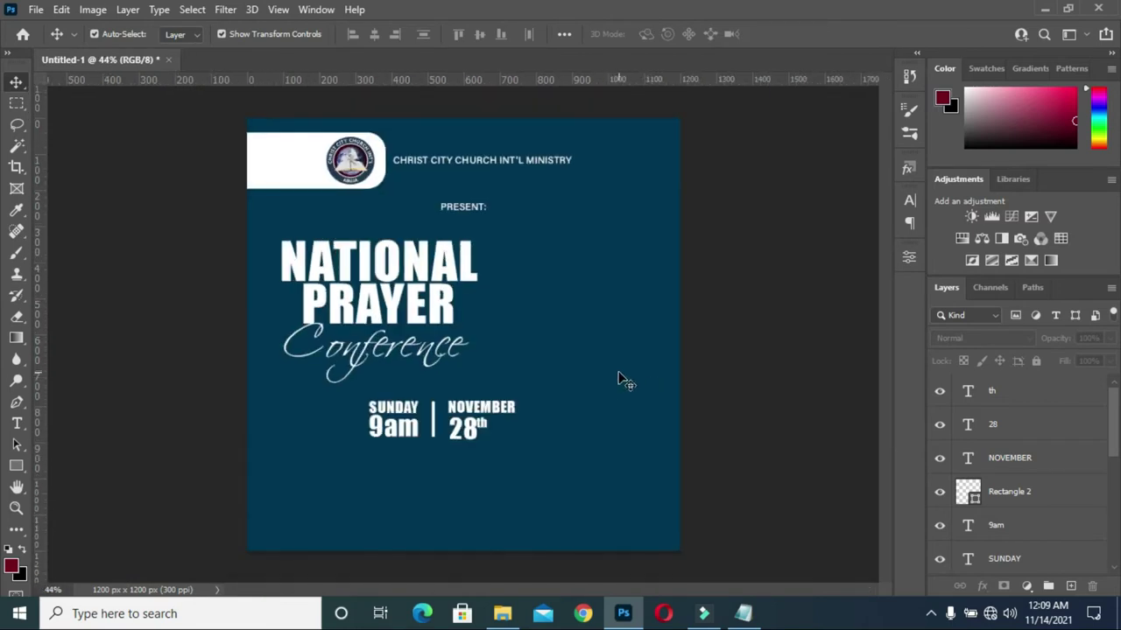
Group all the date and time text layers and name the group TIME.
click(996, 417)
scroll(1008, 450, down, 3)
scroll(1009, 415, up, 1)
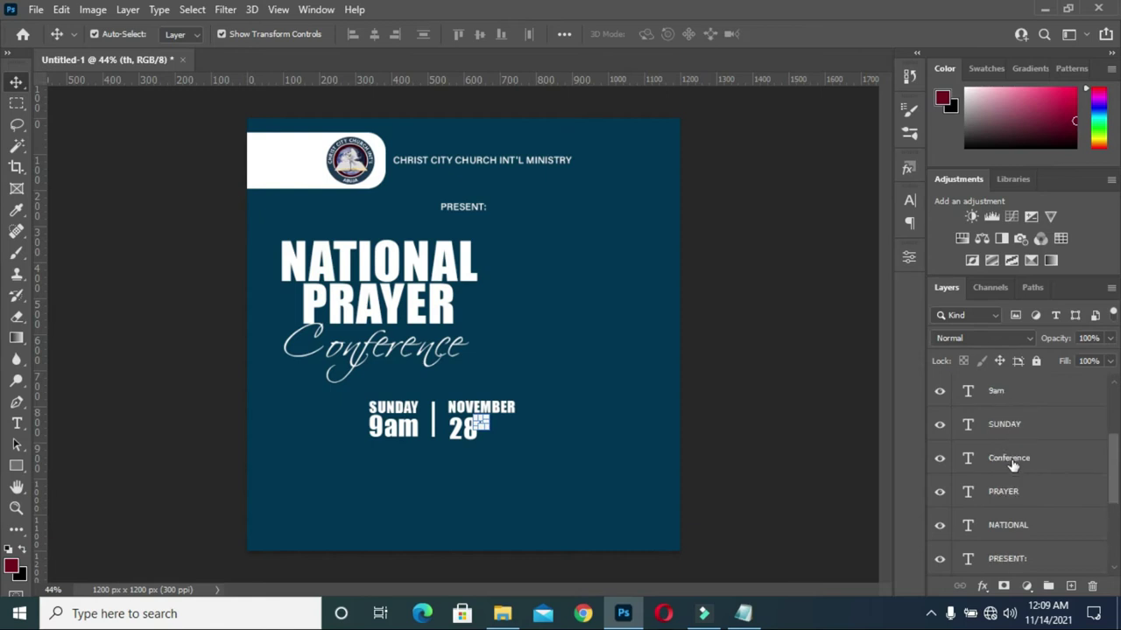
shift+click(1033, 425)
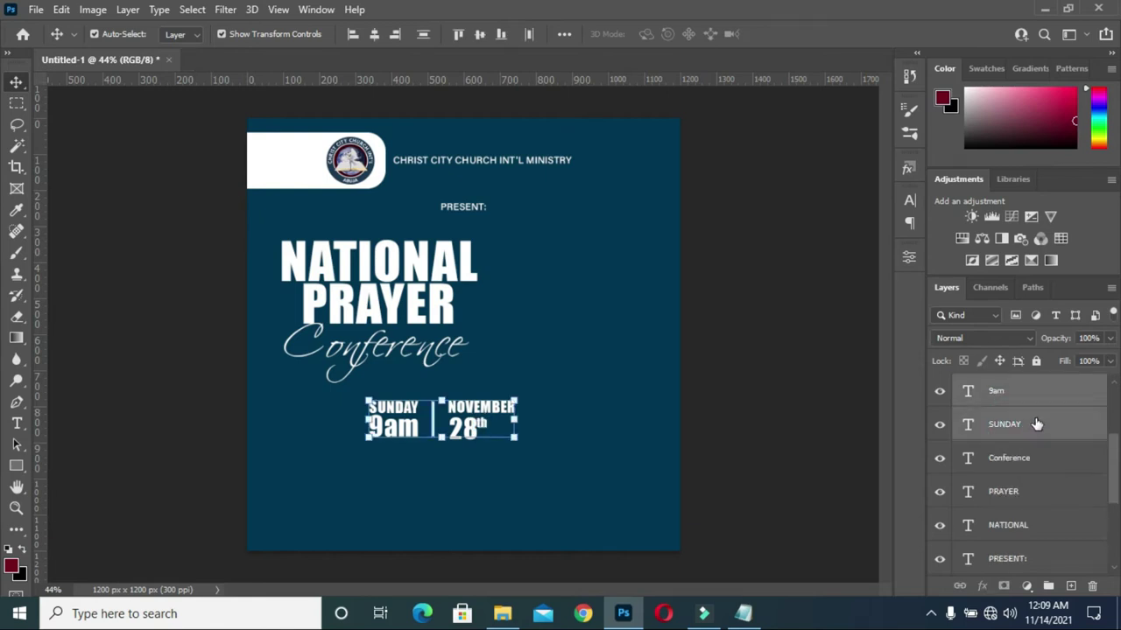
key(ctrl+g)
double_click(996, 385)
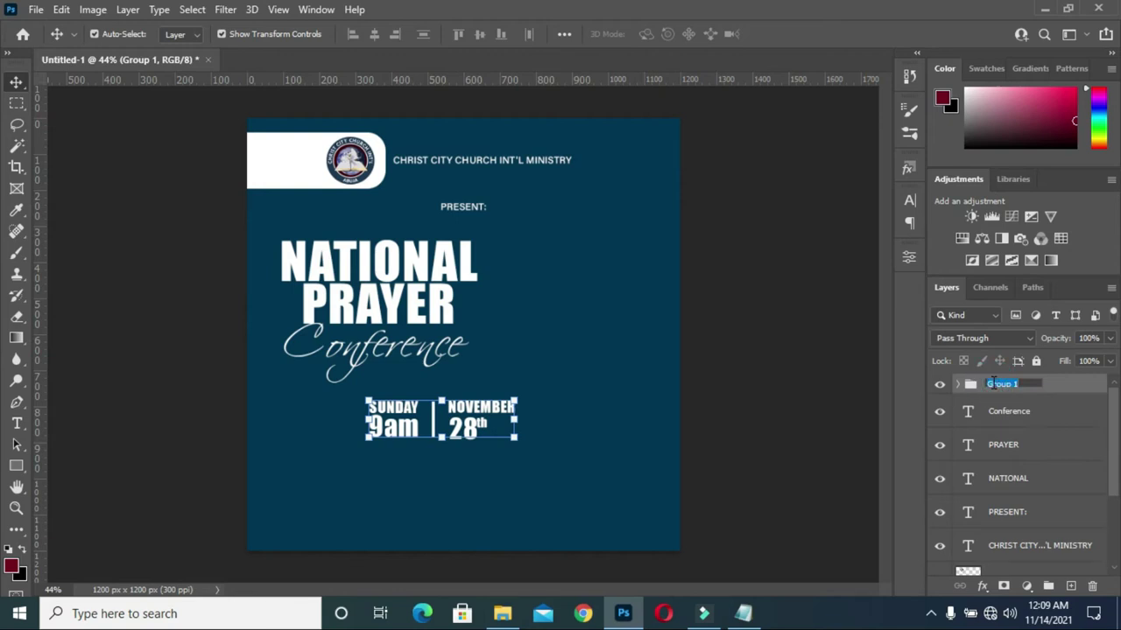
text(TIME)
key(Return)
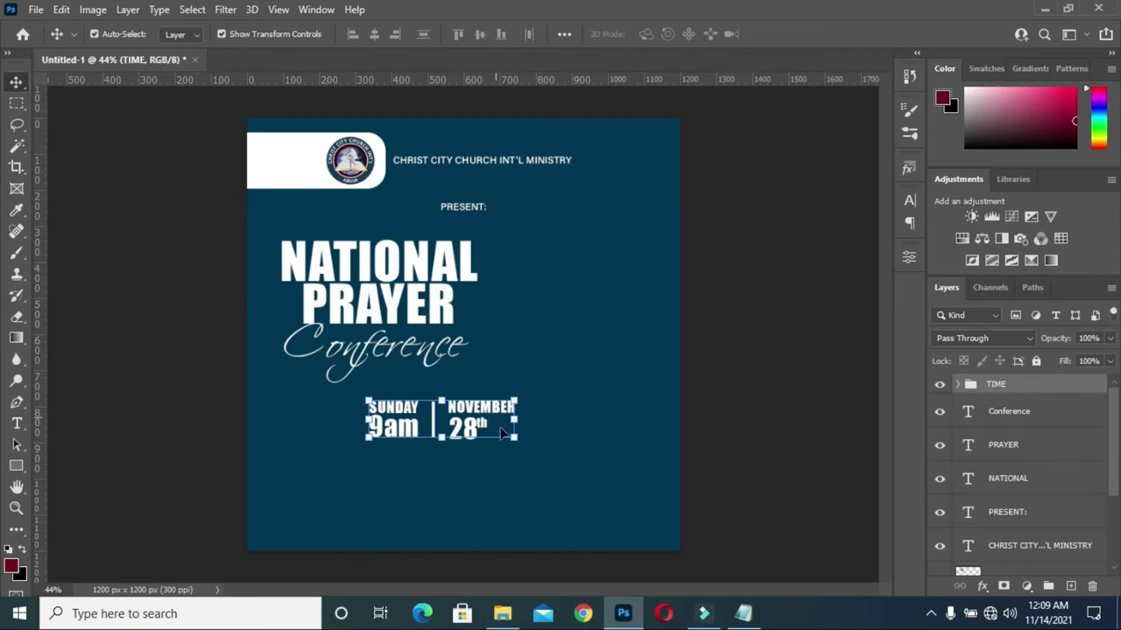
Enlarge the whole TIME date block and shift it slightly right and down.
drag(516, 438, 546, 456)
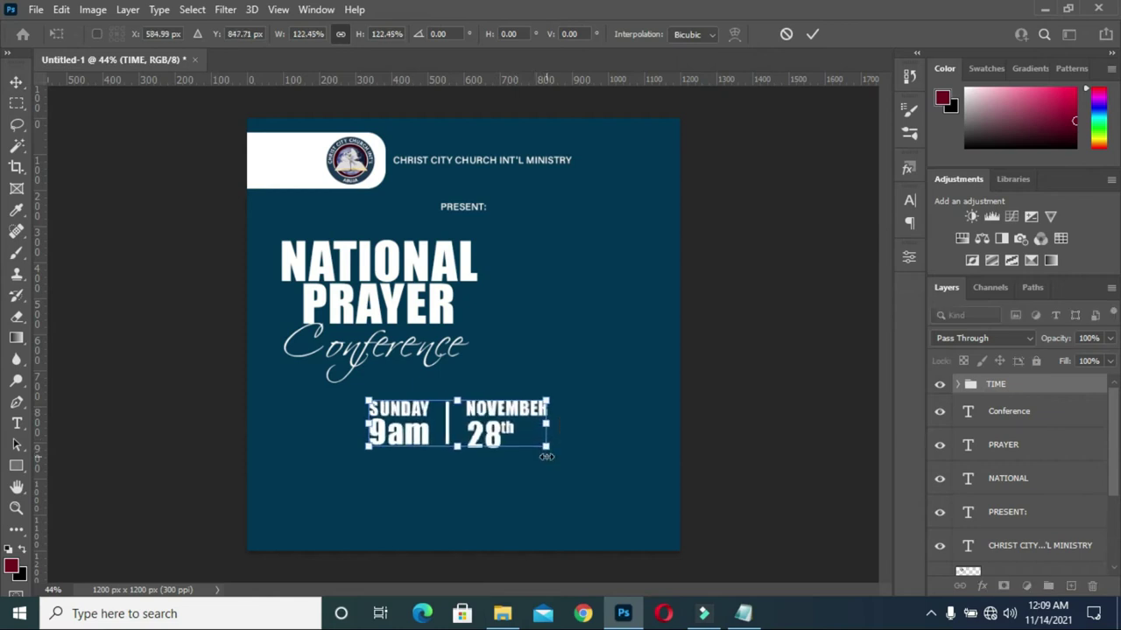
drag(368, 400, 348, 388)
drag(496, 400, 517, 409)
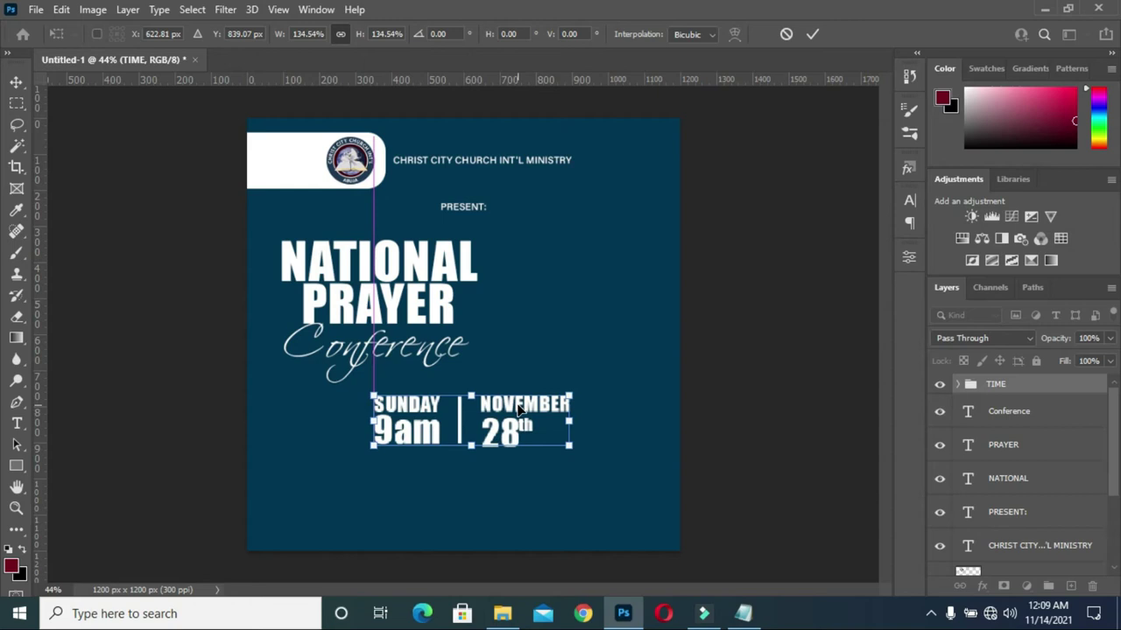
click(821, 31)
Shrink the word NOVEMBER and nudge it up slightly.
click(574, 401)
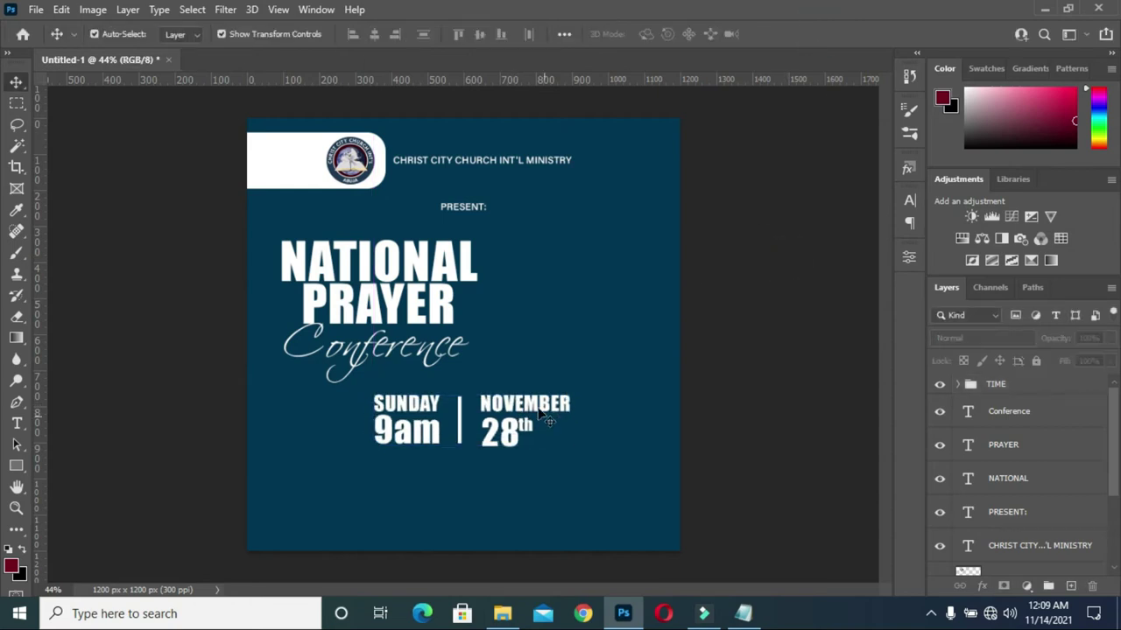
drag(571, 396, 544, 398)
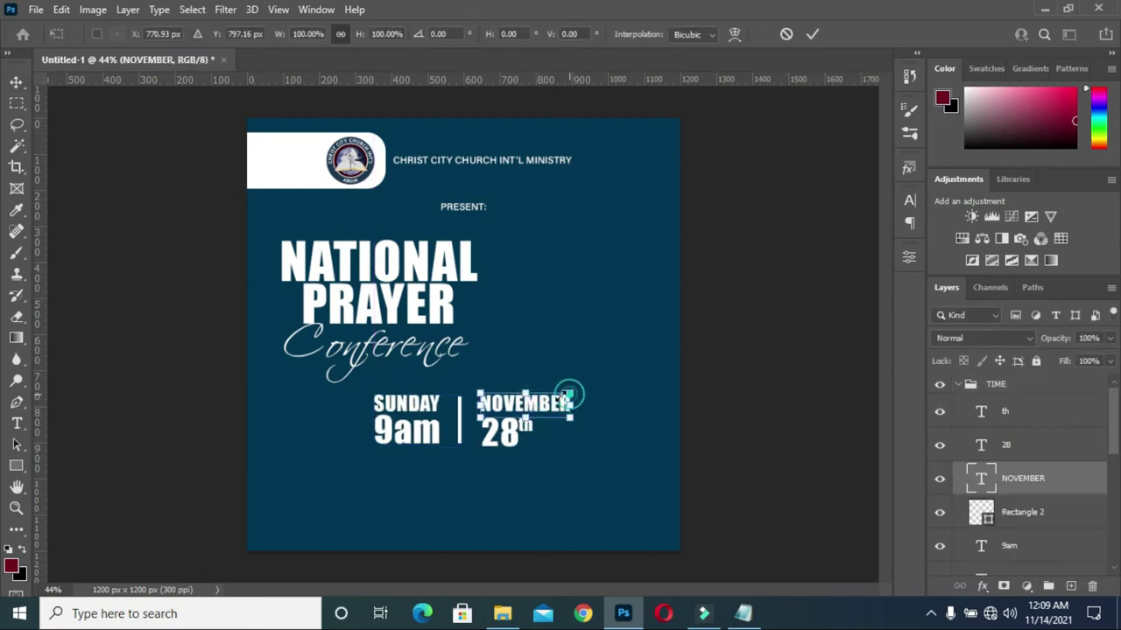
click(813, 33)
key(Up)
key(Up)
key(Up)
key(Up)
key(Up)
key(Up)
key(Up)
key(Up)
key(Up)
click(765, 367)
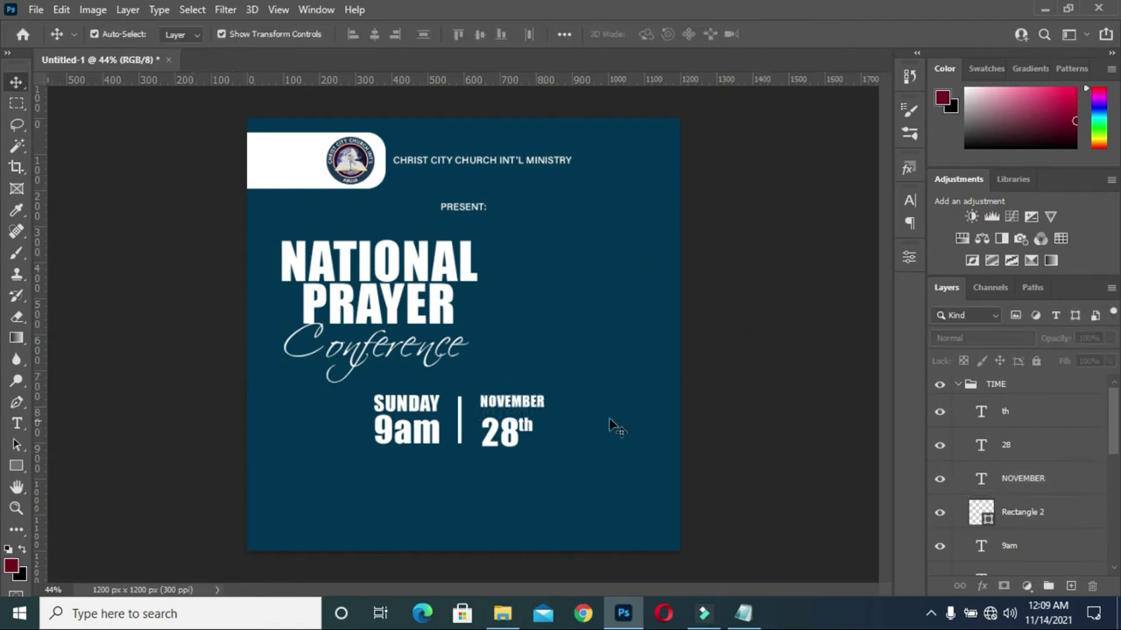
click(534, 402)
click(758, 377)
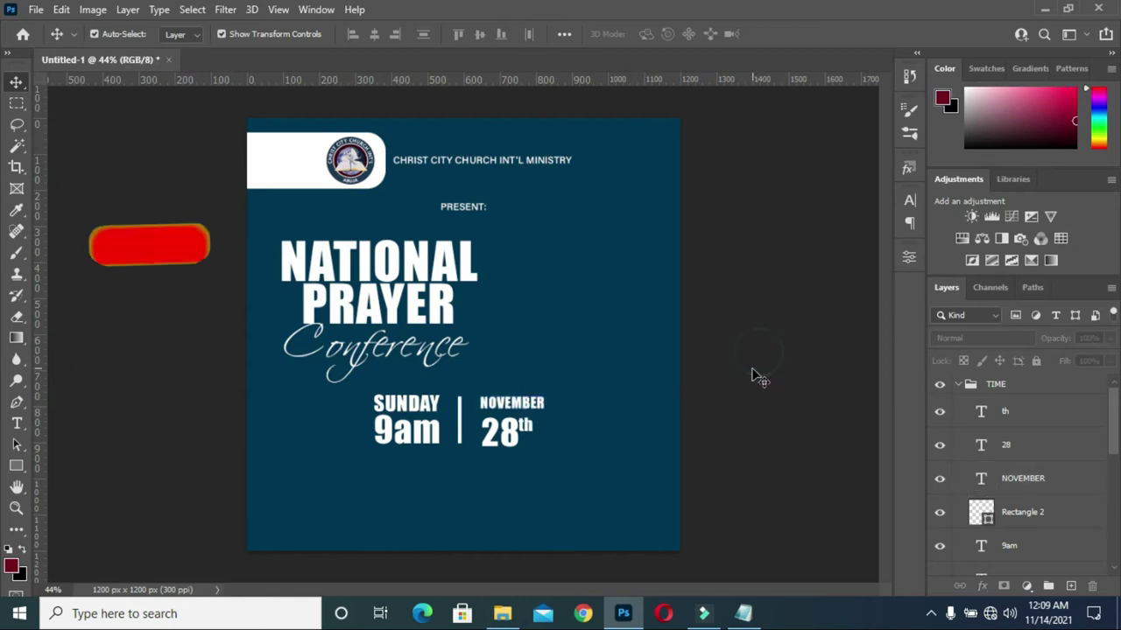
Enlarge the 28th text to about 123% beneath NOVEMBER.
click(1015, 415)
shift+click(1005, 444)
scroll(527, 422, up, 5)
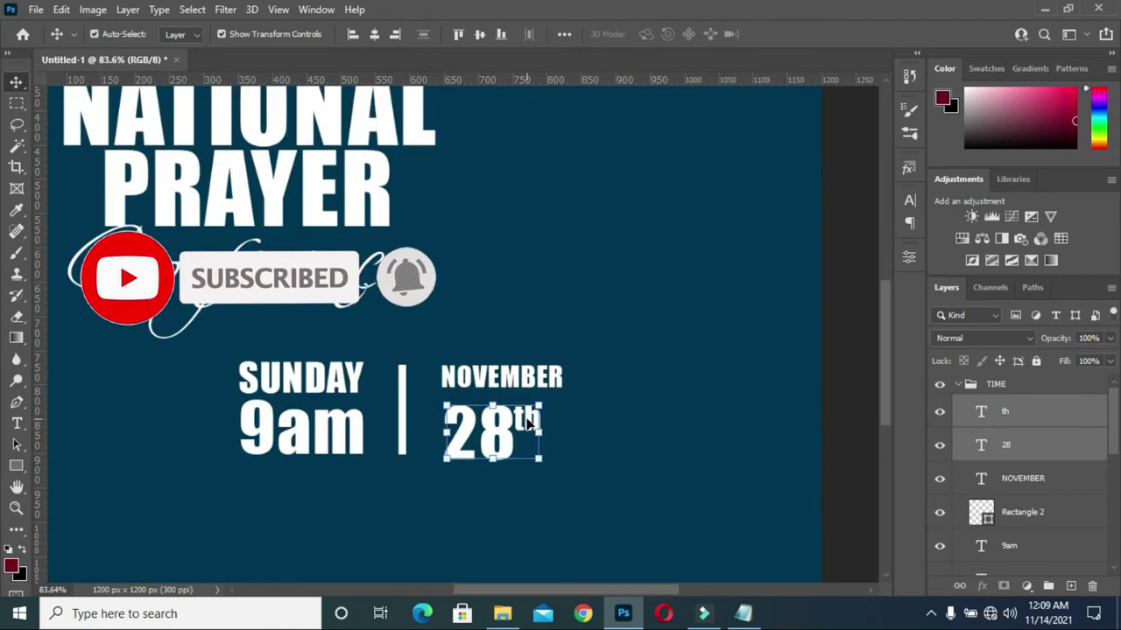
scroll(527, 422, up, 2)
key(ctrl+t)
drag(544, 393, 574, 380)
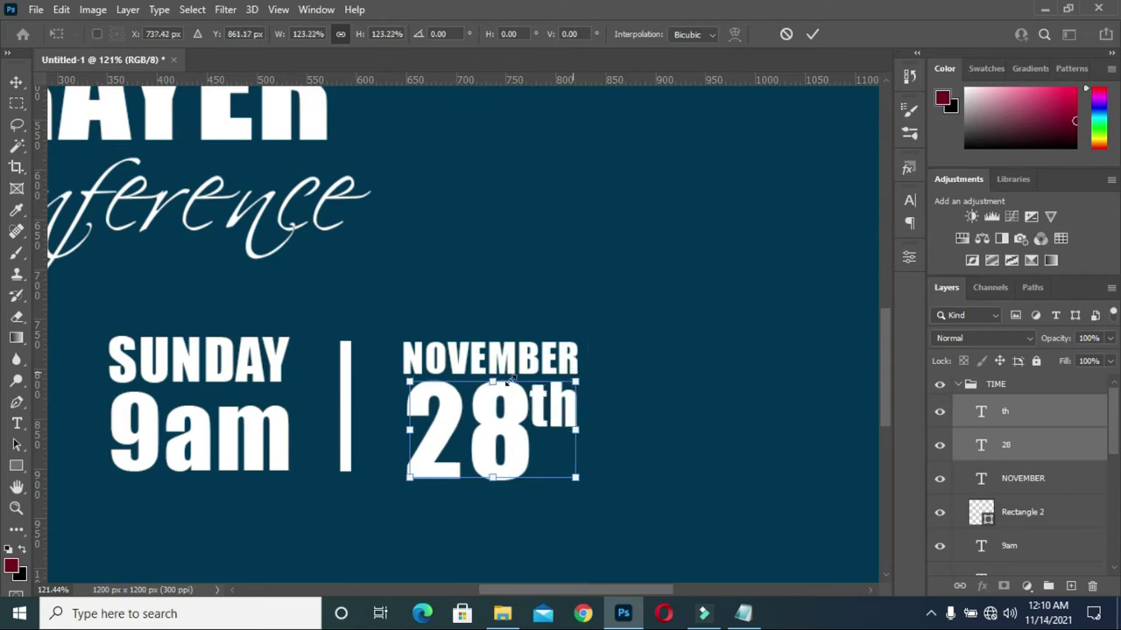
click(809, 35)
scroll(662, 251, down, 3)
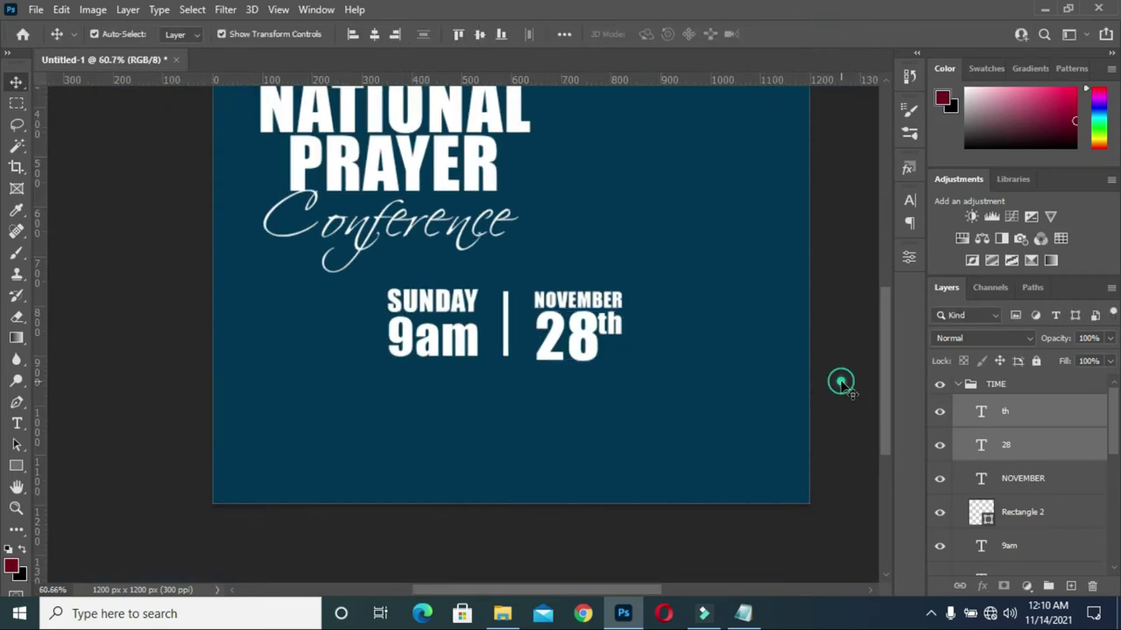
click(840, 381)
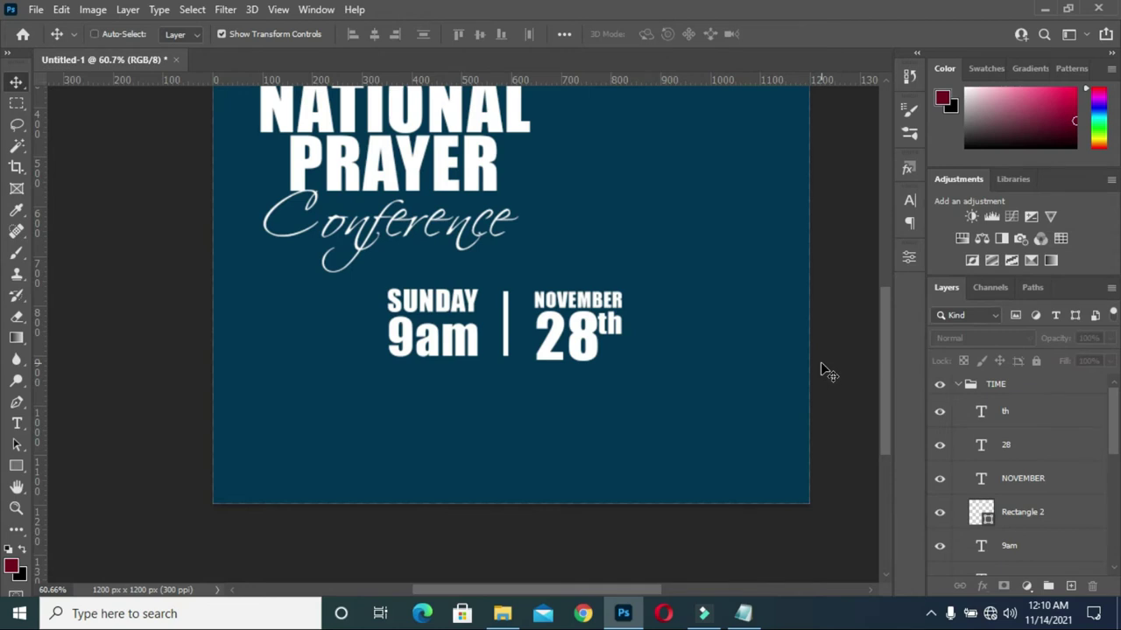
Collapse the TIME group and grab the ARMY praying-man photo from the image folder.
scroll(821, 368, down, 1)
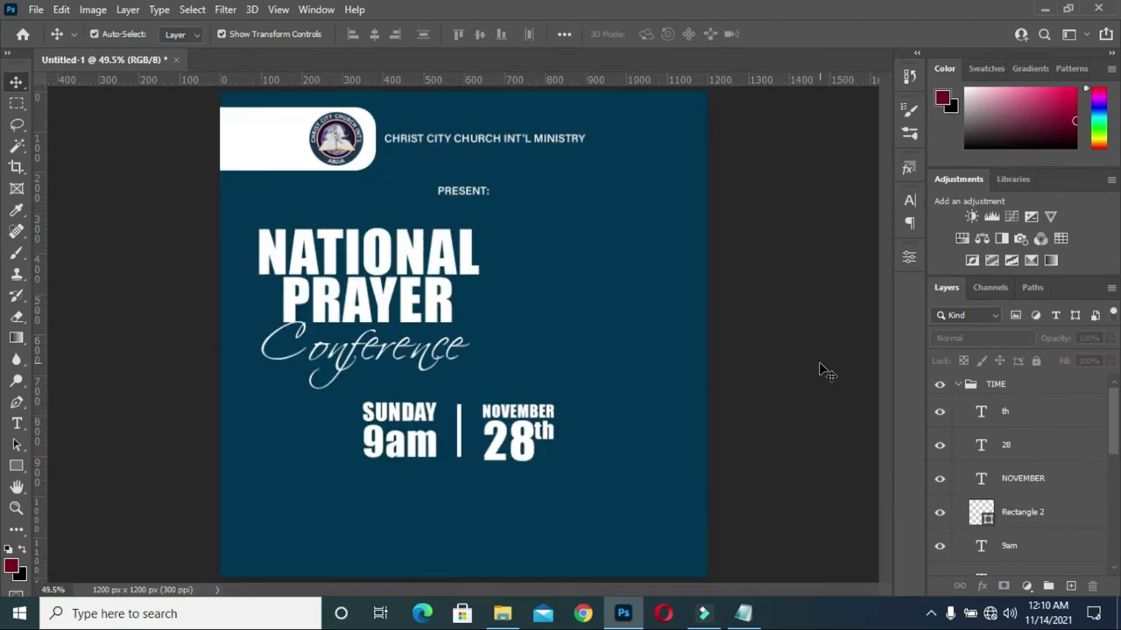
click(953, 387)
scroll(829, 377, down, 1)
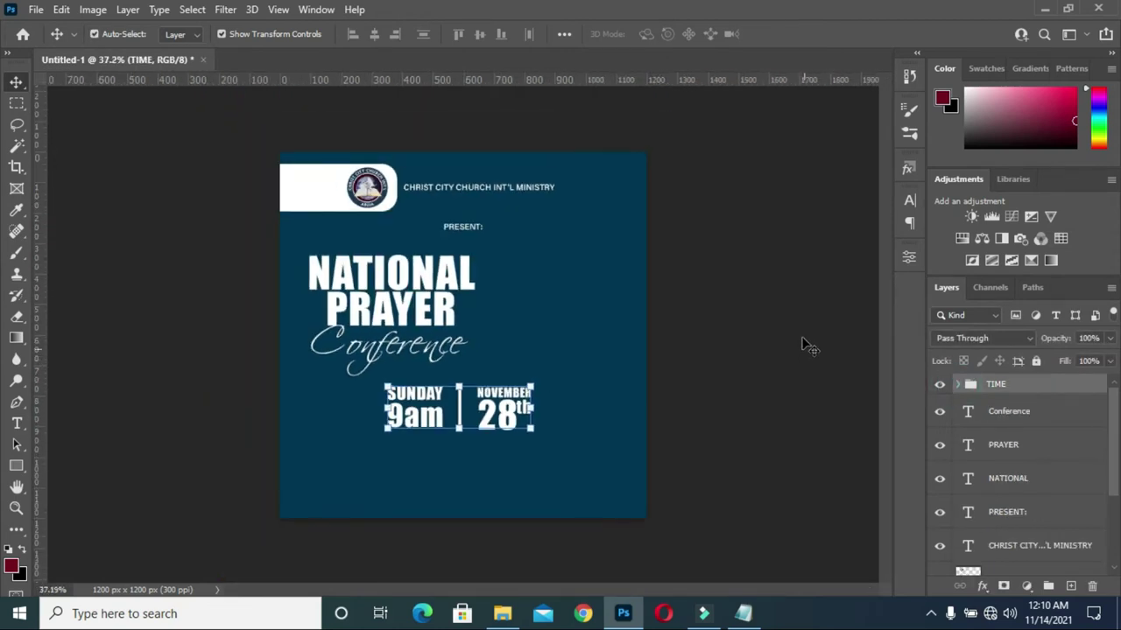
click(502, 614)
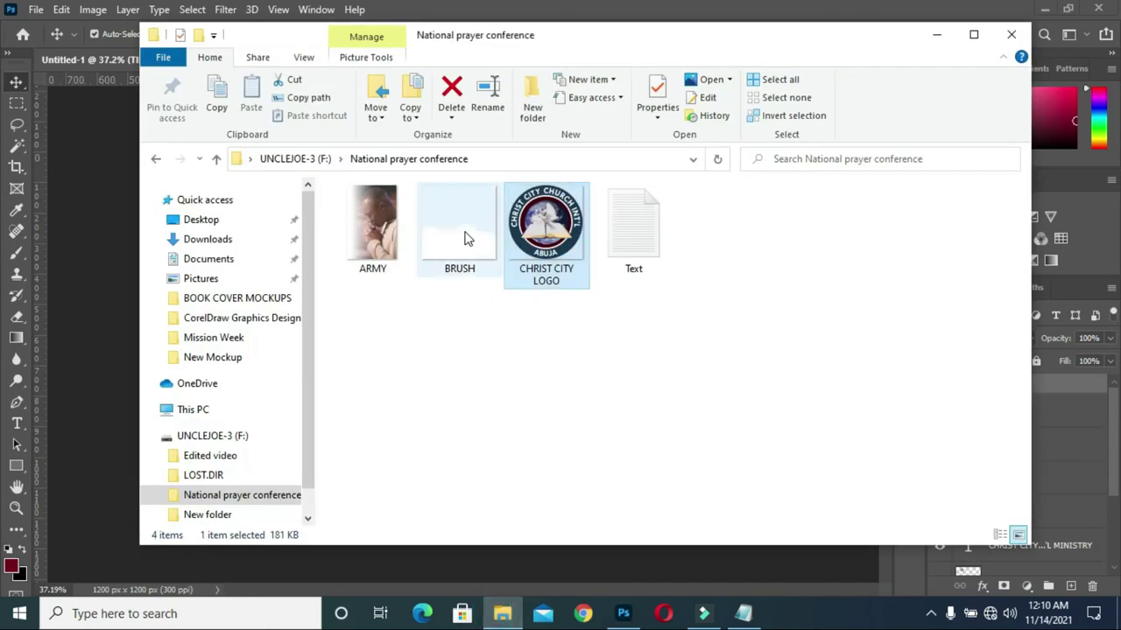
click(379, 223)
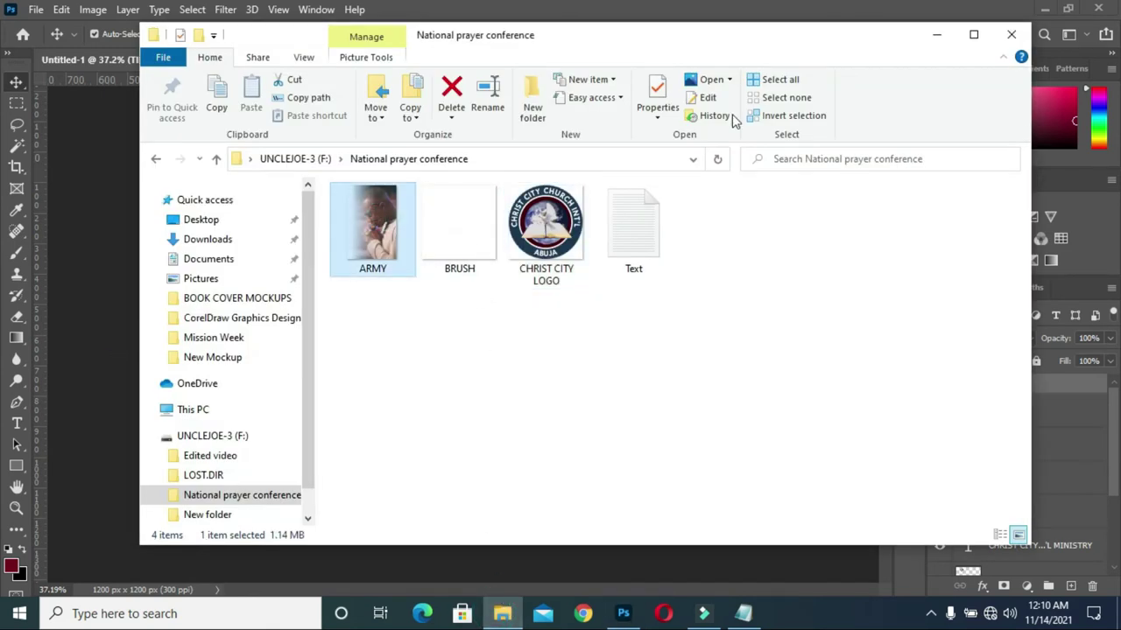
click(943, 35)
Paste the ARMY photo and scale it to about 60.86% in the flyer's top right.
key(ctrl+v)
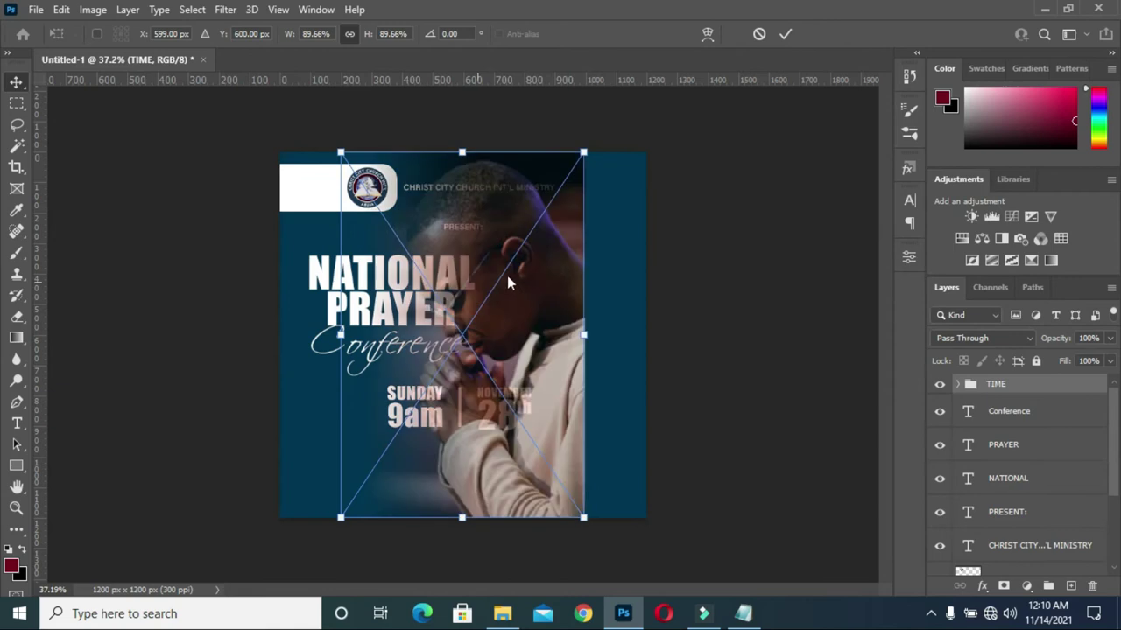
drag(507, 282, 626, 296)
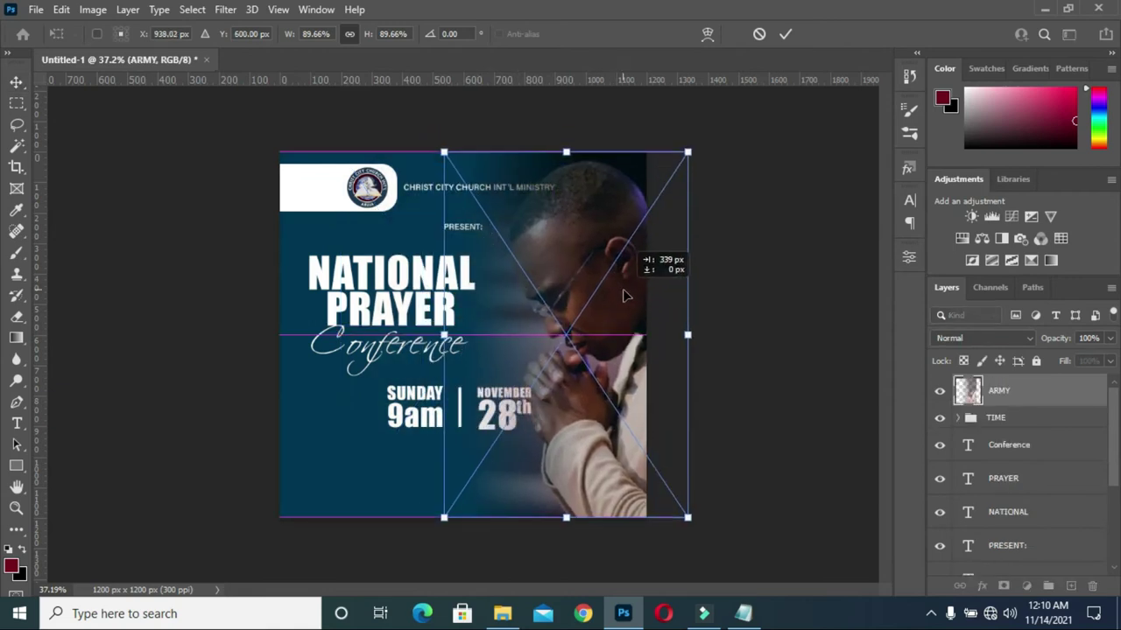
mouse_move(688, 518)
mouse_down()
mouse_move(643, 470)
mouse_move(643, 451)
mouse_up()
mouse_move(443, 452)
mouse_down()
mouse_move(499, 419)
mouse_move(508, 429)
mouse_up()
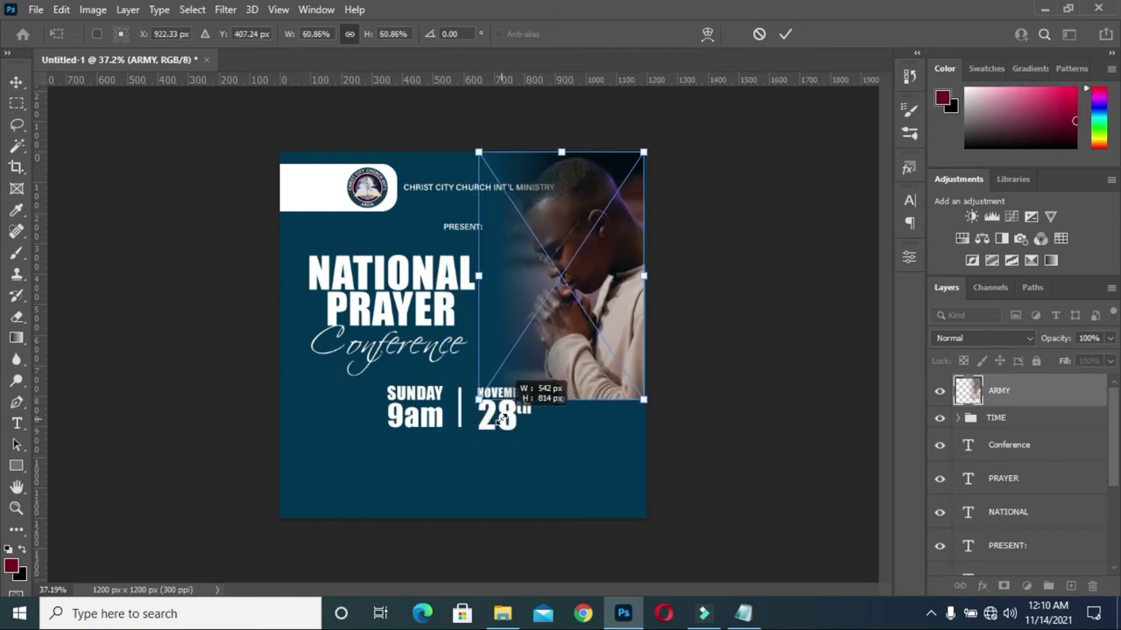
click(785, 33)
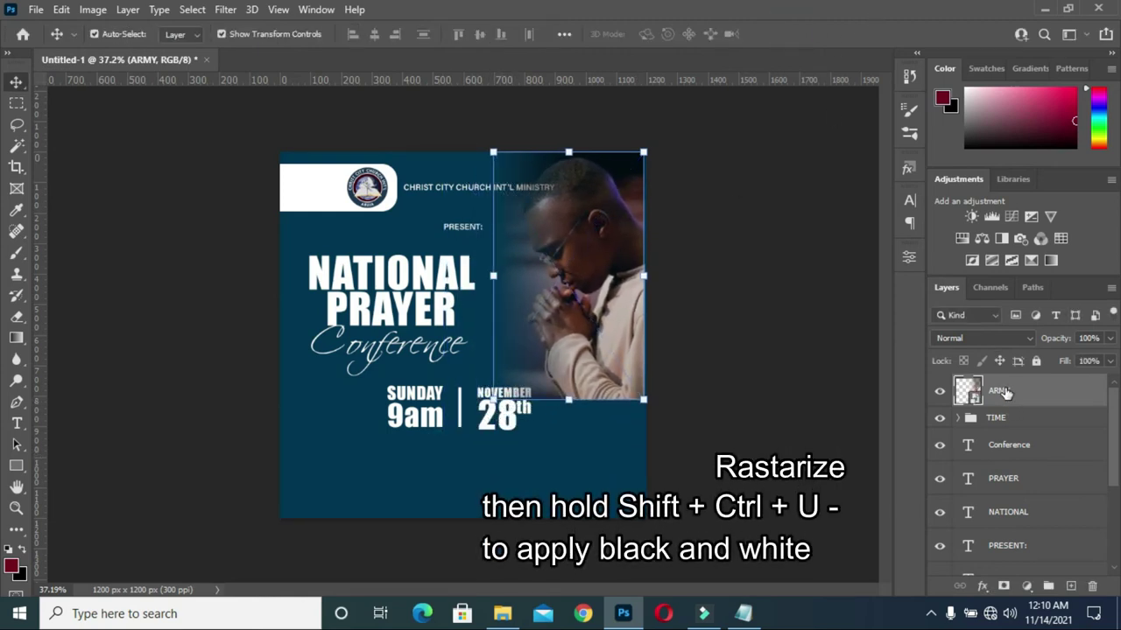
Rasterize the ARMY photo layer and make it black and white.
right_click(1004, 390)
click(861, 318)
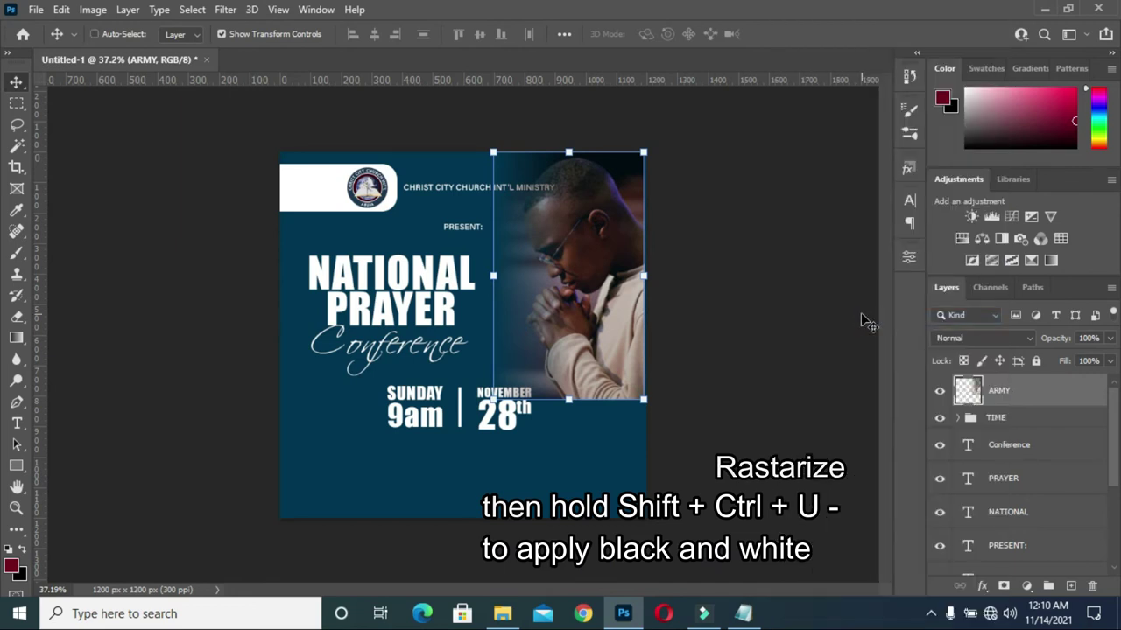
key(ctrl+shift+u)
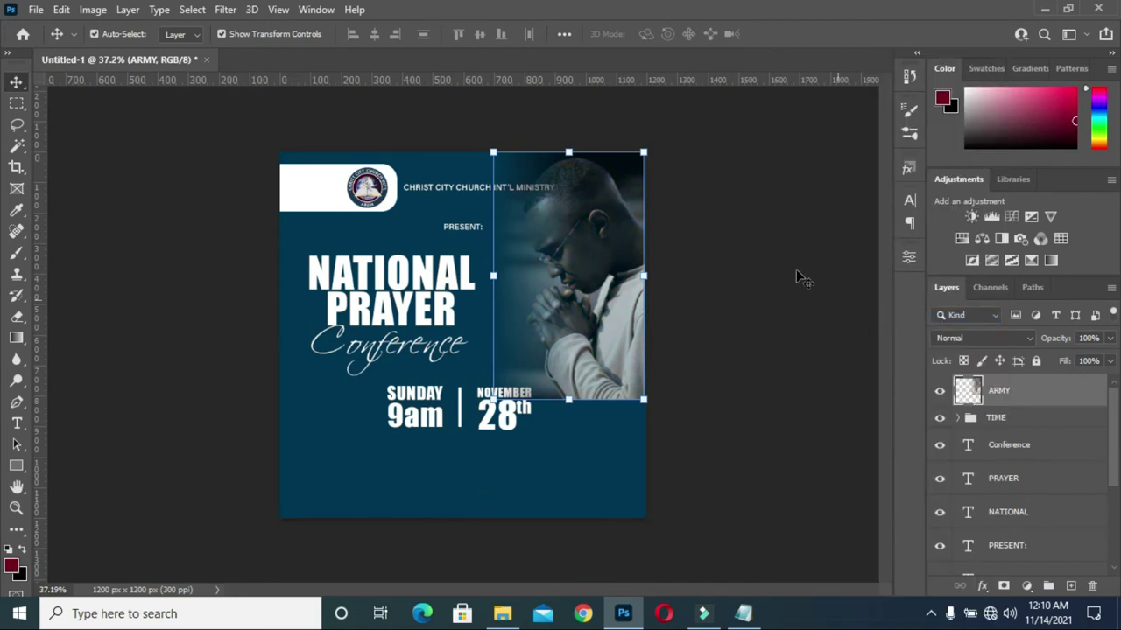
click(794, 269)
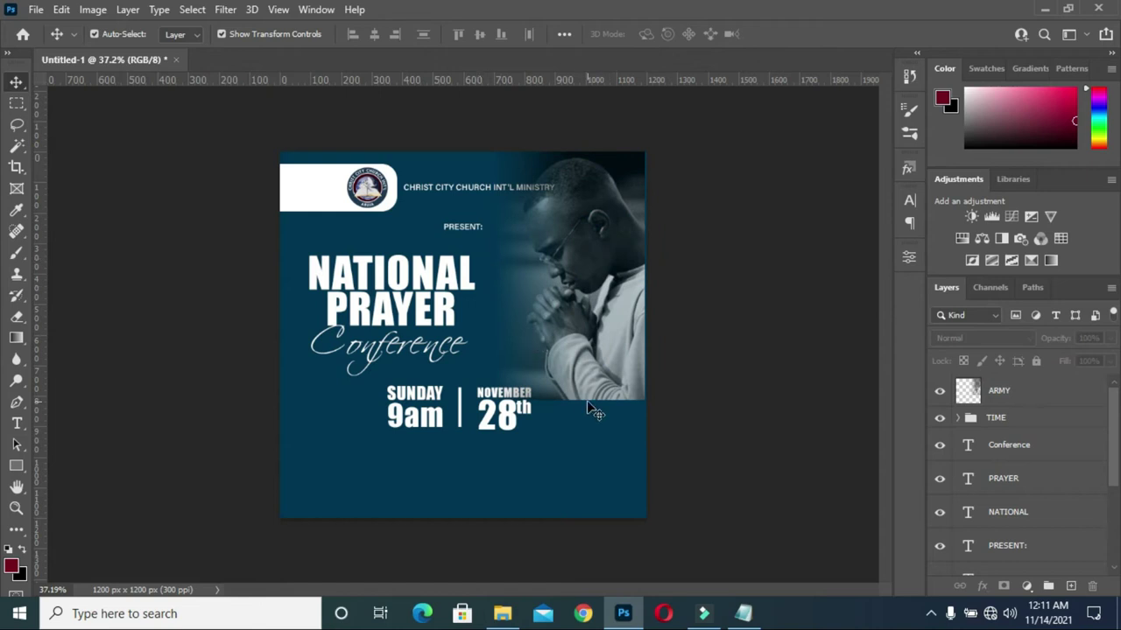
scroll(593, 410, up, 1)
scroll(593, 410, down, 1)
scroll(587, 423, down, 1)
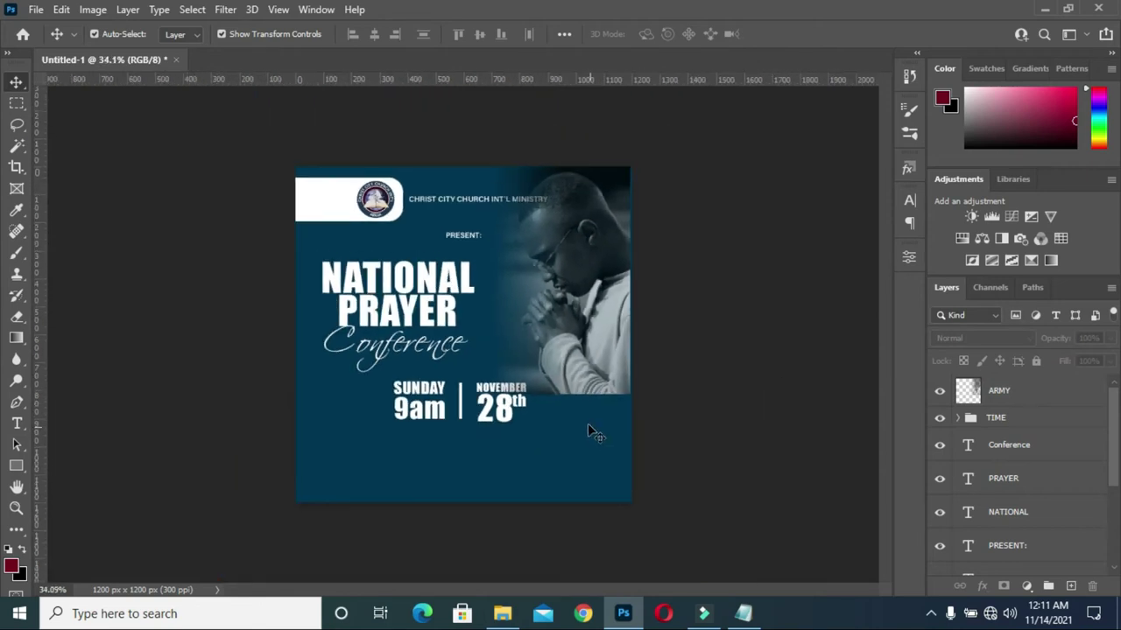
scroll(587, 423, up, 3)
scroll(652, 426, down, 1)
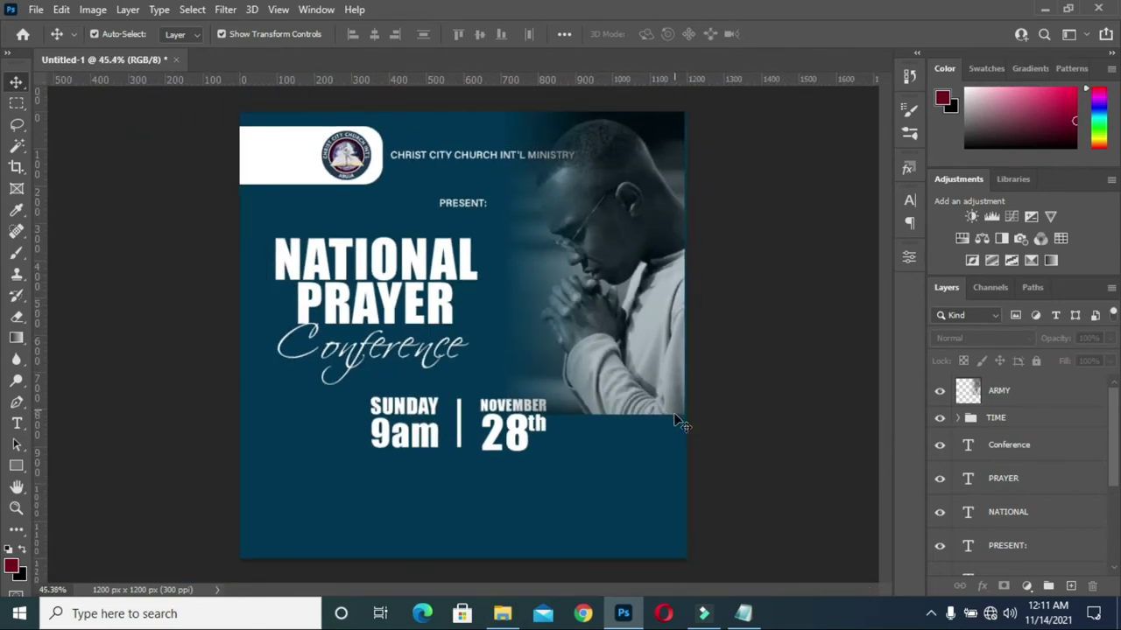
scroll(636, 407, up, 1)
click(635, 407)
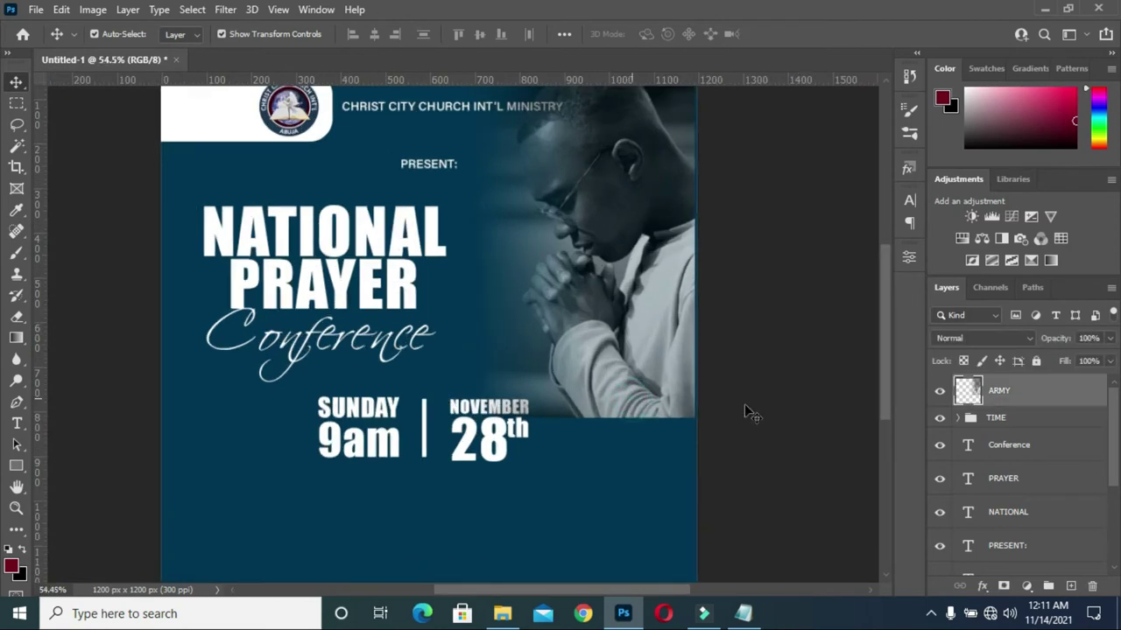
Add a layer mask to ARMY and fade its left and bottom edges with gradients.
click(1005, 392)
click(1003, 586)
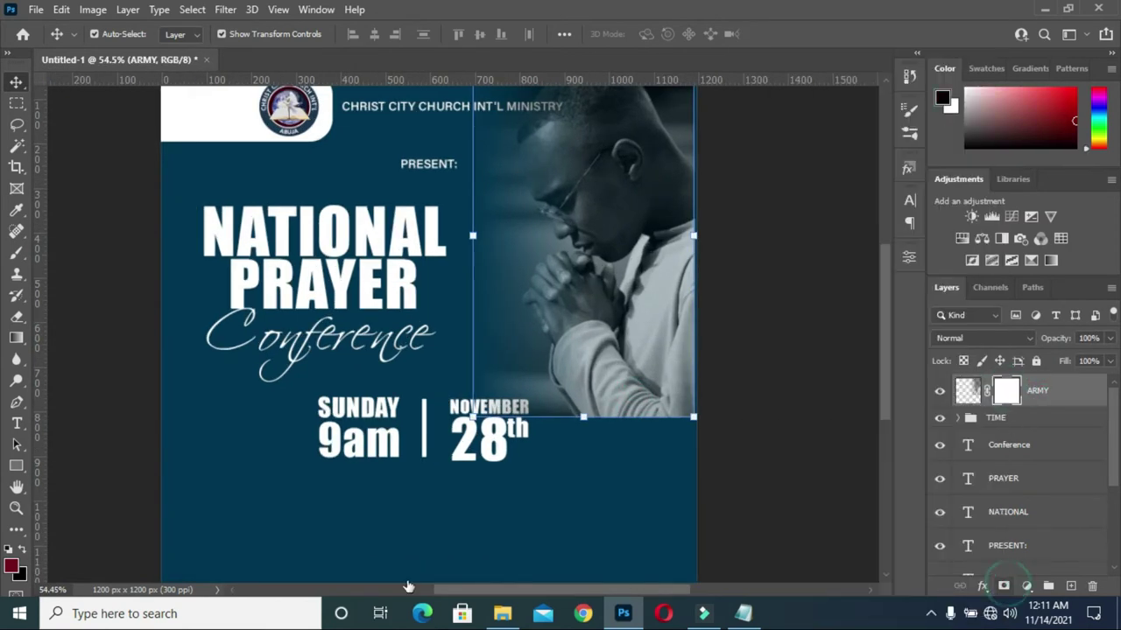
click(16, 338)
drag(473, 354, 501, 354)
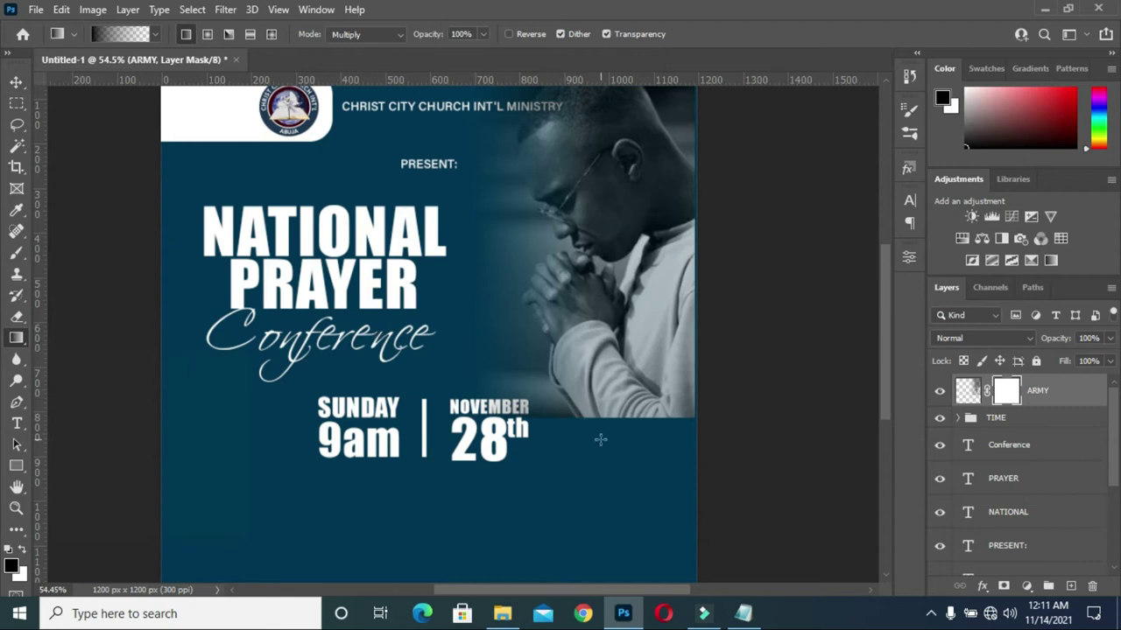
drag(598, 394, 597, 382)
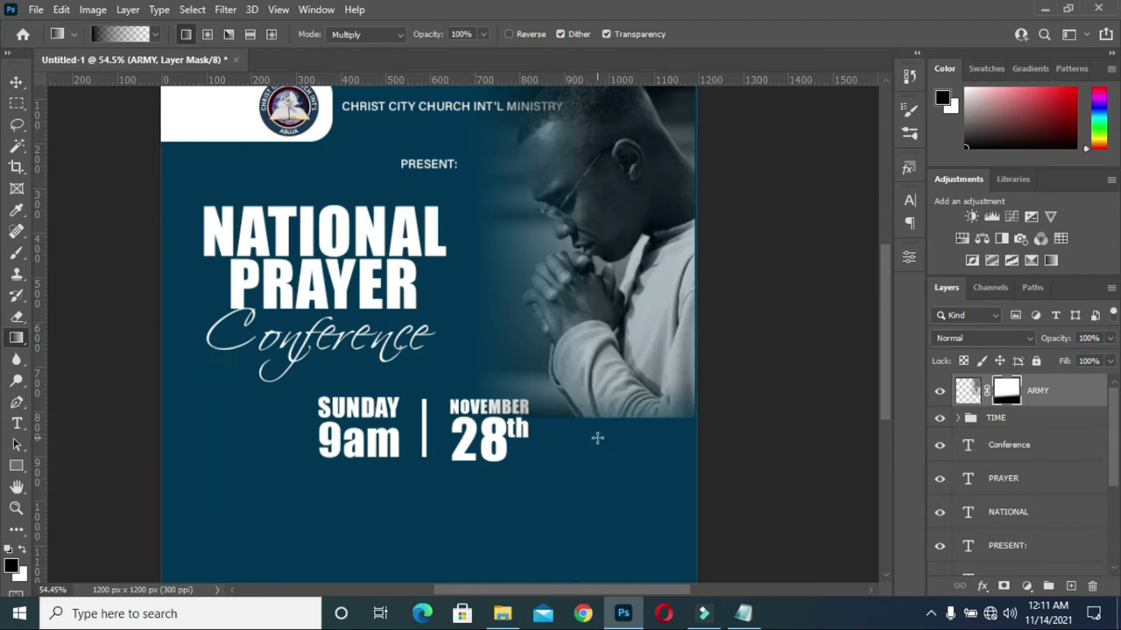
drag(595, 441, 596, 400)
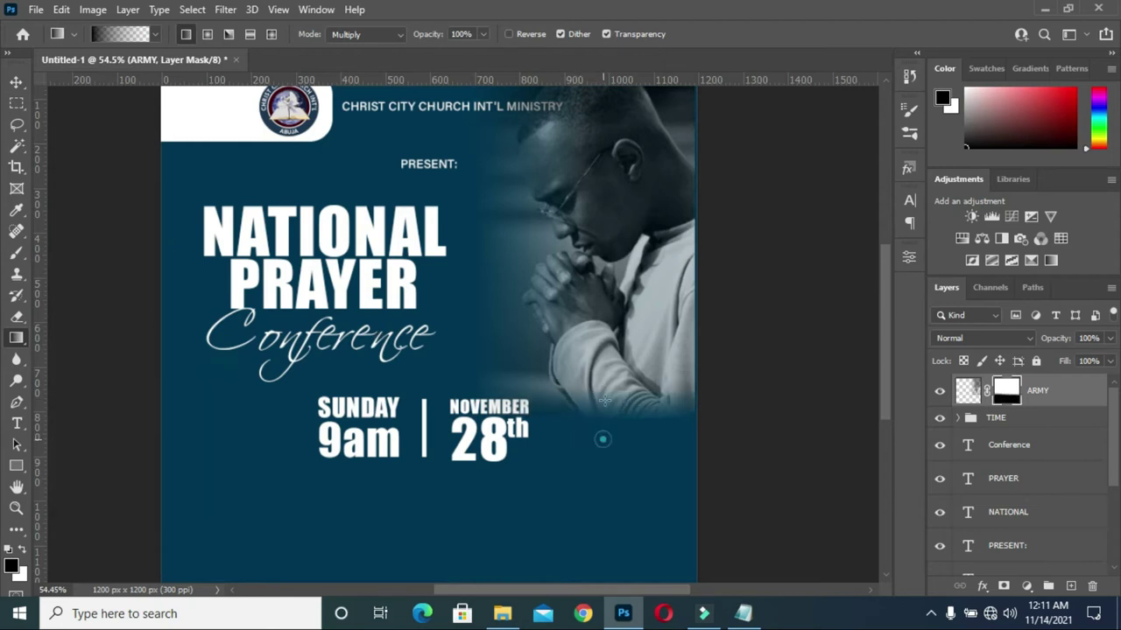
drag(612, 444, 614, 379)
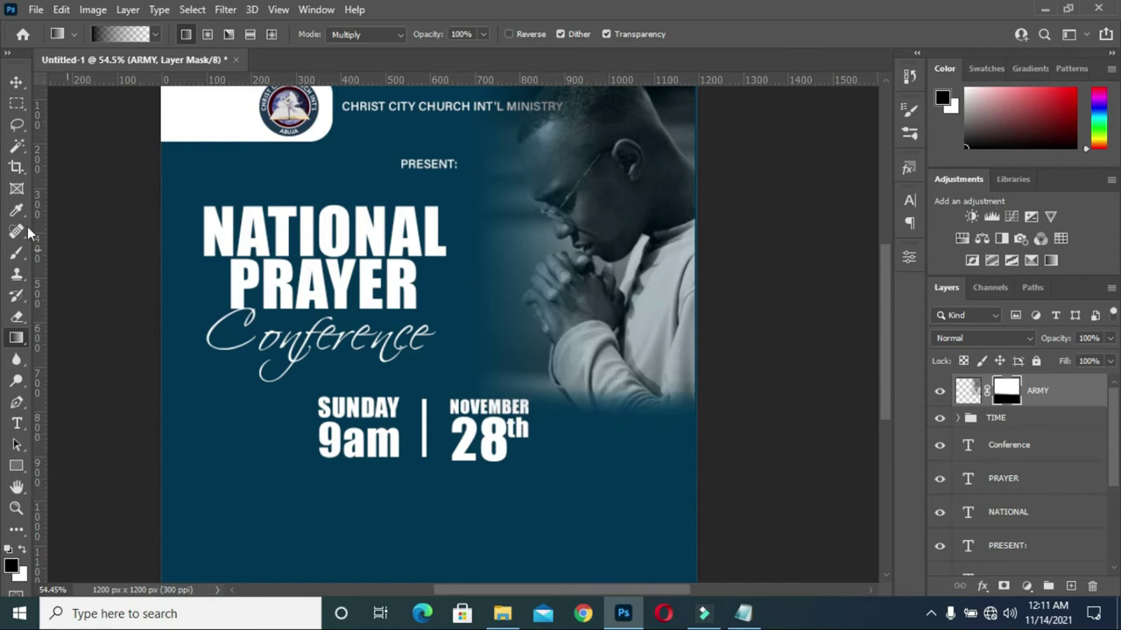
Fetch the BRUSH cloud image from the flyer images folder.
click(17, 81)
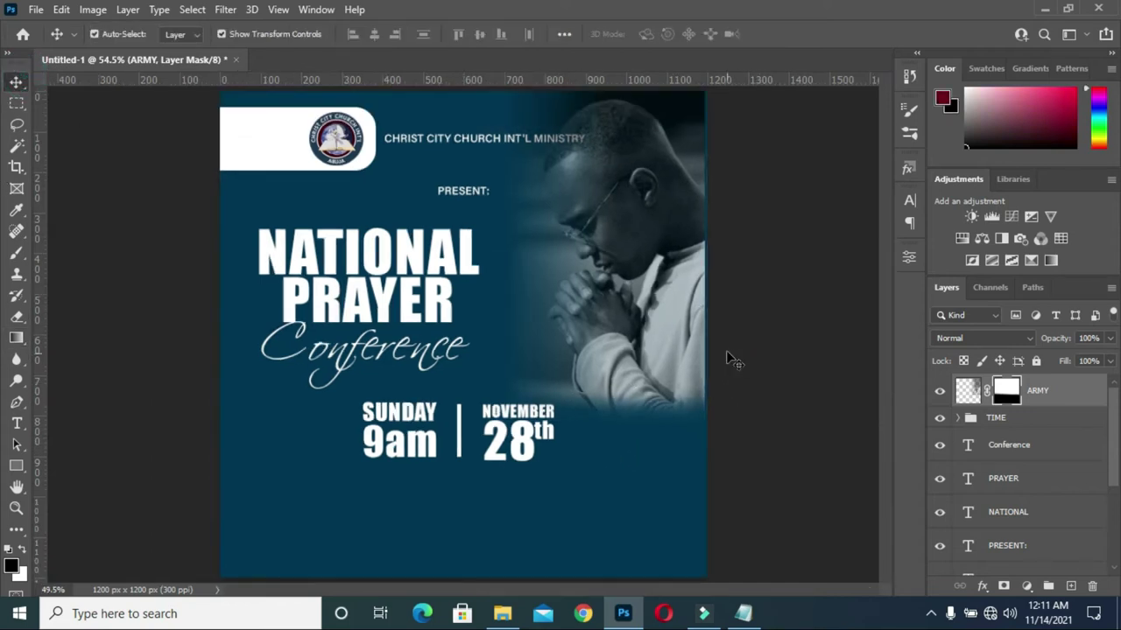
click(503, 615)
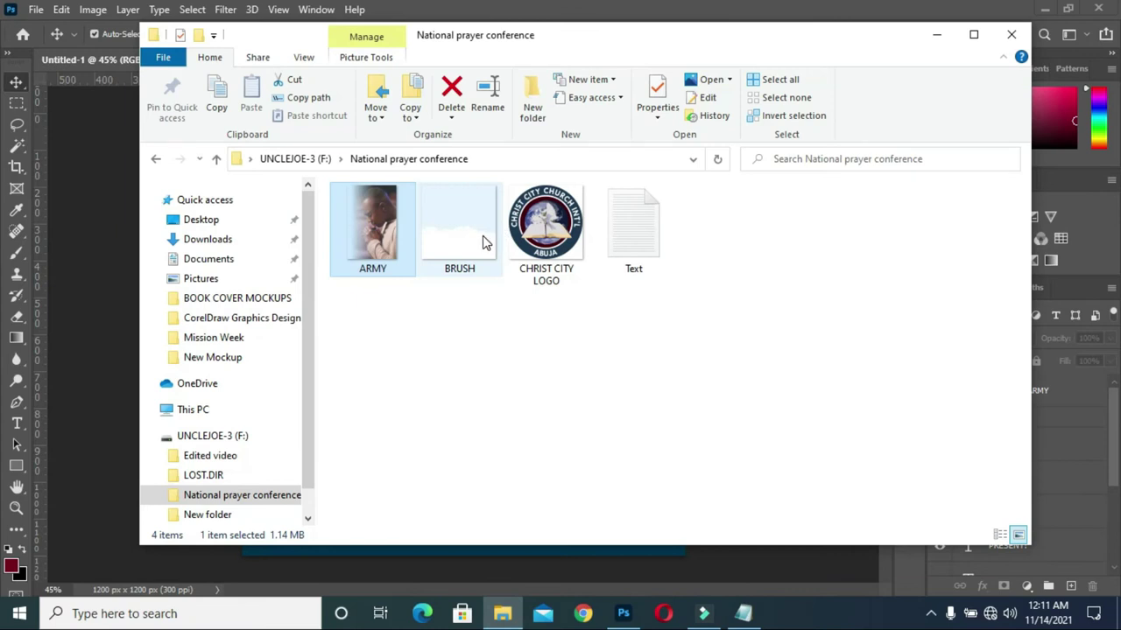
click(486, 242)
Place the BRUSH clouds at 24% and drag them down to the flyer's bottom.
drag(101, 445, 468, 403)
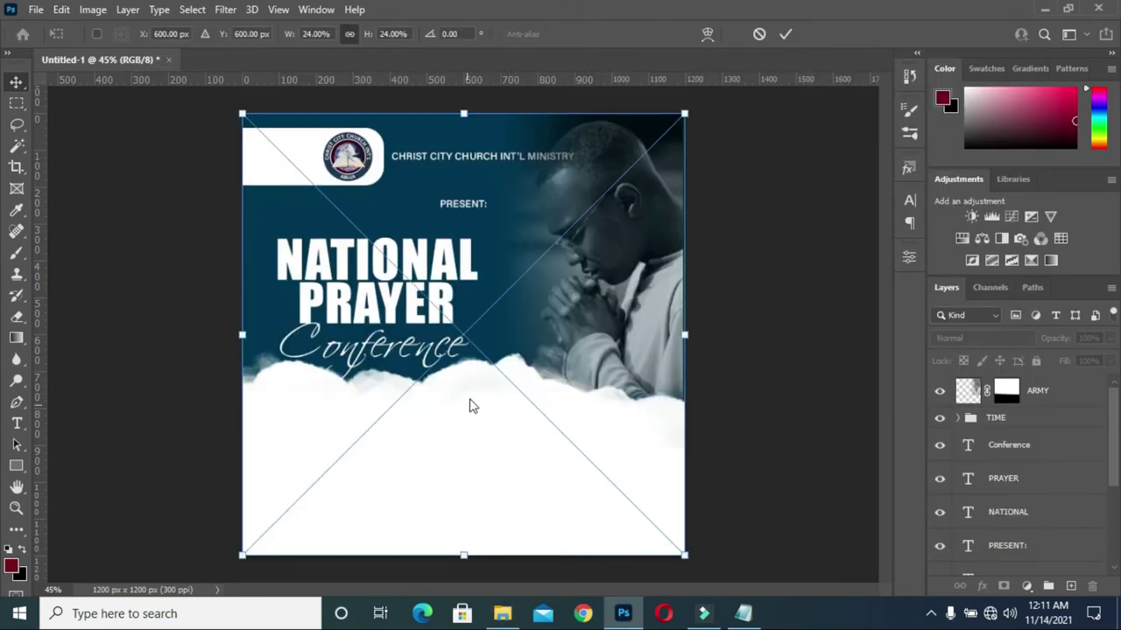
click(755, 265)
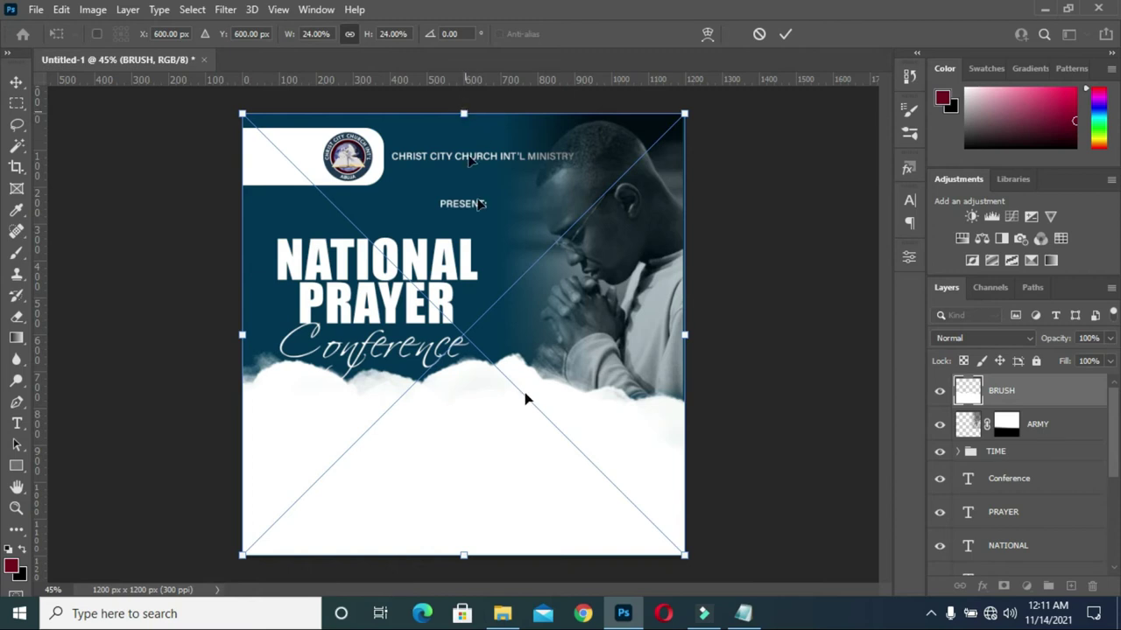
drag(503, 447, 503, 539)
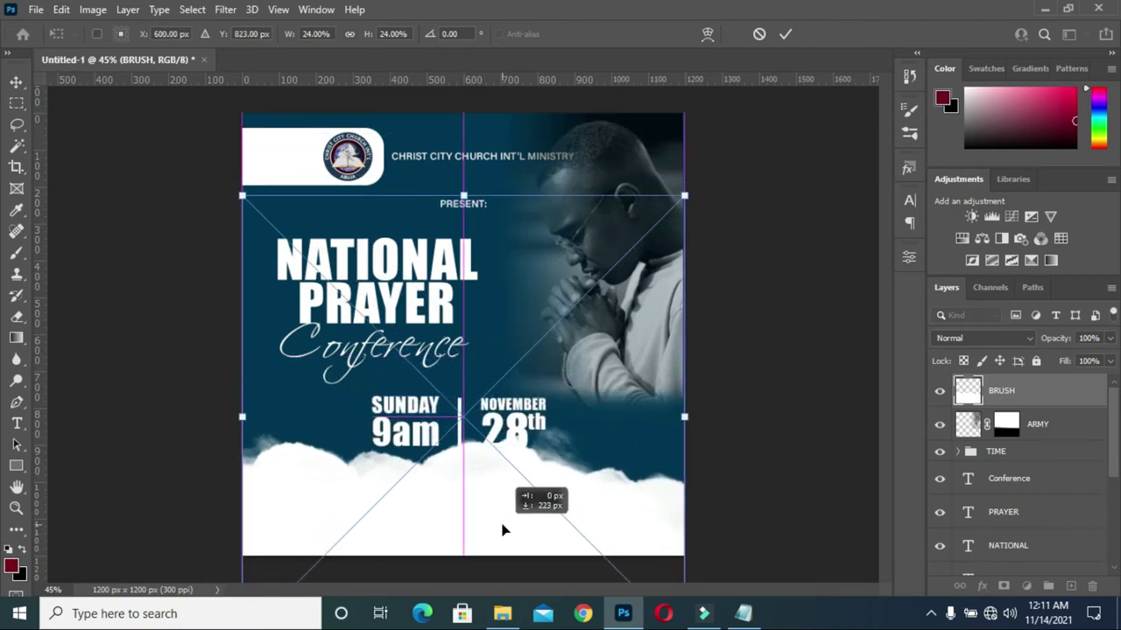
drag(503, 539, 513, 520)
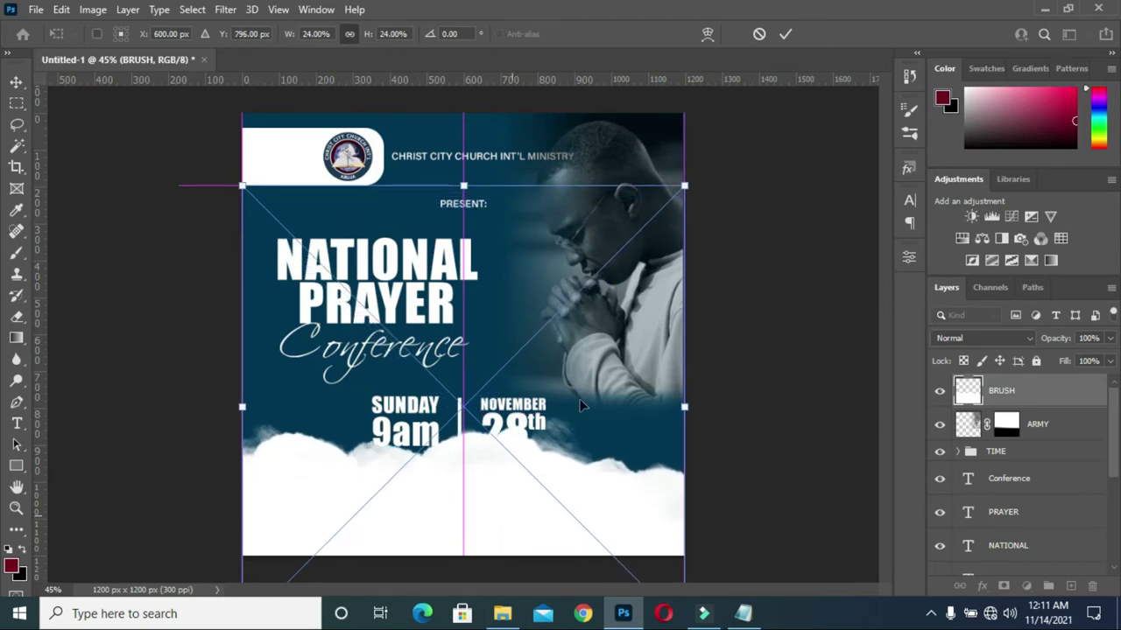
click(785, 35)
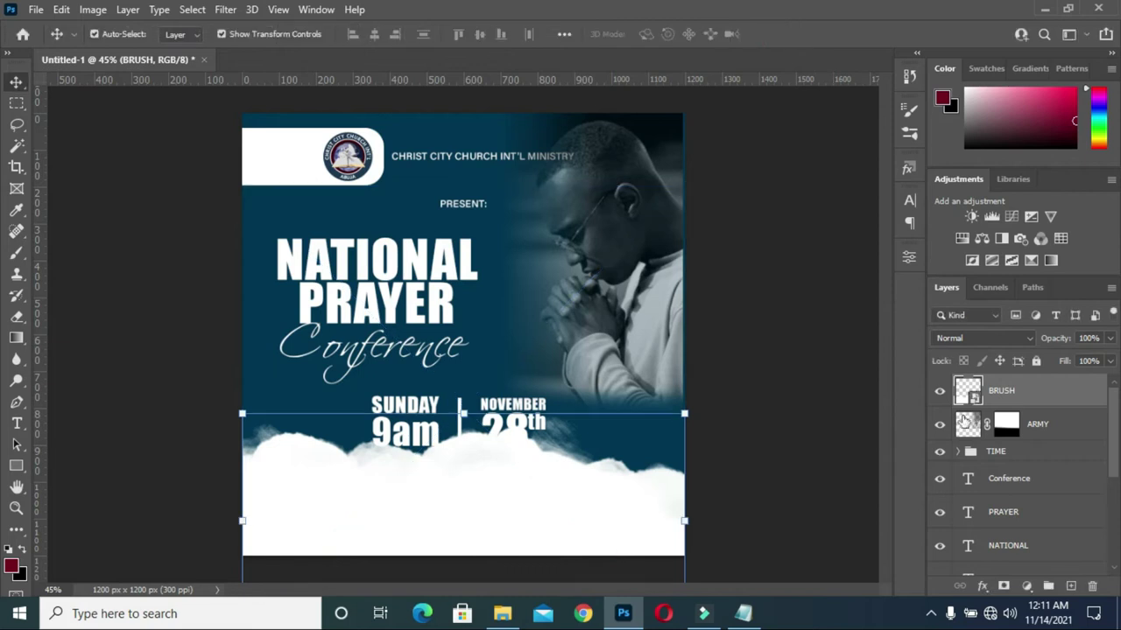
Raise the TIME date block and scale it to about 84%, centred under Conference.
click(783, 409)
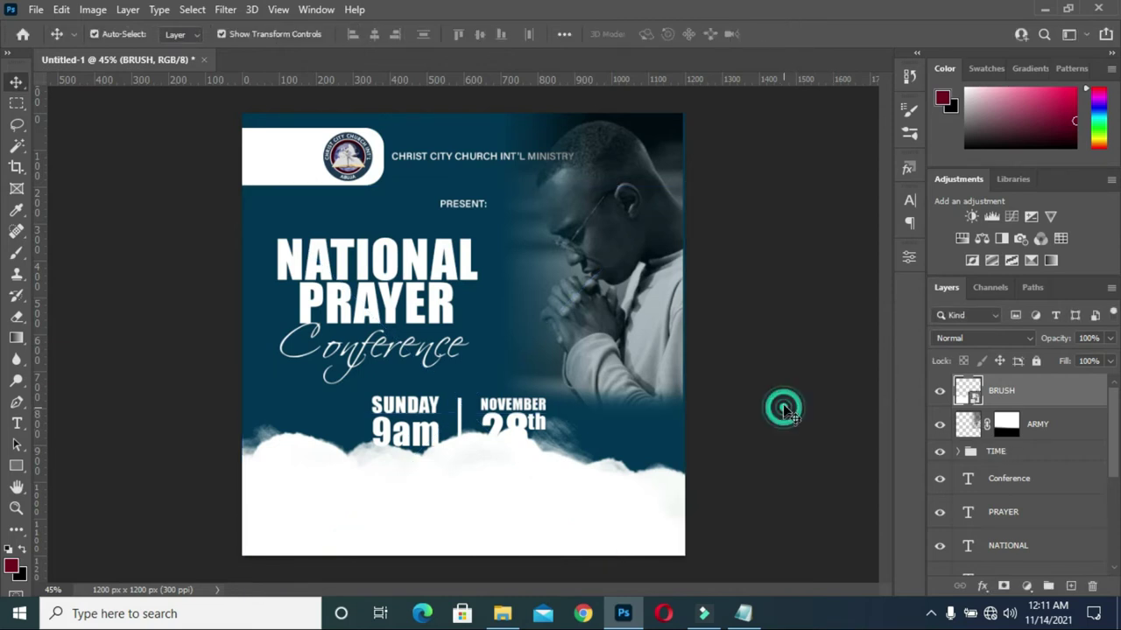
click(994, 450)
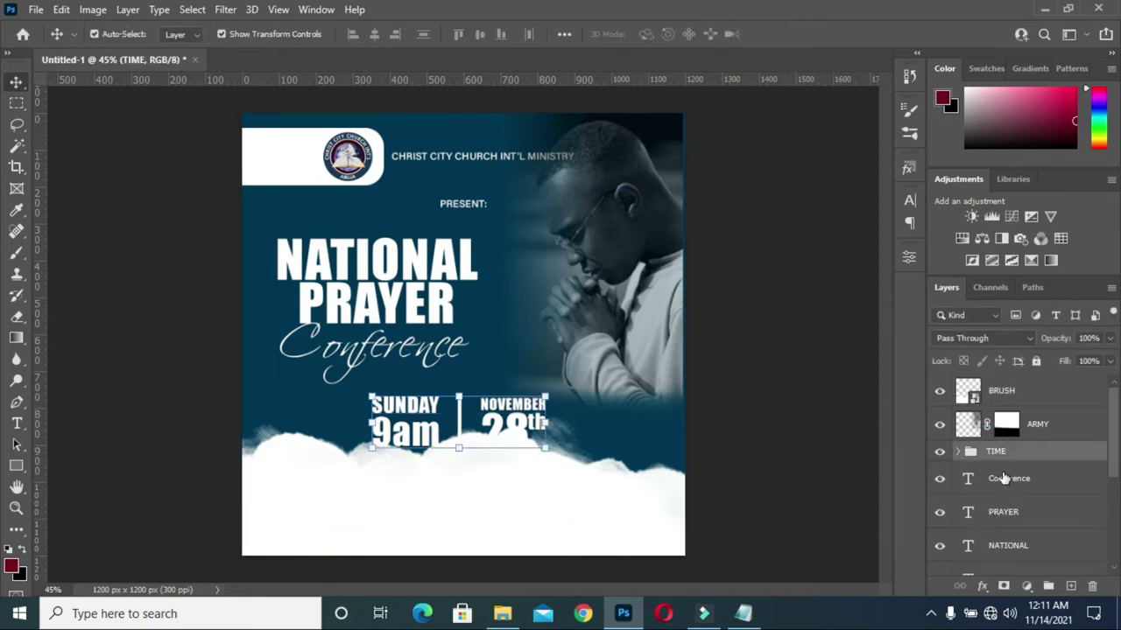
click(544, 450)
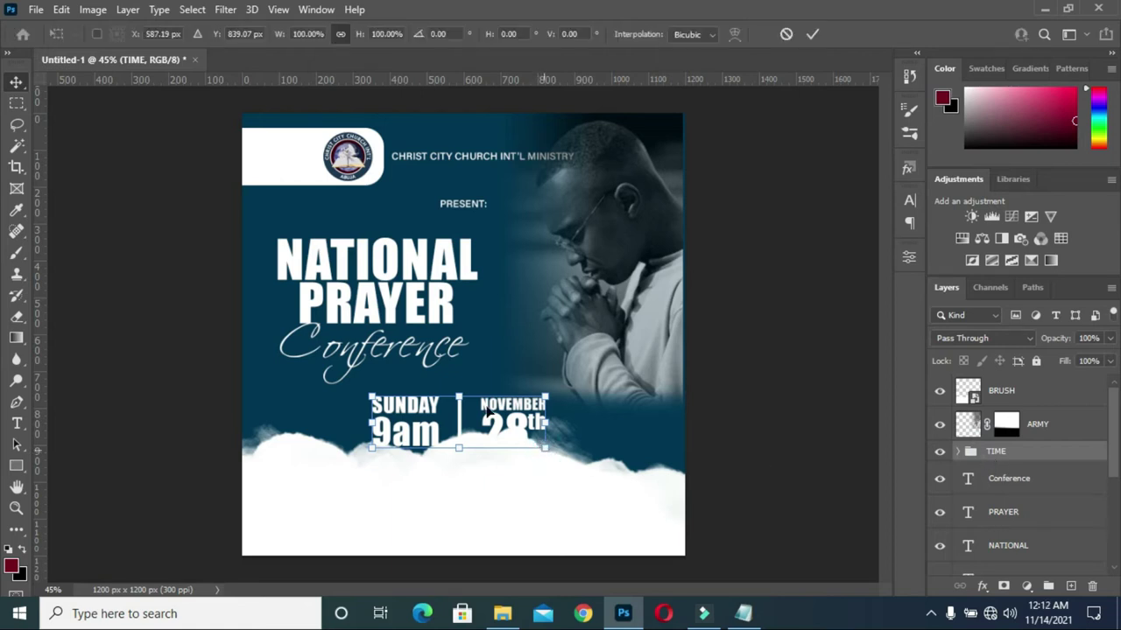
drag(488, 407, 488, 386)
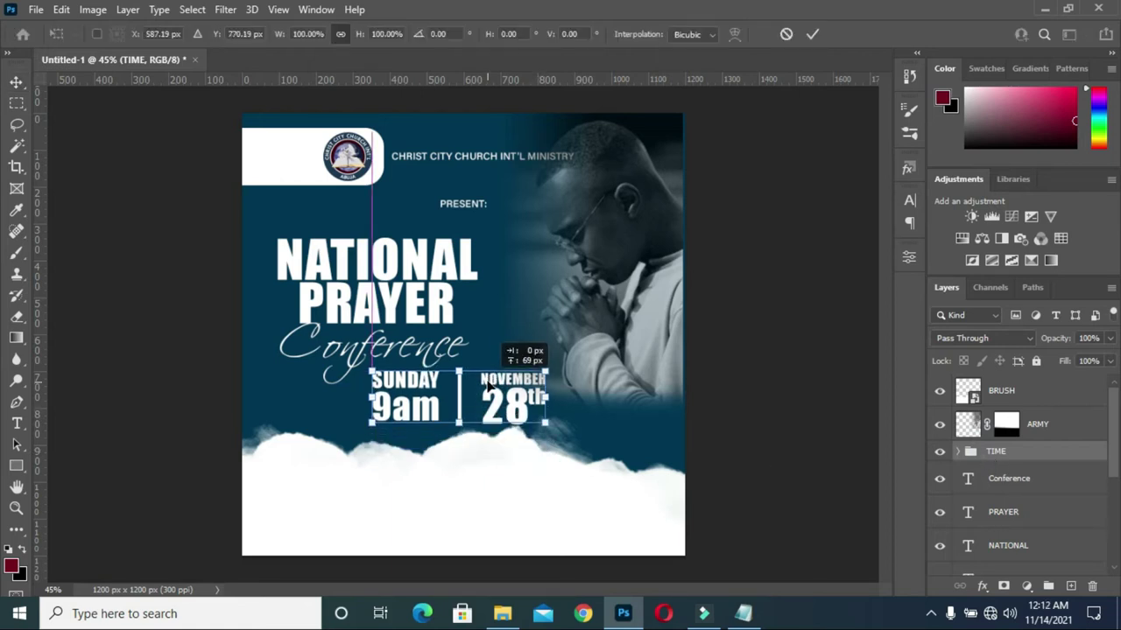
mouse_move(548, 427)
mouse_down()
mouse_move(517, 418)
mouse_move(512, 403)
mouse_up()
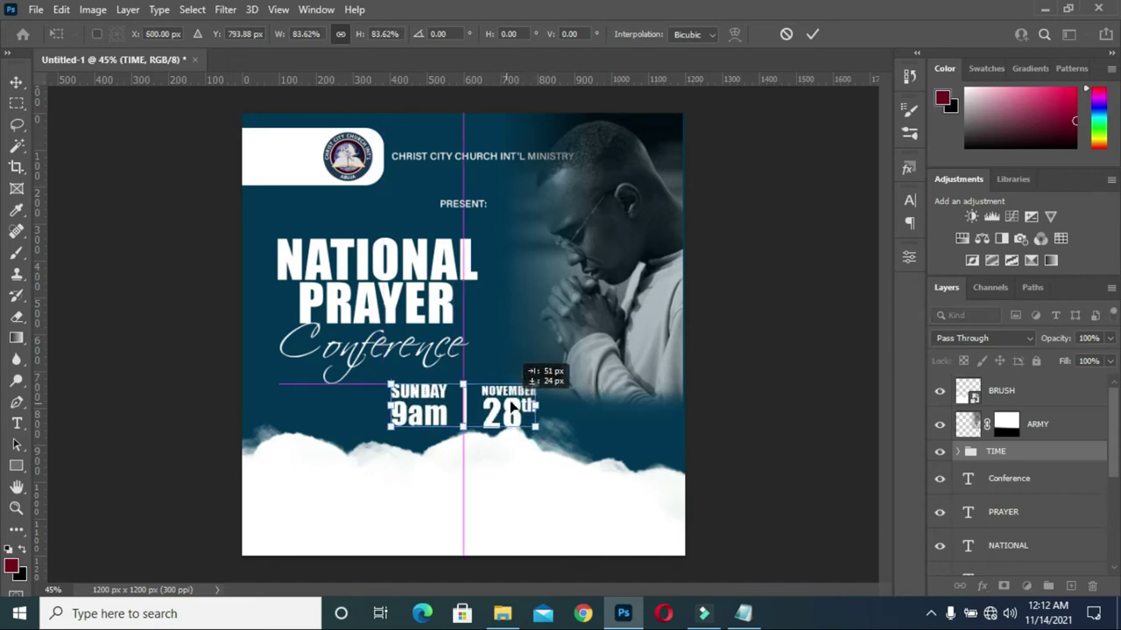
click(812, 33)
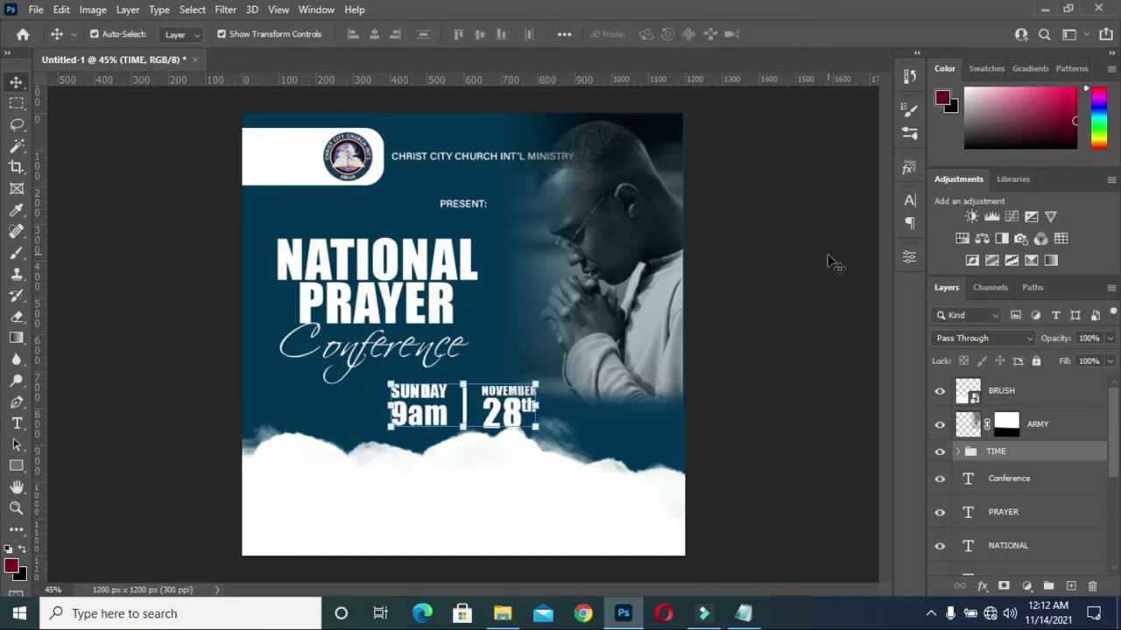
key(Up)
key(Up)
key(Up)
click(778, 326)
click(523, 475)
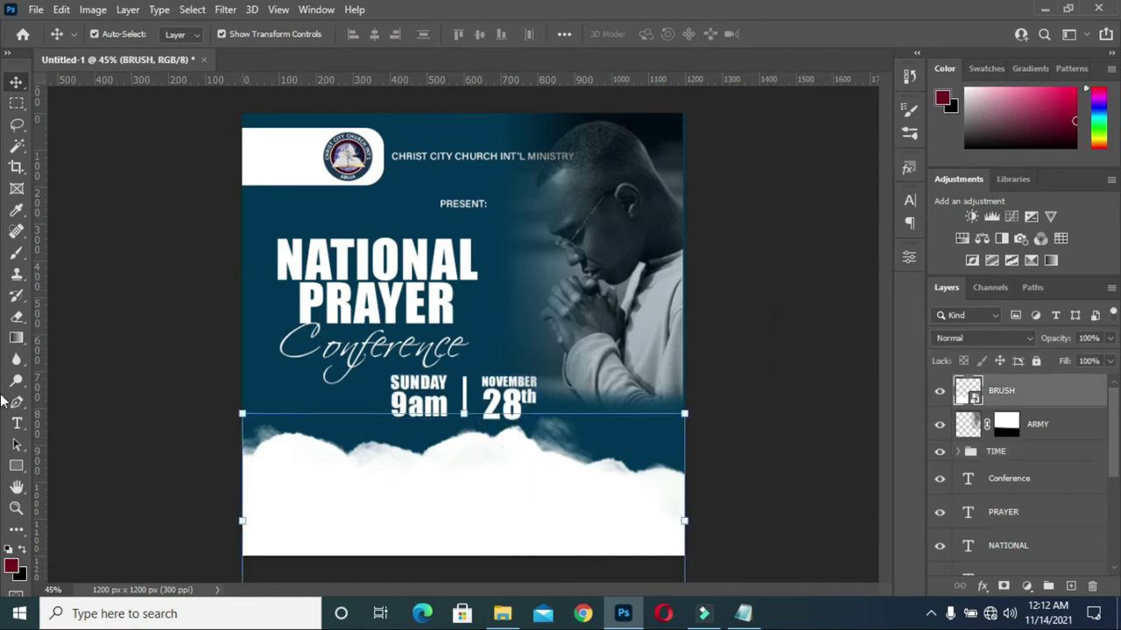
Draw a dark navy 1334 px bar along the bottom and stretch it up to the clouds.
click(15, 465)
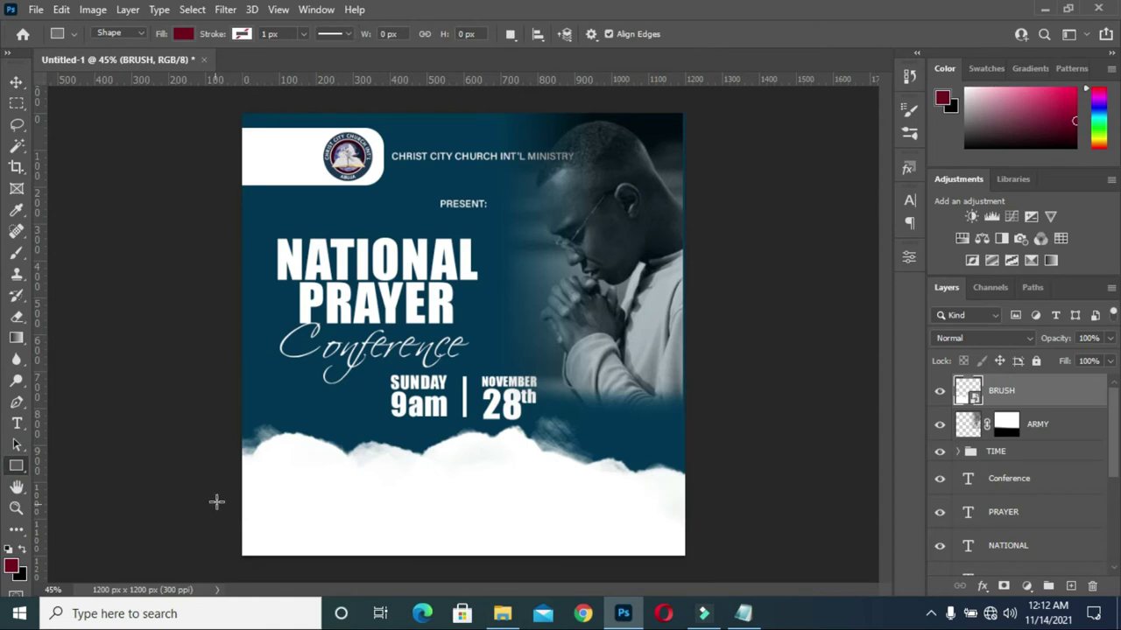
drag(220, 513, 713, 560)
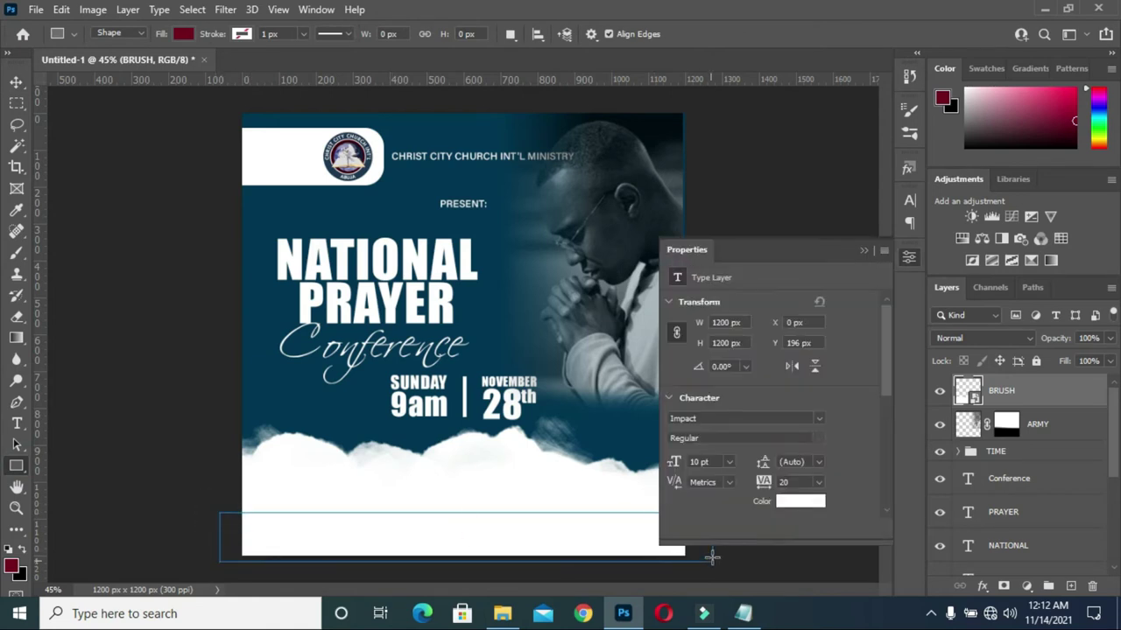
click(724, 422)
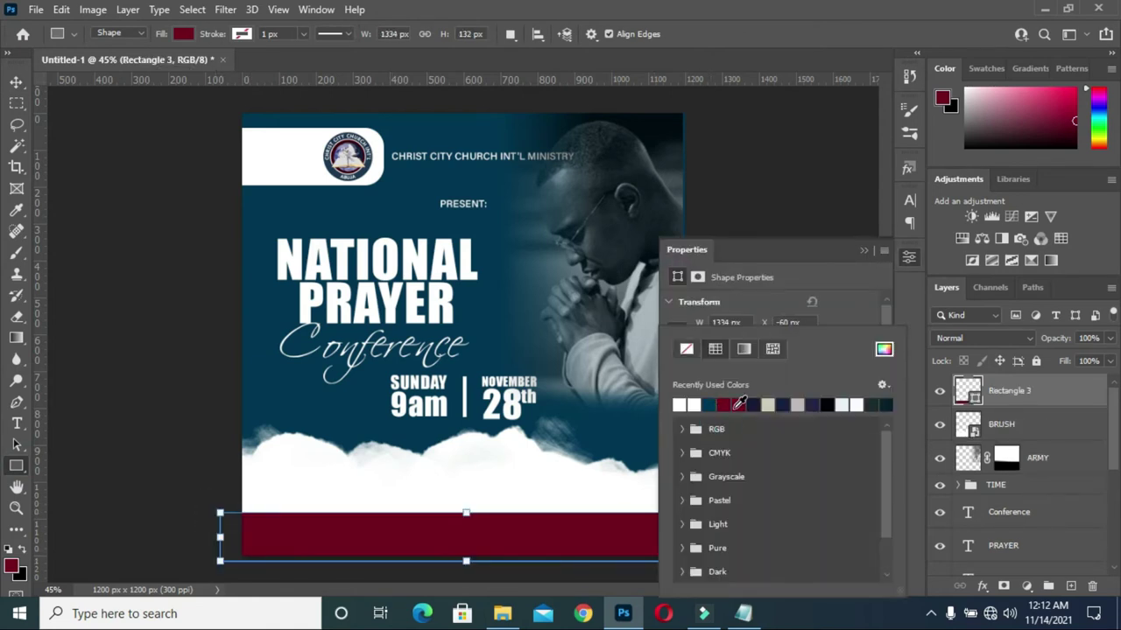
click(715, 403)
click(864, 249)
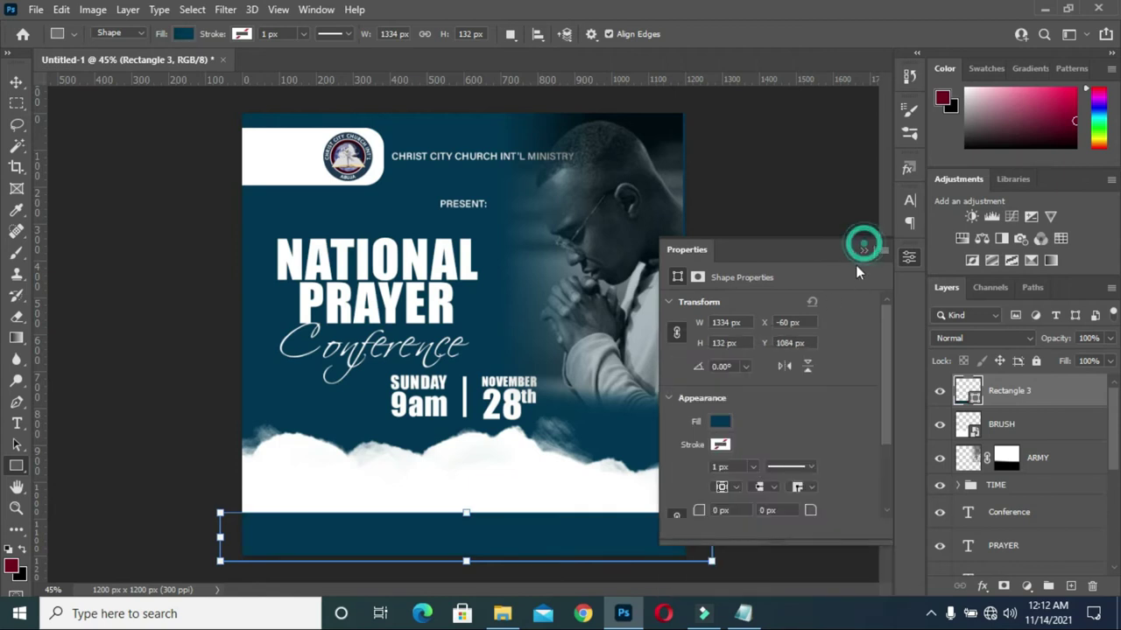
click(16, 81)
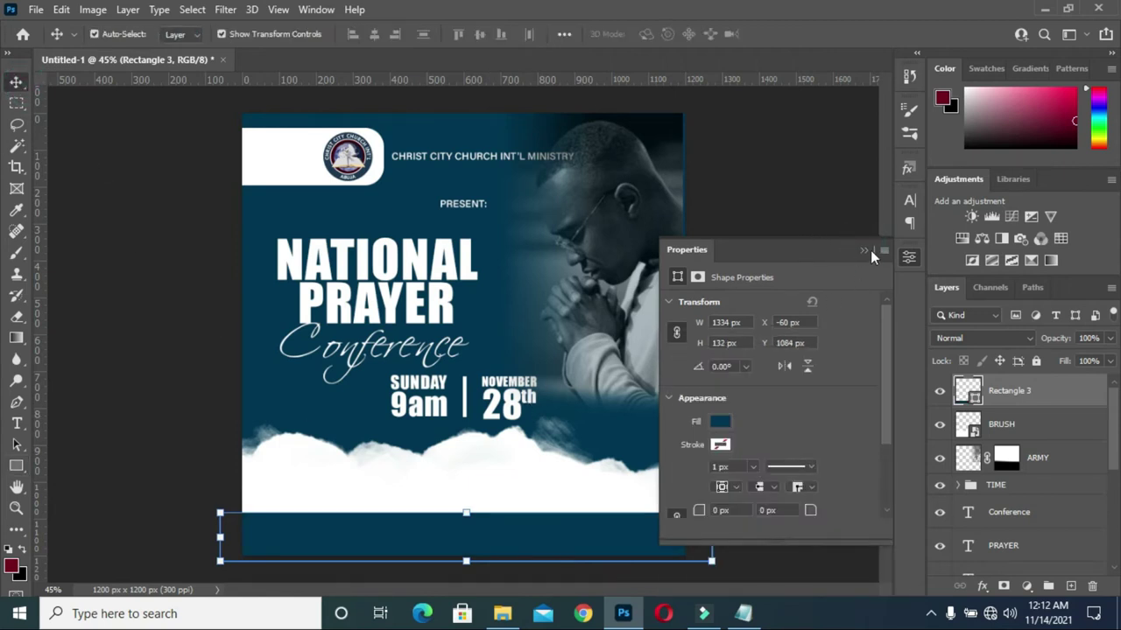
click(864, 251)
click(465, 513)
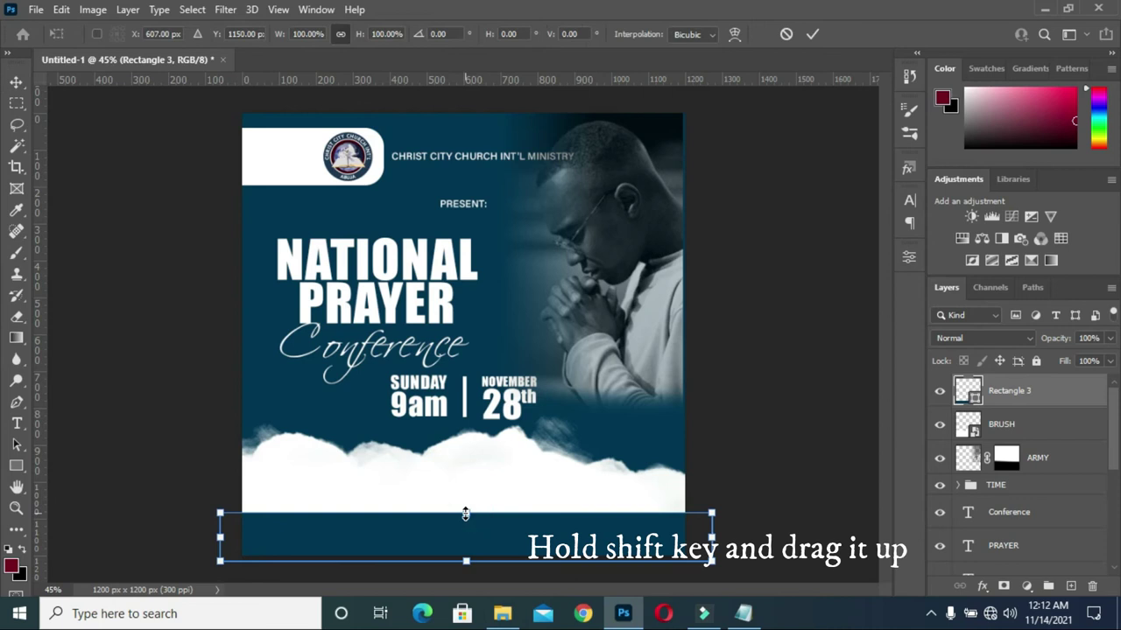
drag(465, 514, 465, 494)
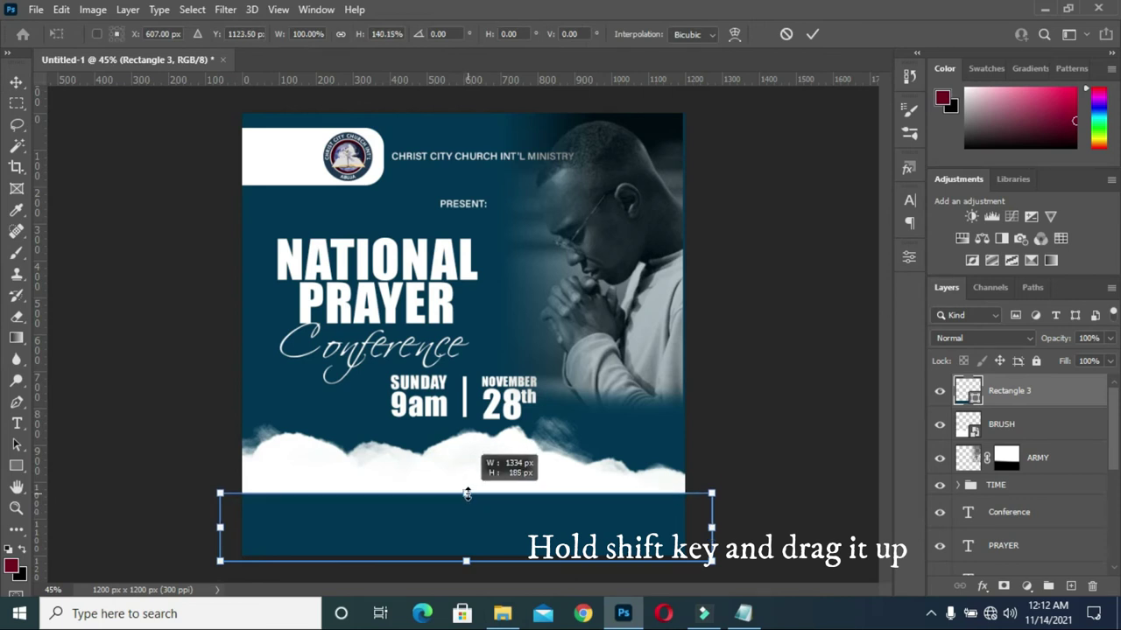
click(812, 35)
Clear the selections on the footer bar, TIME group and canvas.
scroll(525, 569, up, 2)
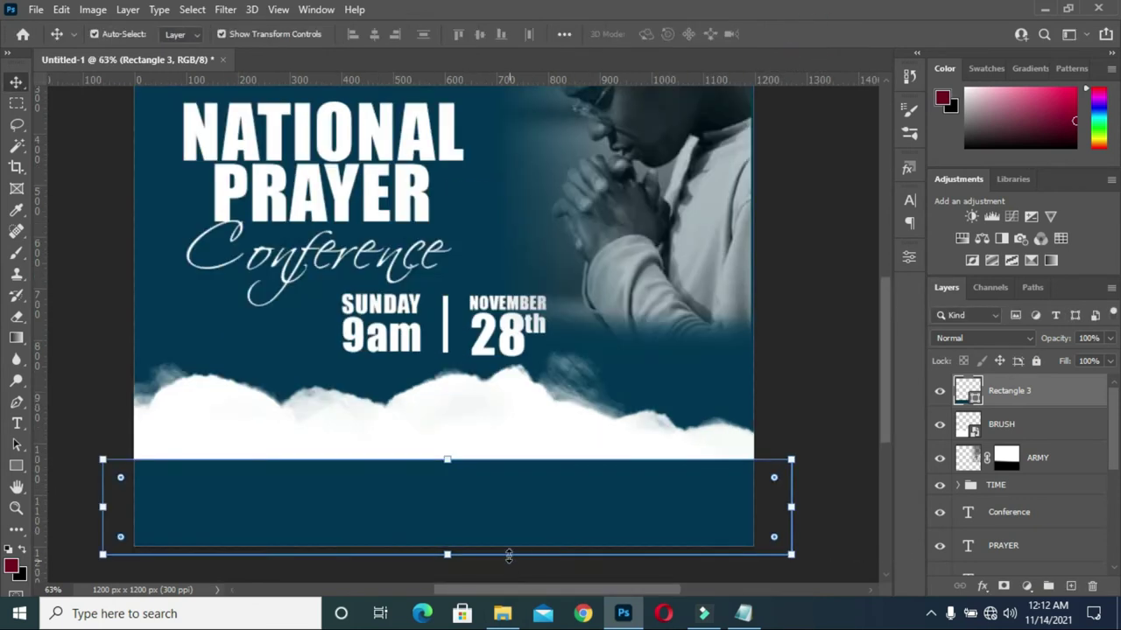
click(56, 308)
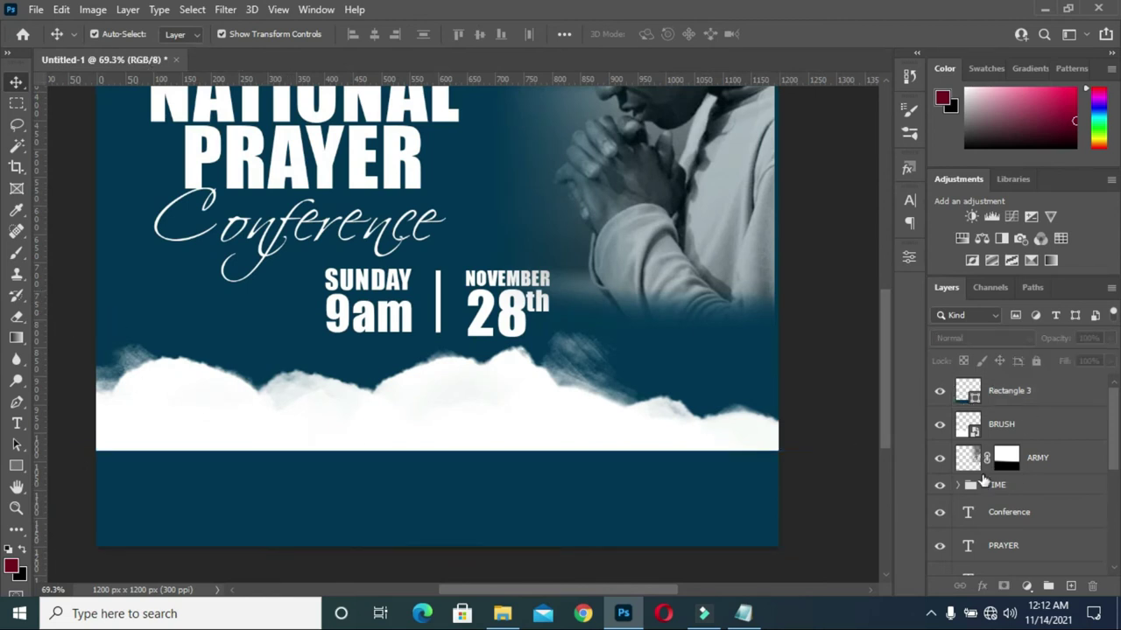
click(990, 484)
key(ctrl+a)
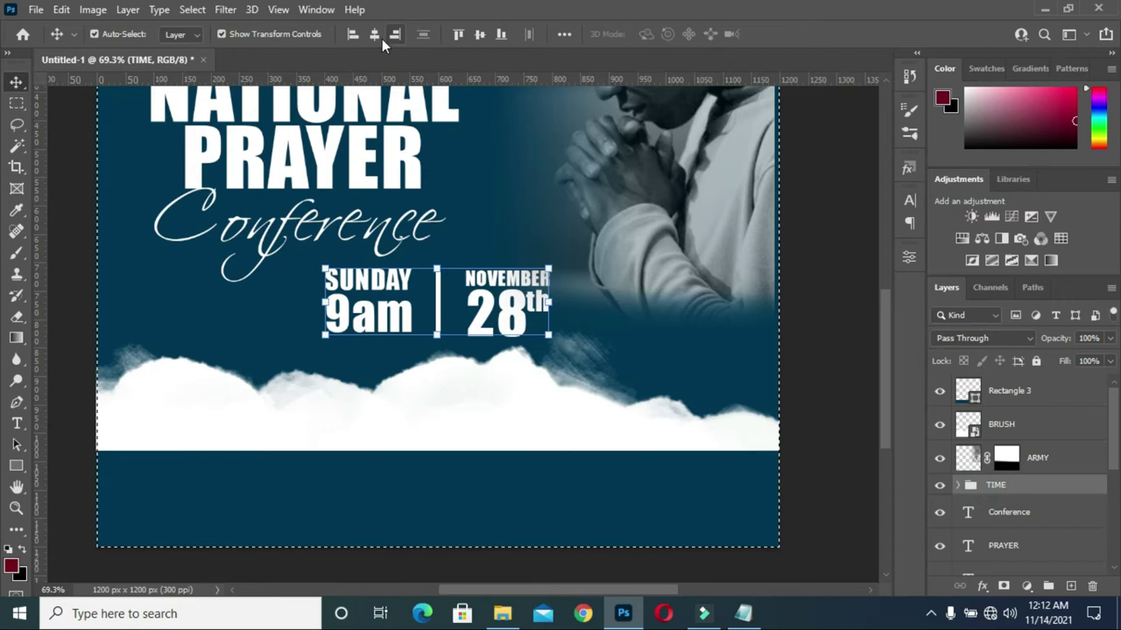
key(ctrl+d)
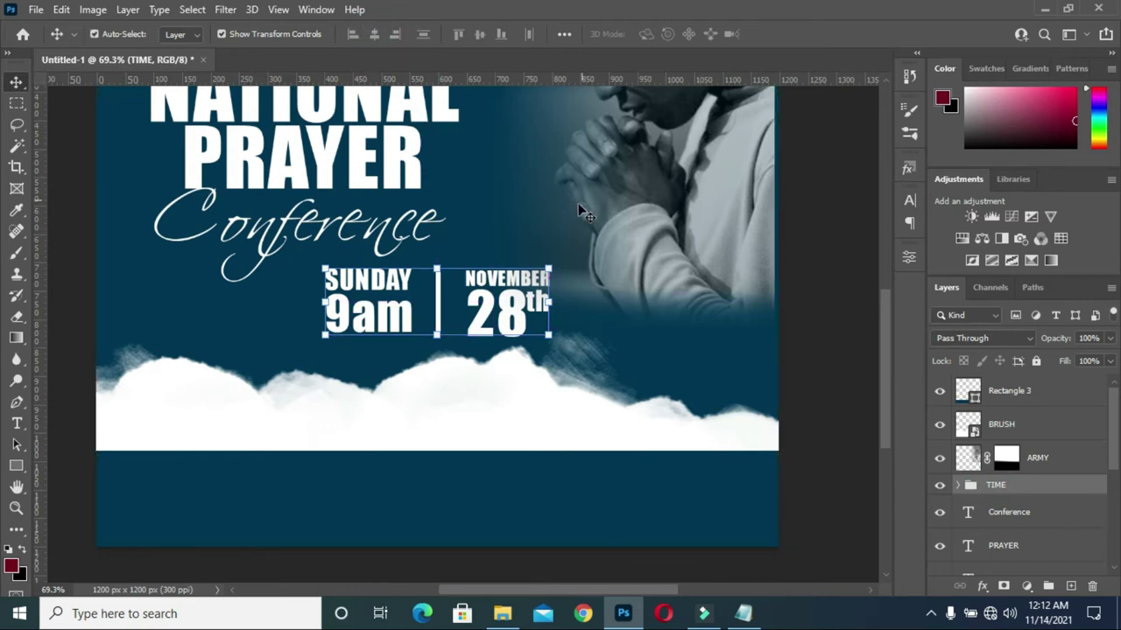
click(66, 305)
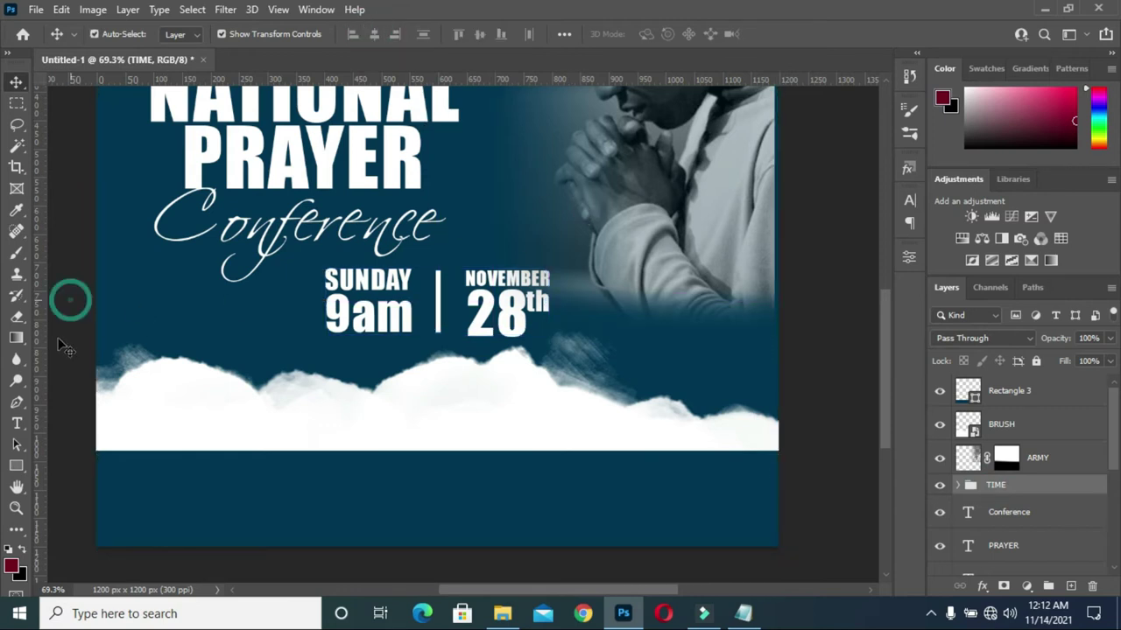
Draw a white 397 by 116 px rectangle straddling the clouds and navy footer.
click(16, 467)
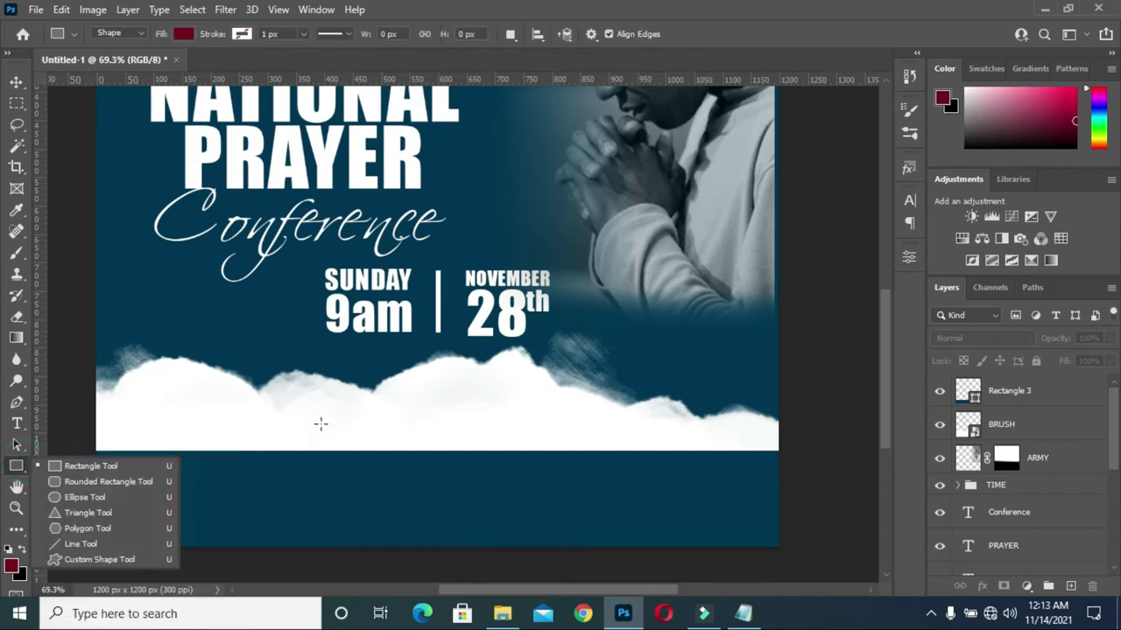
mouse_move(318, 424)
mouse_down()
mouse_move(560, 472)
mouse_move(544, 475)
mouse_move(543, 490)
mouse_up()
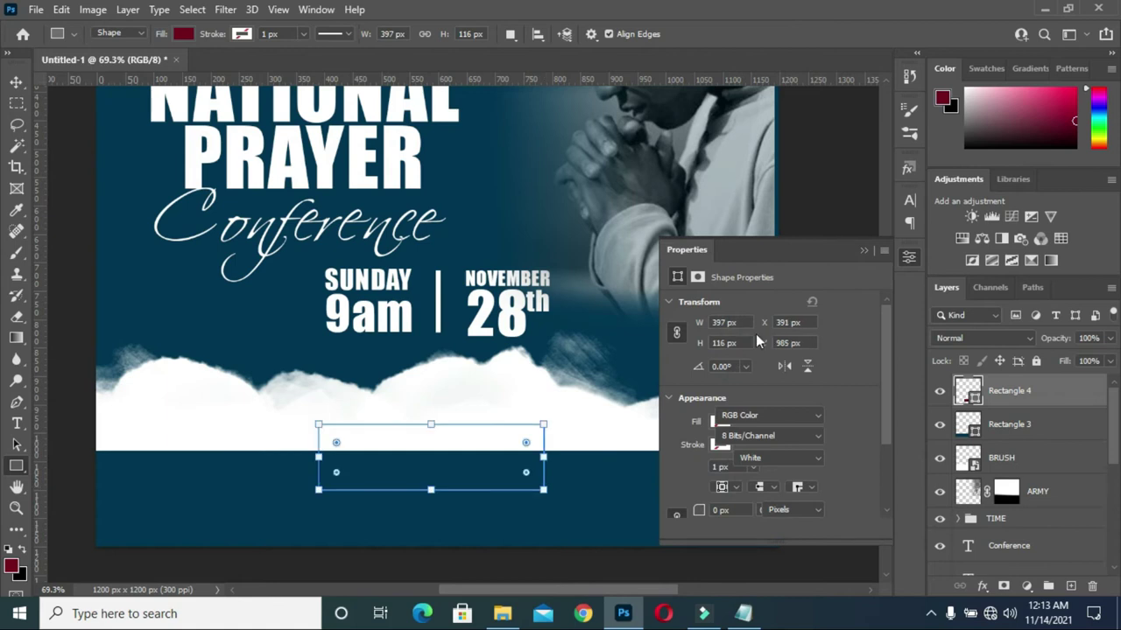
click(16, 81)
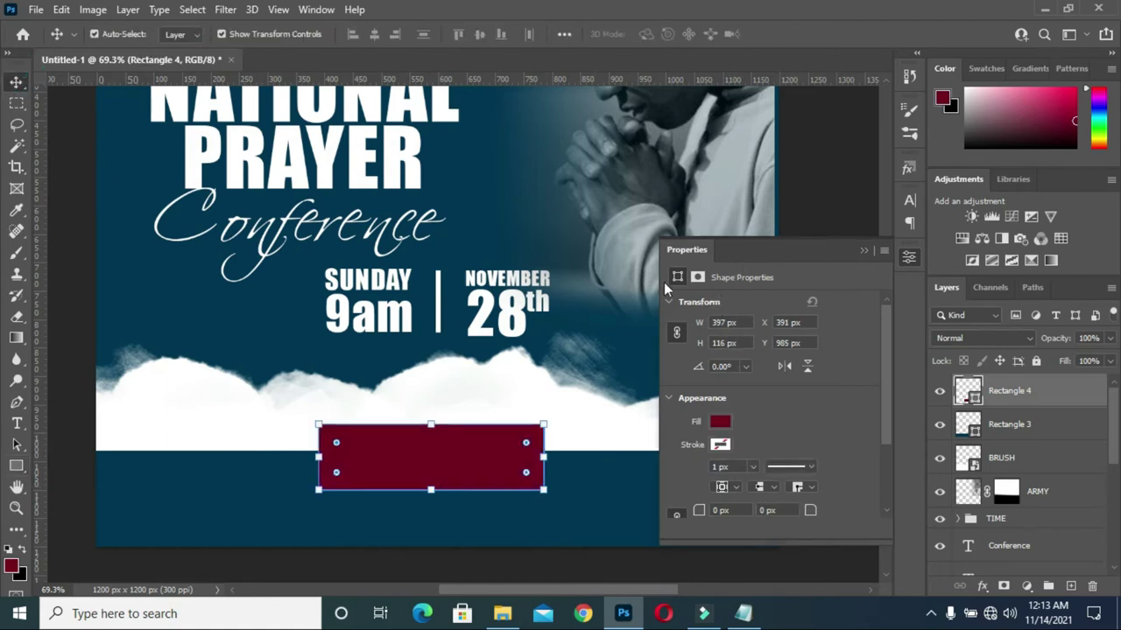
click(717, 425)
click(693, 404)
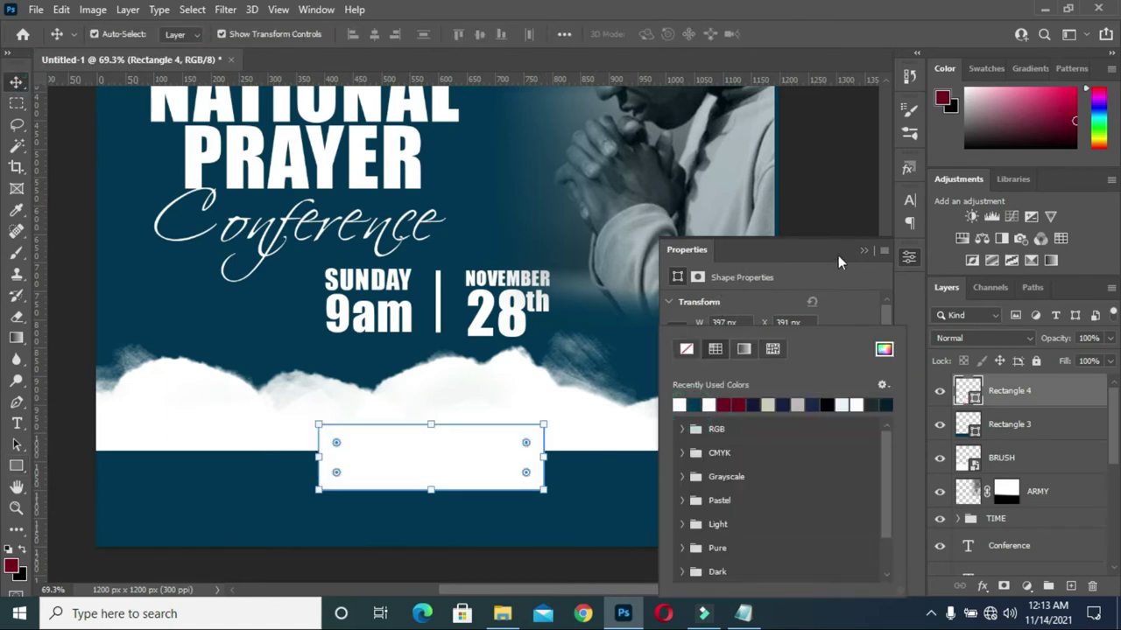
click(863, 251)
click(54, 153)
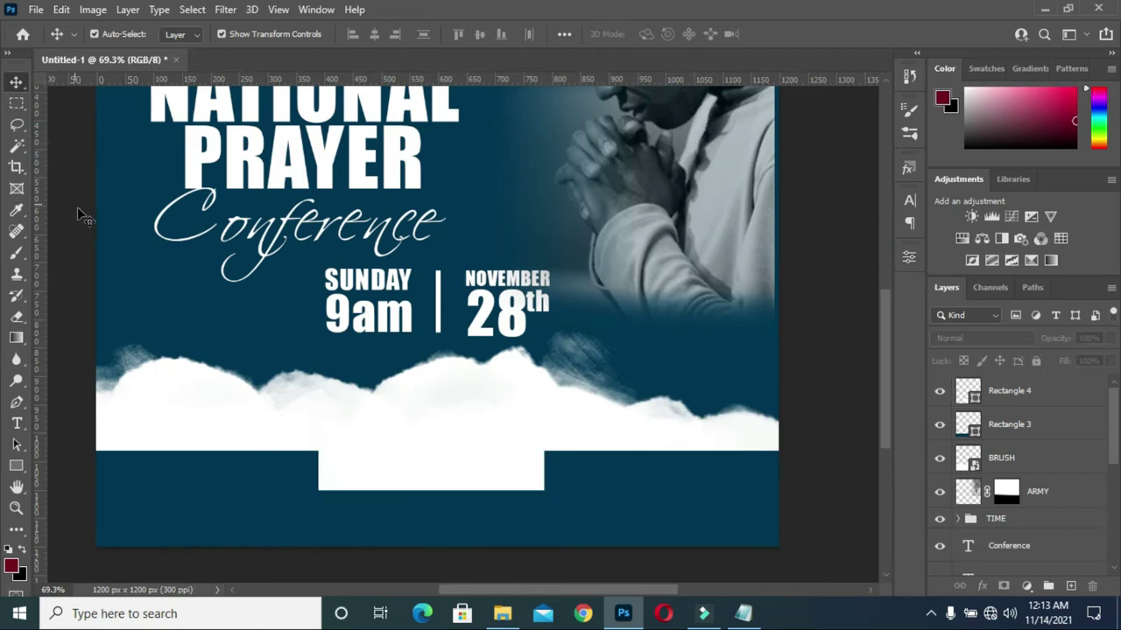
Centre the white rectangle horizontally and copy the three address lines from Notepad.
key(ctrl+a)
click(1018, 391)
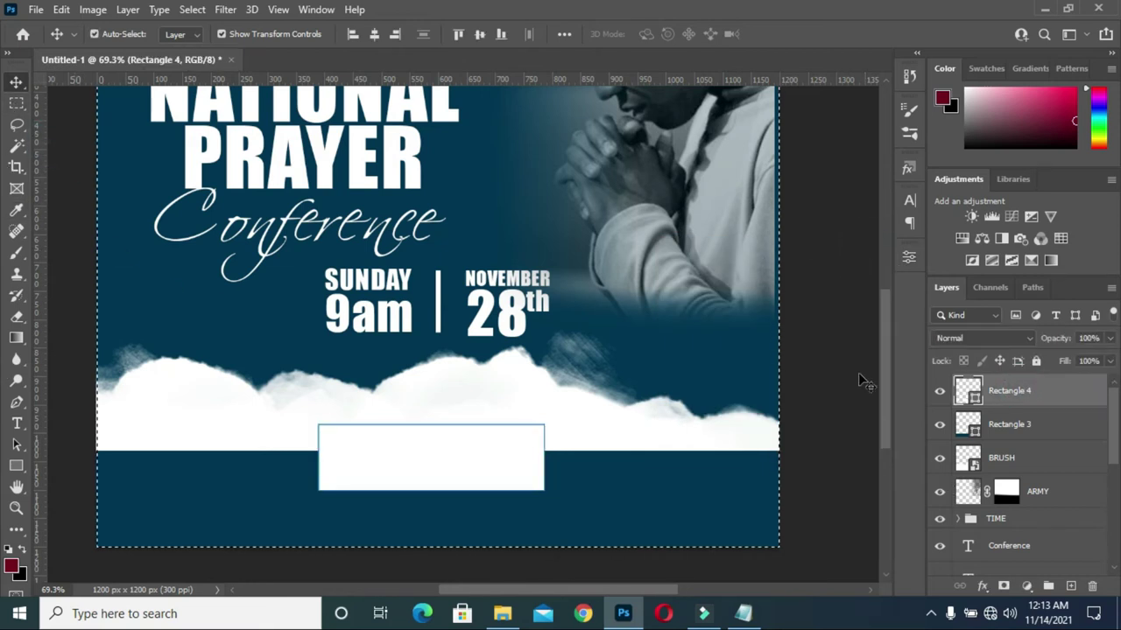
click(373, 33)
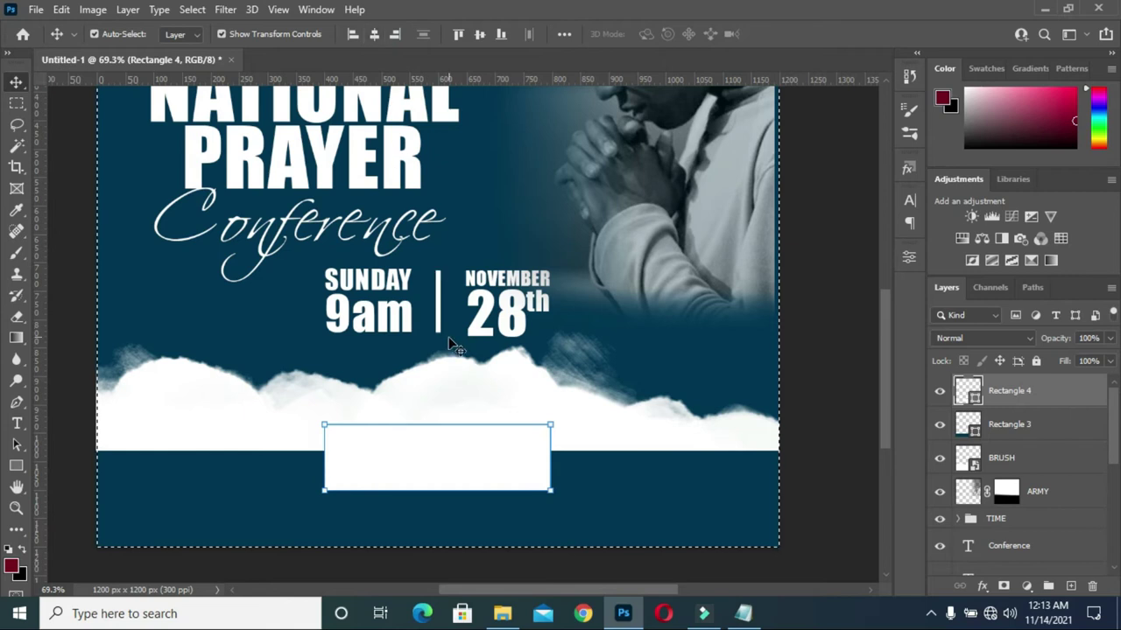
click(835, 382)
click(742, 613)
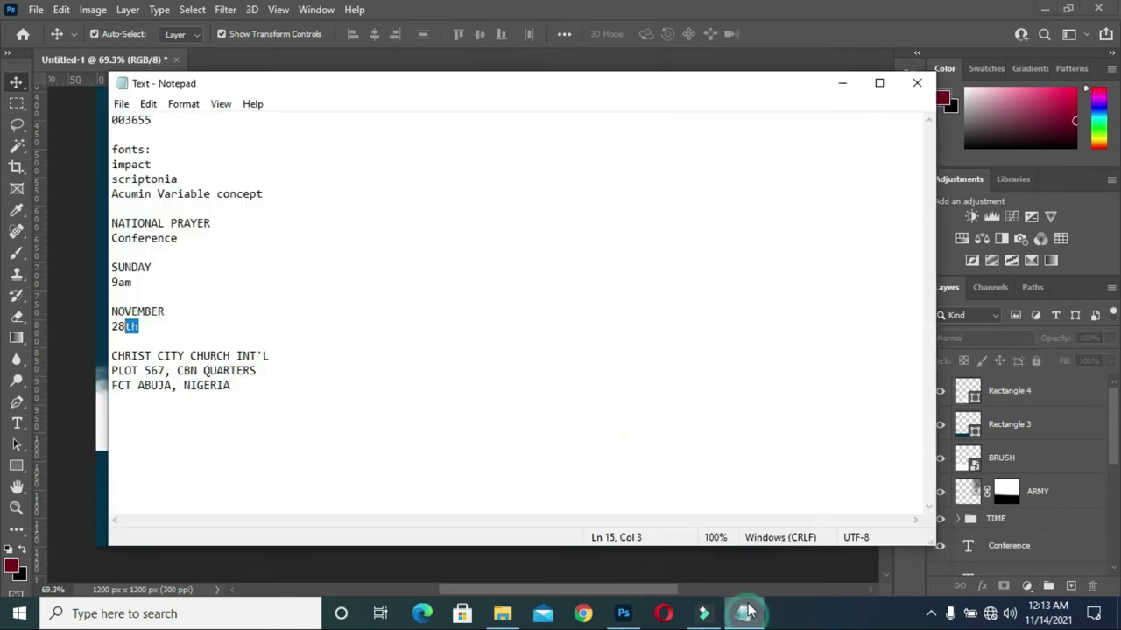
drag(233, 387, 111, 357)
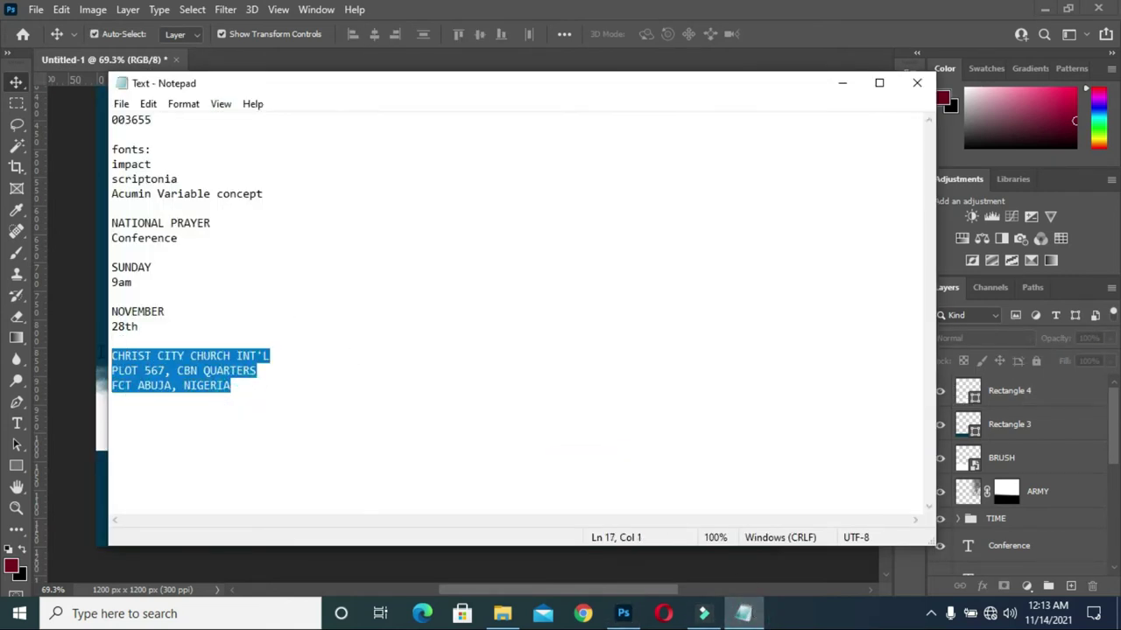
Paste the address as a Raleway text layer above the white tab.
click(842, 82)
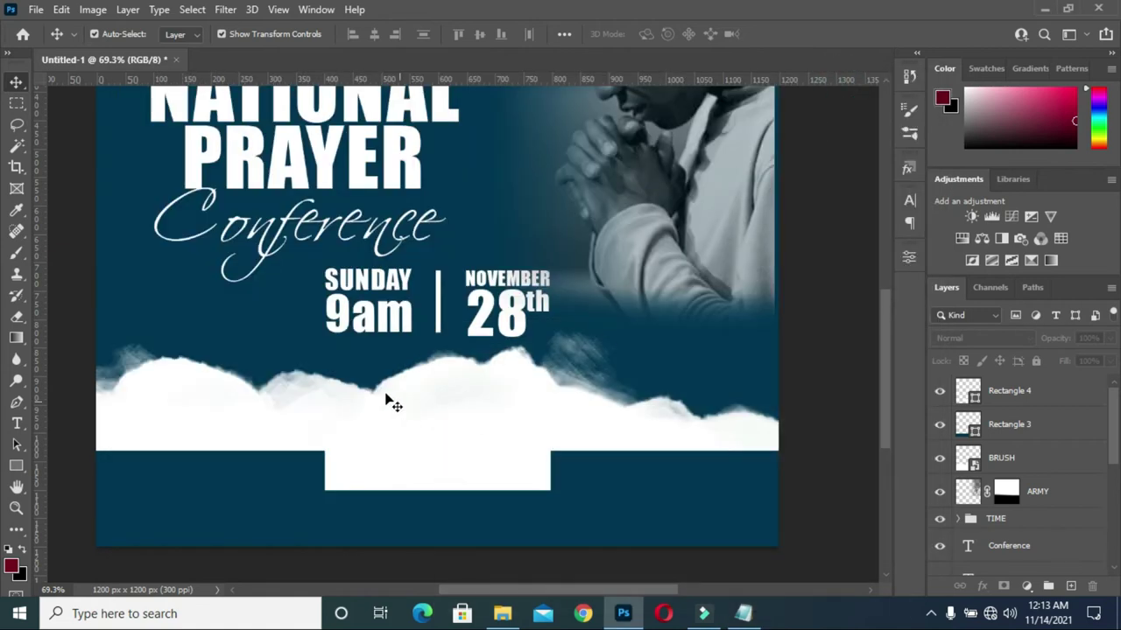
click(17, 423)
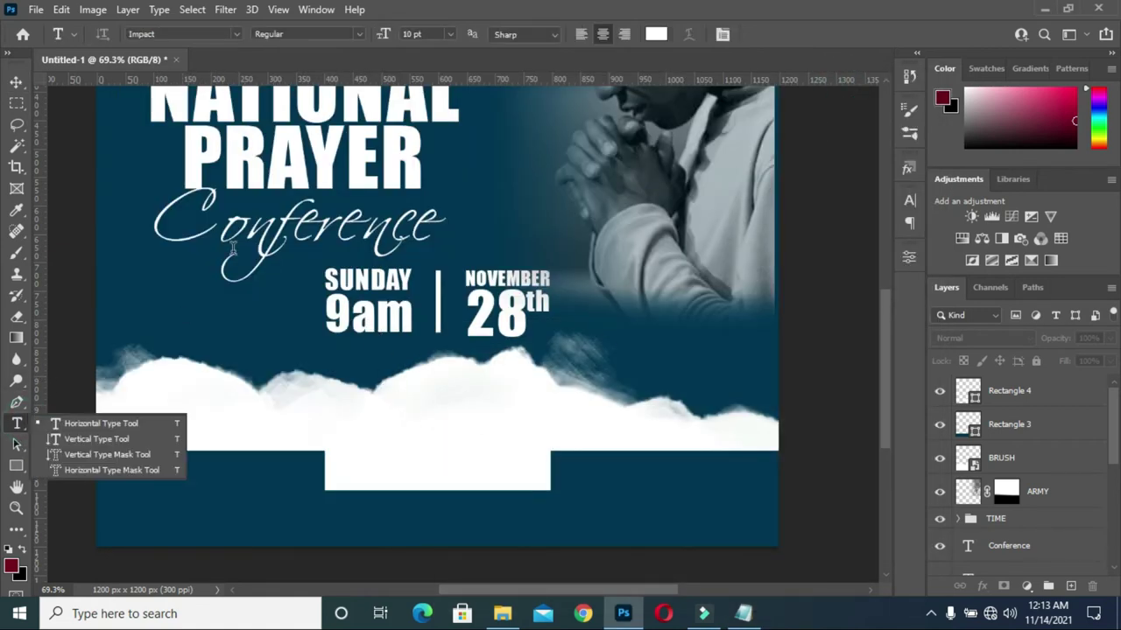
click(236, 33)
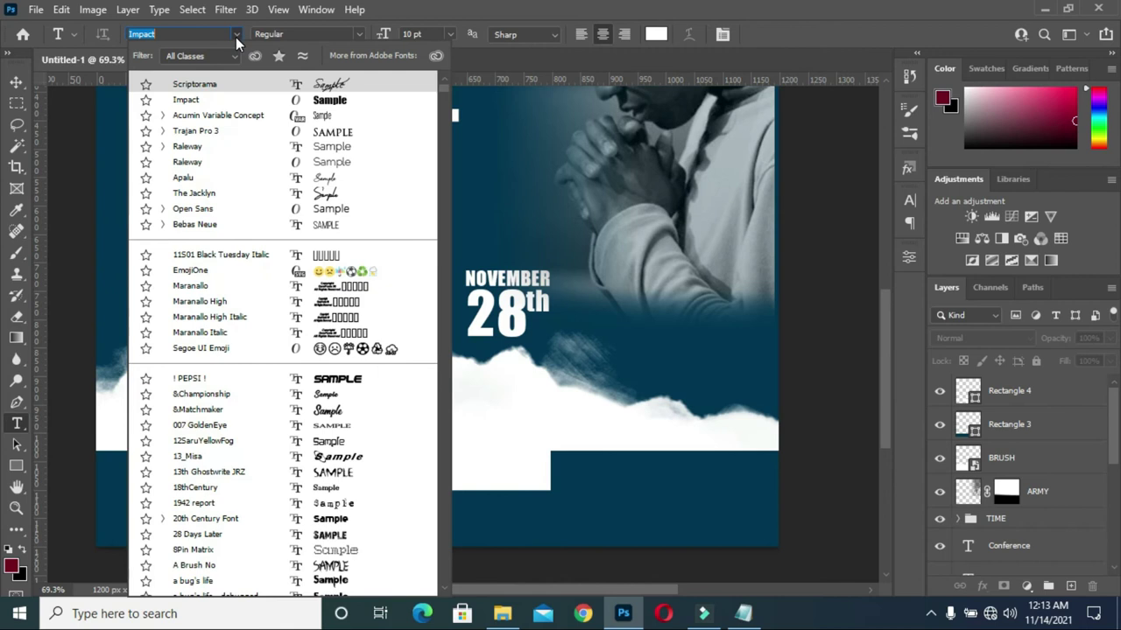
click(180, 153)
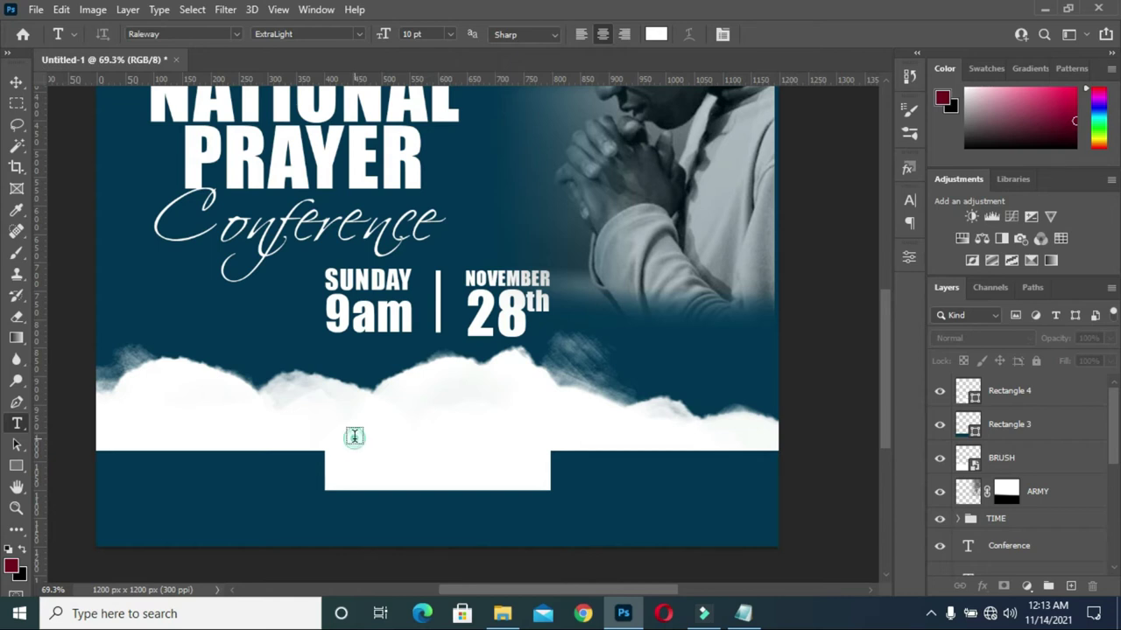
click(428, 426)
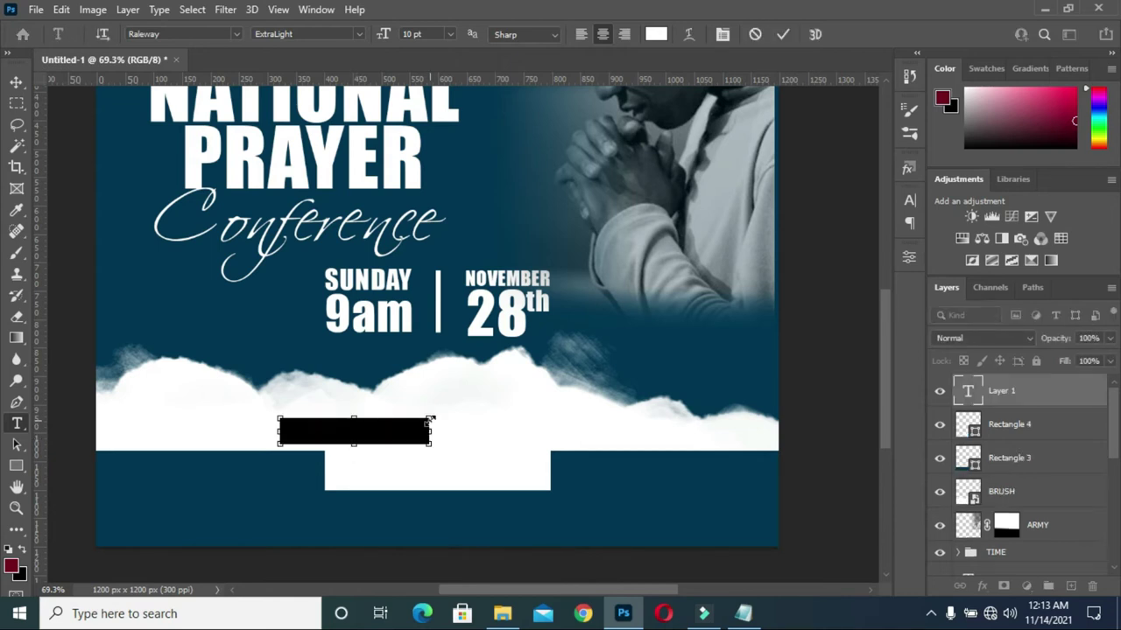
key(ctrl+v)
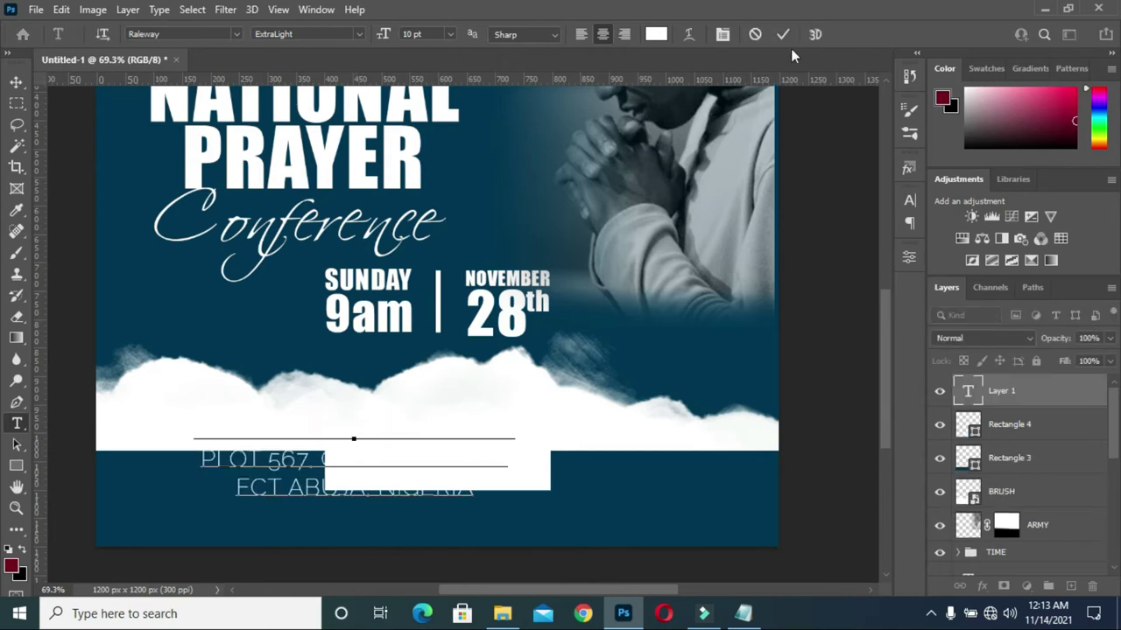
click(782, 34)
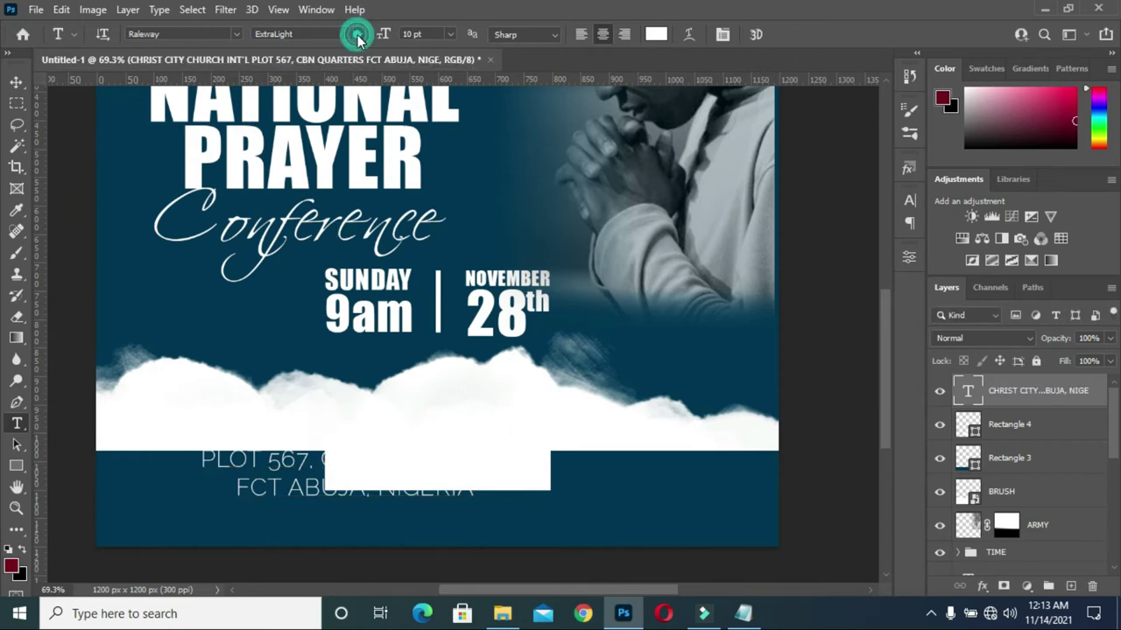
Make the address SemiBold and black, and move it toward the tab.
click(358, 35)
click(308, 143)
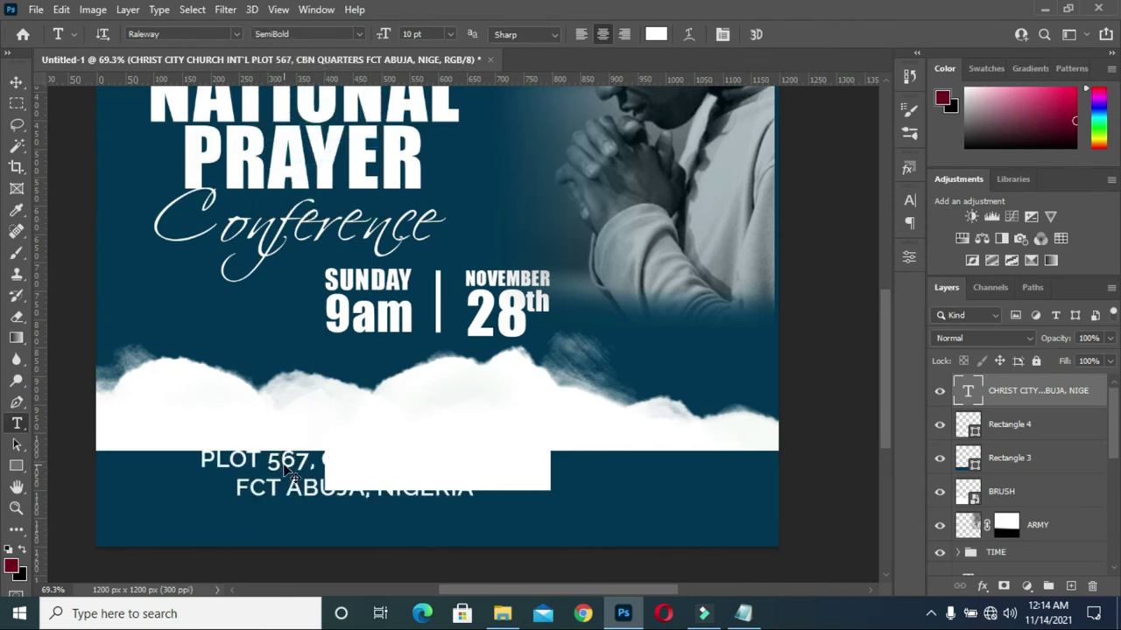
drag(362, 468, 503, 457)
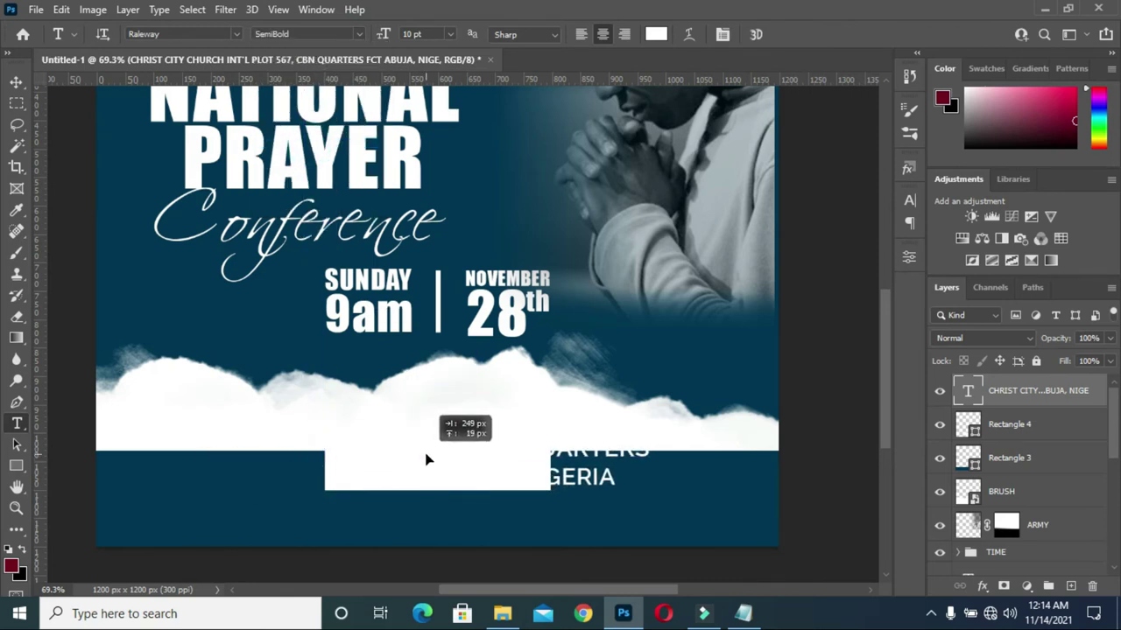
click(658, 37)
drag(671, 373, 581, 418)
click(994, 174)
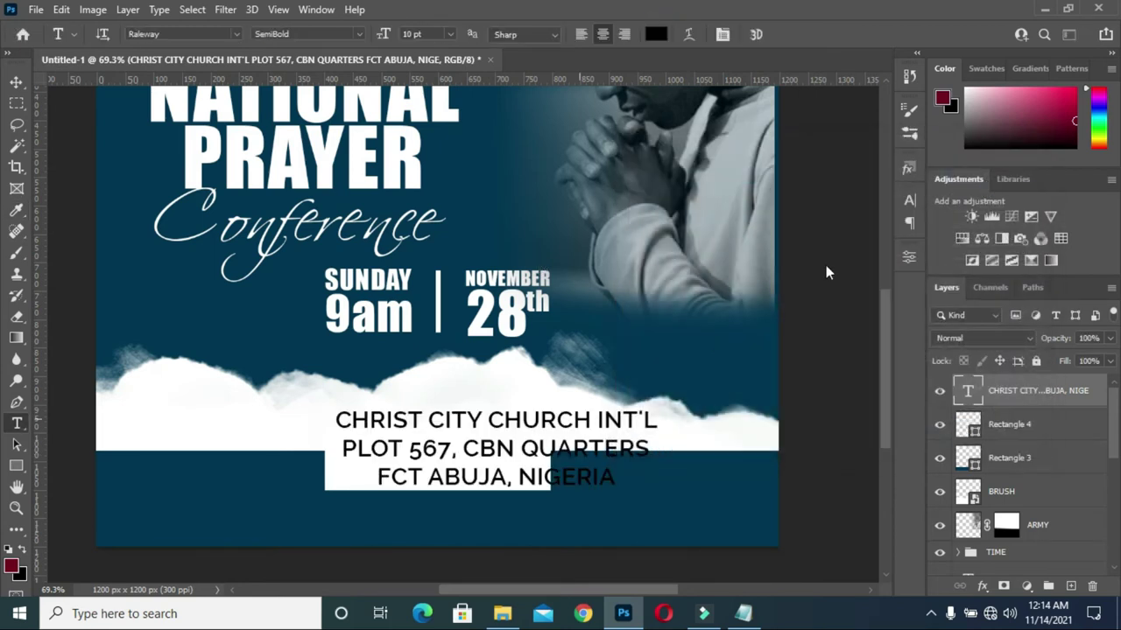
Scale the address to about 57% inside the white tab, then choose File > Place Embedded.
click(15, 82)
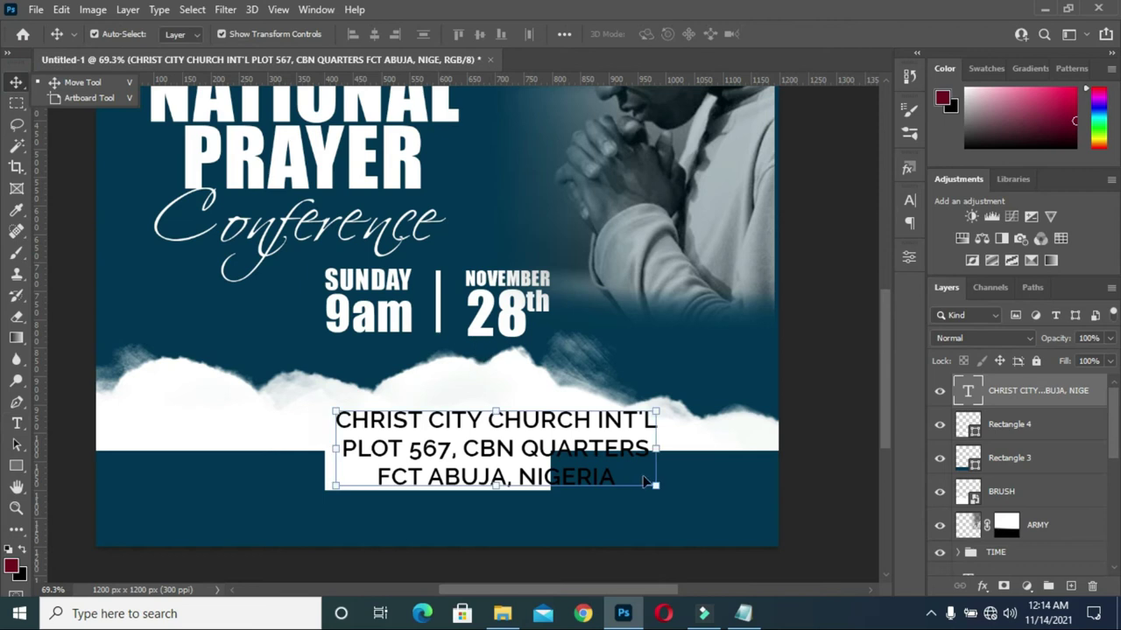
mouse_move(655, 487)
mouse_down()
mouse_move(540, 477)
mouse_move(472, 452)
mouse_up()
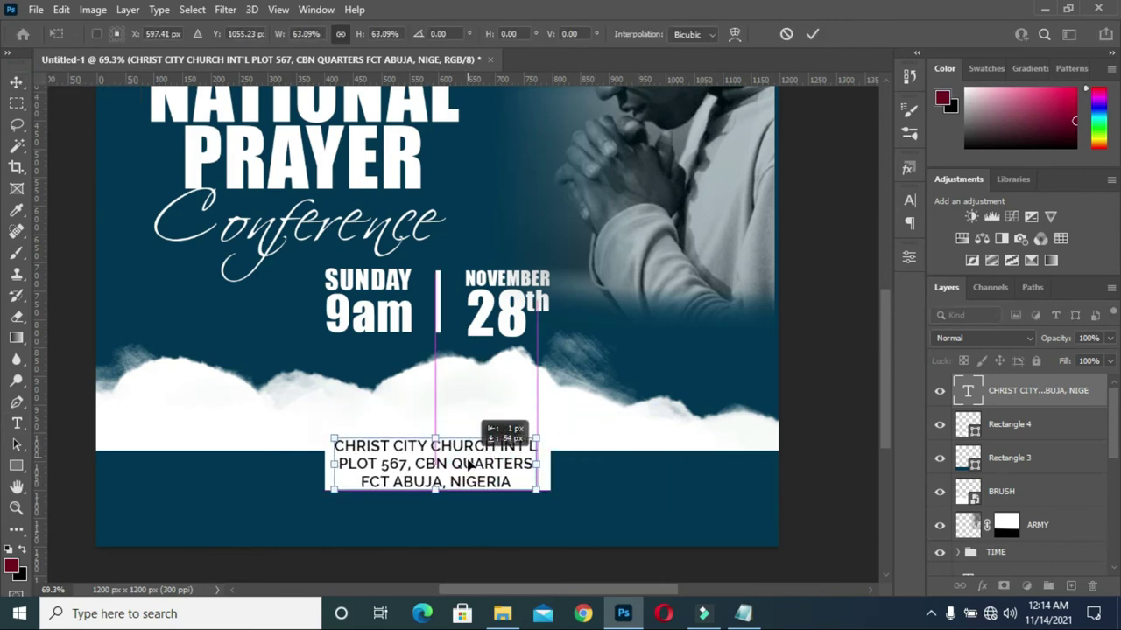
drag(337, 430, 359, 435)
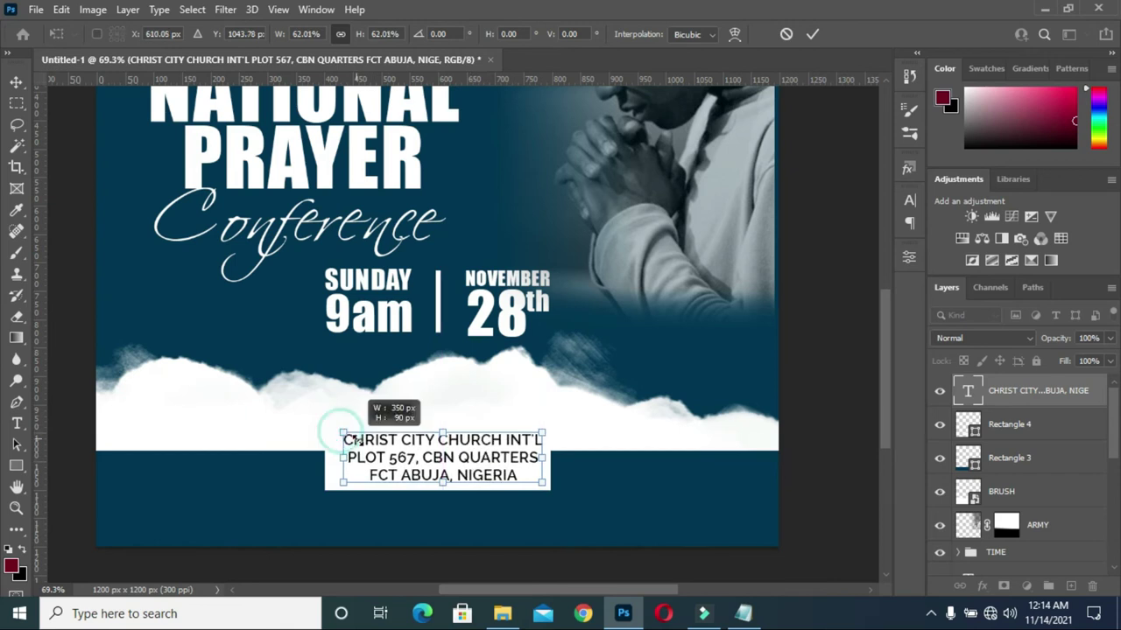
click(812, 33)
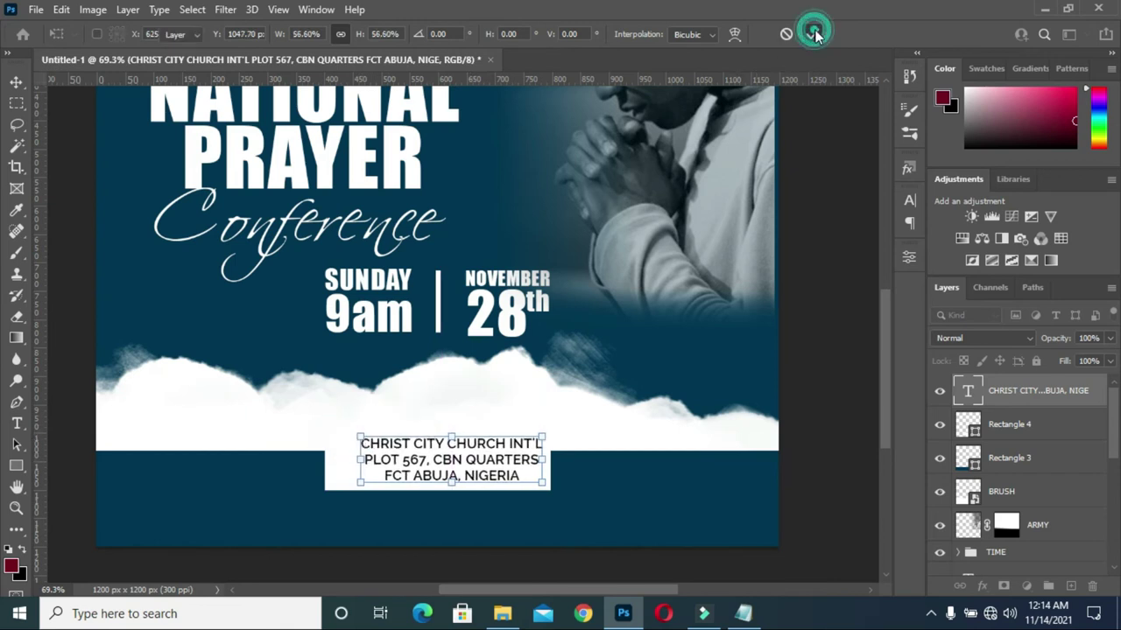
click(37, 11)
click(92, 351)
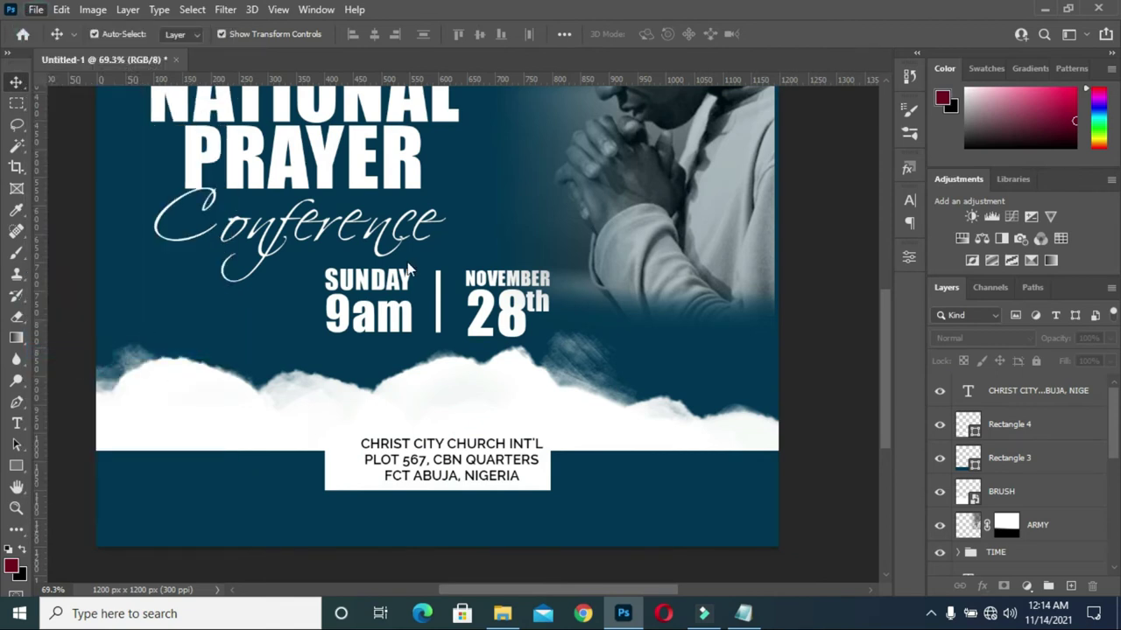
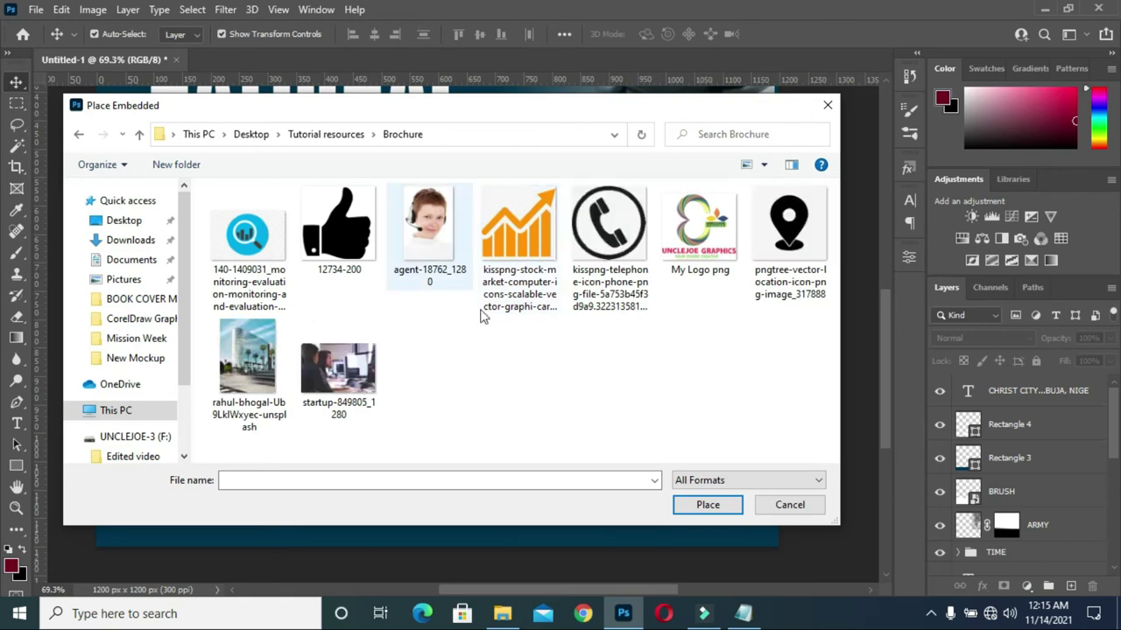
Place the pngtree location-pin image and scale it to about 2.83% beside the church address.
click(713, 505)
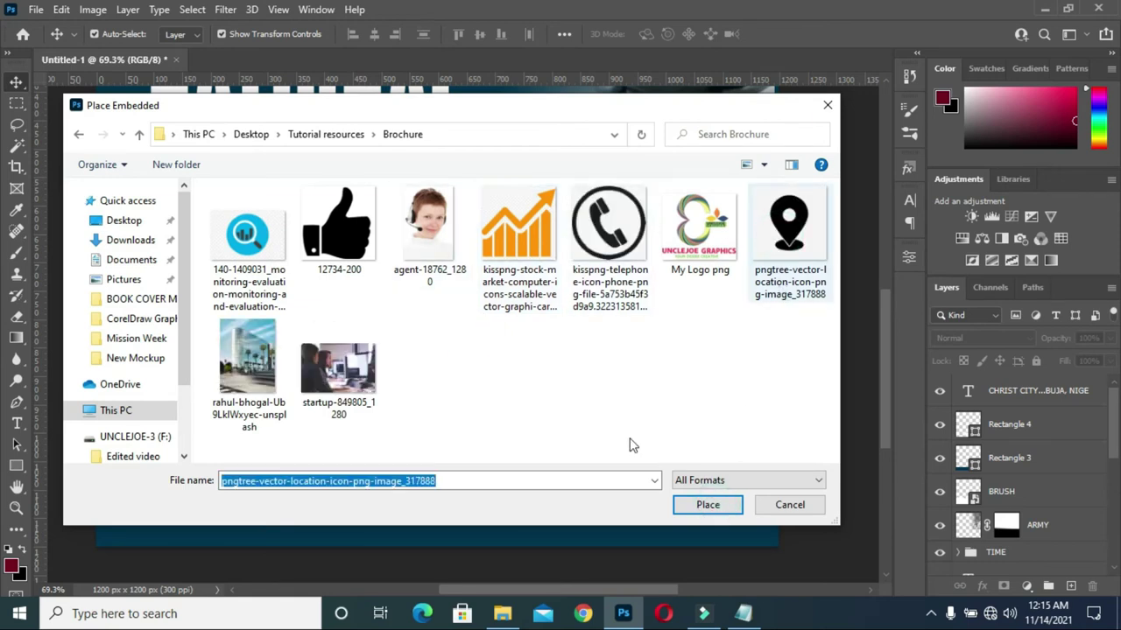
scroll(682, 228, down, 3)
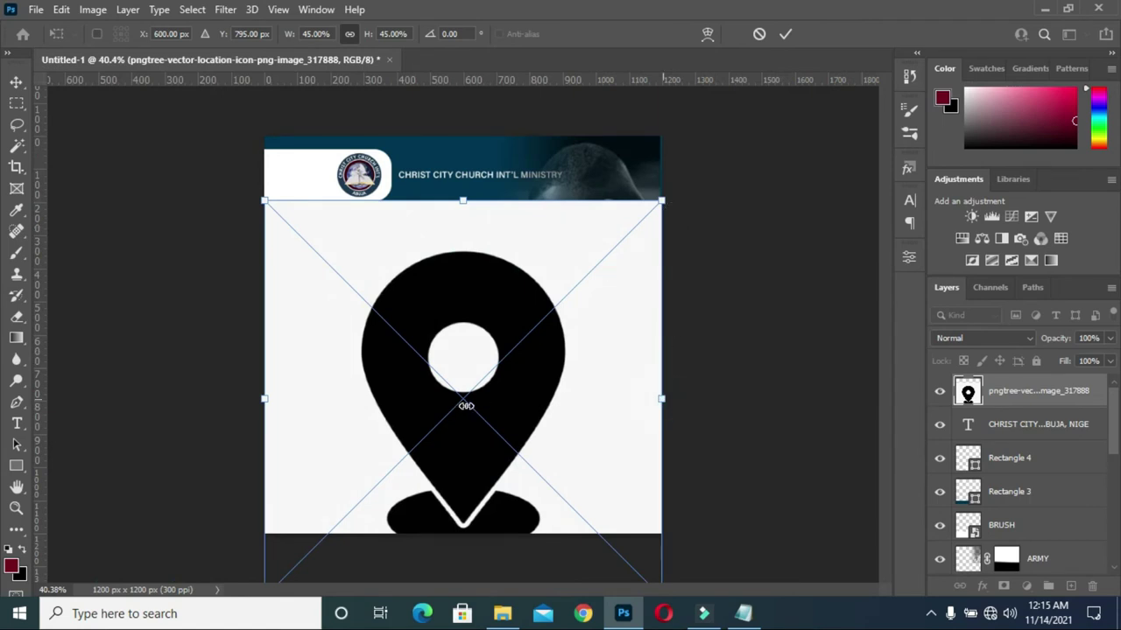
mouse_move(400, 394)
mouse_down()
mouse_move(388, 395)
mouse_move(523, 417)
mouse_up()
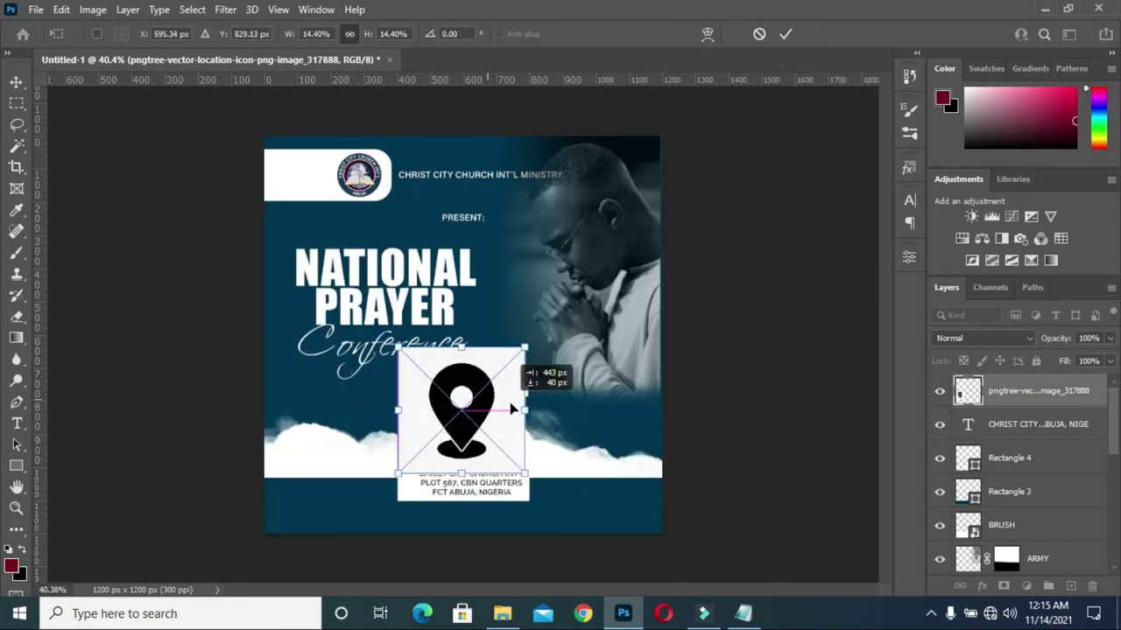
drag(546, 481, 488, 421)
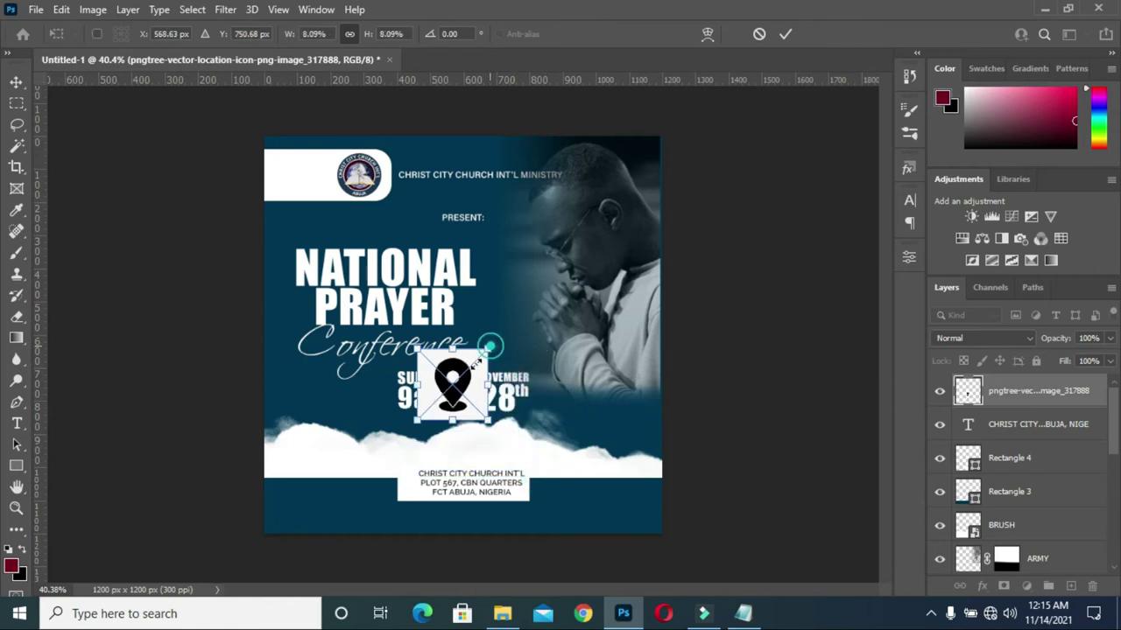
mouse_move(477, 359)
mouse_down()
mouse_move(442, 391)
mouse_move(393, 563)
mouse_up()
scroll(418, 474, up, 2)
scroll(418, 473, up, 2)
mouse_move(429, 490)
mouse_down()
mouse_move(405, 515)
mouse_move(403, 547)
mouse_up()
Commit the pin's size and position, then rasterize the pin layer.
scroll(403, 547, up, 5)
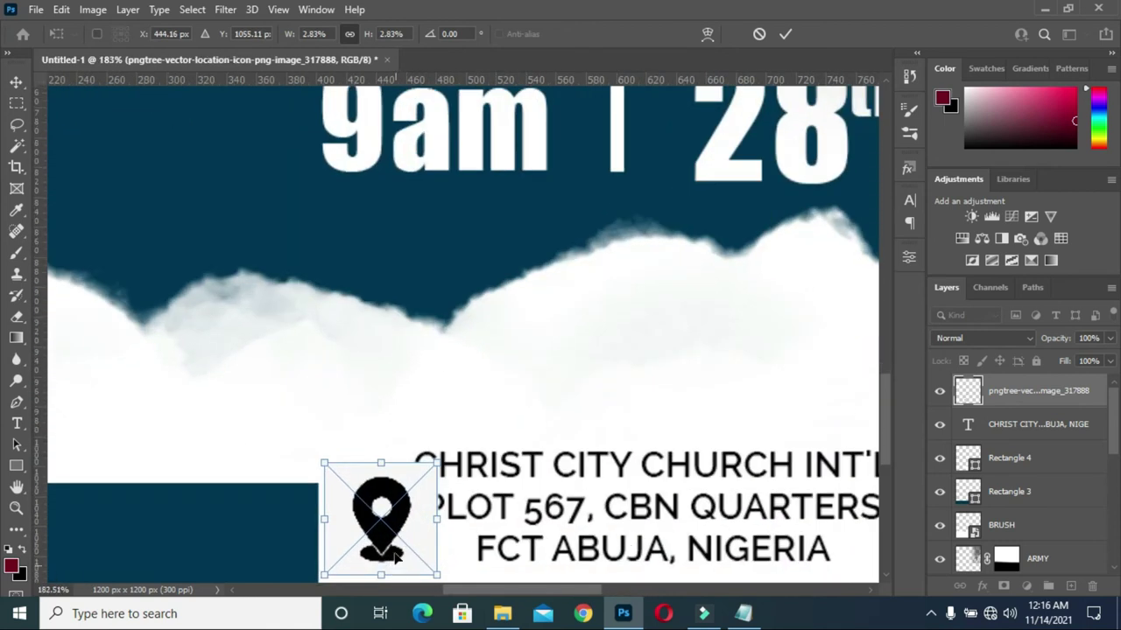
scroll(407, 516, up, 3)
drag(889, 439, 887, 473)
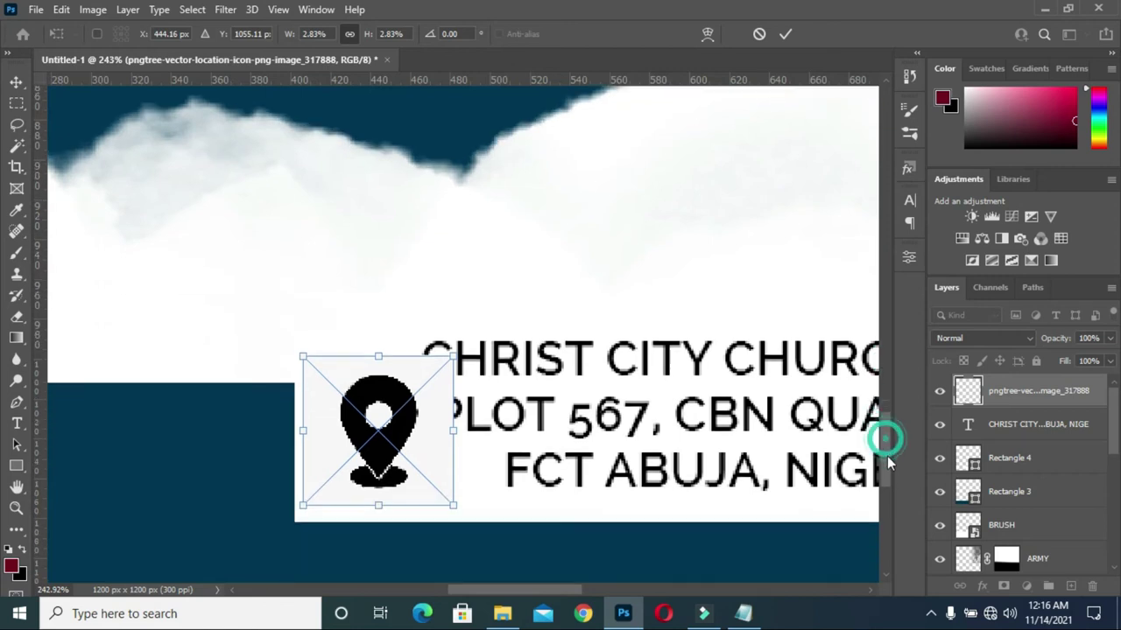
click(785, 34)
right_click(996, 391)
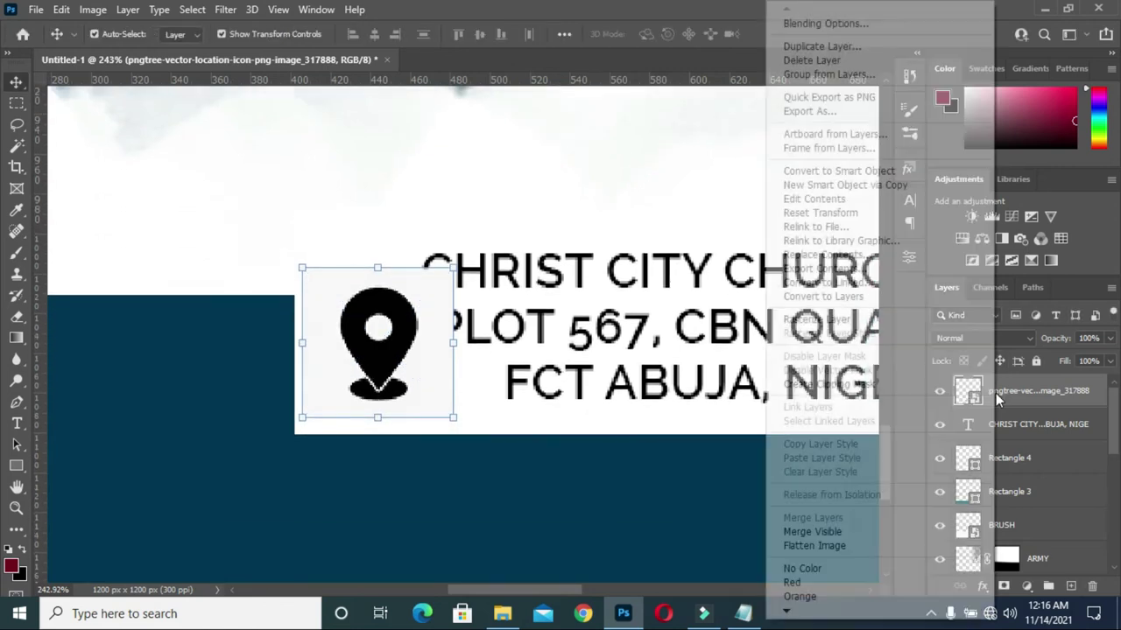
click(830, 322)
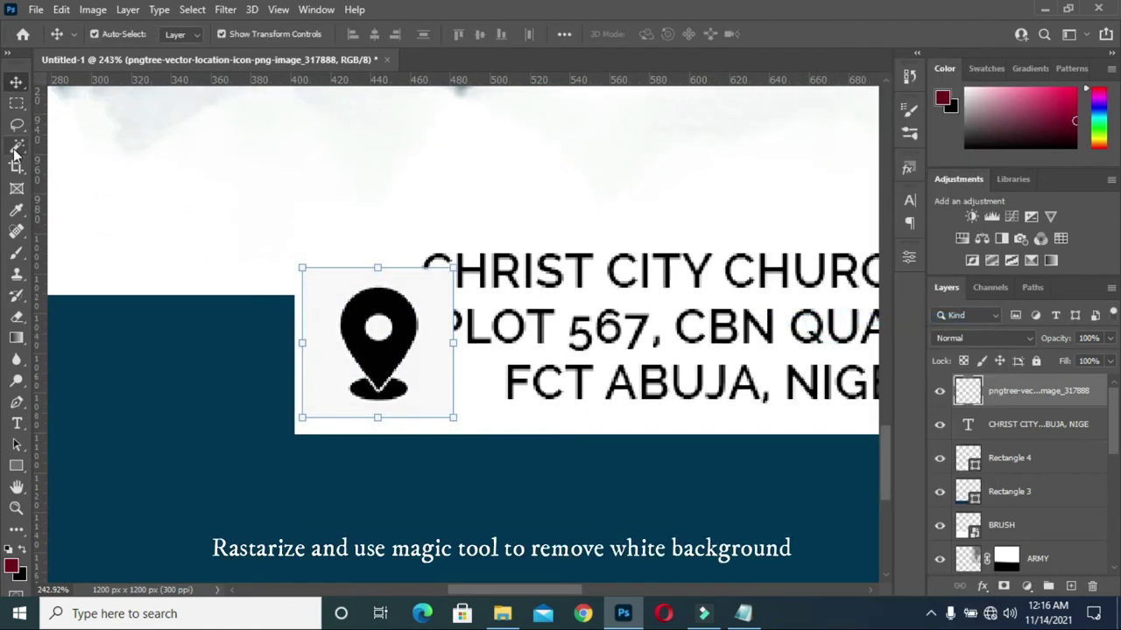
Delete the pin's white background with the Magic Wand, leaving only the black pin.
click(15, 145)
click(322, 351)
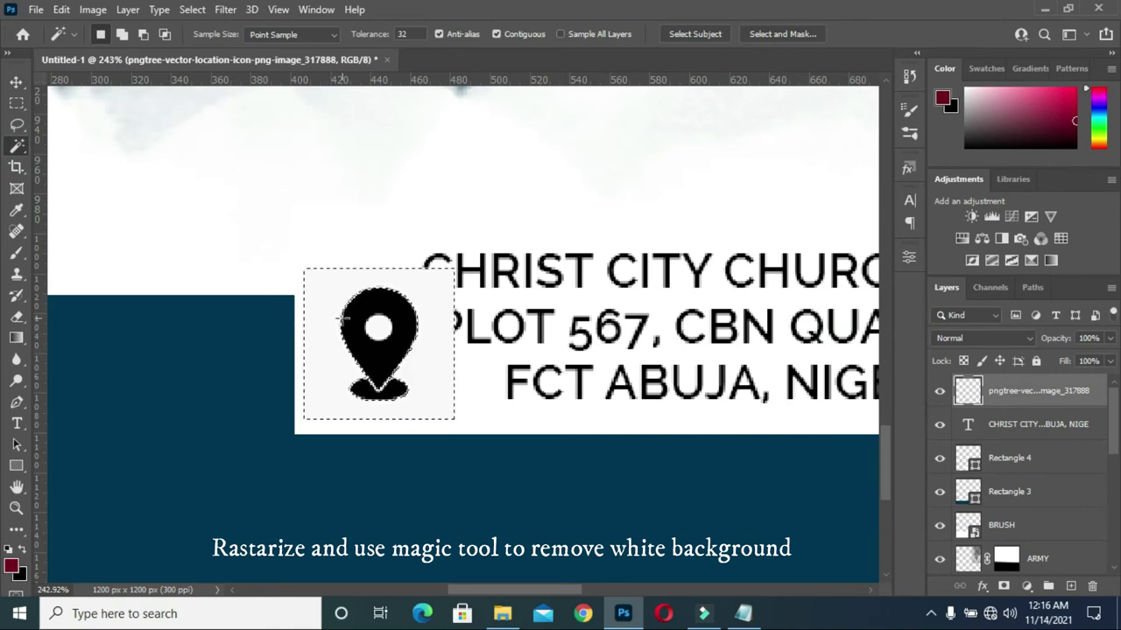
key(Delete)
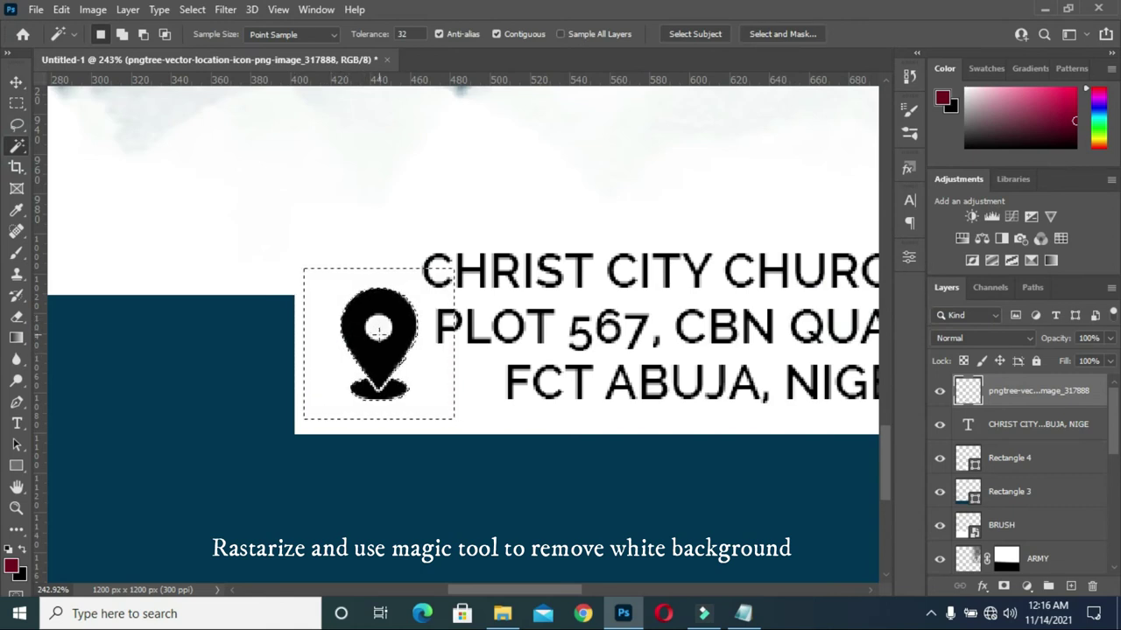
click(381, 331)
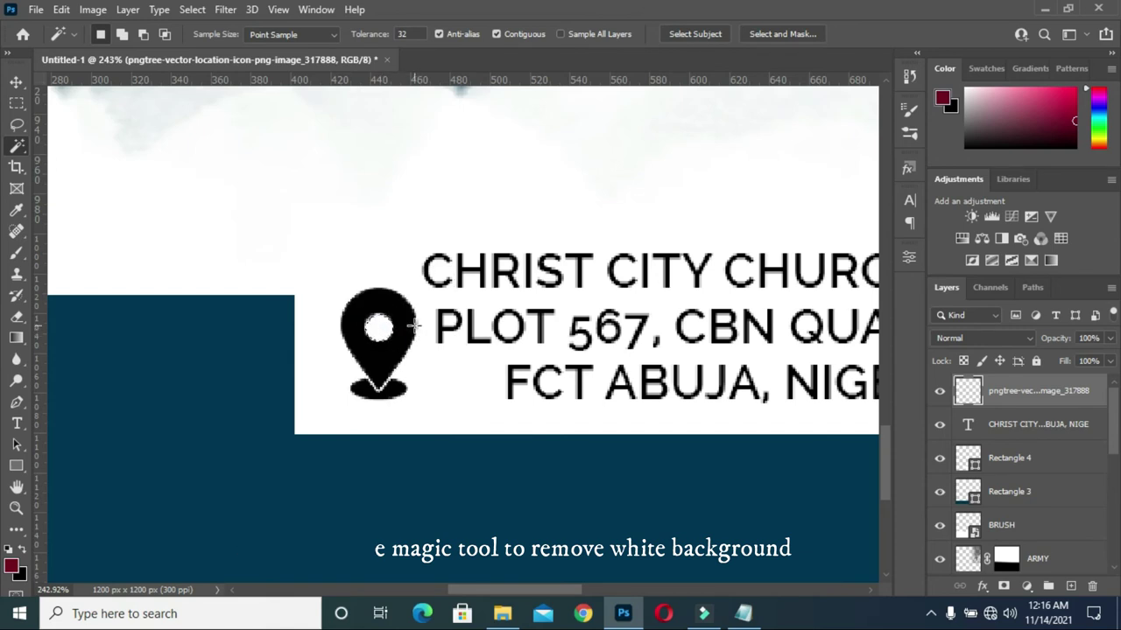
click(16, 82)
Scale the location pin down further and commit its new size.
mouse_move(416, 401)
mouse_down()
mouse_move(379, 346)
mouse_move(391, 304)
mouse_up()
click(814, 35)
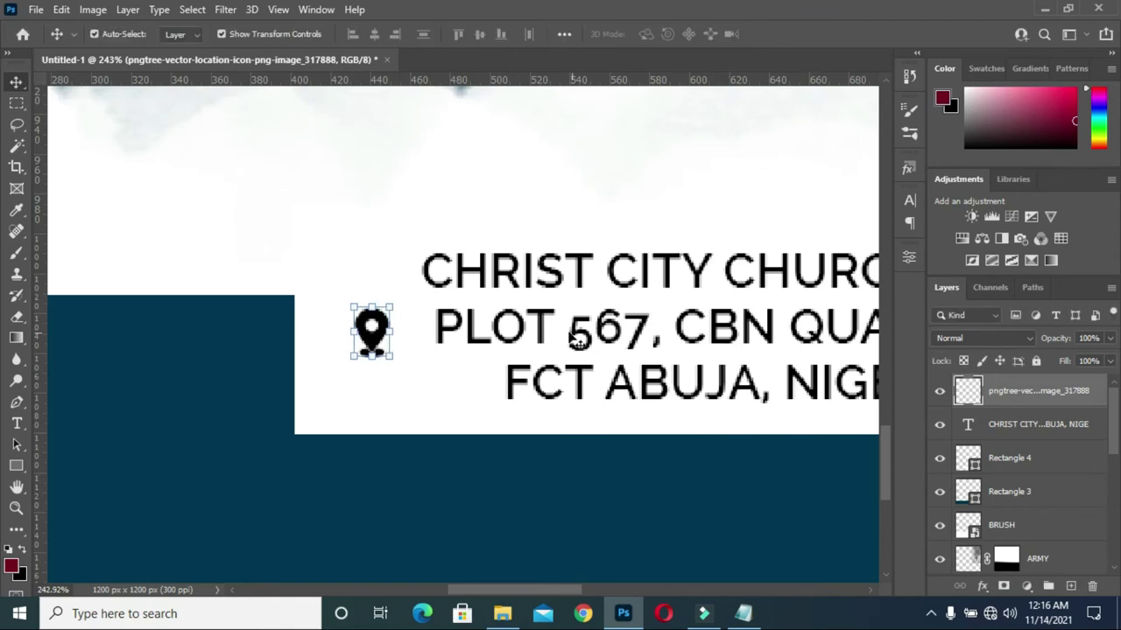
scroll(458, 325, down, 3)
scroll(490, 326, down, 2)
Left-align the church address text in the Paragraph panel and shift it left.
click(492, 325)
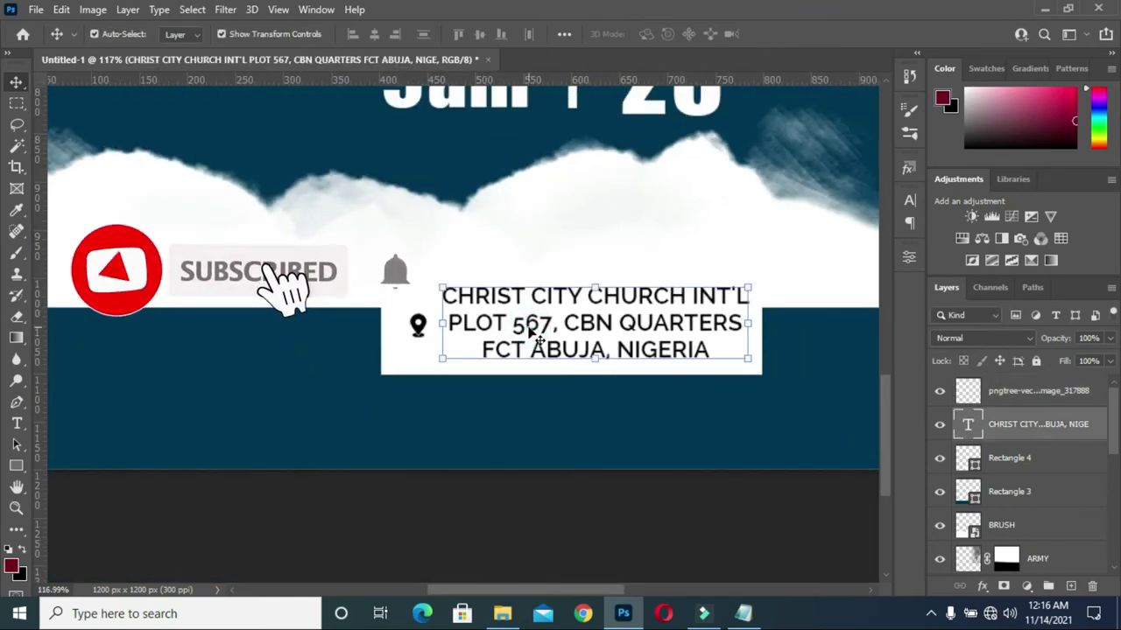
click(909, 199)
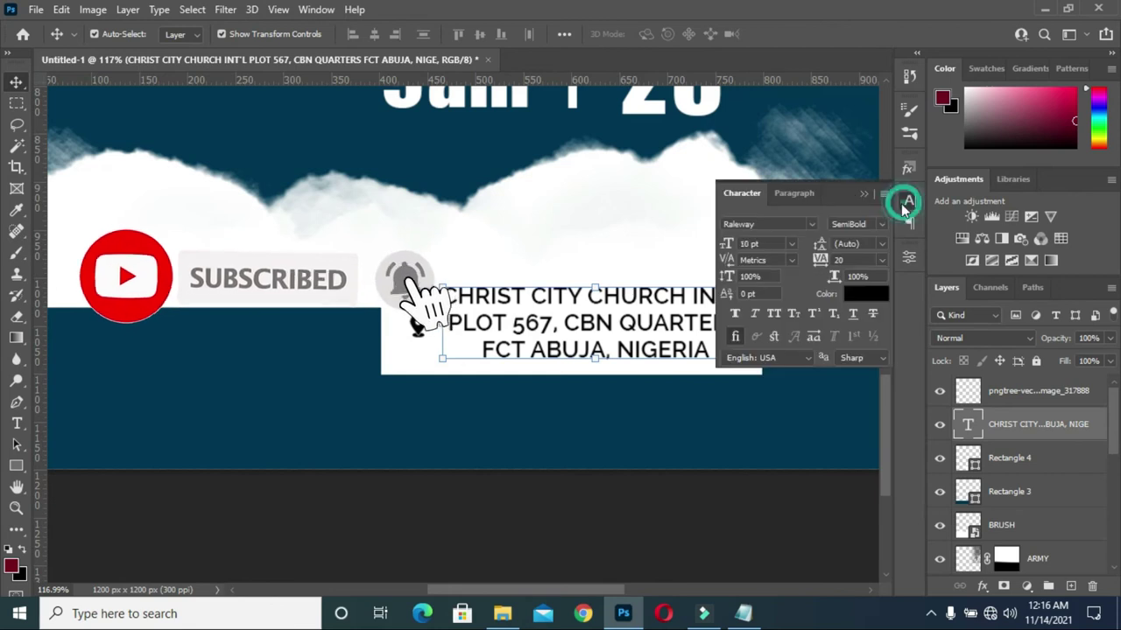
click(794, 192)
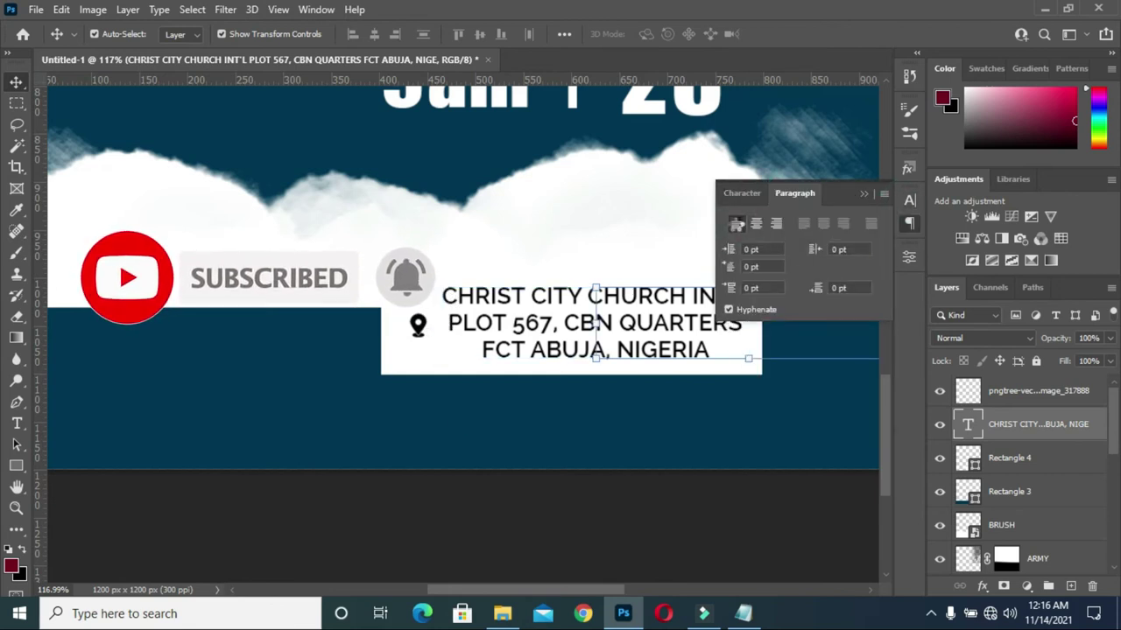
click(735, 224)
click(862, 194)
drag(736, 325, 573, 328)
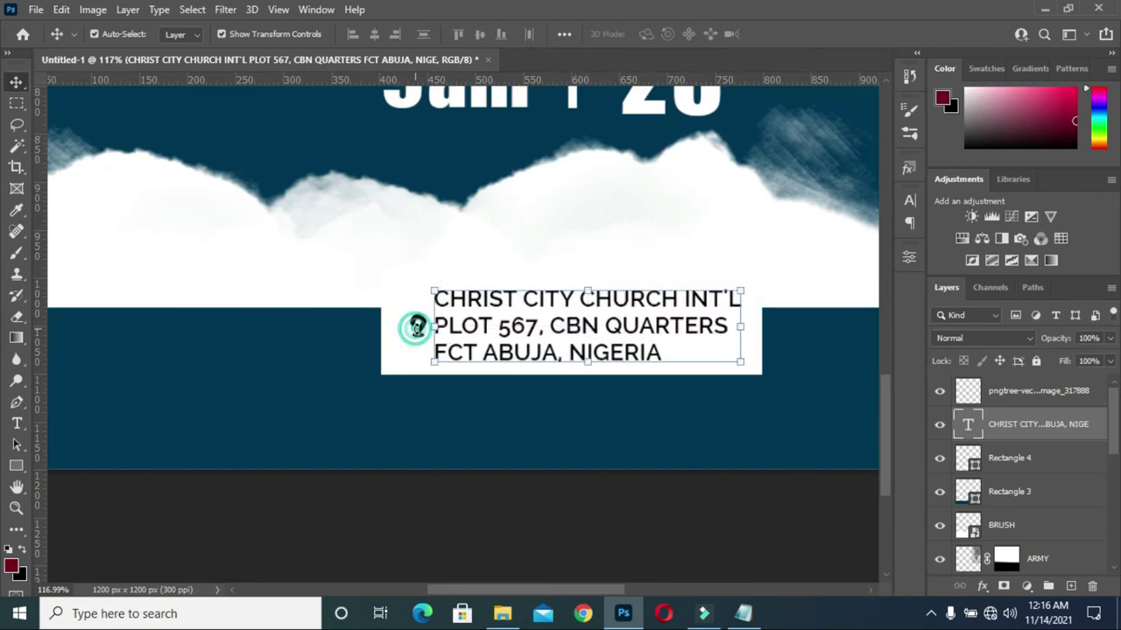
key(ctrl+t)
click(812, 35)
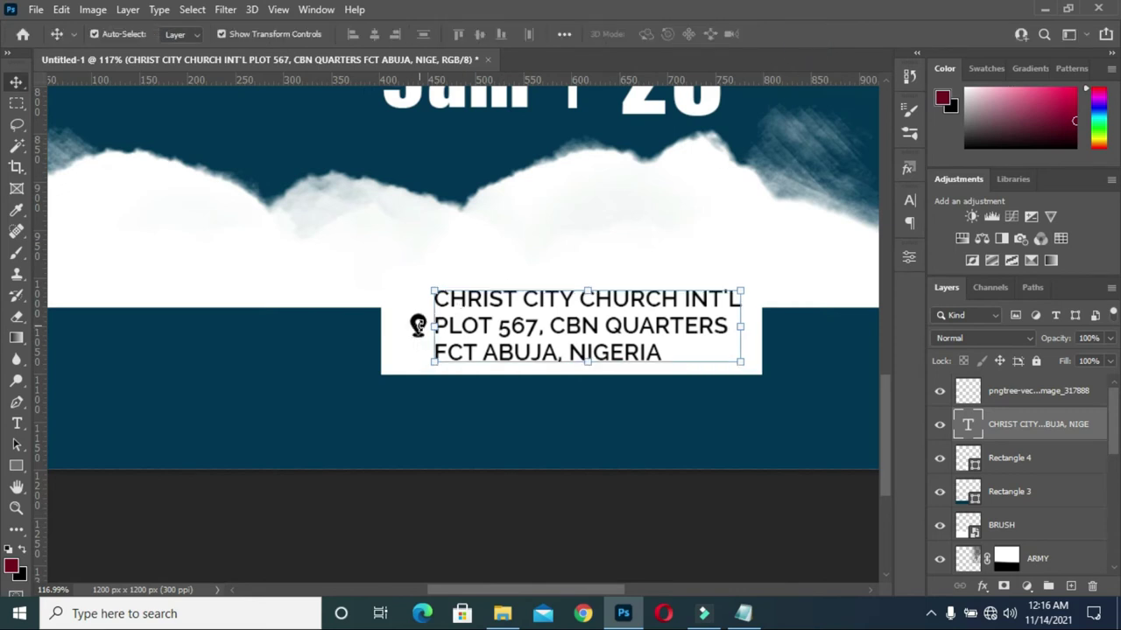
Fit the pin to the left of the address text and deselect all layers.
click(302, 345)
mouse_move(419, 331)
mouse_down()
mouse_move(408, 332)
mouse_move(428, 351)
mouse_up()
key(ctrl+t)
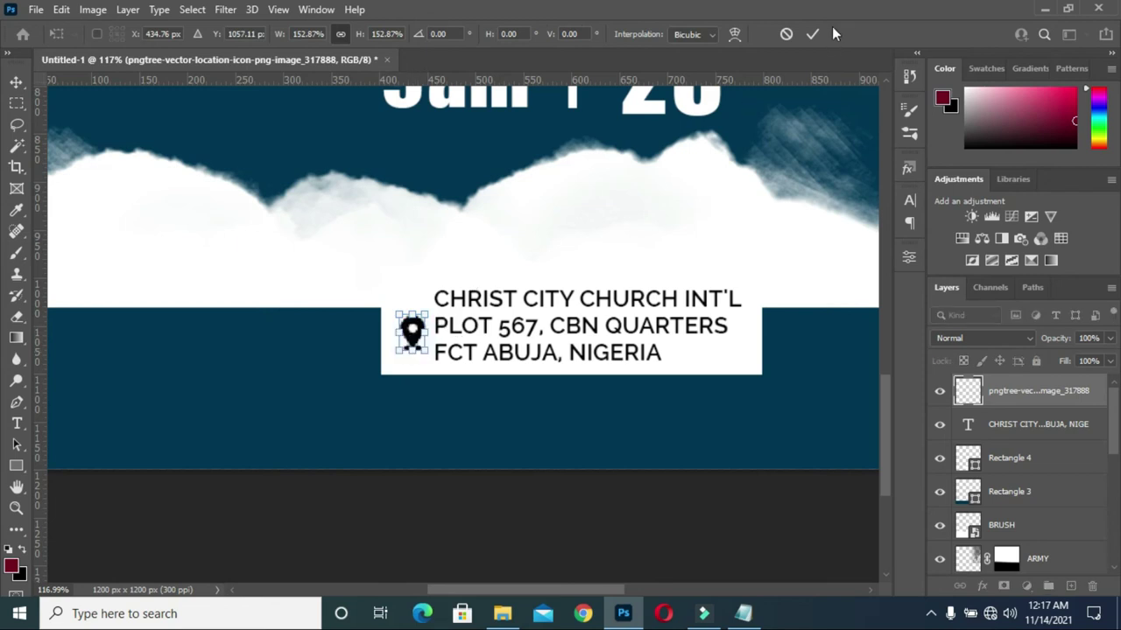
text(434)
key(Return)
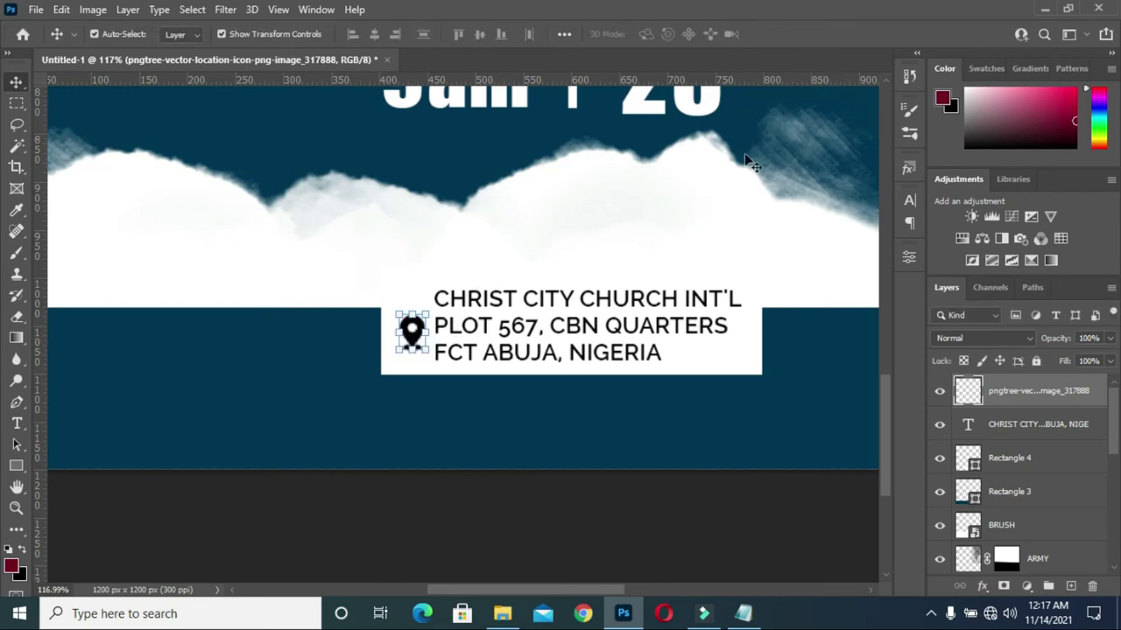
scroll(578, 263, down, 4)
scroll(574, 263, down, 3)
click(795, 322)
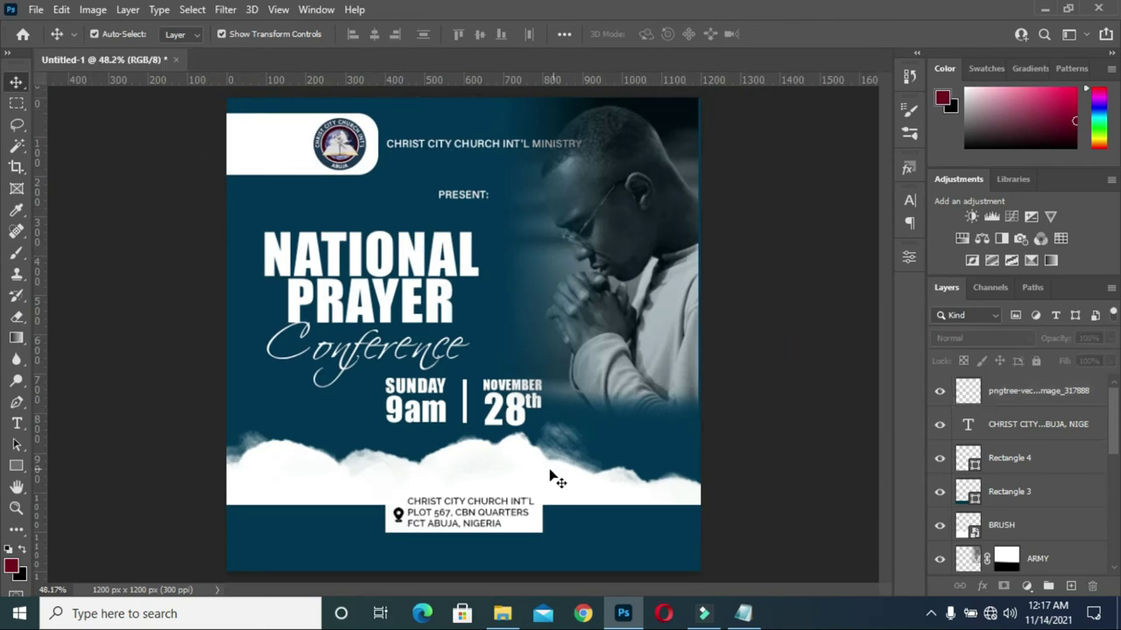
Group the pin and address text layers and name the group LOCATION.
click(1022, 394)
shift+click(1026, 426)
key(Left)
key(Left)
key(Left)
key(Left)
key(Left)
key(Left)
key(Right)
key(Right)
key(Right)
key(Right)
key(Right)
key(Right)
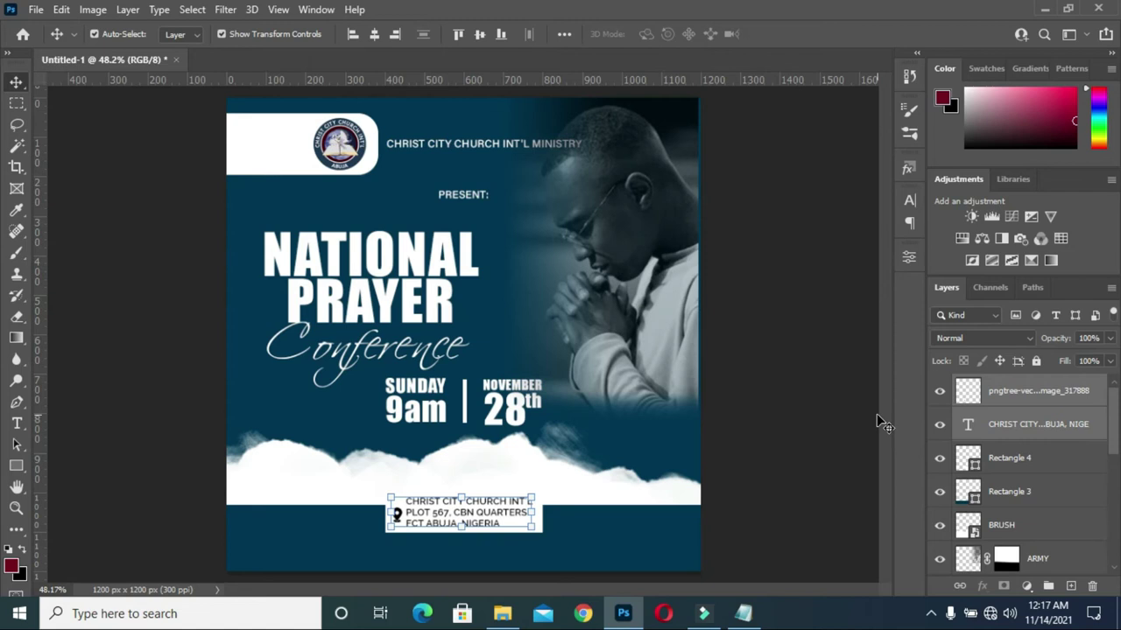
key(ctrl+g)
double_click(1013, 383)
text(LOCATI)
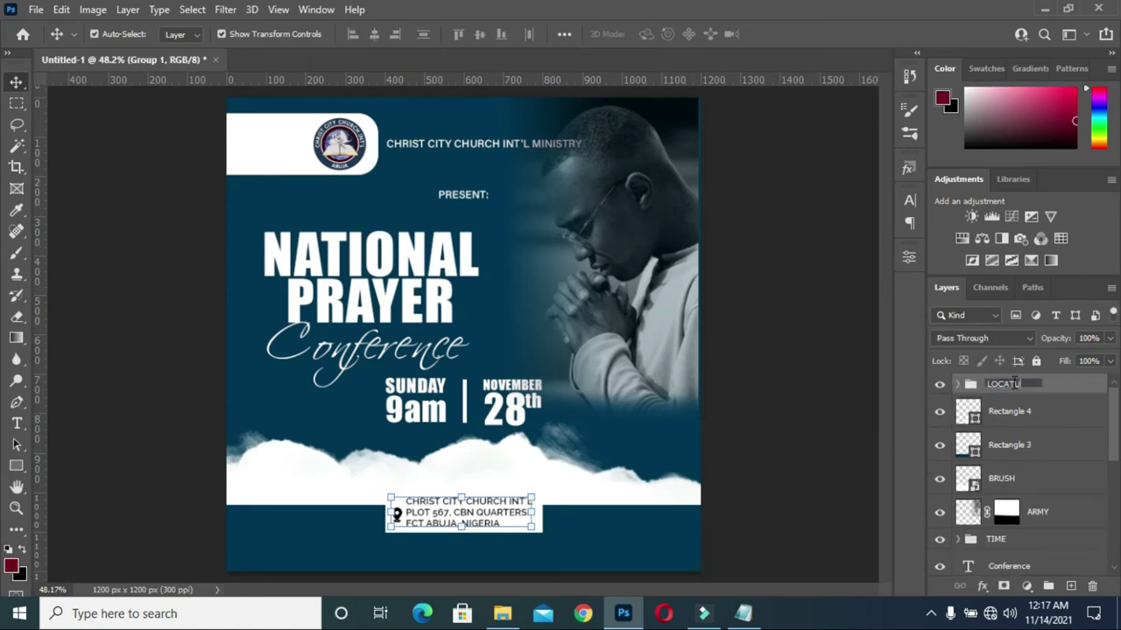
text(N)
key(Return)
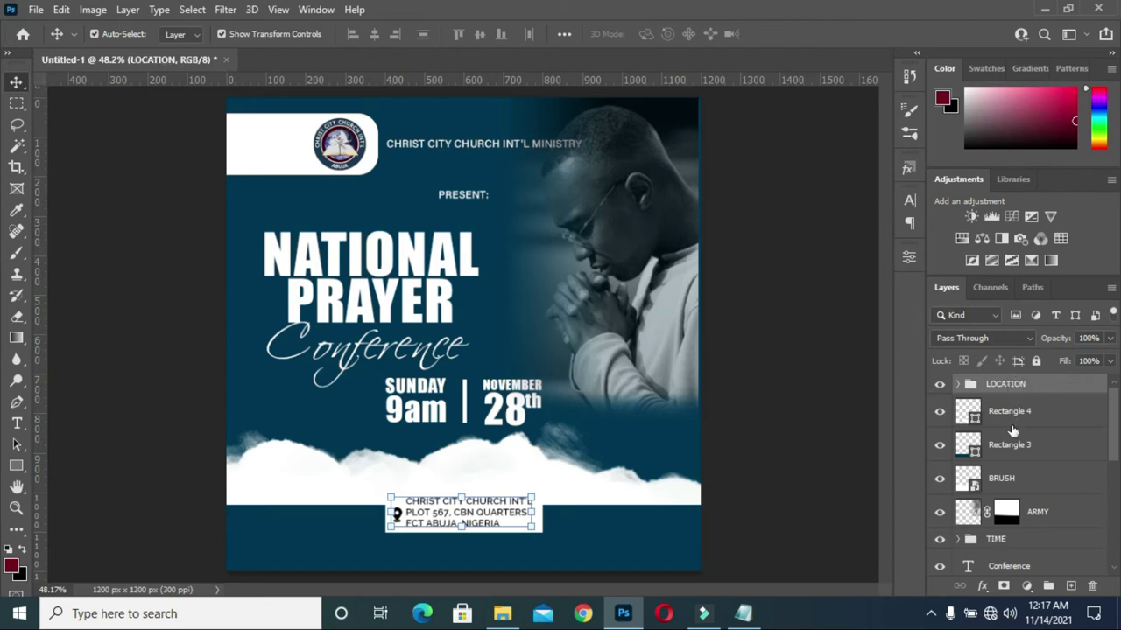
Group Rectangle 4, Rectangle 3 and BRUSH into a group named FOOTER.
click(1009, 417)
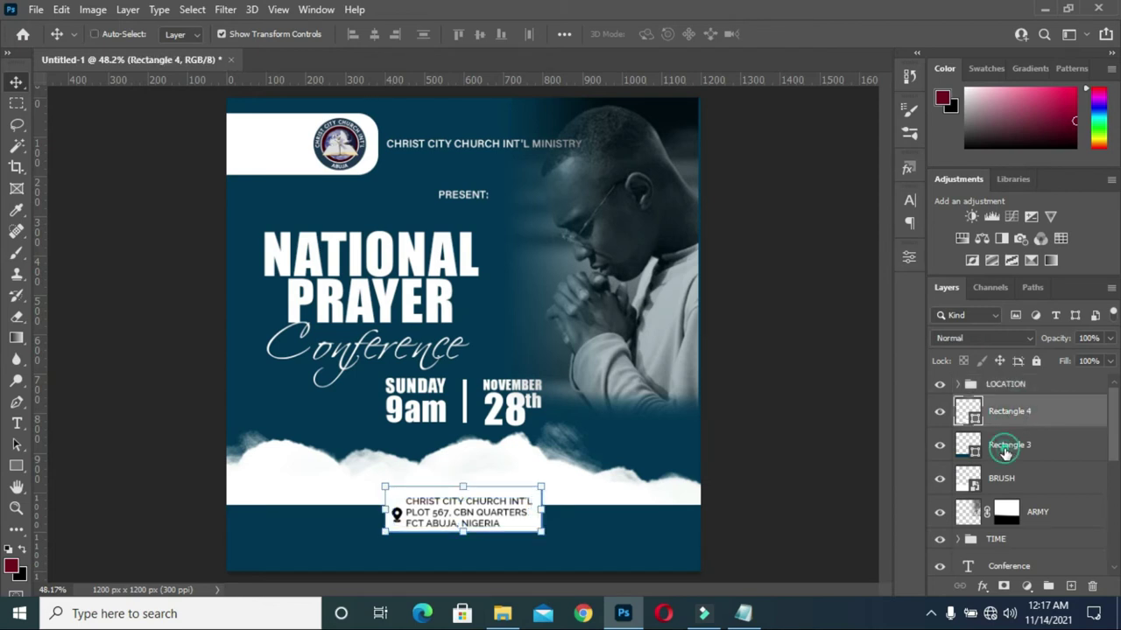
shift+click(1007, 447)
shift+click(1011, 480)
key(ctrl+g)
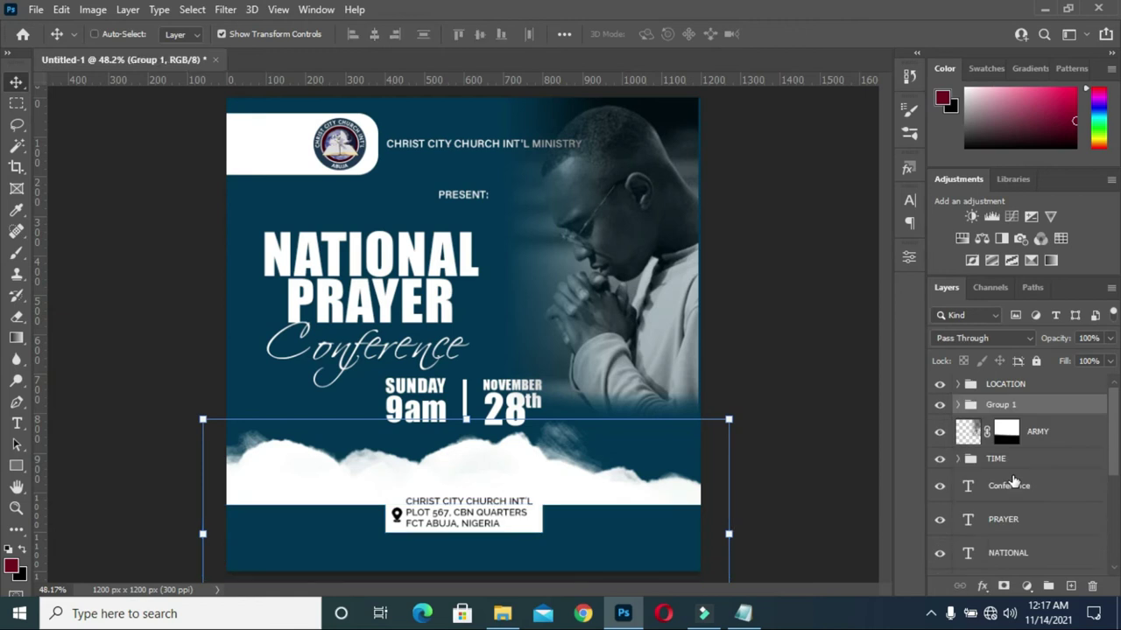
double_click(996, 405)
text(FOOTER)
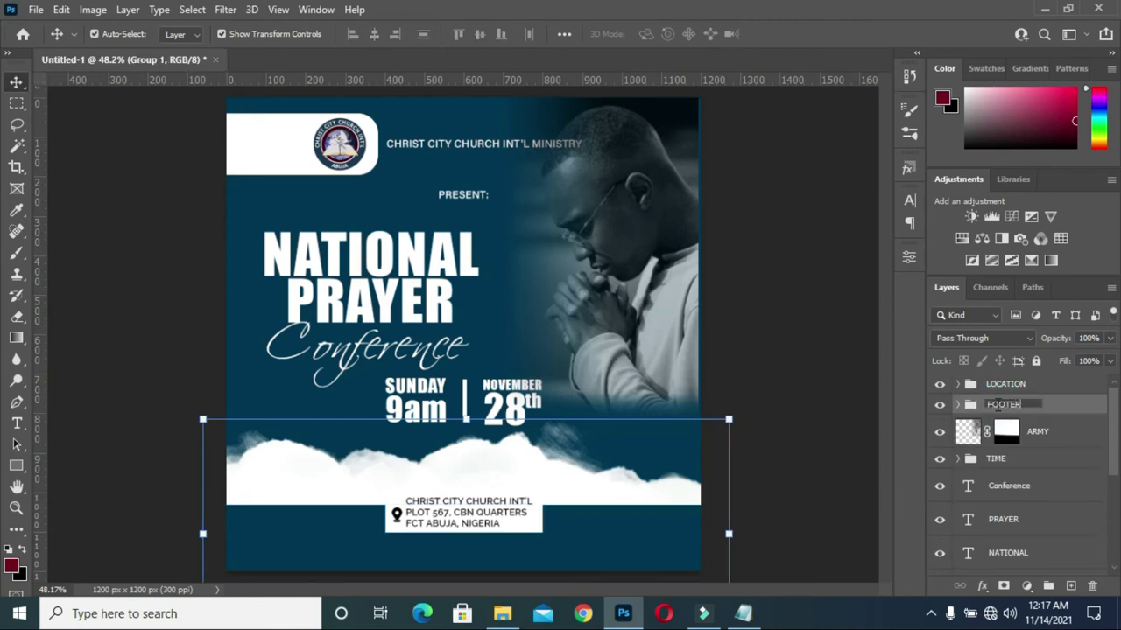
key(Return)
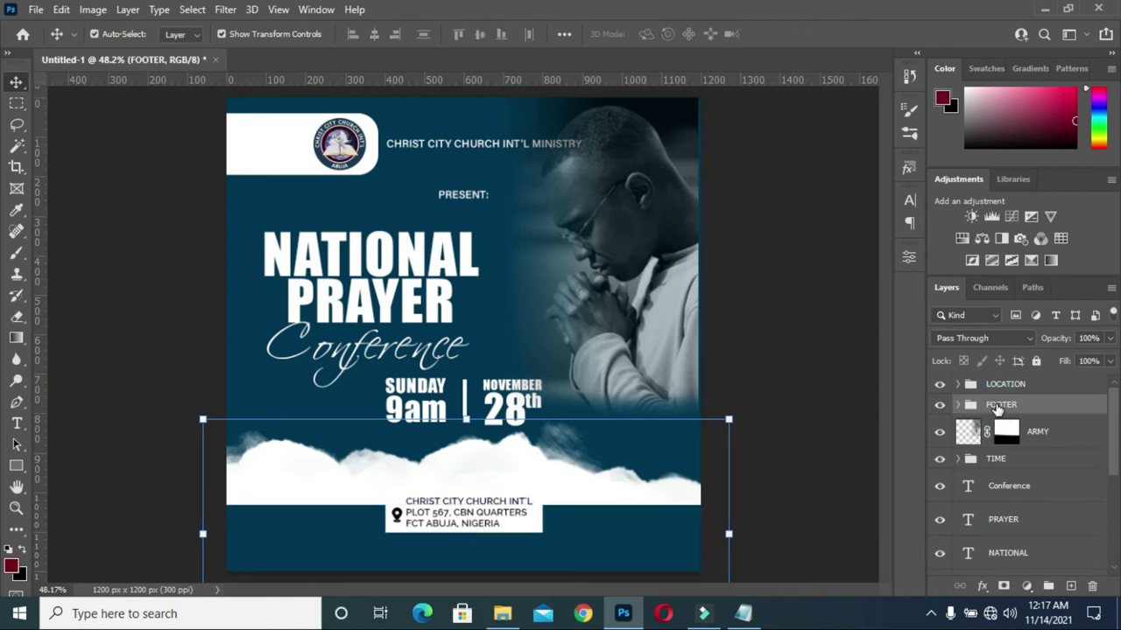
click(839, 394)
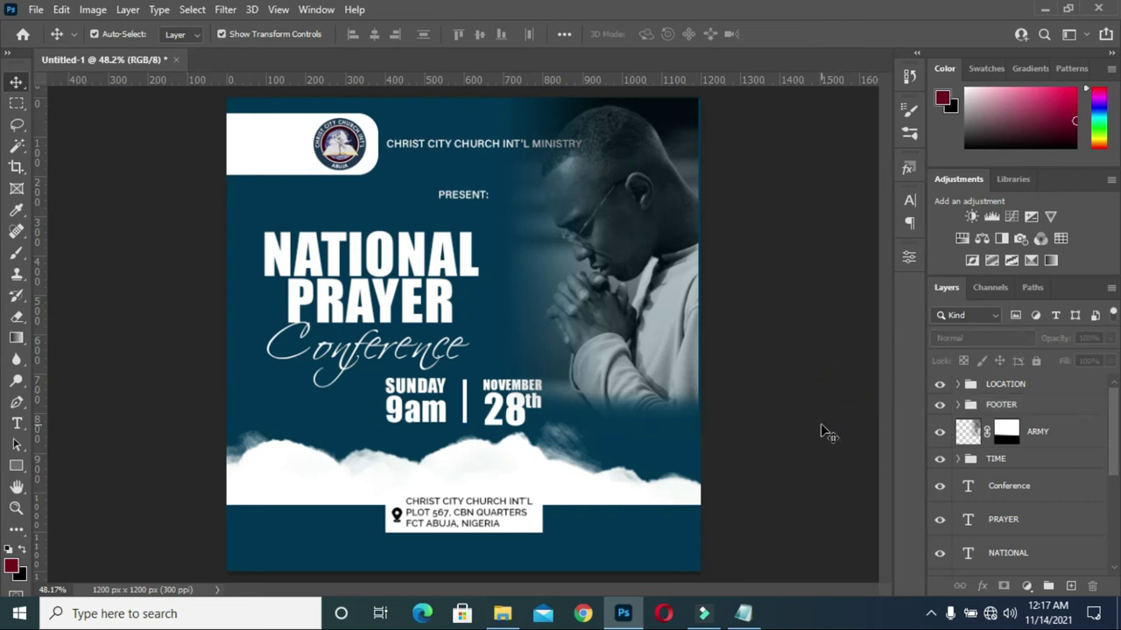
Shorten the bottom dark rectangle from its top edge.
scroll(825, 429, down, 1)
scroll(826, 408, down, 1)
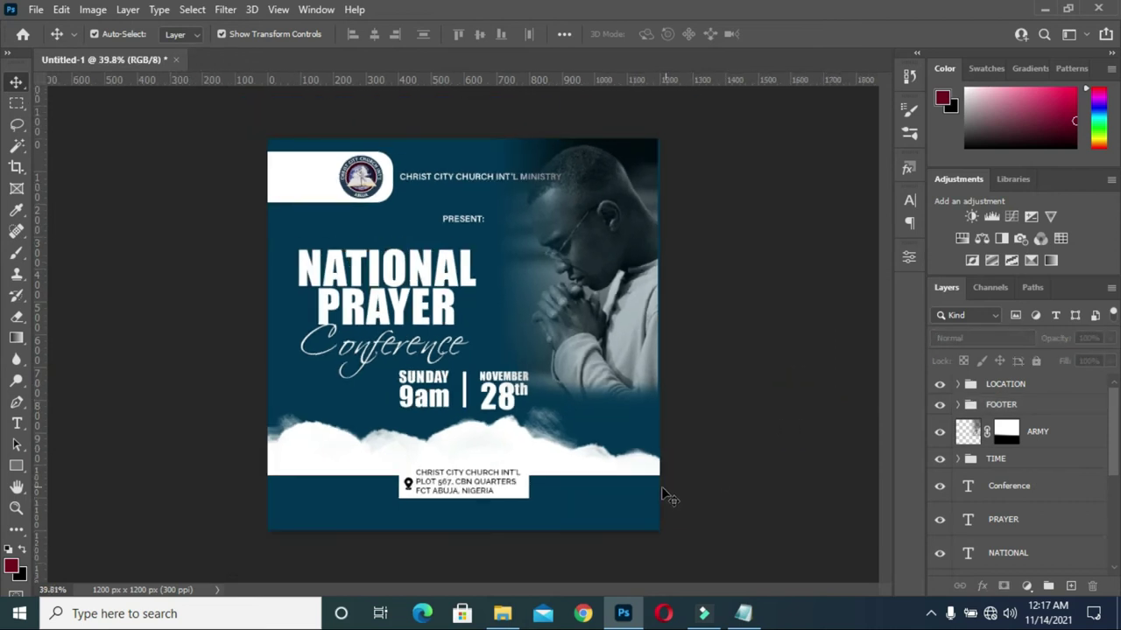
click(604, 497)
drag(465, 477, 465, 496)
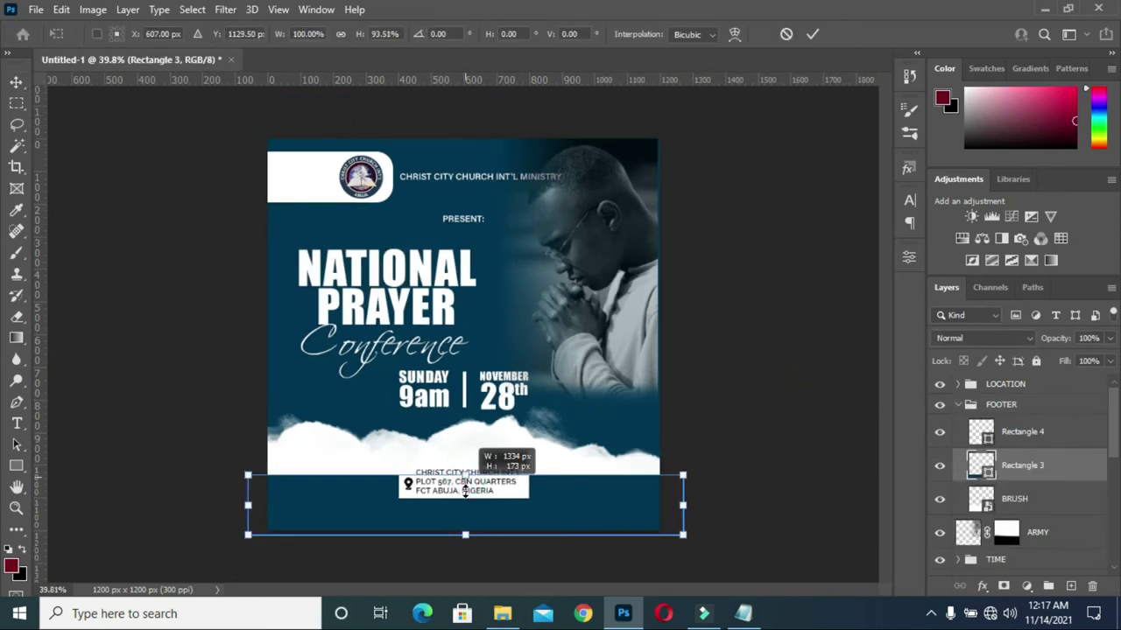
click(812, 33)
Nudge the address block's vertical position with Free Transform.
click(957, 404)
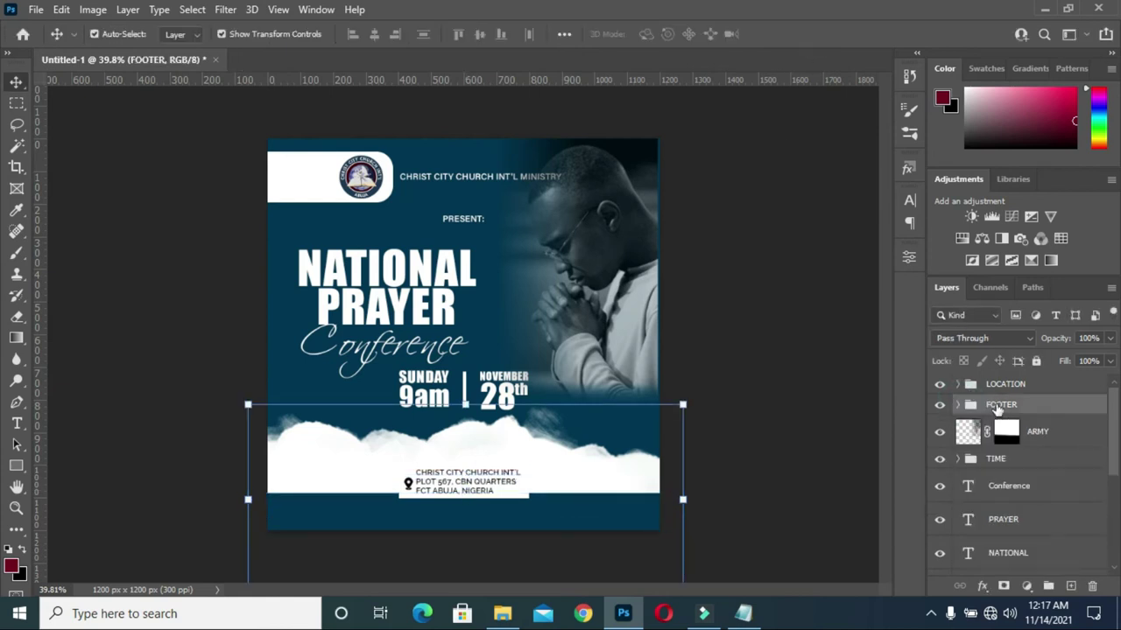
click(996, 386)
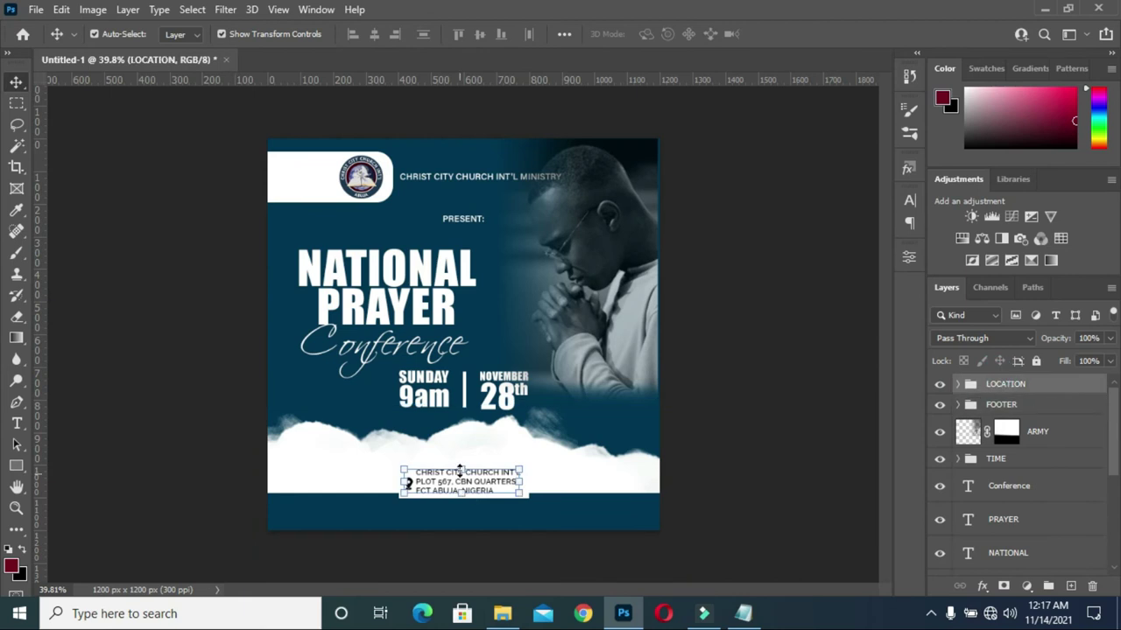
key(ctrl+t)
key(shift+Down)
key(shift+Down)
key(shift+Down)
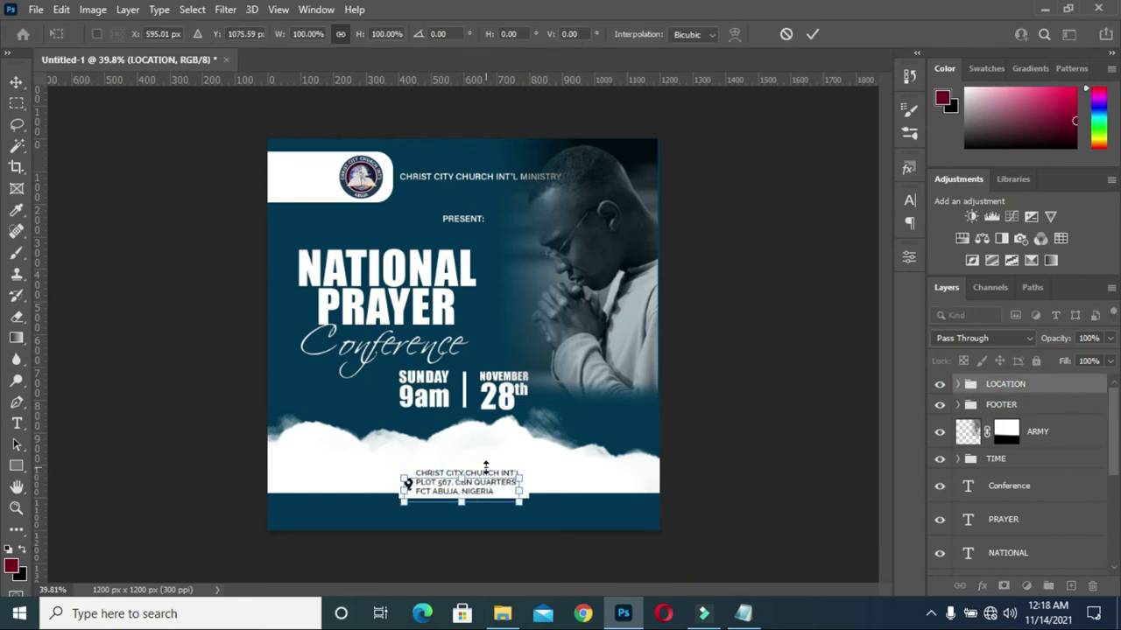
key(shift+Down)
key(shift+Up)
key(shift+Up)
key(shift+Up)
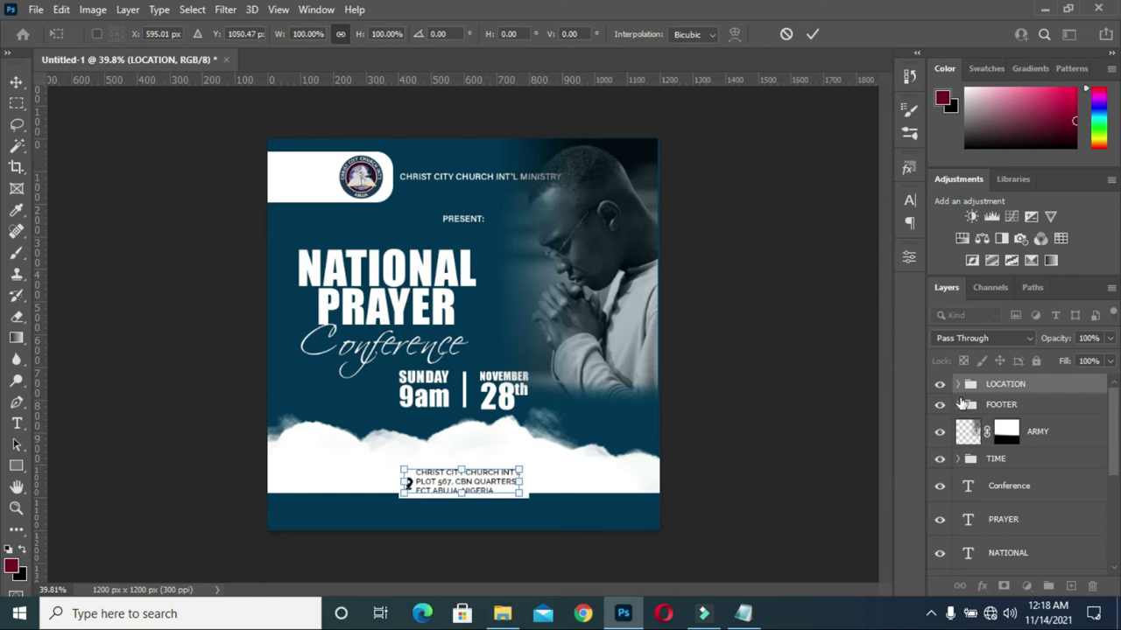
click(793, 477)
click(803, 426)
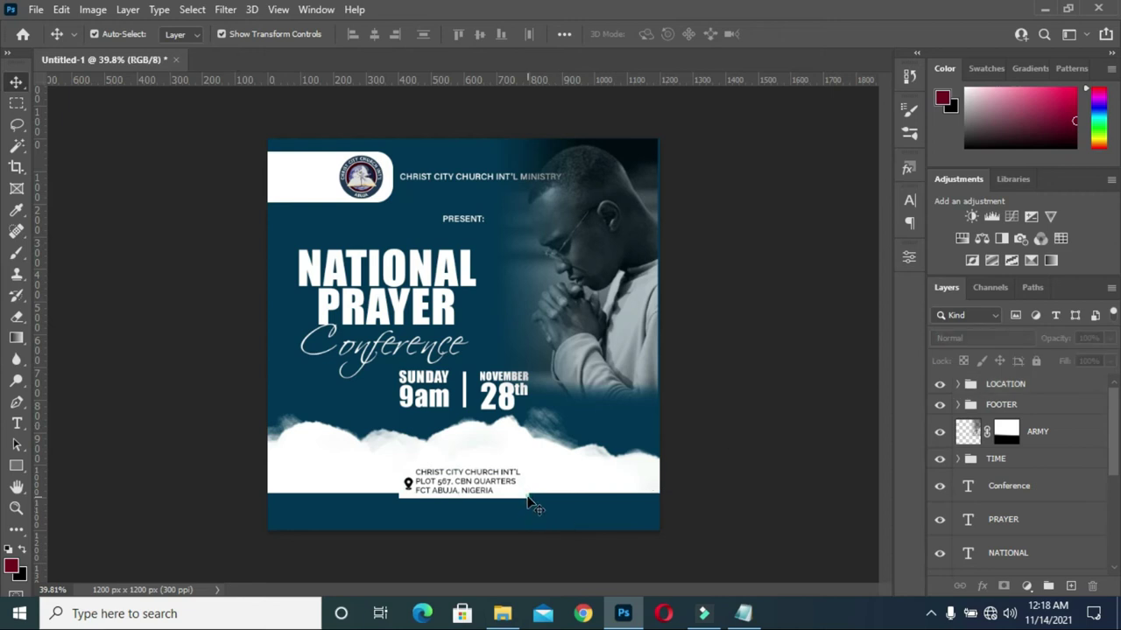
Move Rectangle 4 into the LOCATION group and enlarge the group to about 120%.
click(524, 490)
click(960, 385)
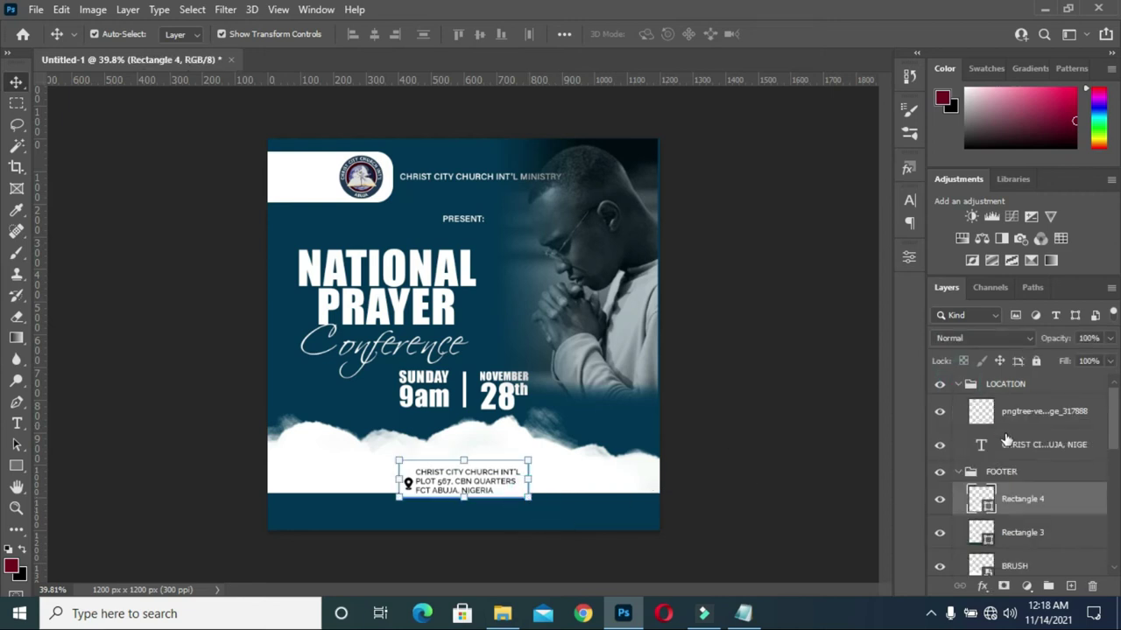
mouse_move(1018, 499)
mouse_down()
mouse_move(1008, 423)
mouse_move(1019, 464)
mouse_up()
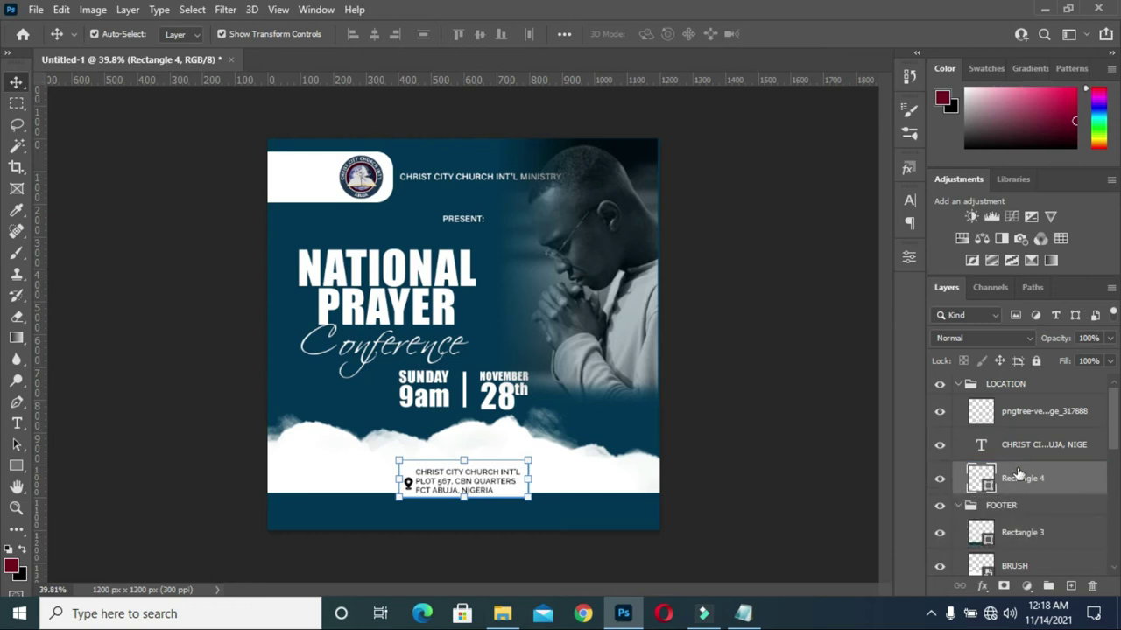
click(969, 385)
click(958, 404)
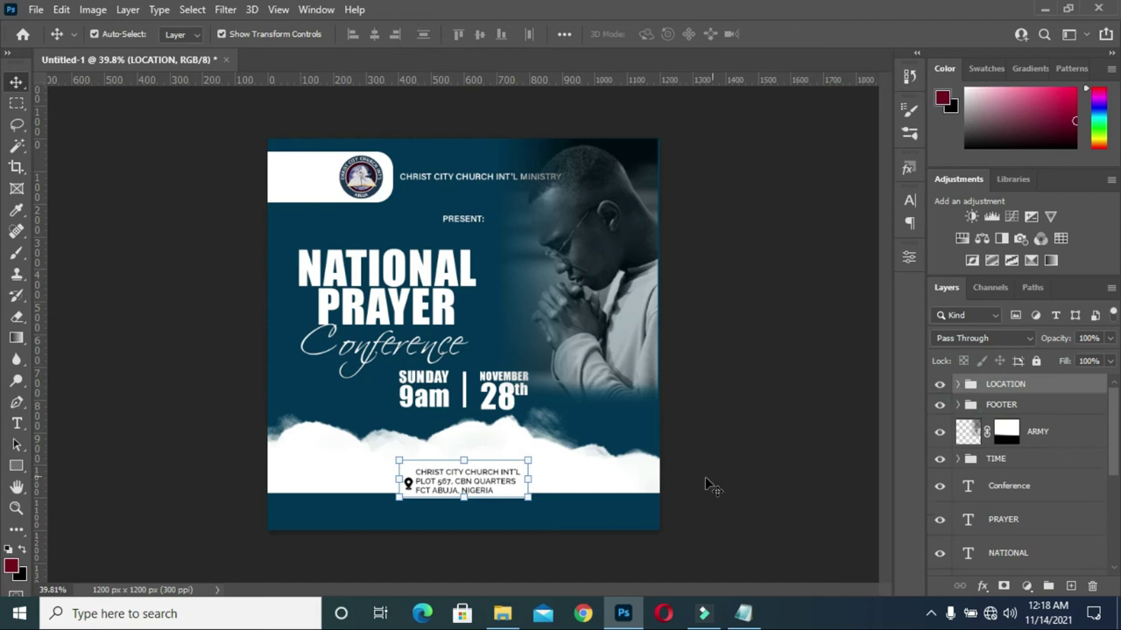
key(Down)
key(Down)
key(Down)
key(Down)
key(Down)
key(Down)
key(Down)
key(Down)
key(Down)
key(Down)
key(Down)
key(Down)
key(Down)
key(Down)
key(Down)
key(Down)
key(Down)
key(Down)
key(Down)
key(Down)
key(Down)
key(Down)
key(Down)
key(Down)
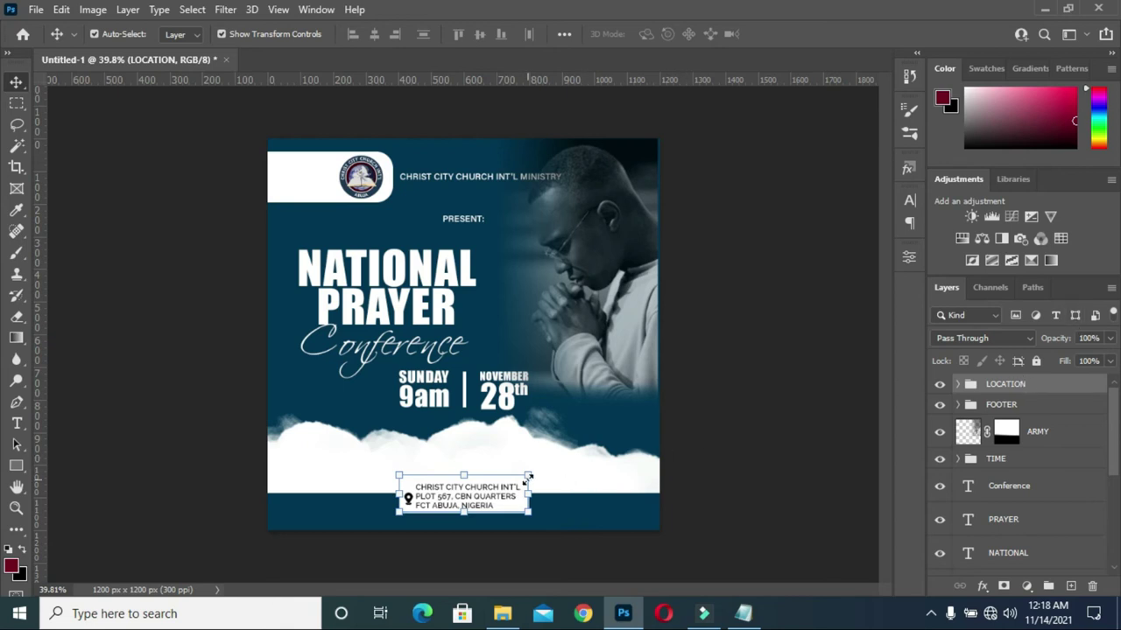
drag(528, 475, 539, 462)
key(Up)
key(Up)
key(Up)
key(Up)
key(Up)
key(Up)
key(Up)
key(Up)
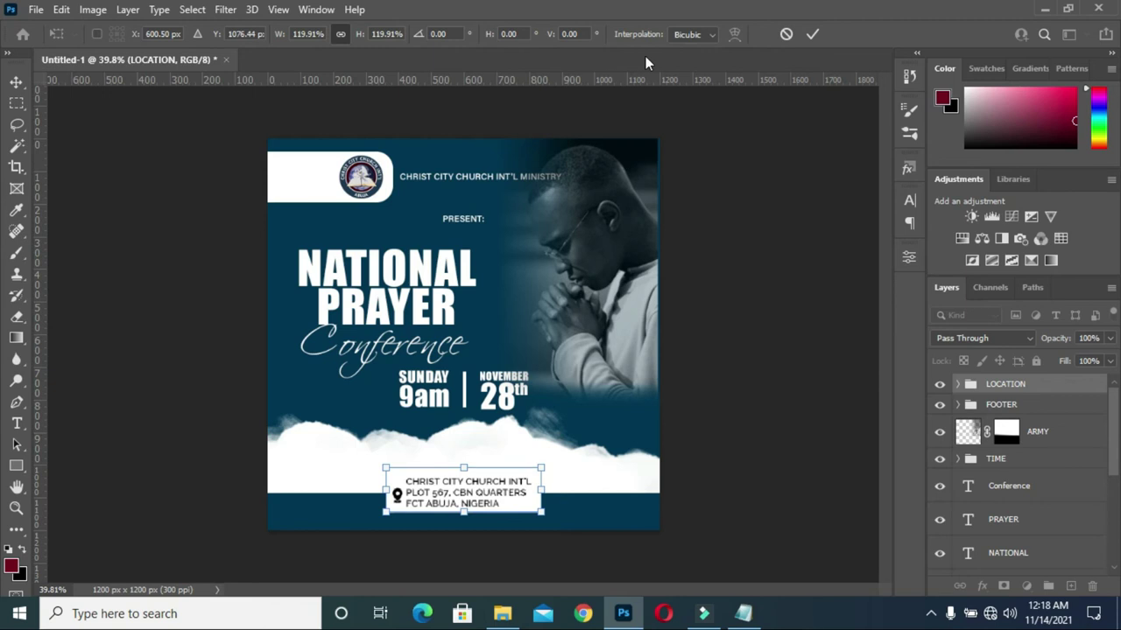
click(812, 33)
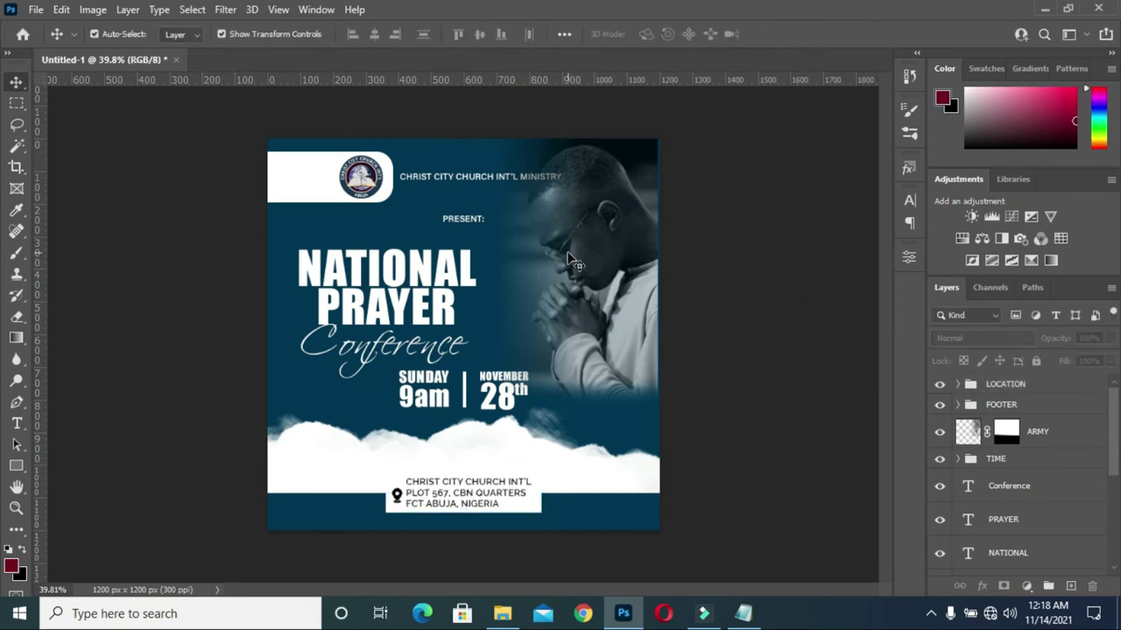
Select the NATIONAL title layer and bring up its layer effects list.
scroll(477, 382, down, 2)
scroll(477, 383, up, 2)
scroll(478, 379, down, 1)
scroll(477, 368, up, 1)
click(420, 273)
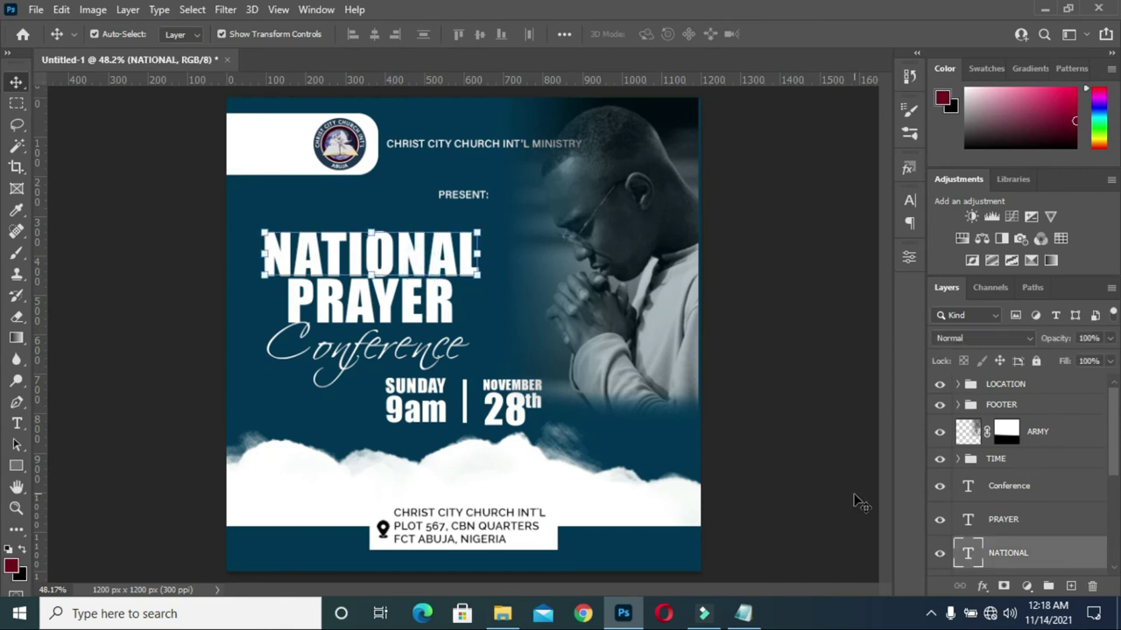
click(982, 586)
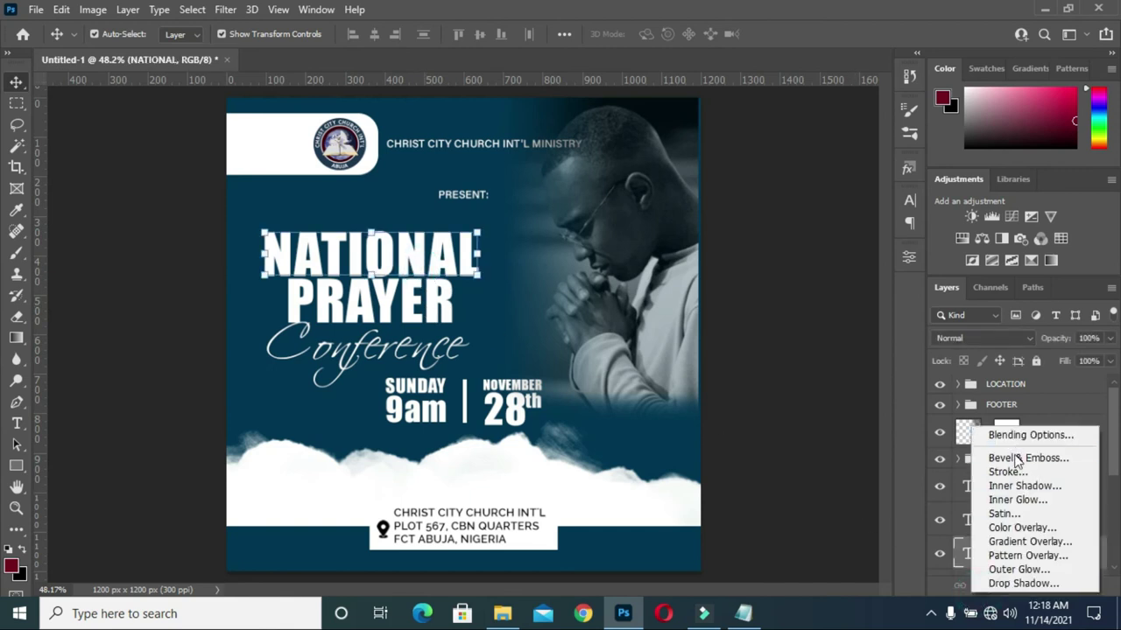
Give NATIONAL a Bevel & Emboss with Inner Bevel style and depth 115.
key(Escape)
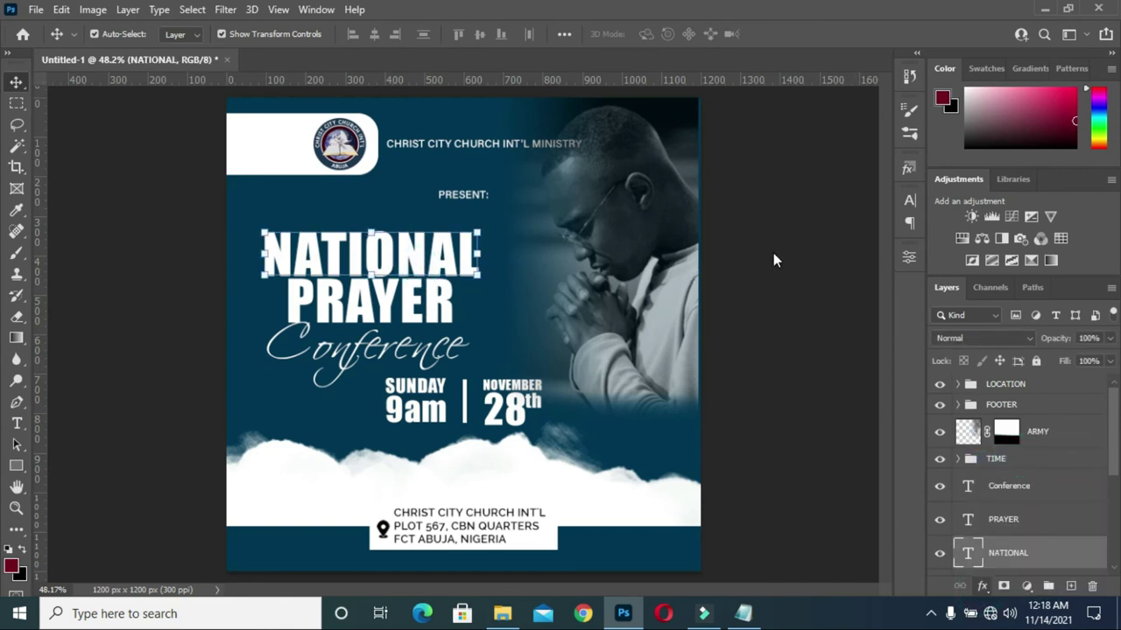
drag(726, 158, 860, 139)
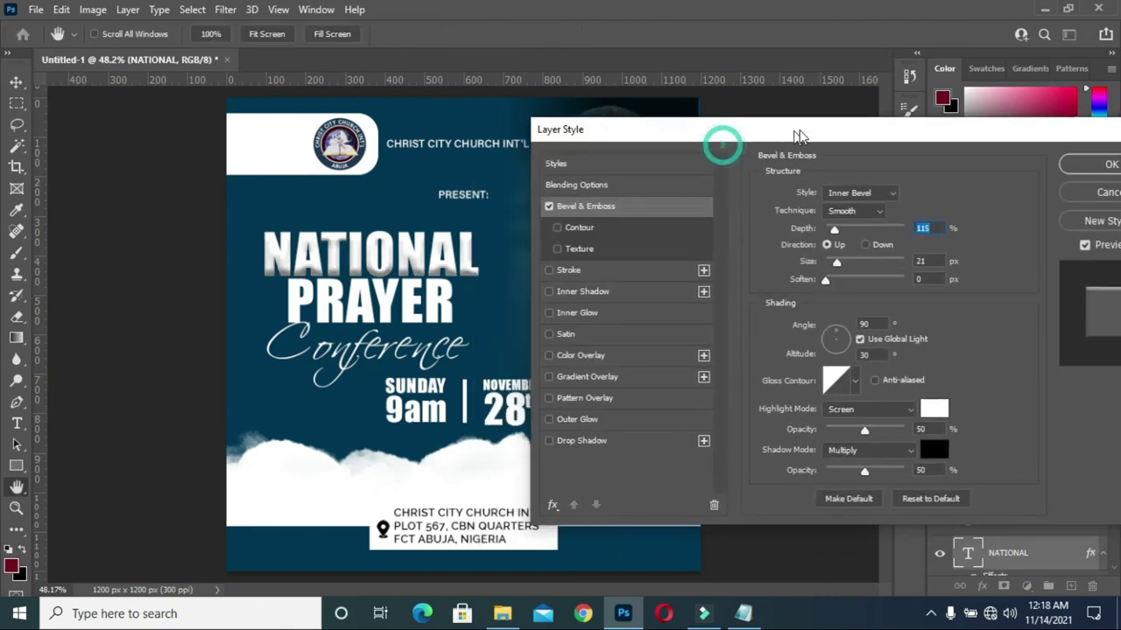
click(959, 187)
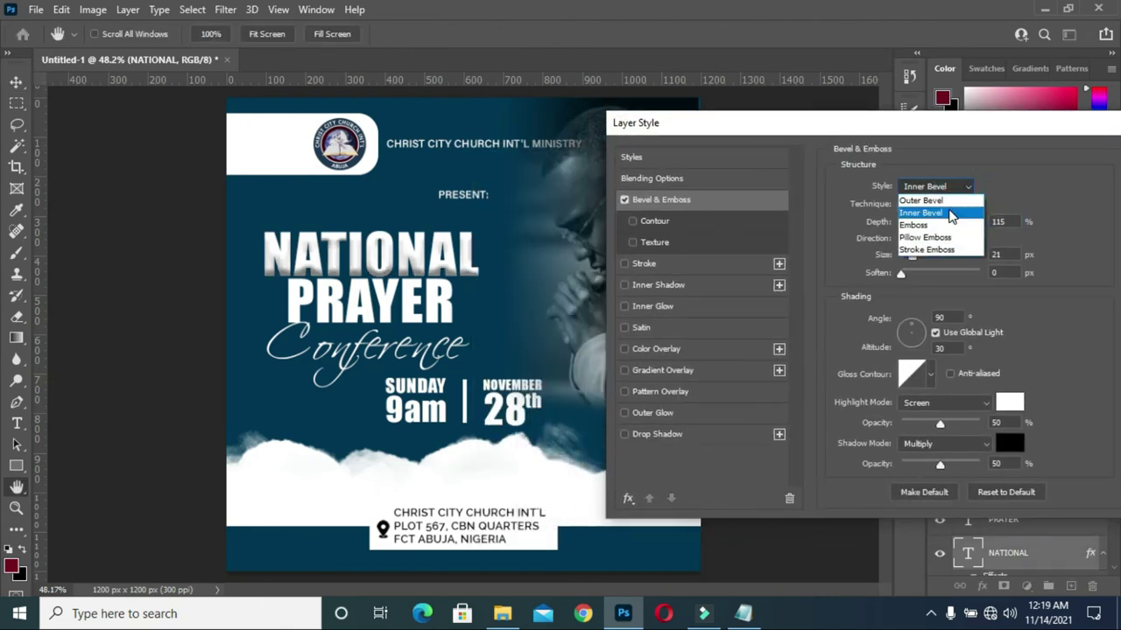
click(950, 212)
click(1006, 222)
click(1005, 255)
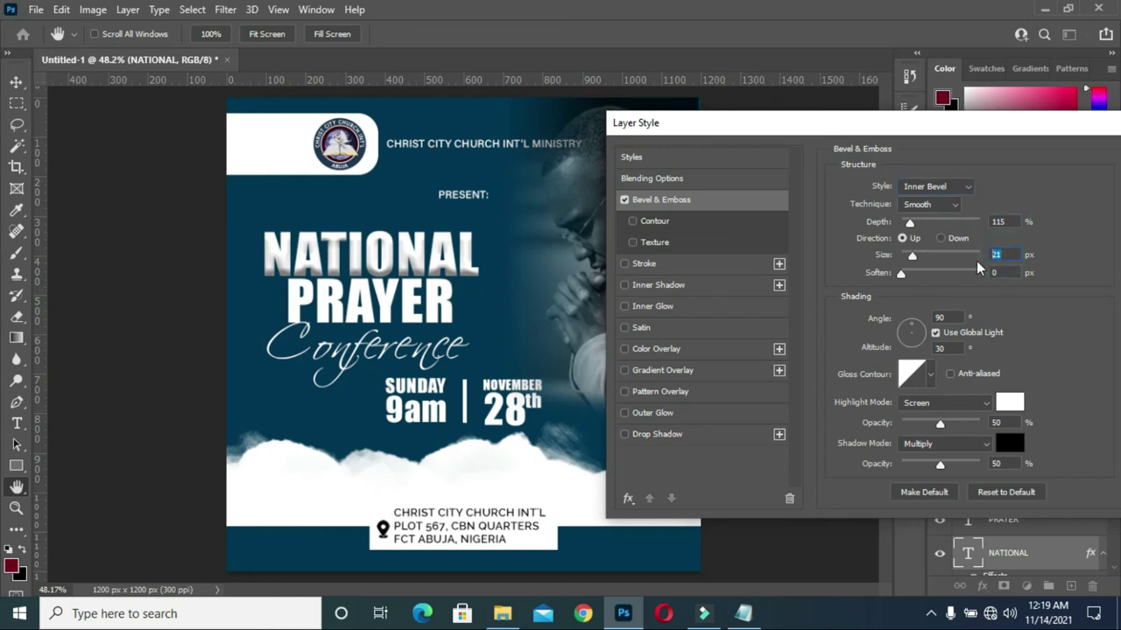
Add an Inner Glow with Normal blend, 90 opacity and 40 px size.
click(661, 307)
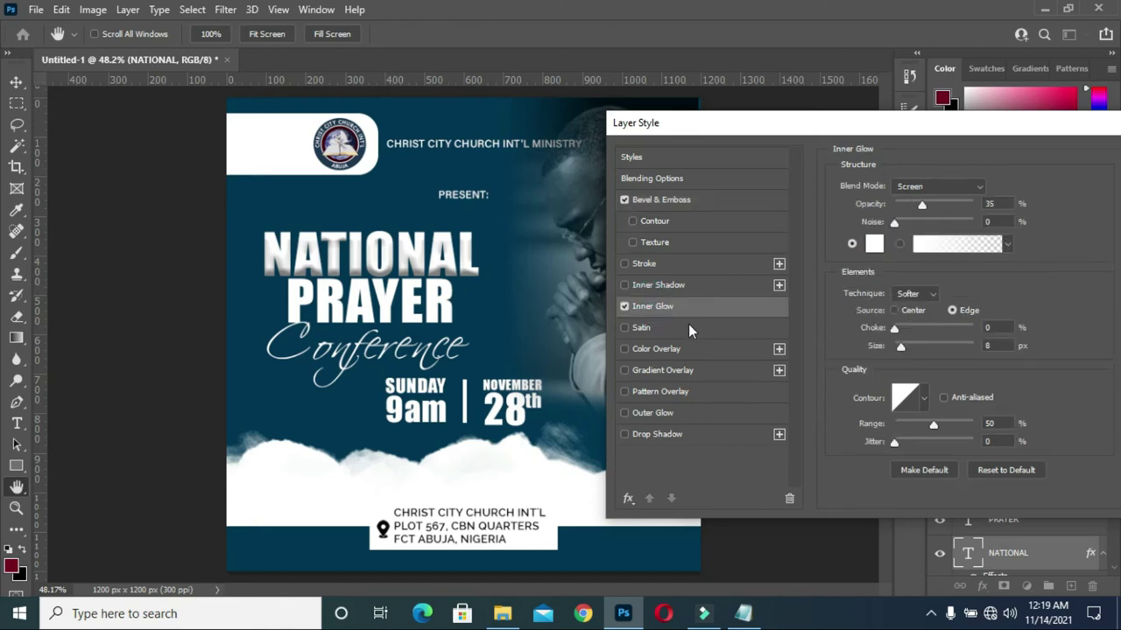
click(921, 187)
click(915, 200)
drag(923, 204, 964, 204)
click(894, 330)
drag(901, 347, 912, 348)
Add a Satin effect at 61% opacity and 26 px distance.
click(643, 328)
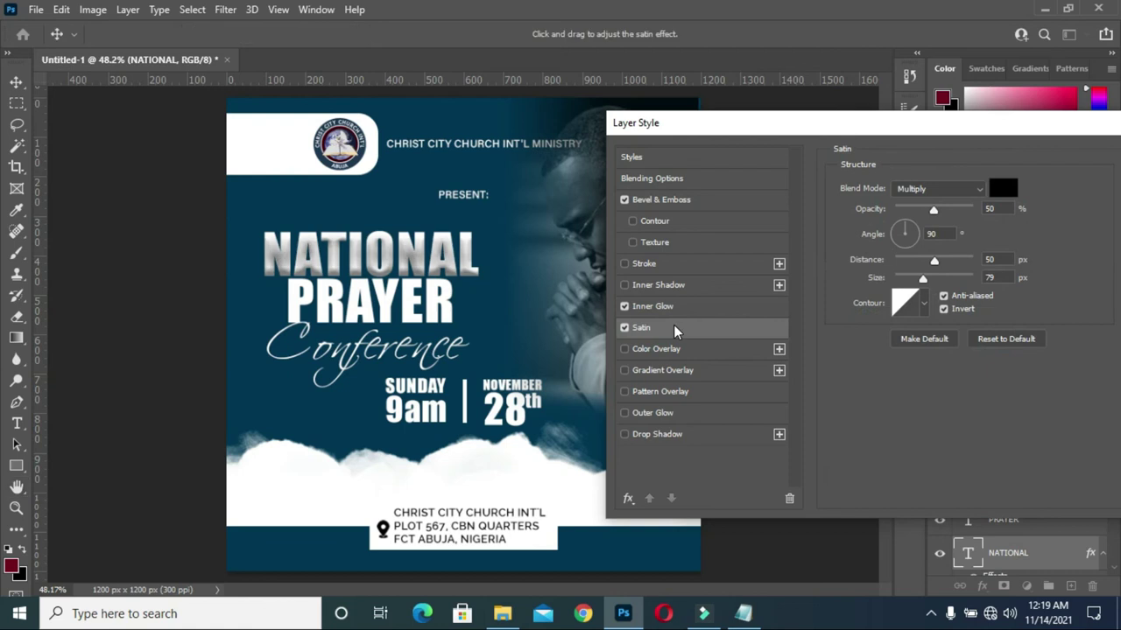
drag(932, 211, 942, 212)
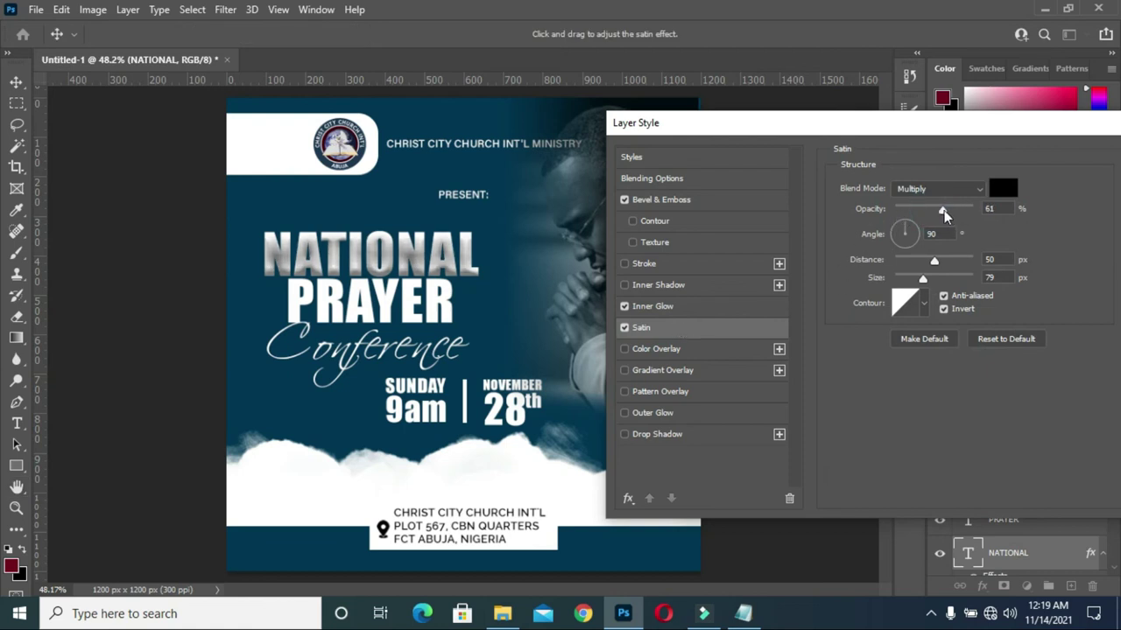
drag(935, 263, 960, 262)
mouse_move(960, 262)
mouse_down()
mouse_move(917, 262)
mouse_move(932, 280)
mouse_move(914, 261)
mouse_up()
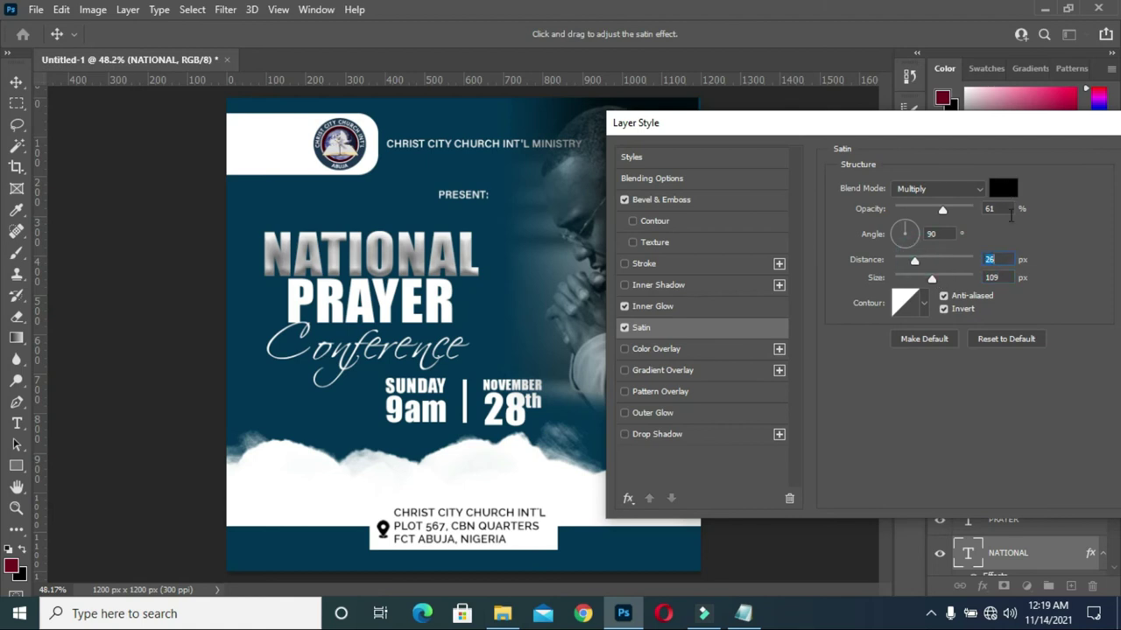
Set the Satin colour to a grey sampled from the title text.
click(1003, 188)
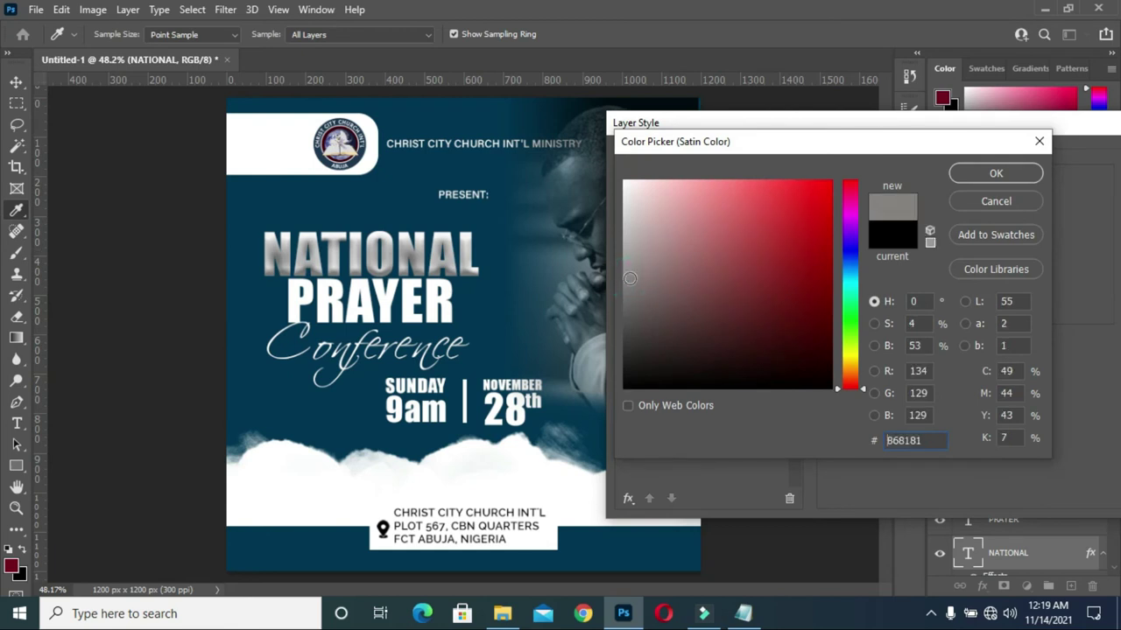
click(394, 254)
click(984, 174)
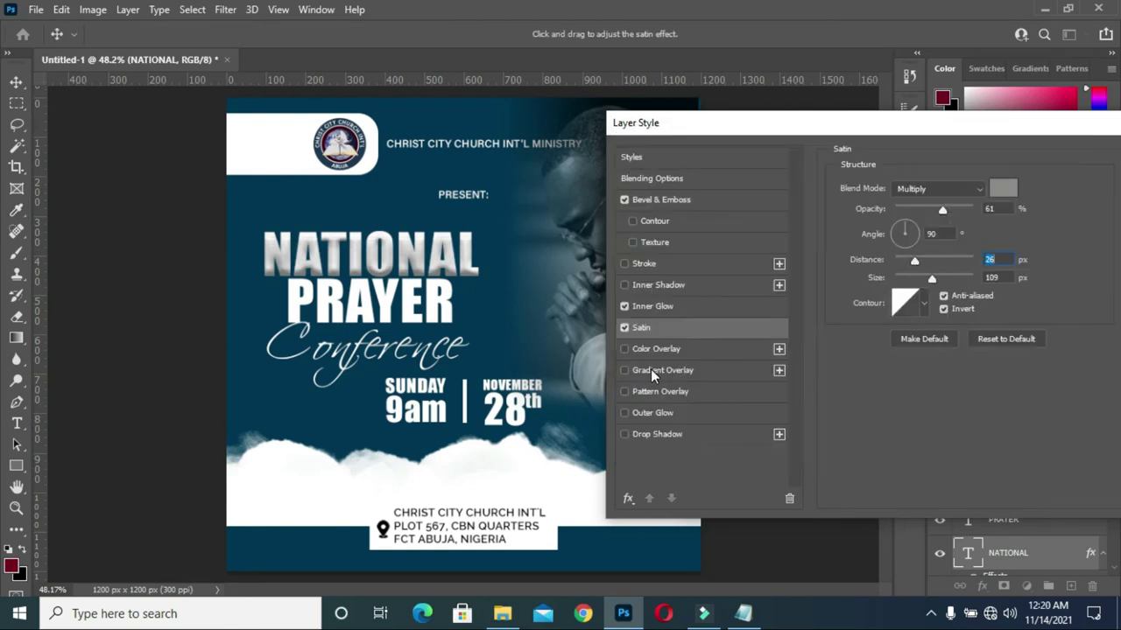
Add a black drop shadow at 54% opacity with size 32.
click(665, 436)
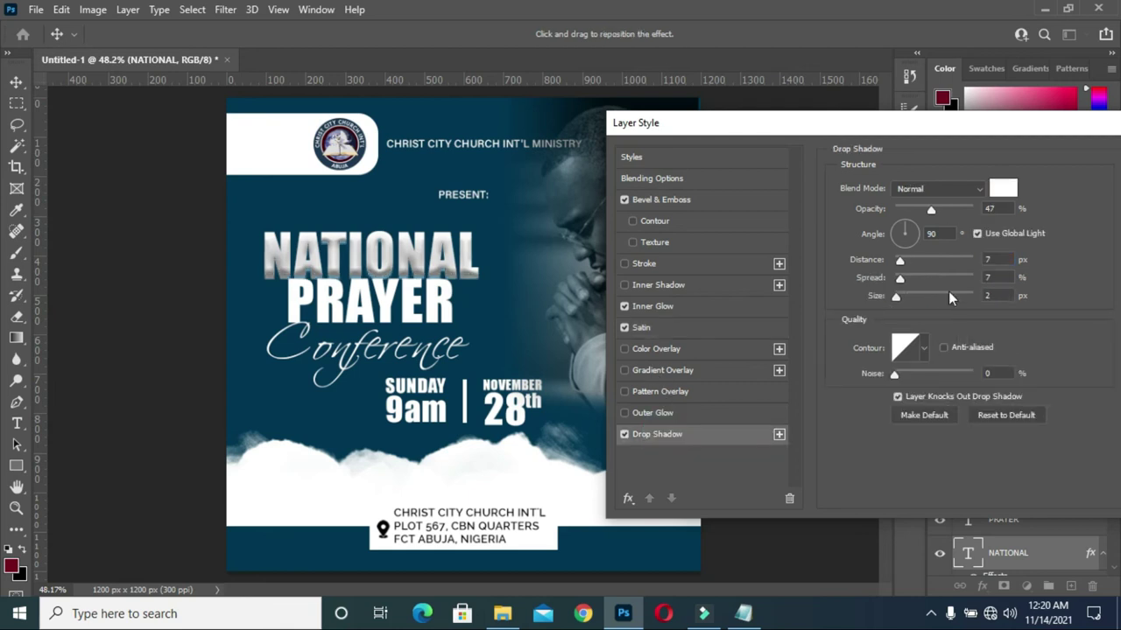
click(1003, 188)
click(645, 357)
drag(614, 397, 624, 388)
click(964, 175)
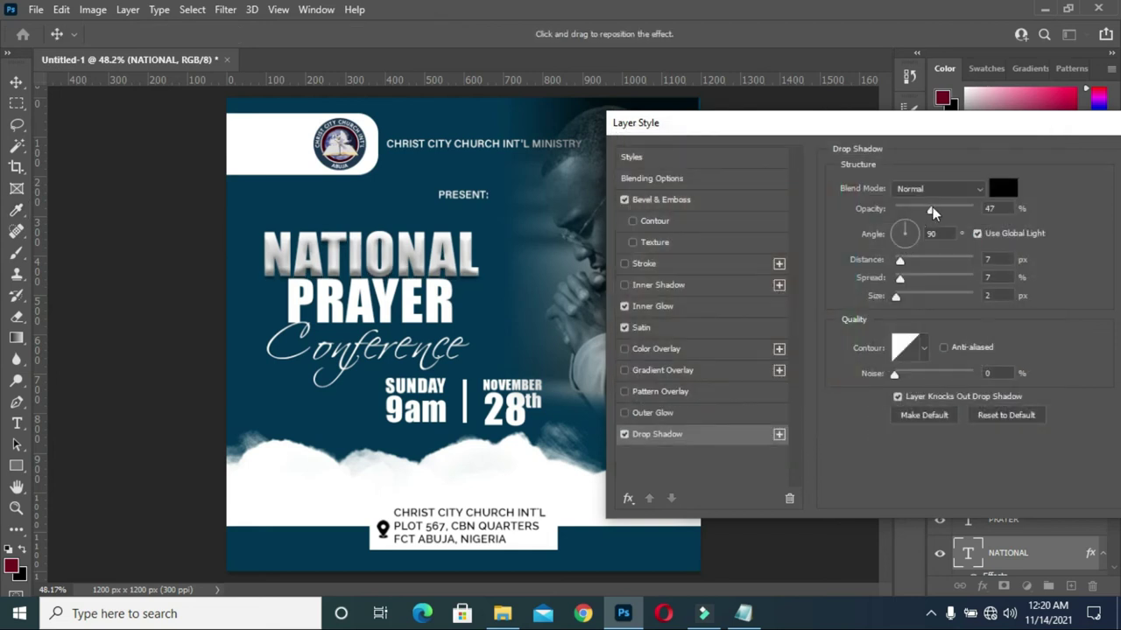
drag(939, 211, 936, 211)
mouse_move(898, 298)
mouse_down()
mouse_move(911, 297)
mouse_move(897, 261)
mouse_move(897, 277)
mouse_up()
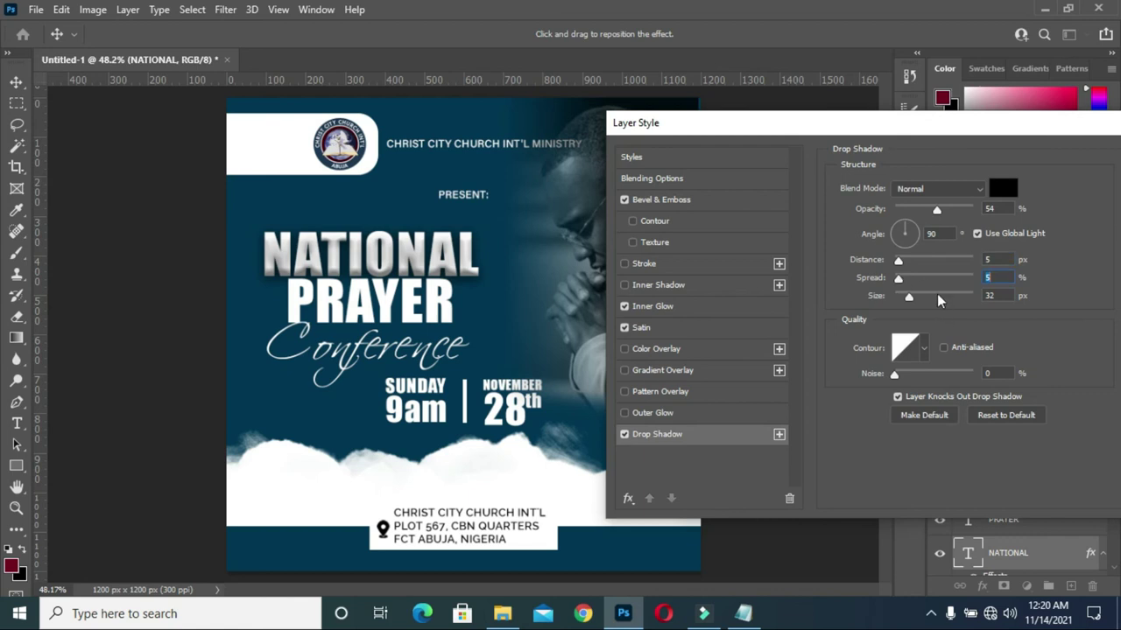
Set the bevel to 40 px size with Smooth technique and apply the layer style.
drag(894, 136, 869, 127)
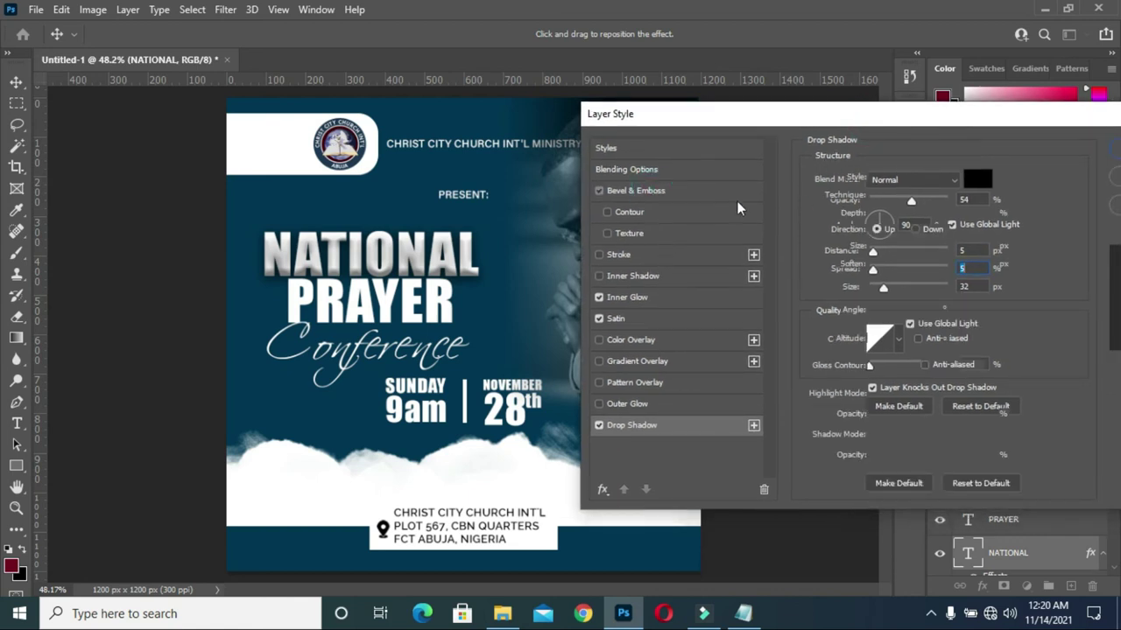
click(652, 193)
drag(887, 246, 892, 246)
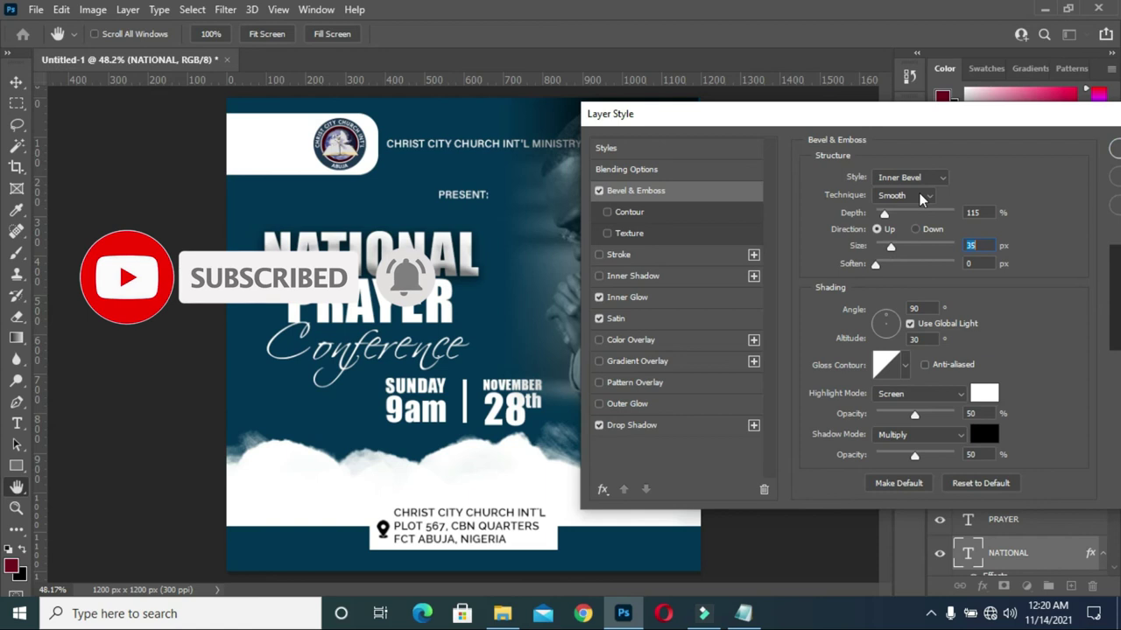
click(905, 195)
click(906, 216)
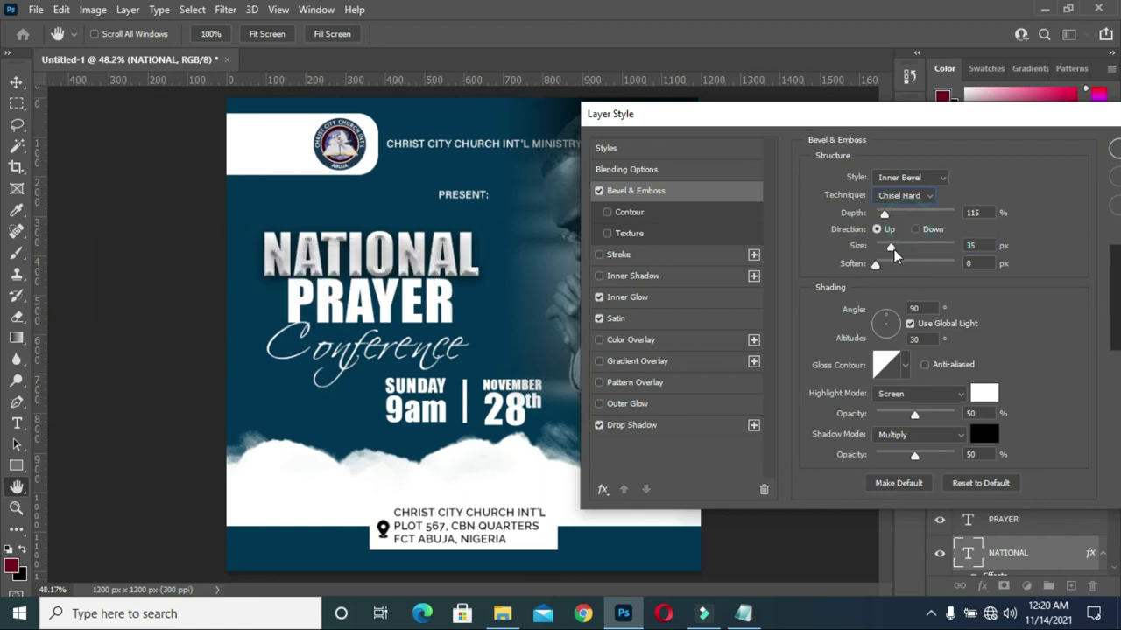
mouse_move(892, 249)
mouse_down()
mouse_move(906, 249)
mouse_move(894, 252)
mouse_up()
click(902, 196)
click(900, 217)
click(899, 195)
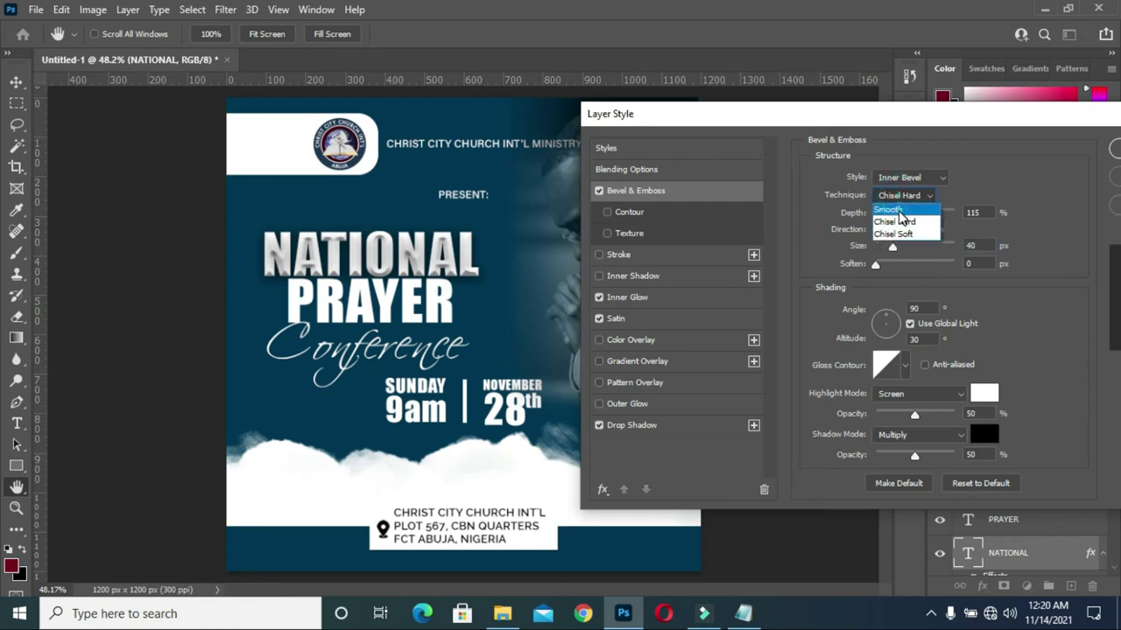
click(898, 205)
drag(954, 119, 907, 100)
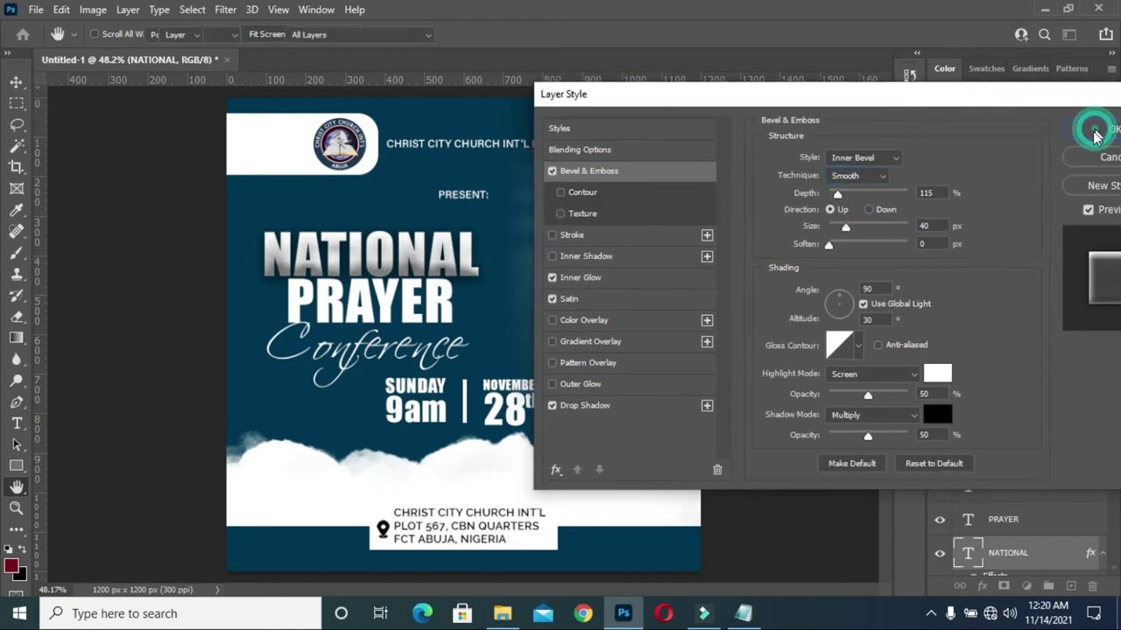
click(1093, 129)
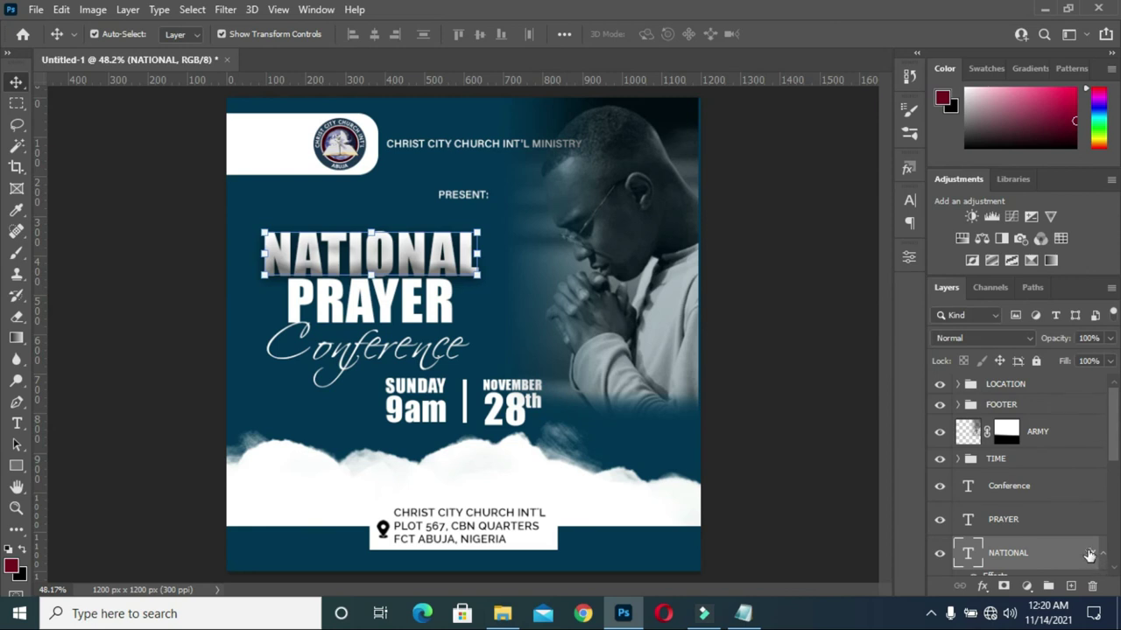
Copy NATIONAL's layer style onto PRAYER and collapse both effects lists.
drag(1090, 553, 1085, 522)
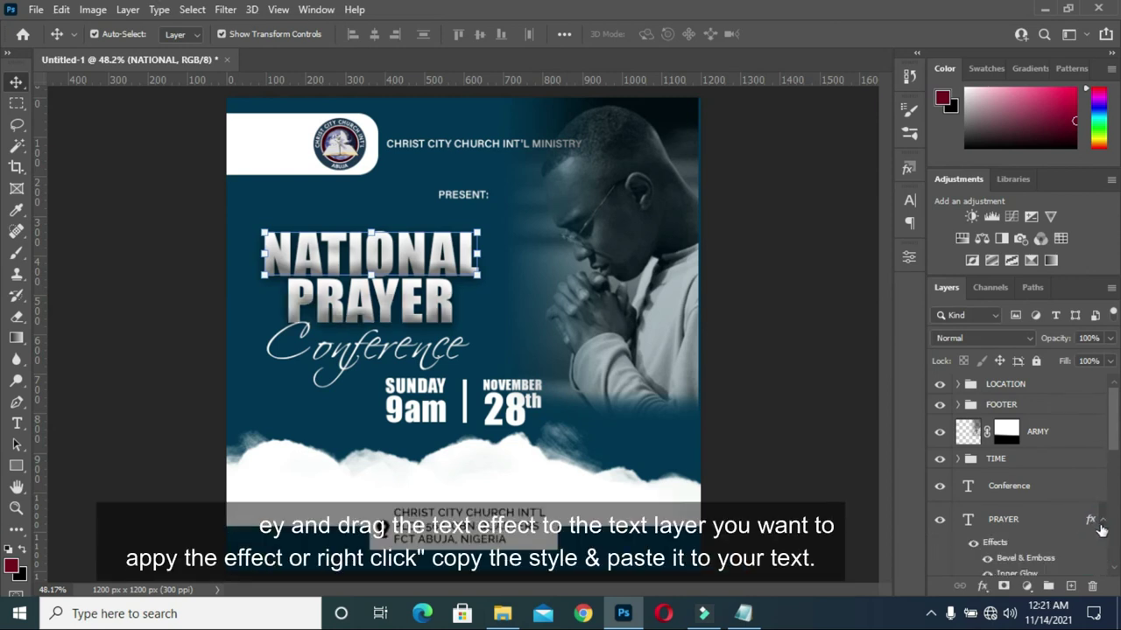
click(1102, 521)
click(1105, 556)
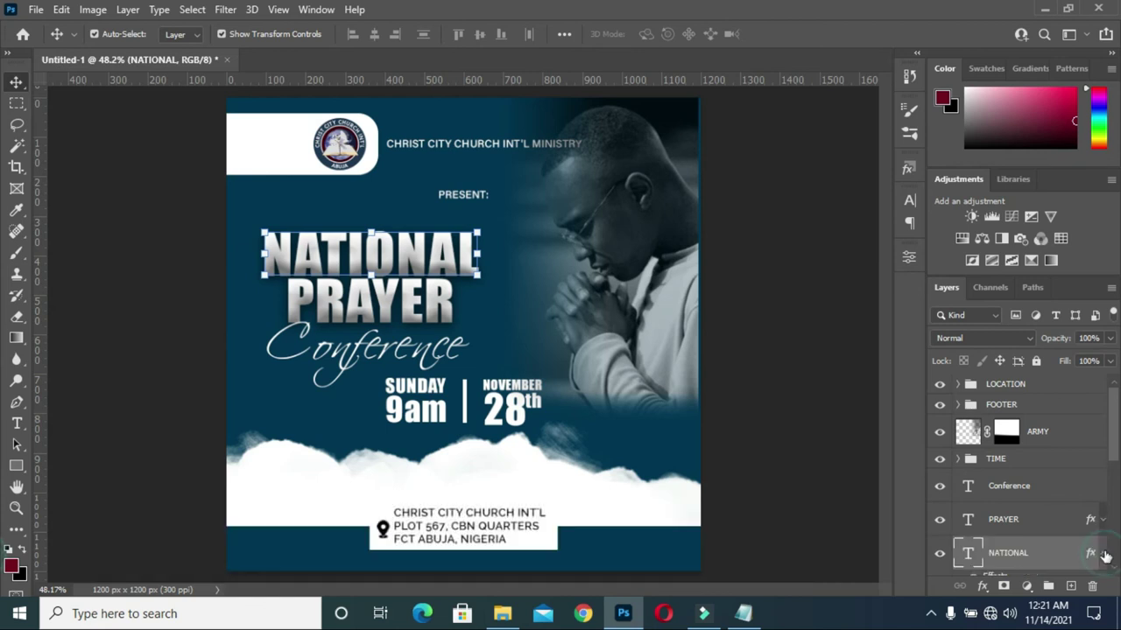
scroll(1033, 490, down, 1)
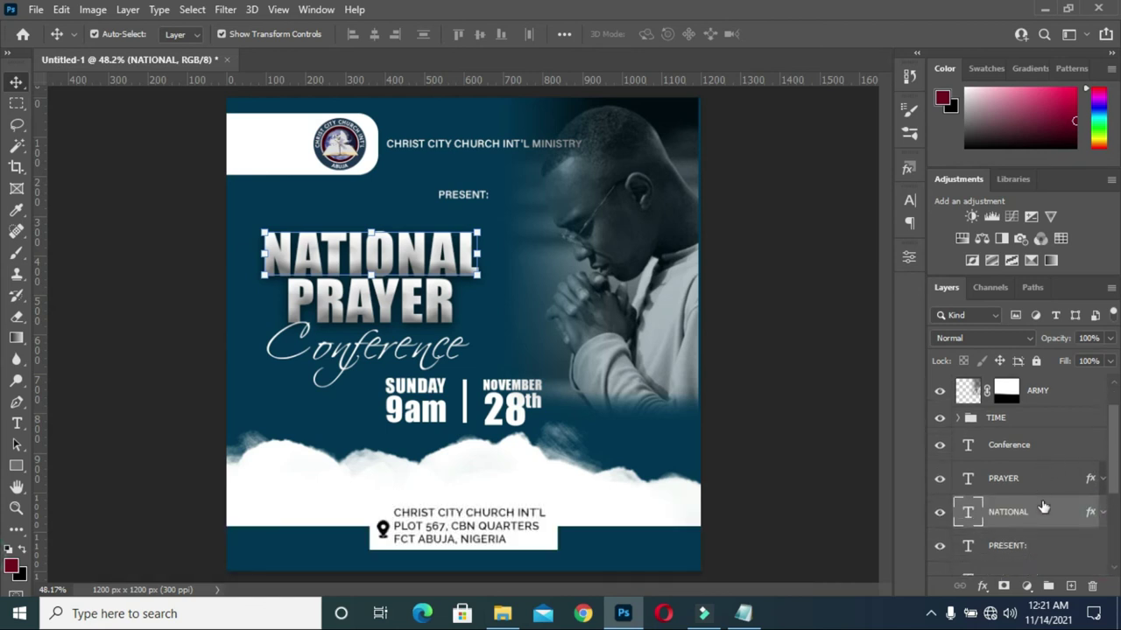
scroll(1023, 441, down, 1)
Select the Conference and church ministry name text layers.
click(1018, 427)
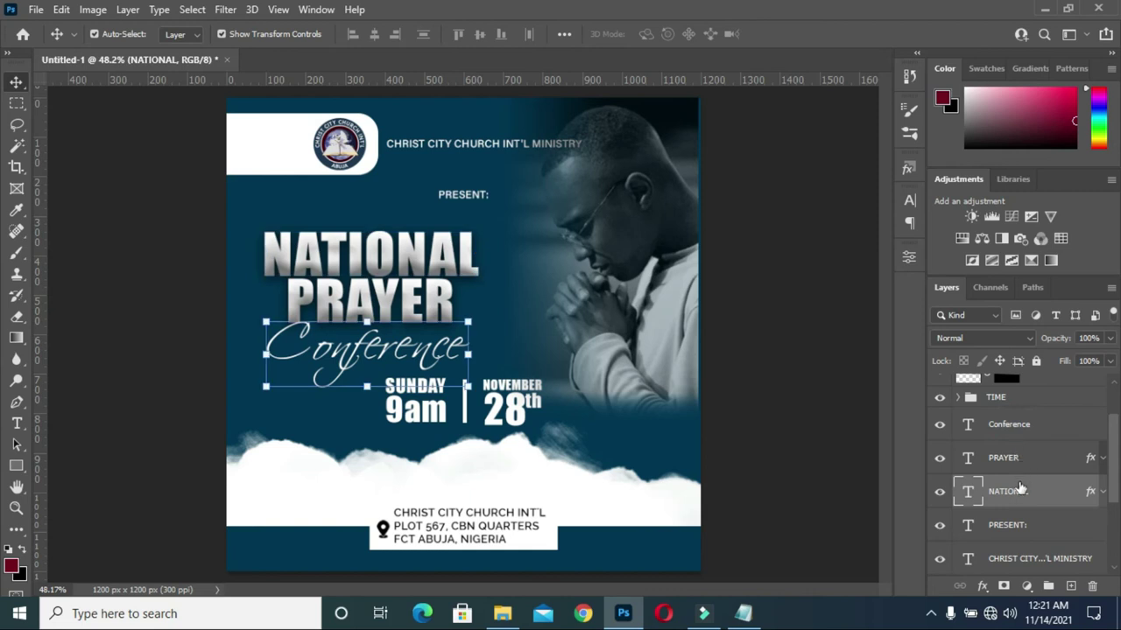
scroll(1016, 506, down, 1)
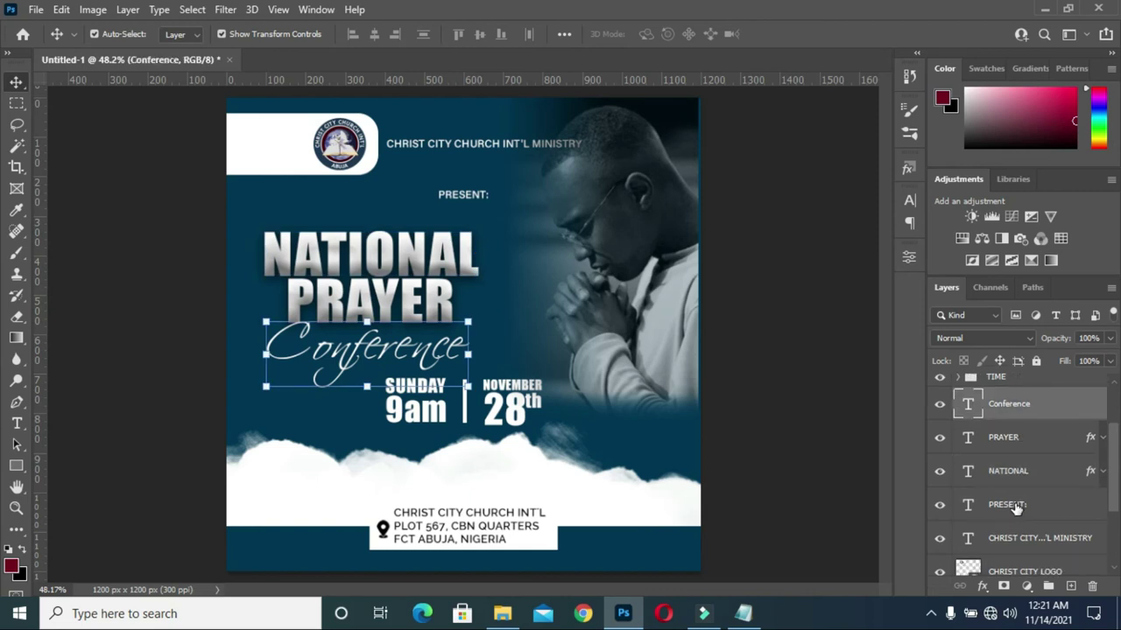
click(1010, 535)
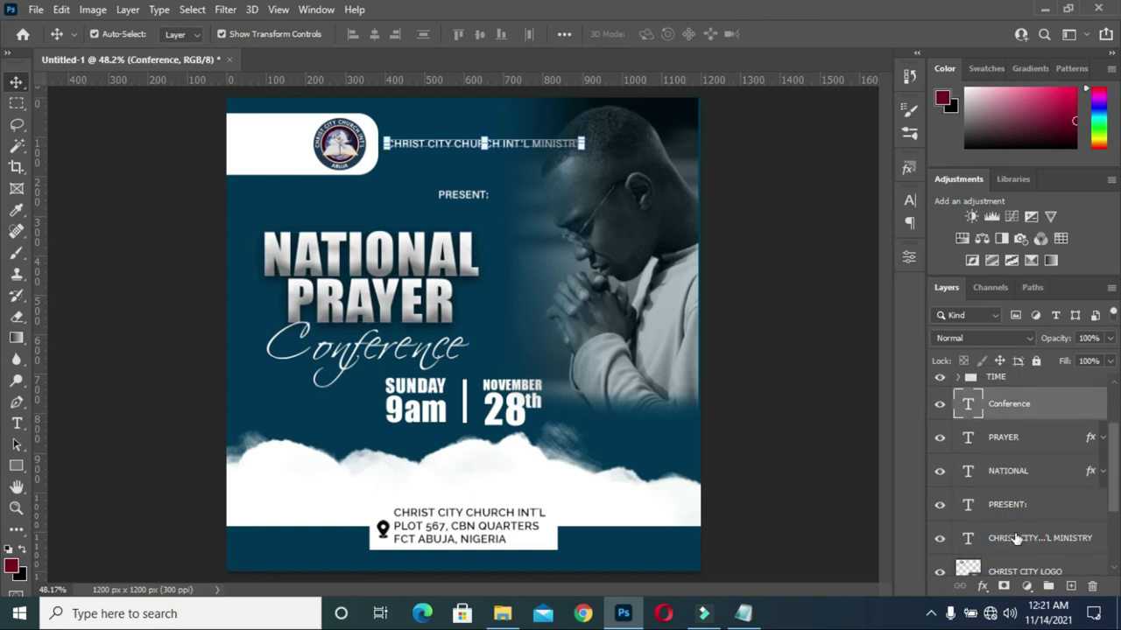
Group all the flyer's text layers into a group named TEXT.
shift+click(1011, 405)
key(ctrl+g)
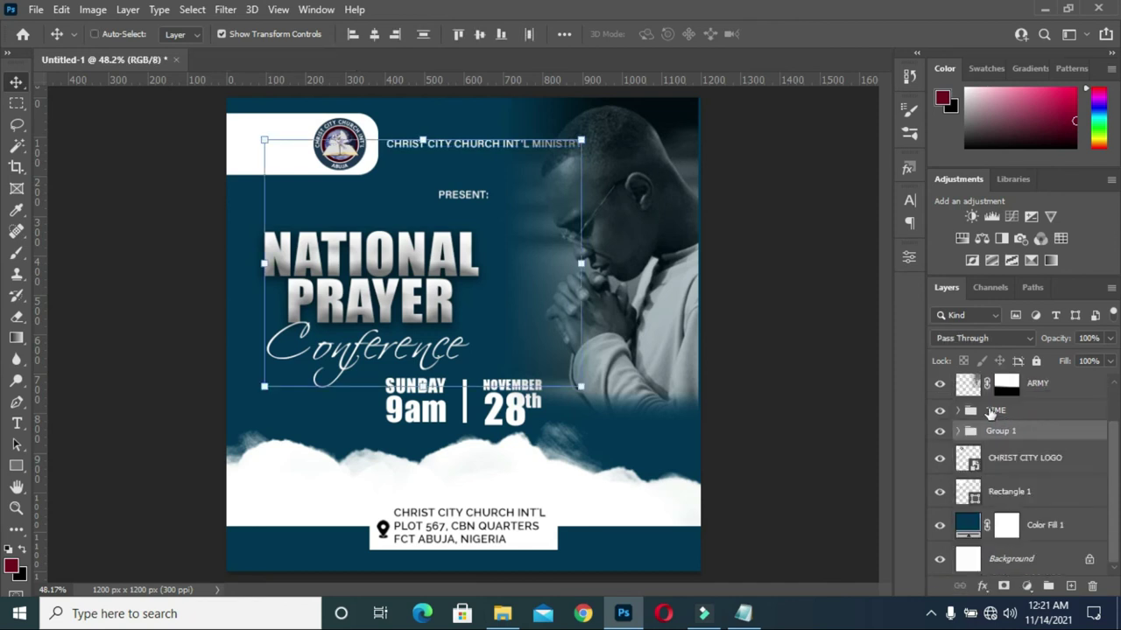
text(T)
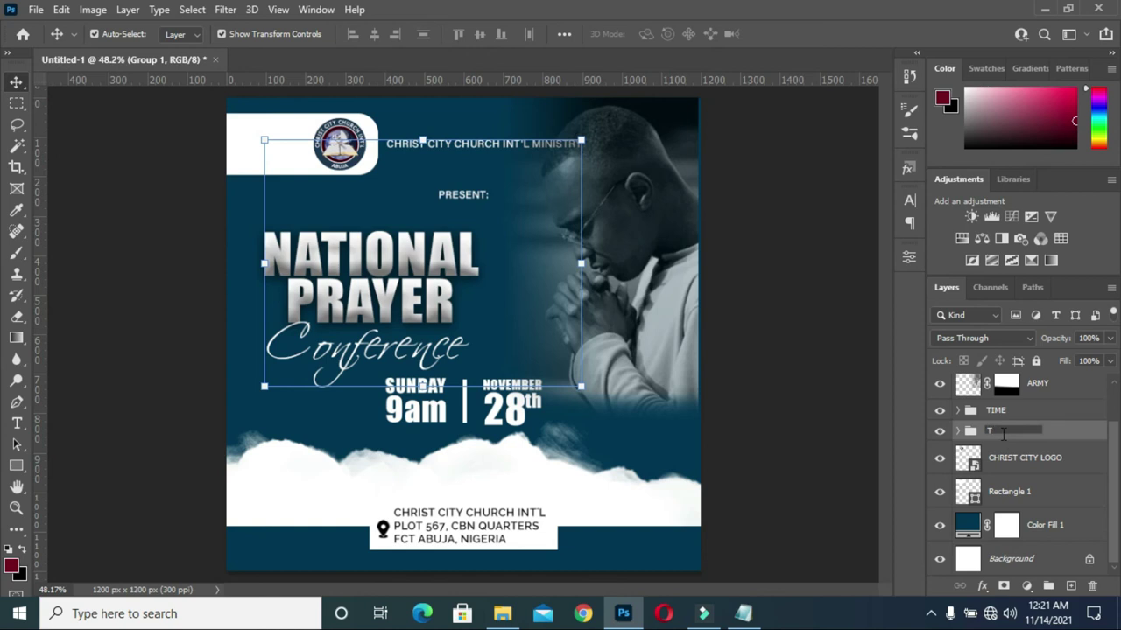
text(EXT)
key(Return)
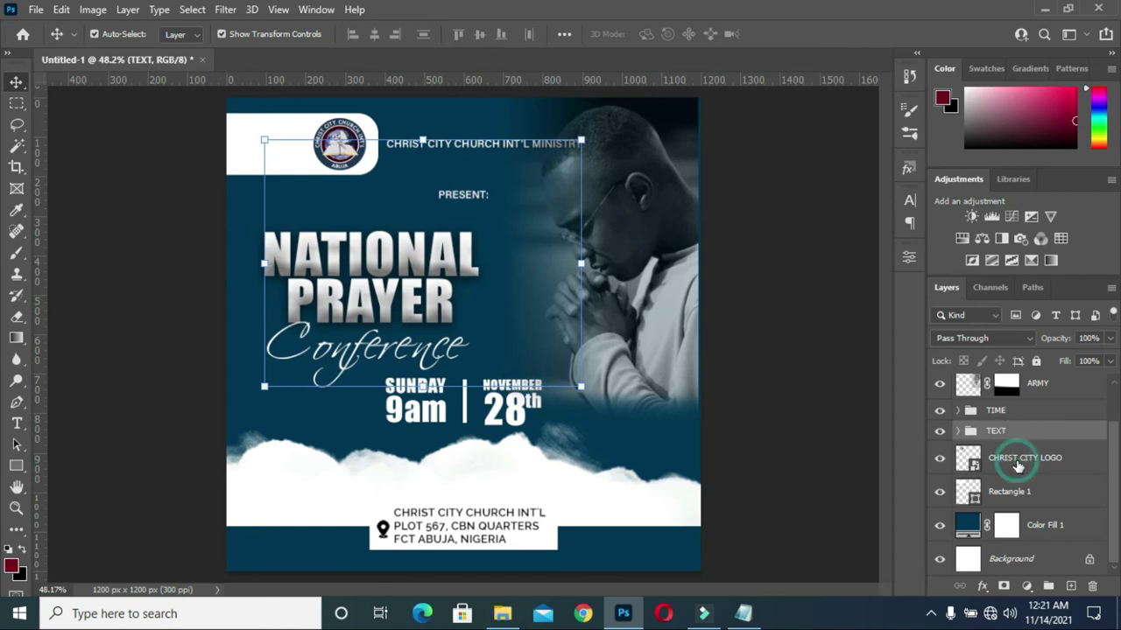
Group the CHRIST CITY LOGO layer and its banner rectangle as LOGO.
click(1017, 462)
ctrl+click(1015, 493)
key(ctrl+g)
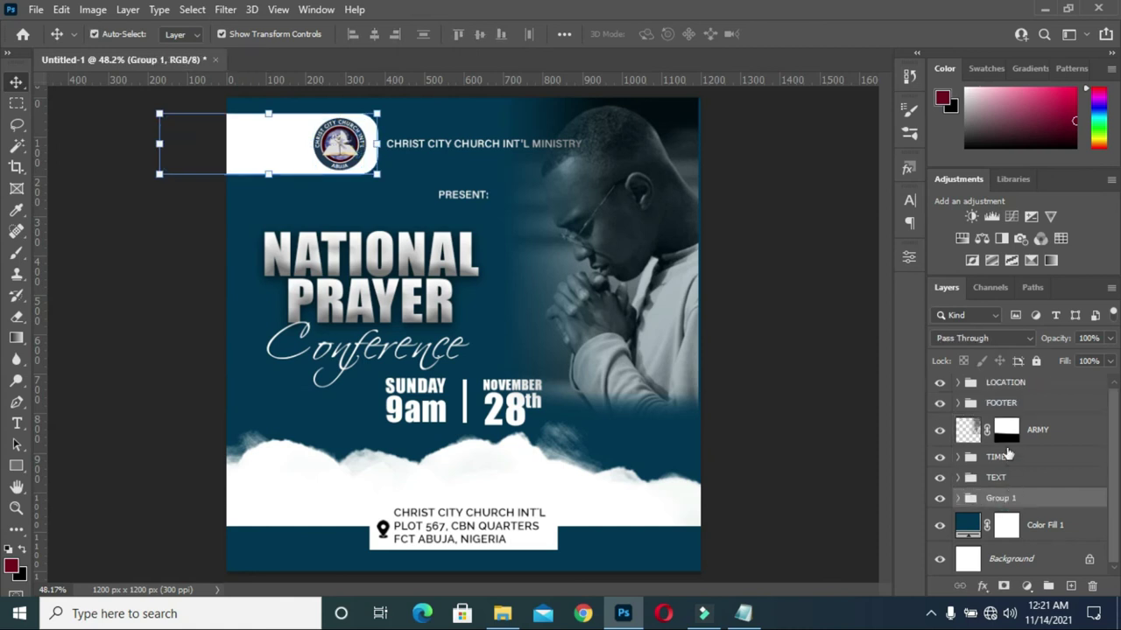
double_click(1002, 497)
text(LOGO)
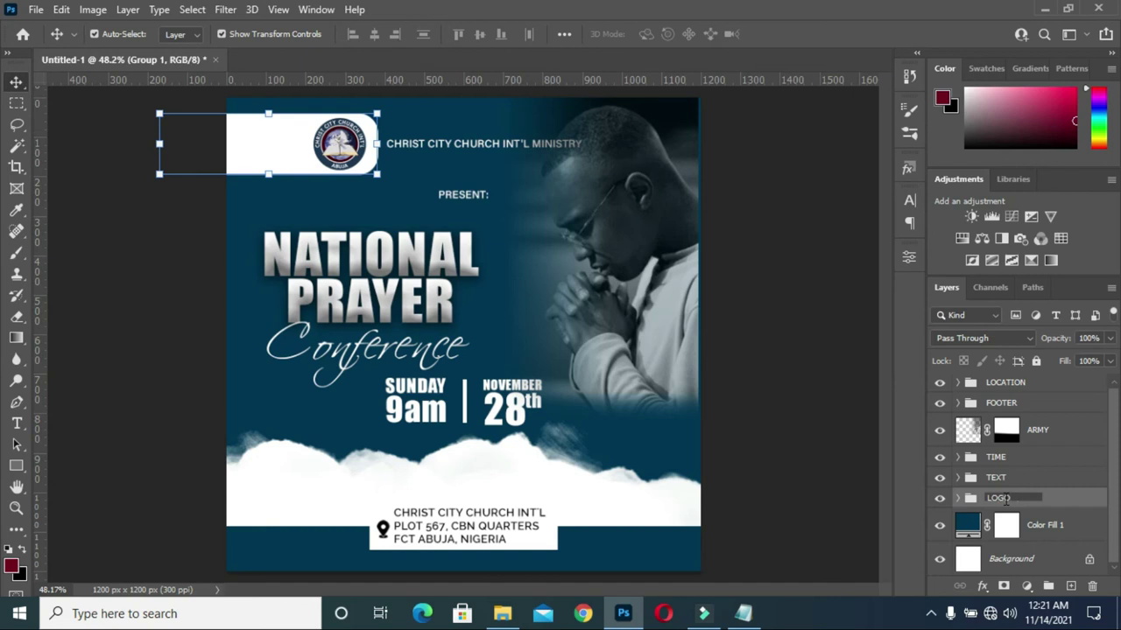
key(Return)
Put the Color Fill 1 background layer into a collapsed group named BG.
click(1029, 527)
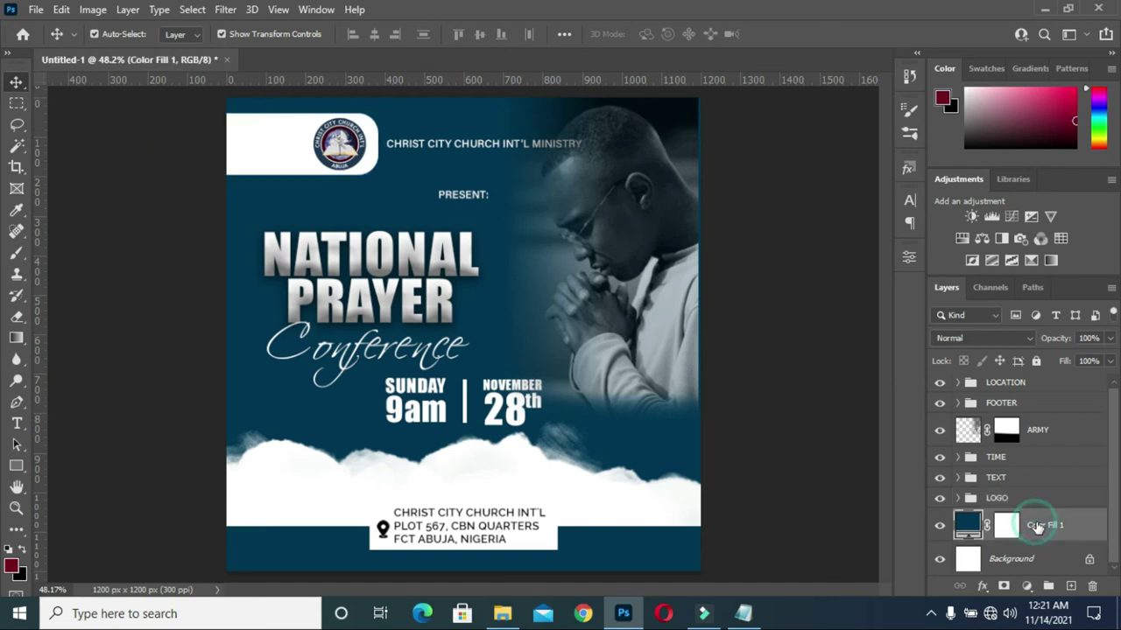
key(ctrl+g)
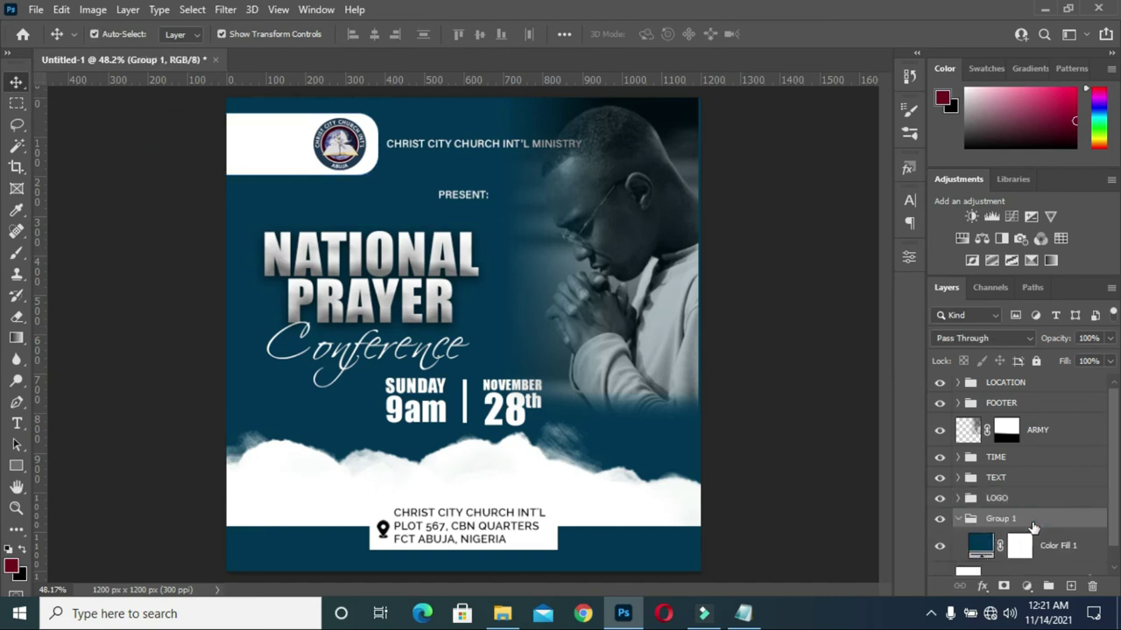
double_click(1002, 519)
text(G)
key(Return)
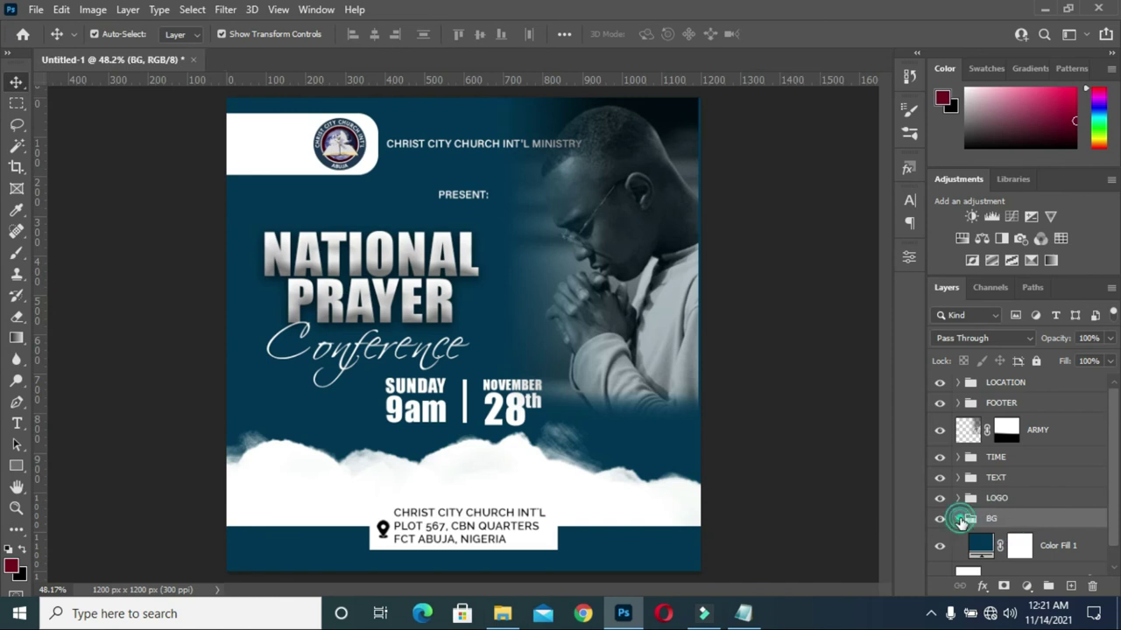
click(957, 520)
Put the ARMY photo layer into a collapsed group named IMAGE.
click(1035, 434)
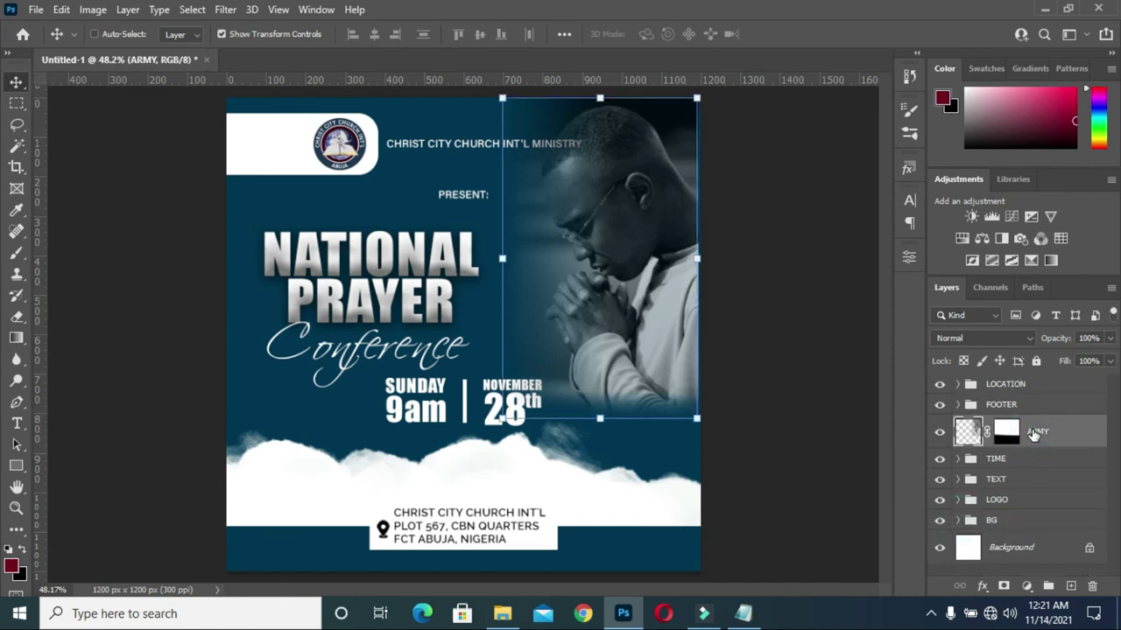
key(ctrl+g)
click(959, 426)
double_click(1001, 426)
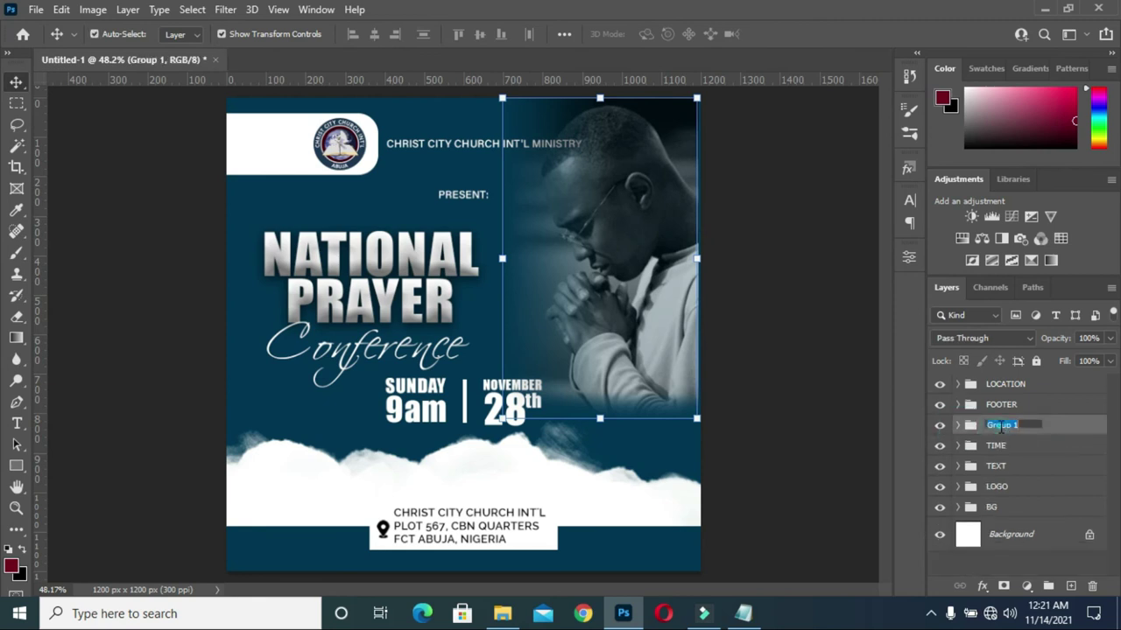
text(IMAGE)
key(Return)
click(800, 358)
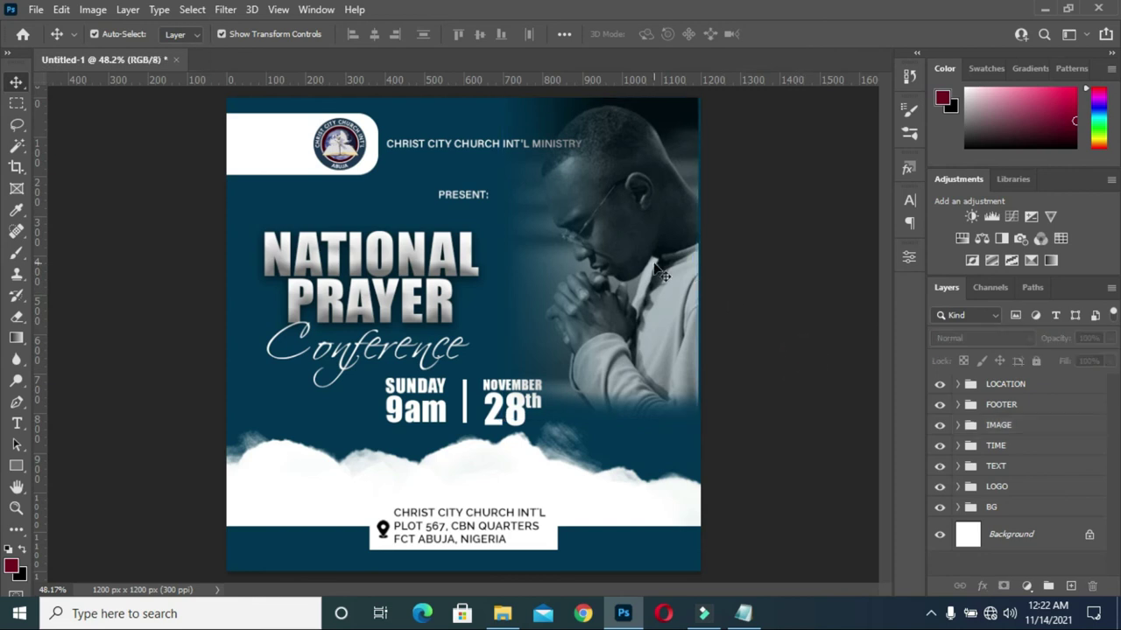
Nudge the LOCATION address block up and scale it to about 126%.
scroll(455, 227, down, 2)
scroll(459, 302, up, 1)
scroll(462, 311, down, 3)
scroll(492, 416, up, 2)
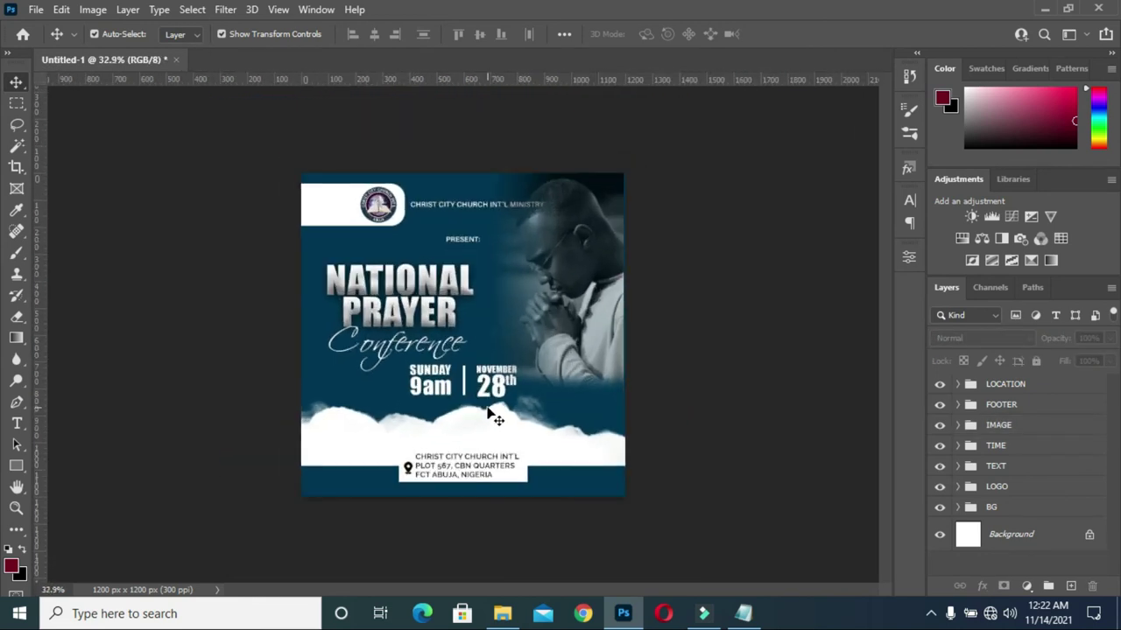
scroll(492, 411, down, 1)
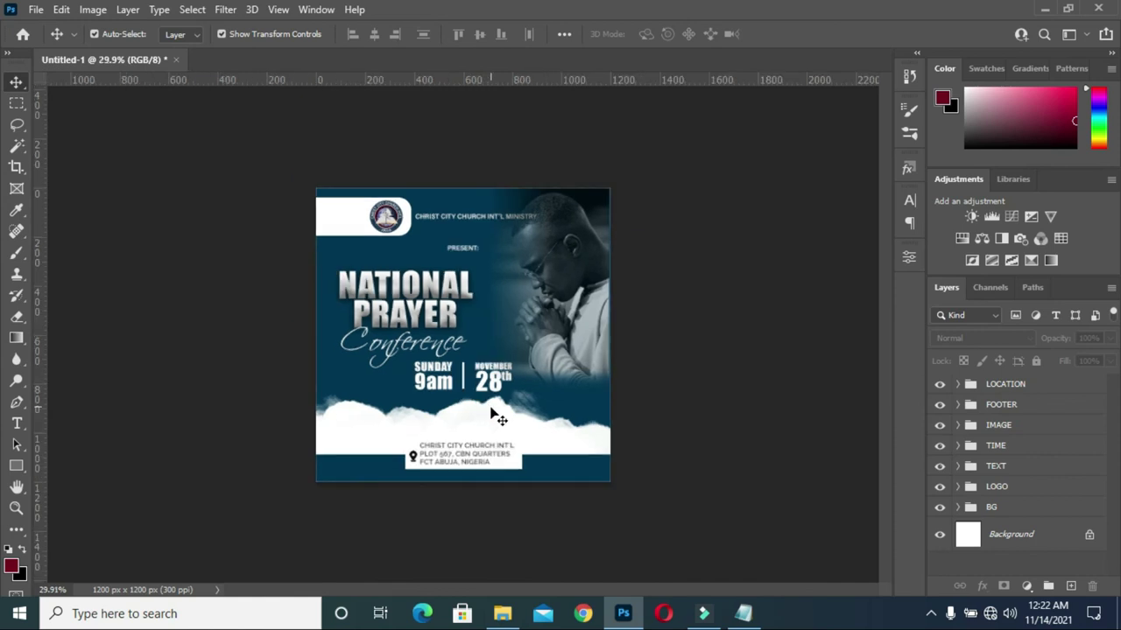
click(1007, 383)
key(shift+Up)
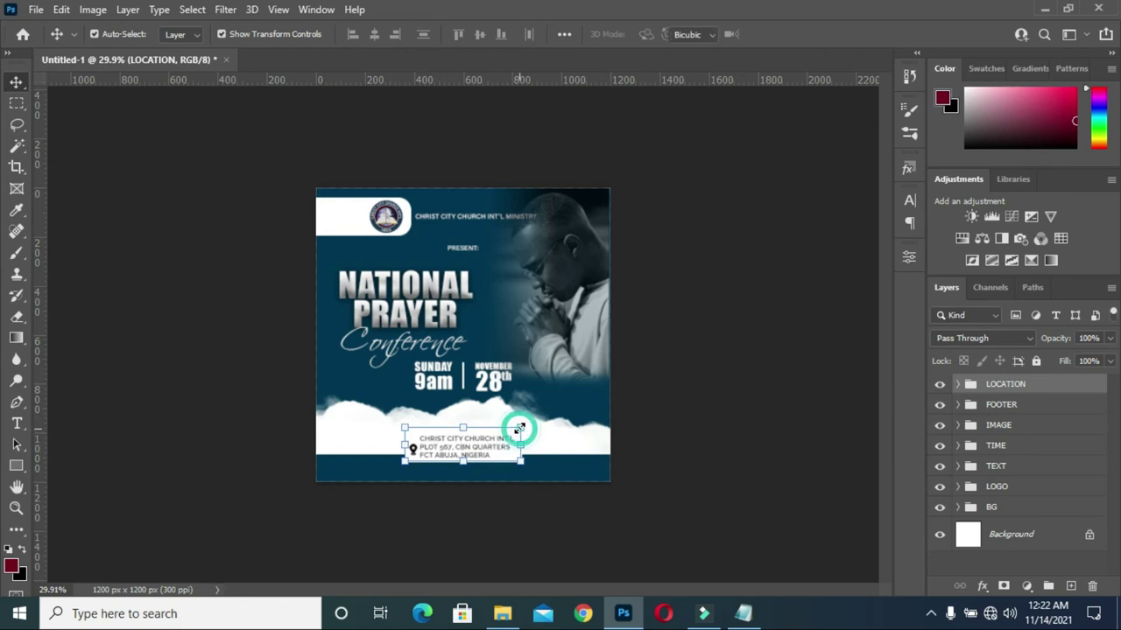
drag(520, 427, 531, 420)
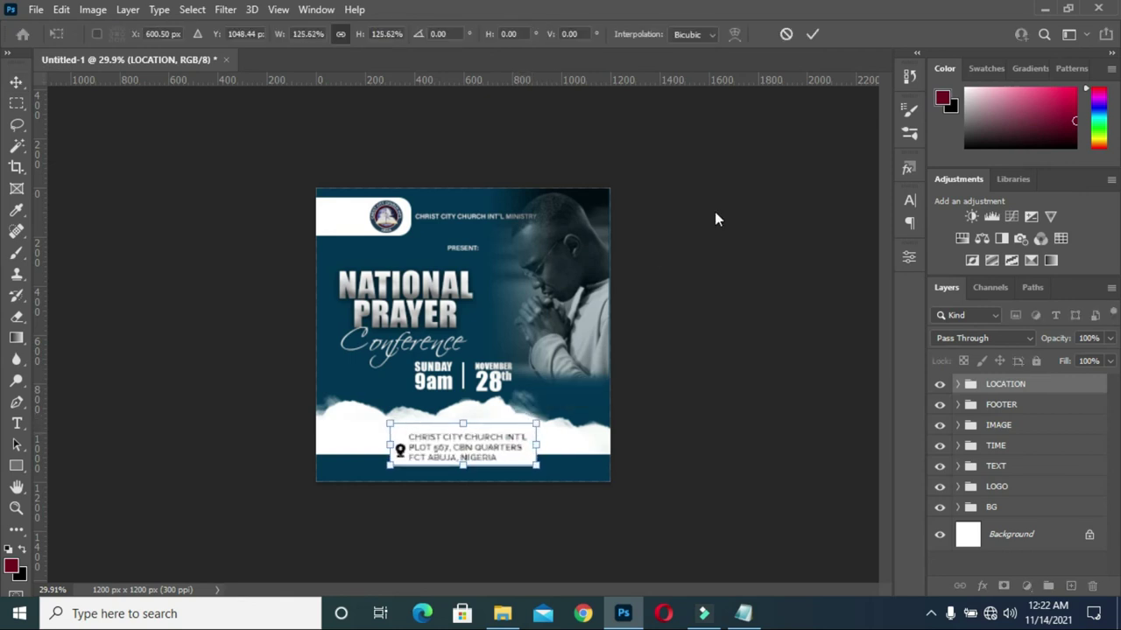
click(813, 34)
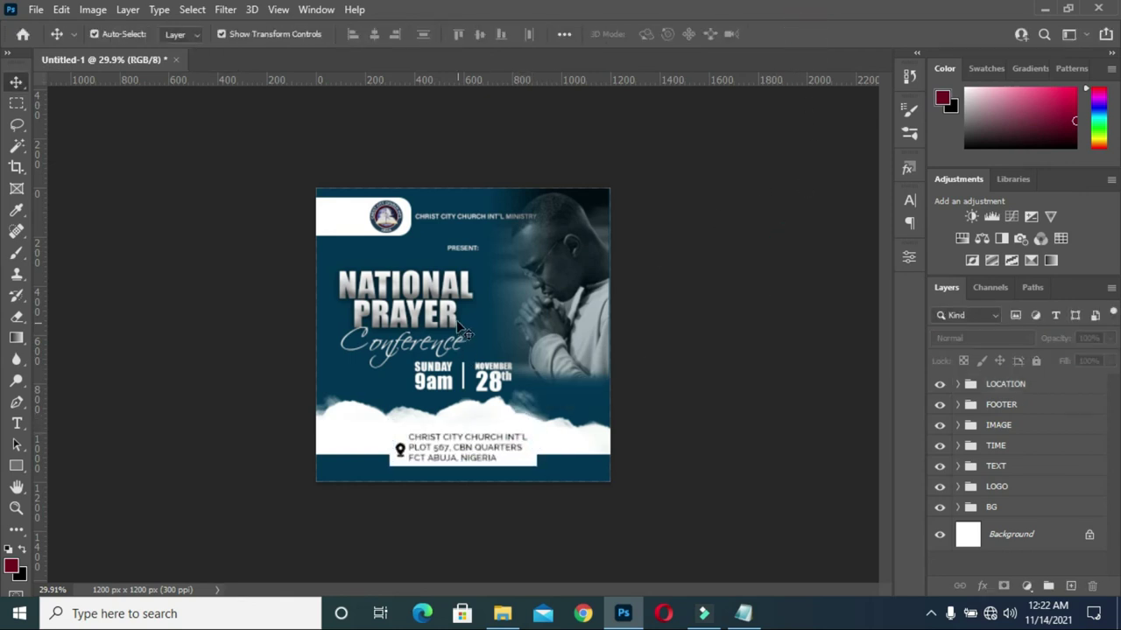
Select the PRESENT: text layer and show its character formatting settings.
scroll(461, 328, up, 2)
scroll(461, 328, up, 2)
click(464, 219)
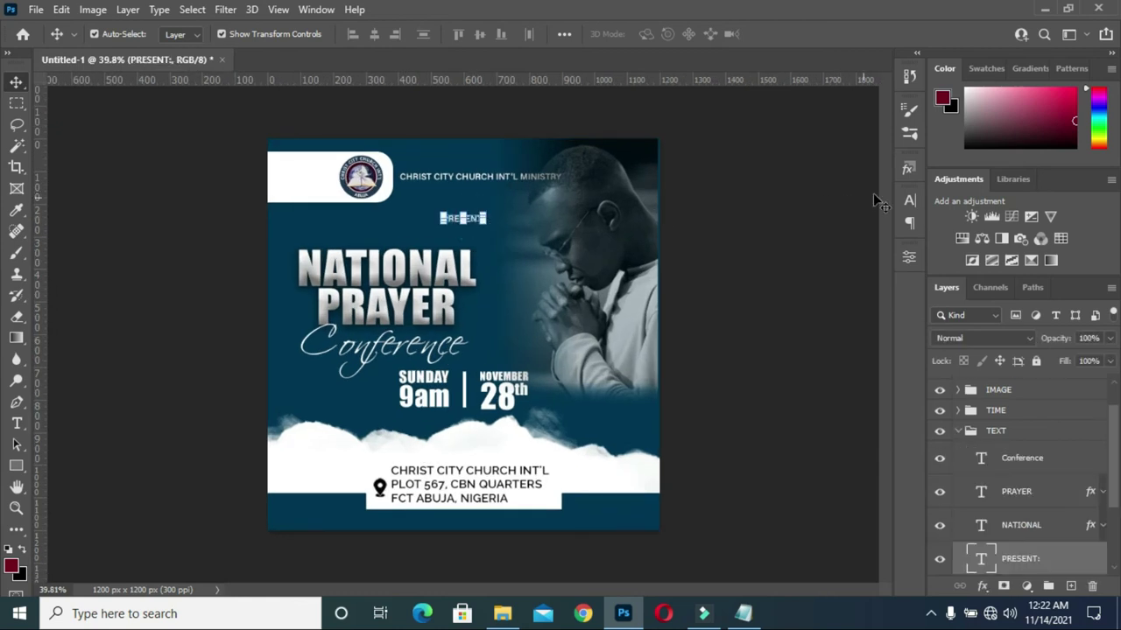
click(909, 202)
Increase the tracking of PRESENT: to spread its letters wide.
drag(820, 260, 853, 263)
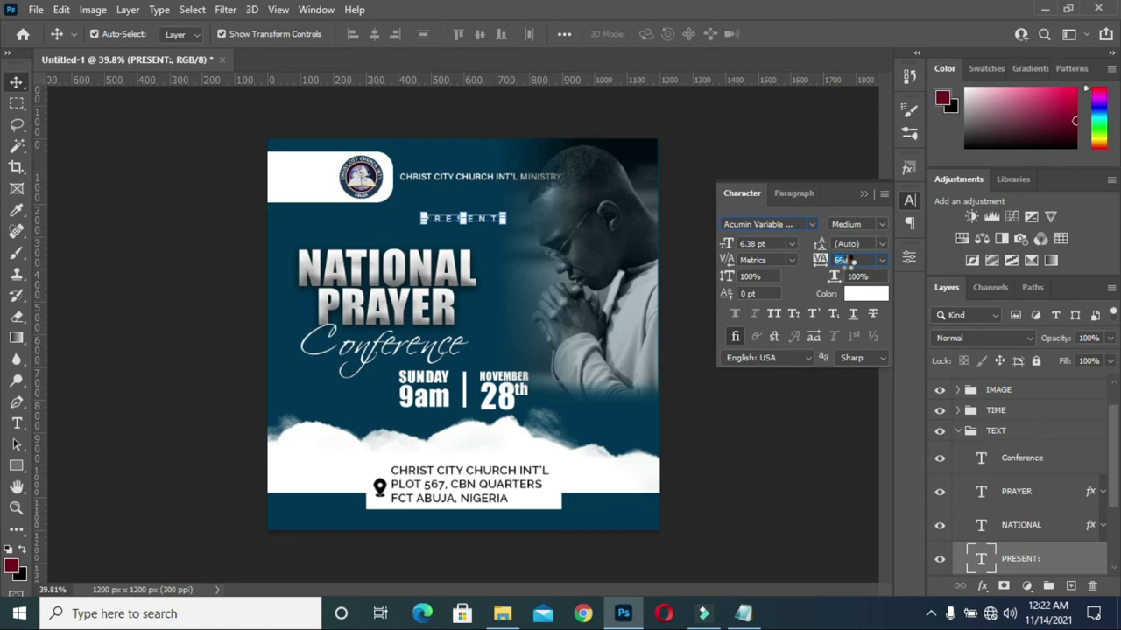
click(863, 192)
click(807, 191)
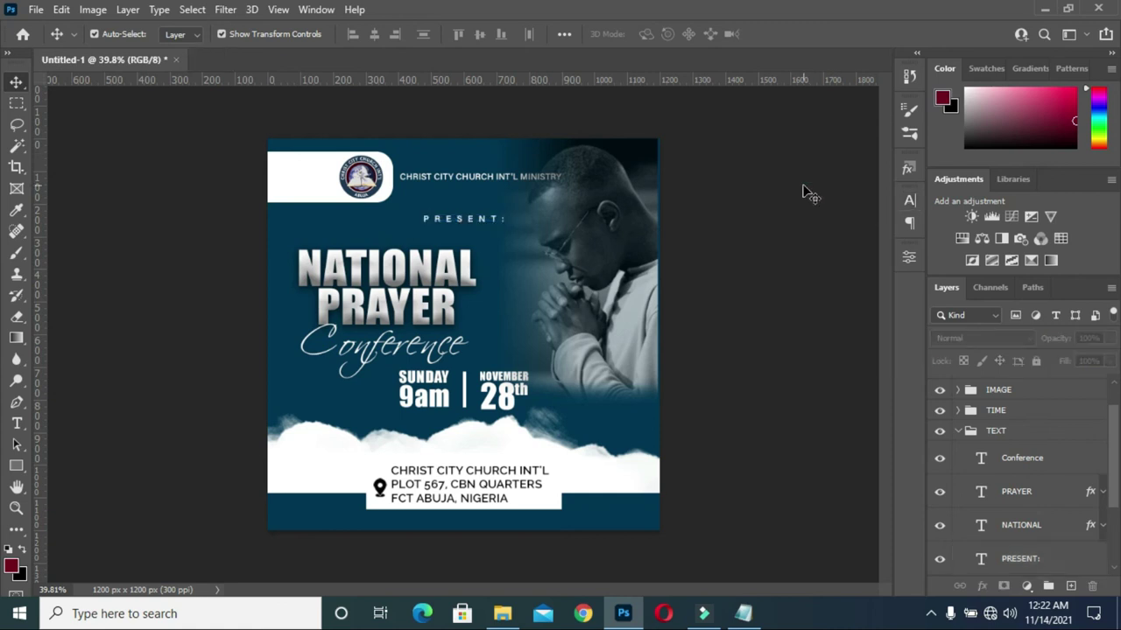
Collapse the TEXT group in the Layers panel and clear the selection.
click(449, 321)
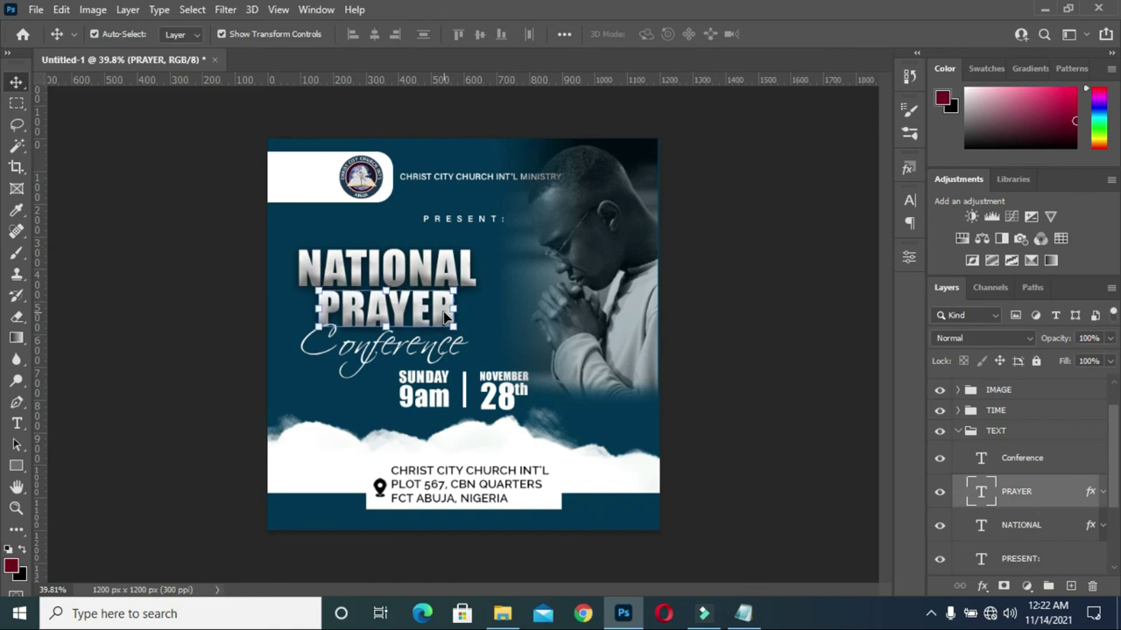
click(969, 433)
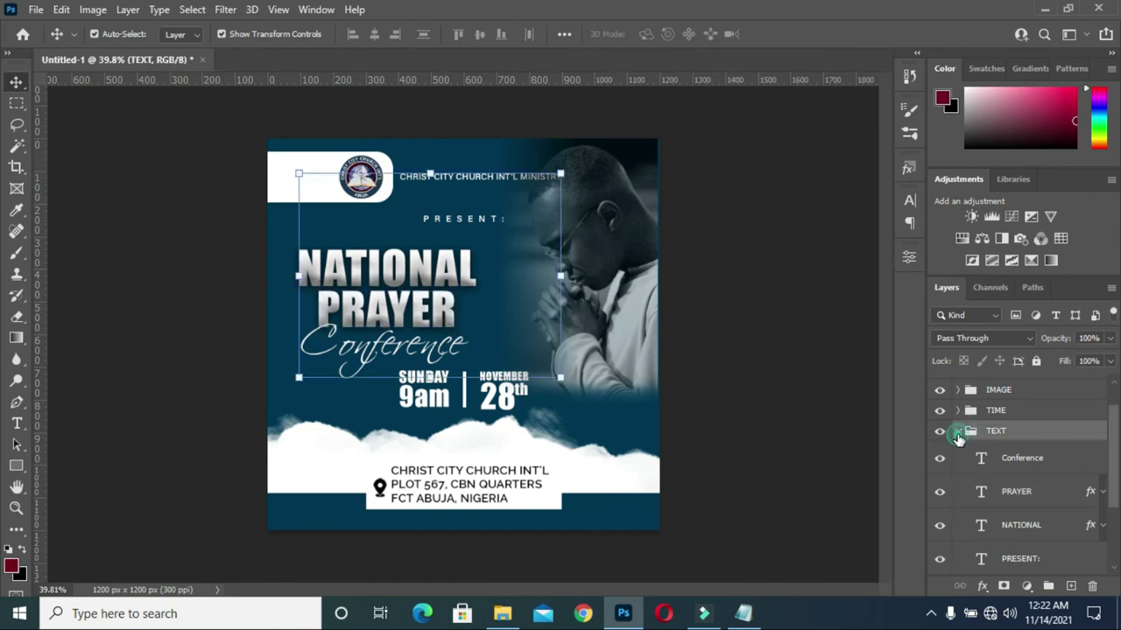
click(958, 431)
click(790, 380)
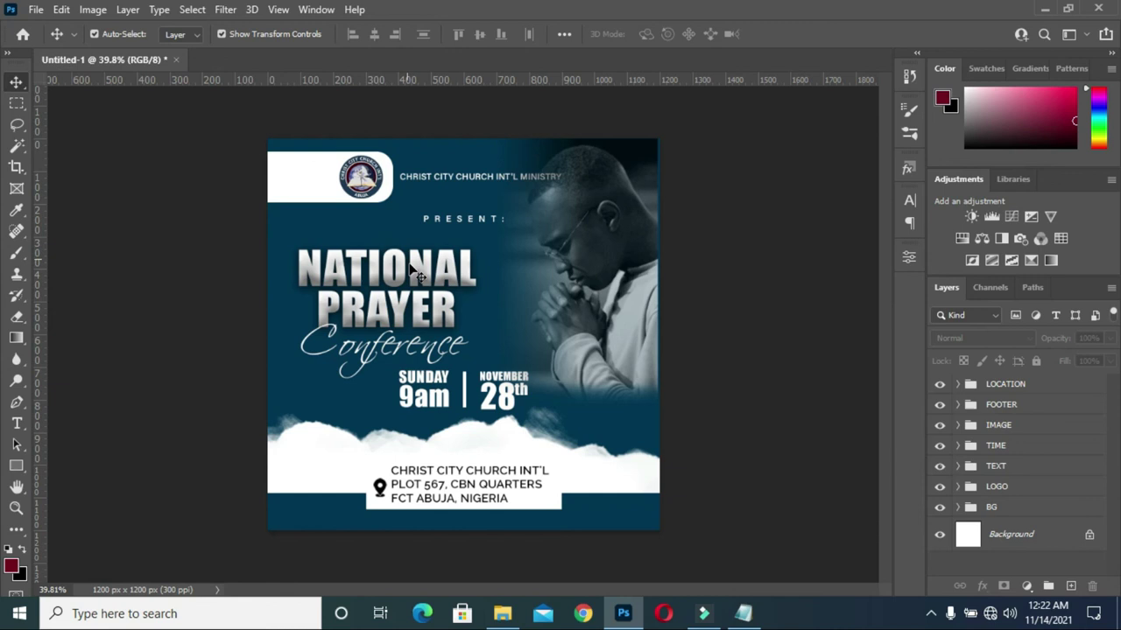
scroll(420, 296, up, 1)
Enlarge the NATIONAL title to about 117%.
scroll(420, 296, up, 1)
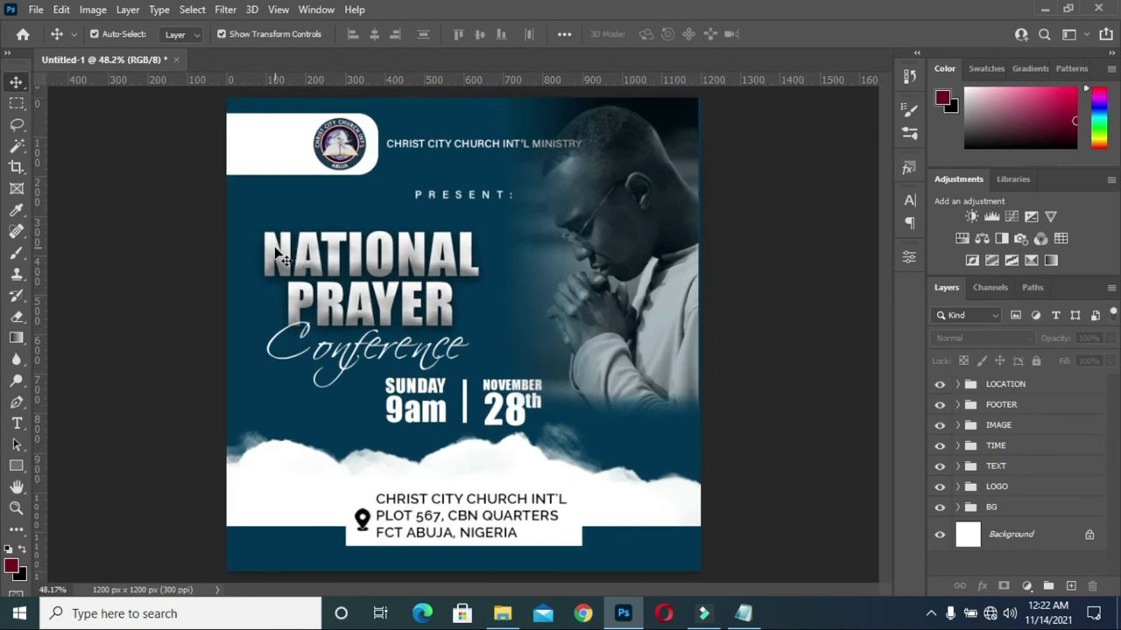
click(260, 229)
key(ctrl+t)
drag(262, 230, 248, 222)
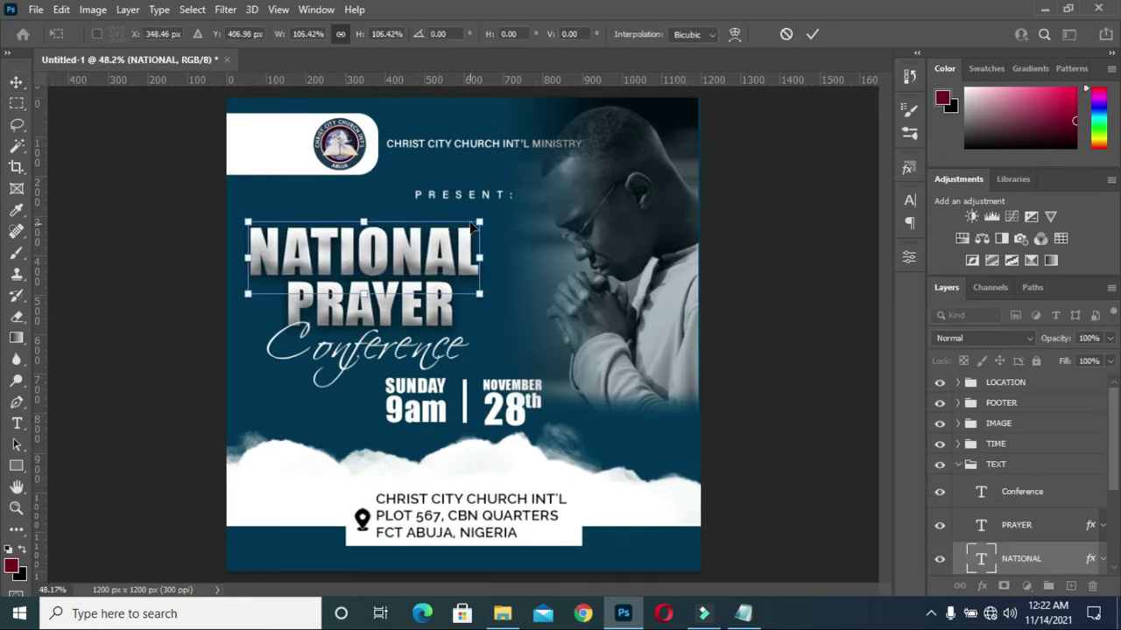
drag(484, 220, 500, 215)
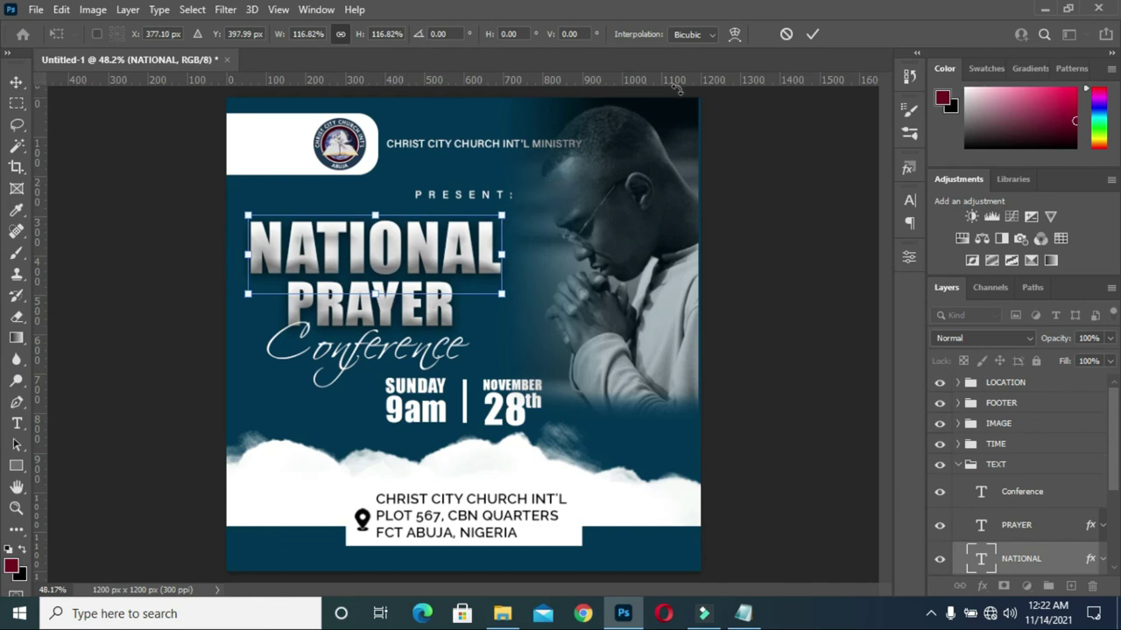
click(813, 34)
Scale the PRAYER title to about 125% and shift it slightly right and down.
click(451, 289)
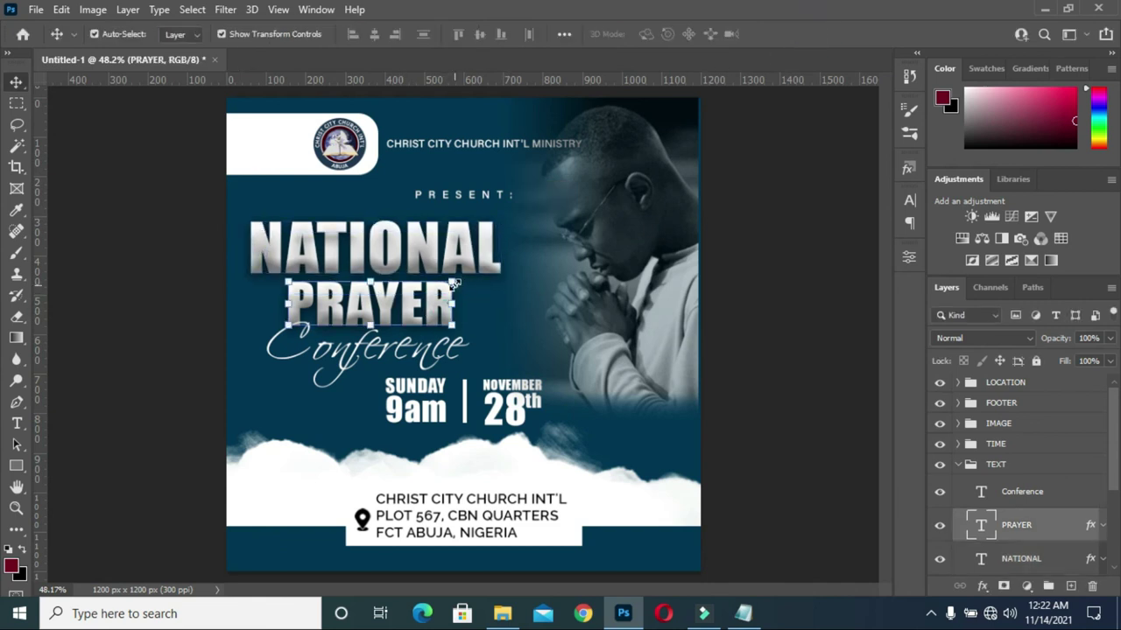
drag(287, 326, 259, 351)
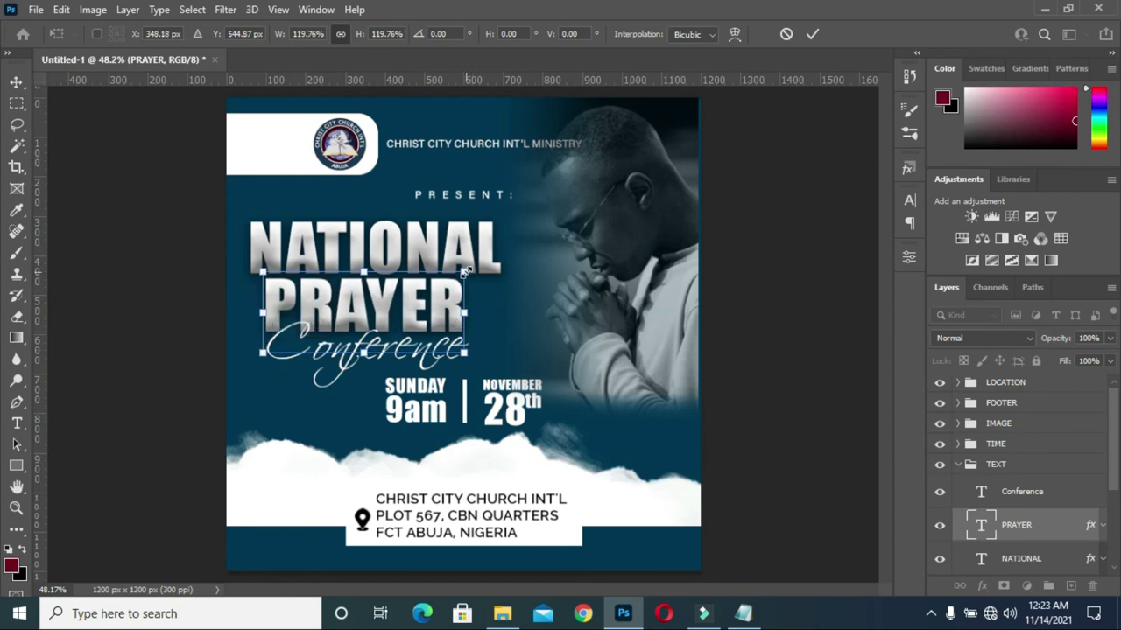
drag(466, 271, 473, 267)
drag(450, 321, 456, 323)
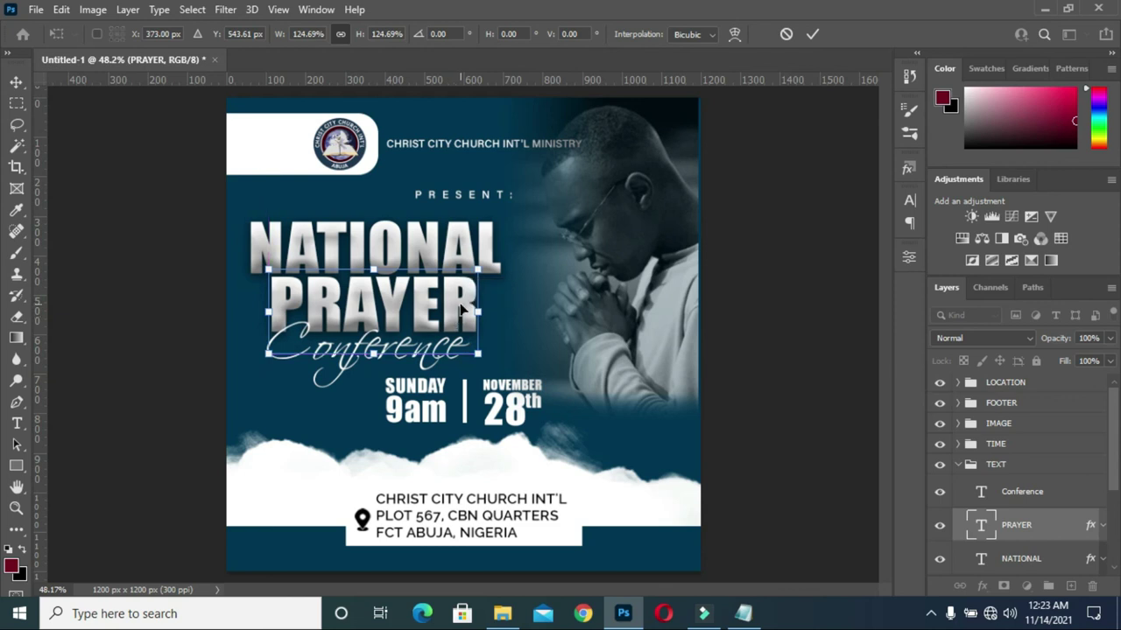
click(813, 33)
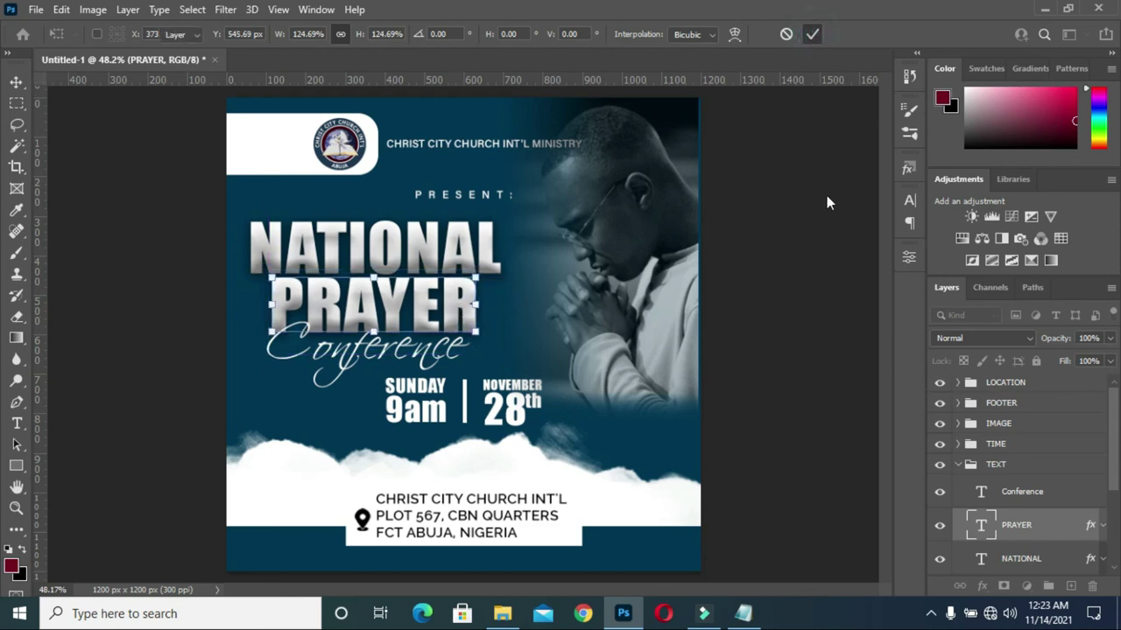
Add a black drop shadow to Conference with 70% opacity and 32 px size.
click(397, 359)
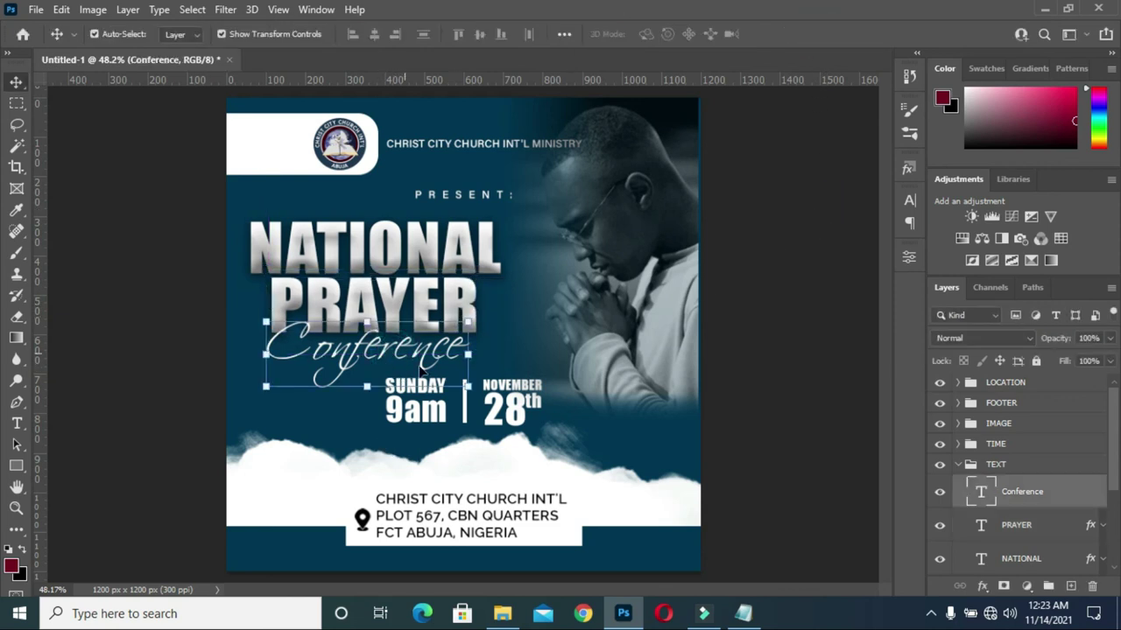
click(982, 586)
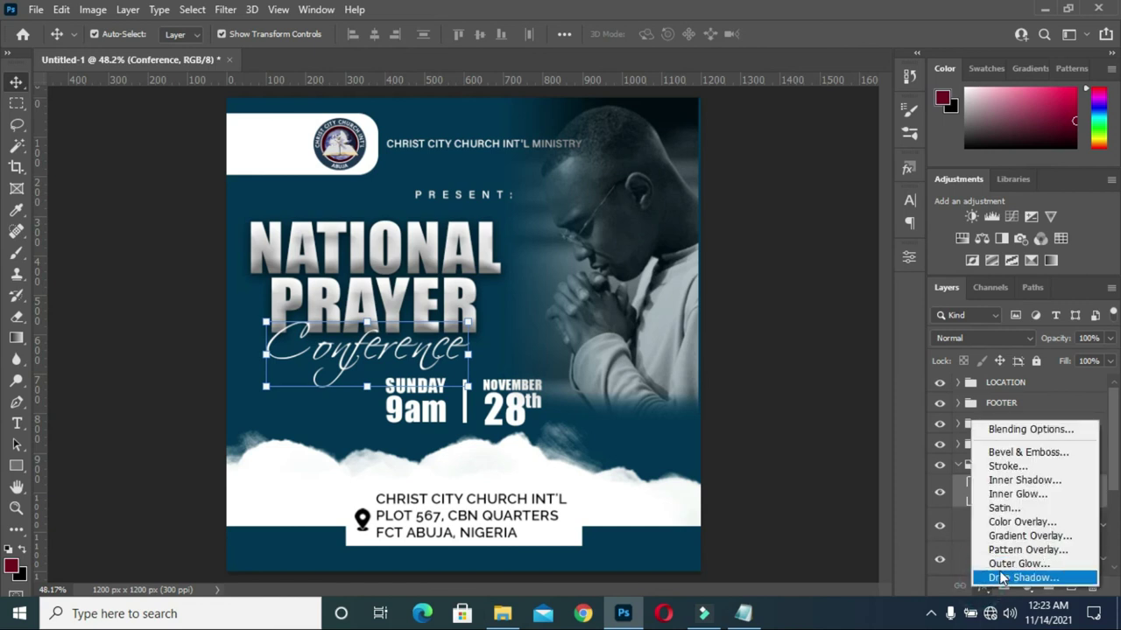
click(998, 597)
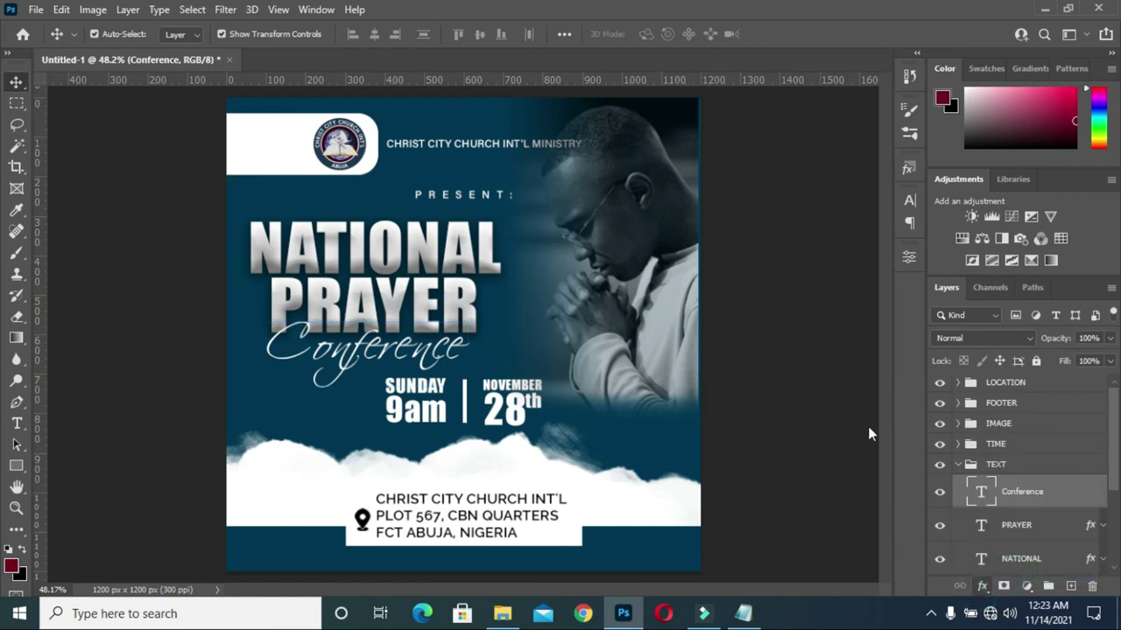
drag(743, 87, 794, 96)
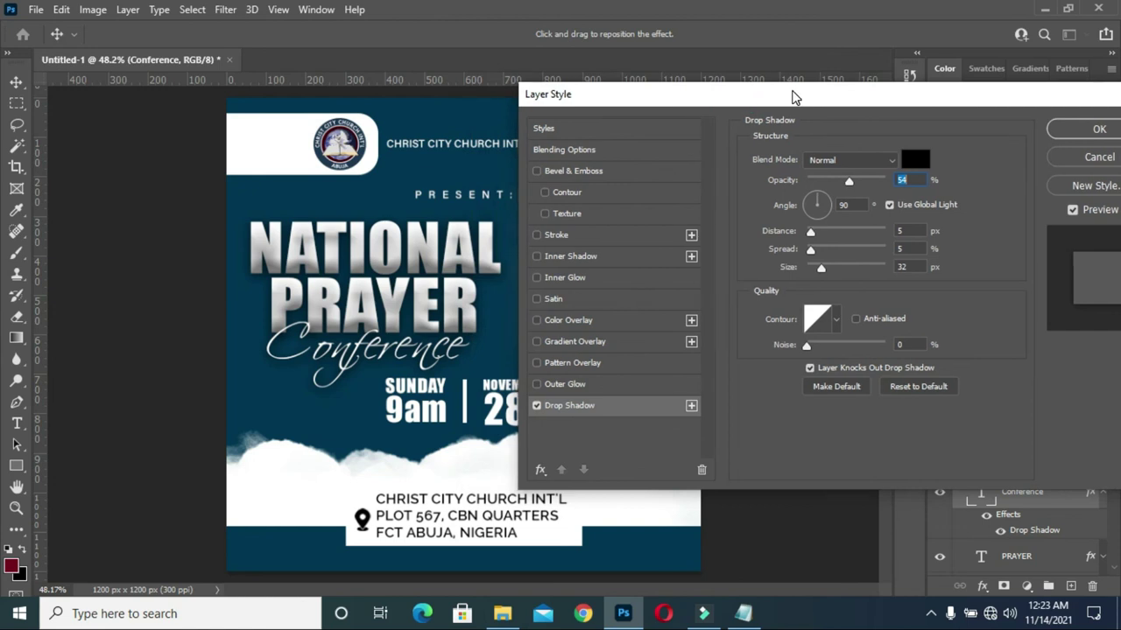
drag(852, 179, 862, 184)
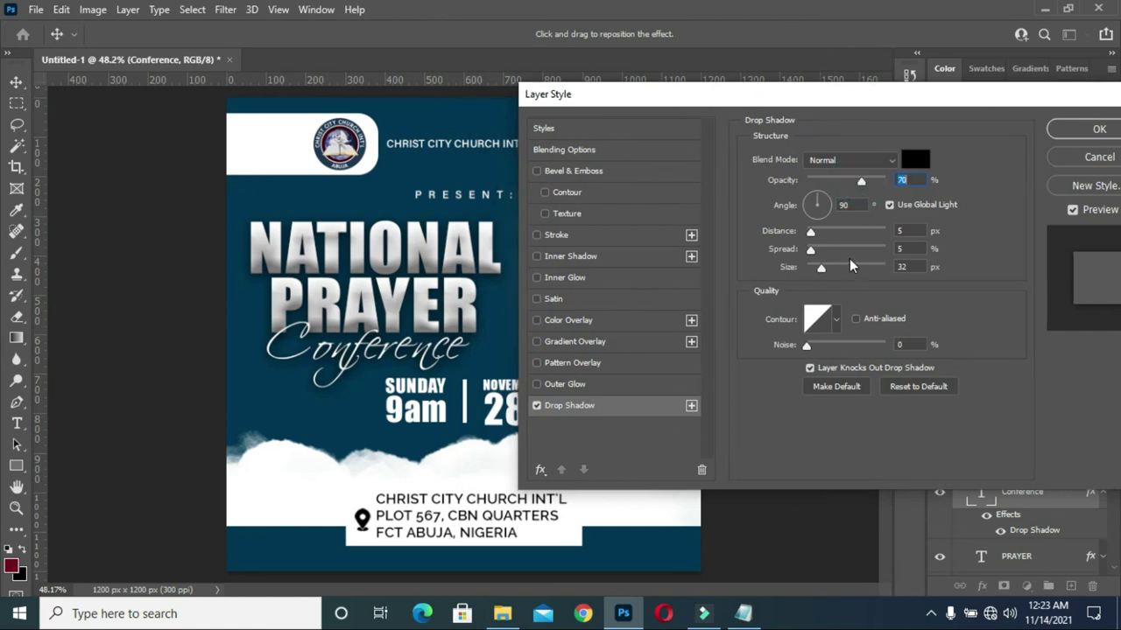
drag(1078, 93, 996, 95)
click(1016, 131)
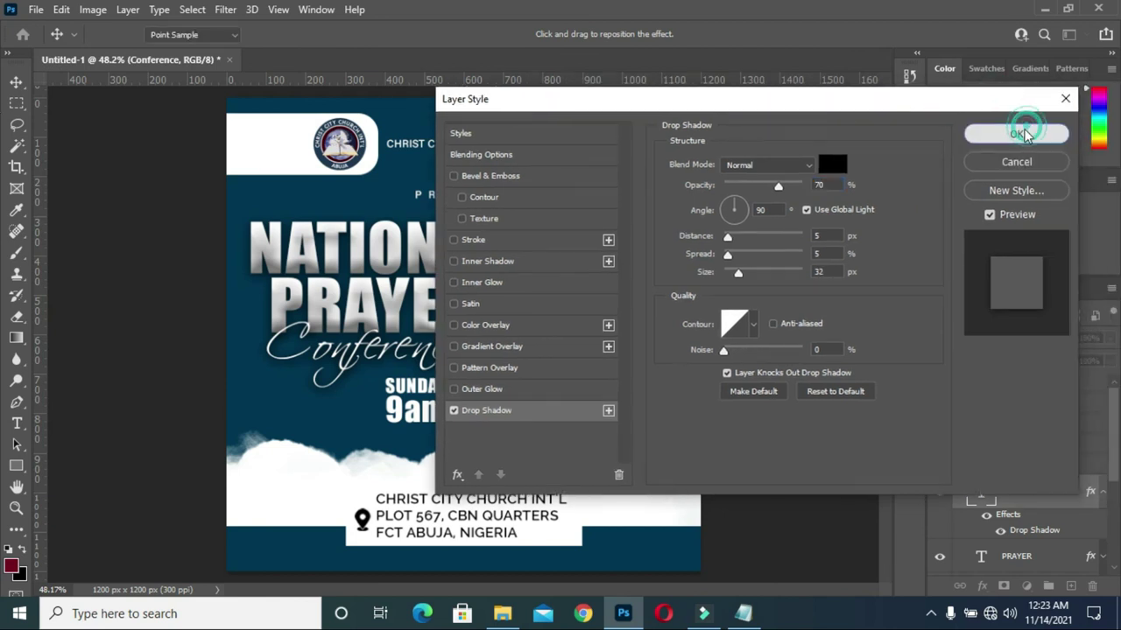
scroll(476, 300, down, 1)
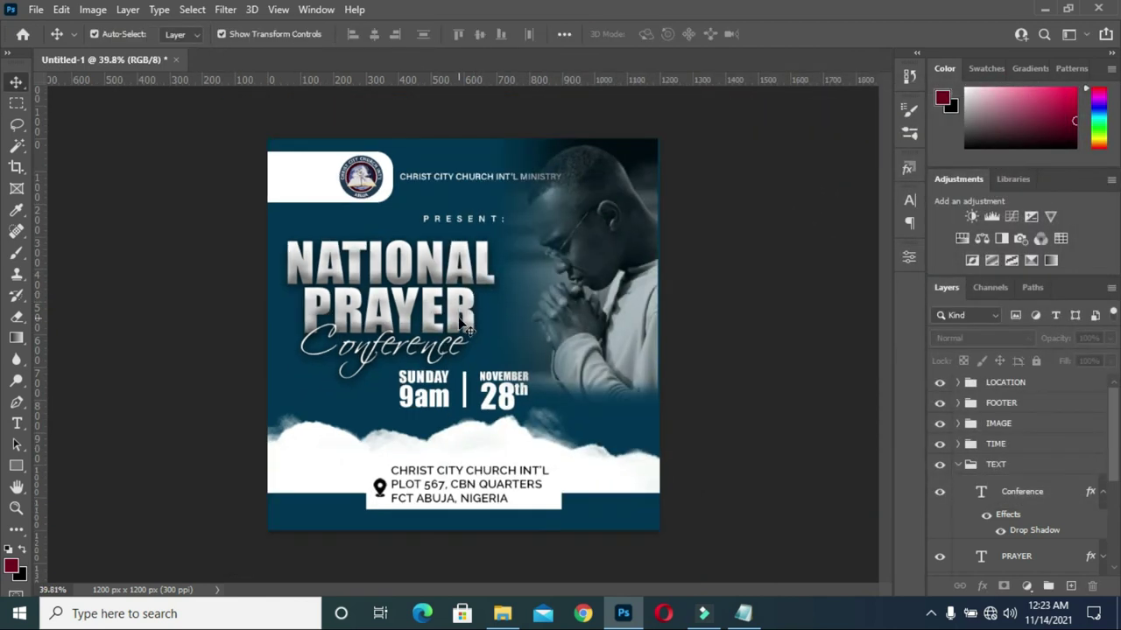
scroll(456, 311, down, 1)
scroll(452, 315, up, 2)
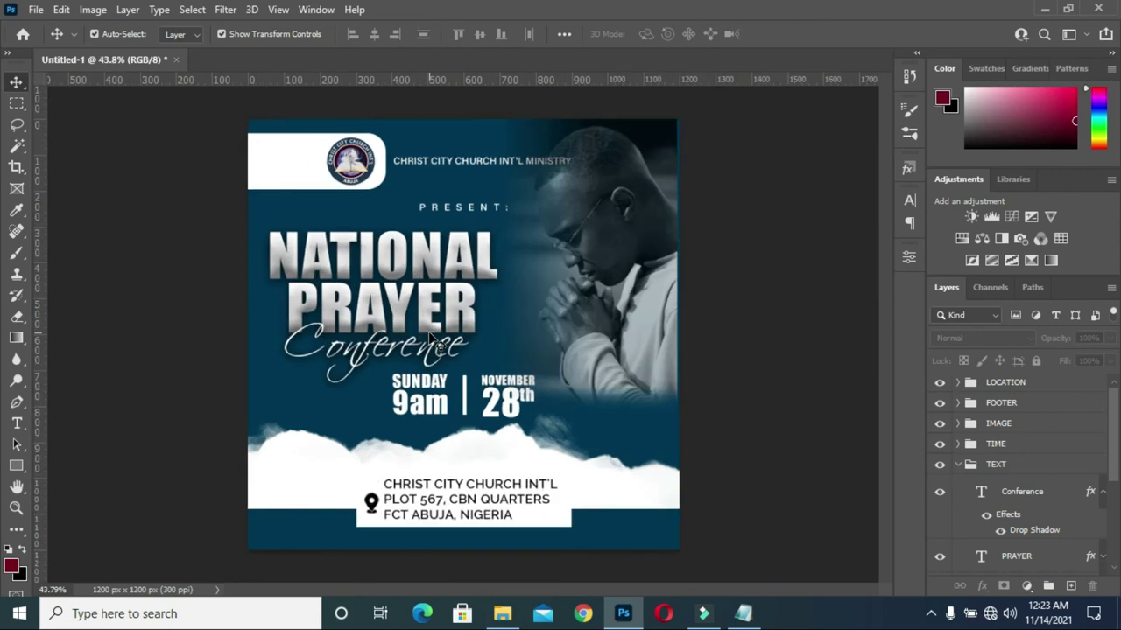
scroll(447, 415, down, 1)
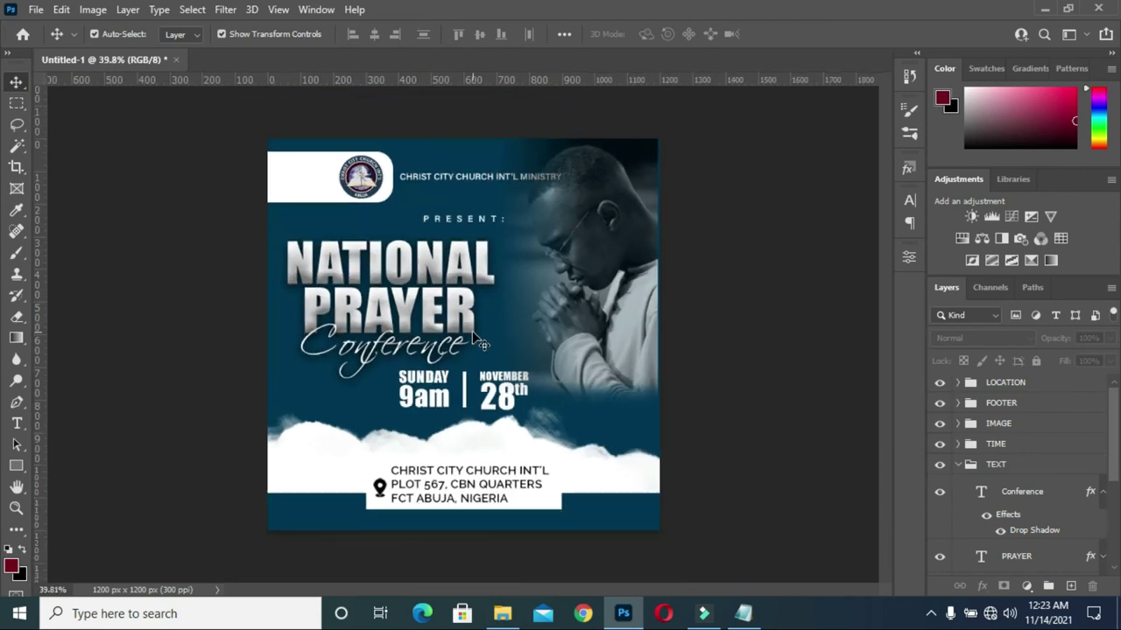
scroll(448, 361, down, 1)
scroll(516, 281, up, 1)
Add a drop shadow to the church logo with reduced size, spread and opacity.
click(361, 181)
click(982, 585)
click(1016, 583)
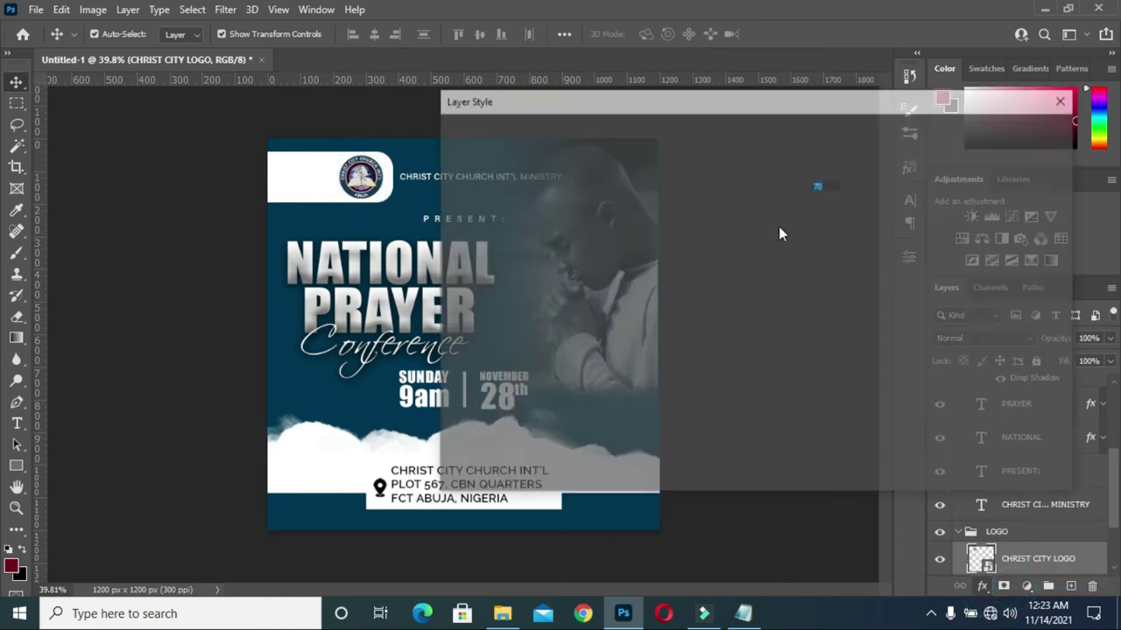
drag(675, 110, 712, 109)
drag(775, 272, 763, 255)
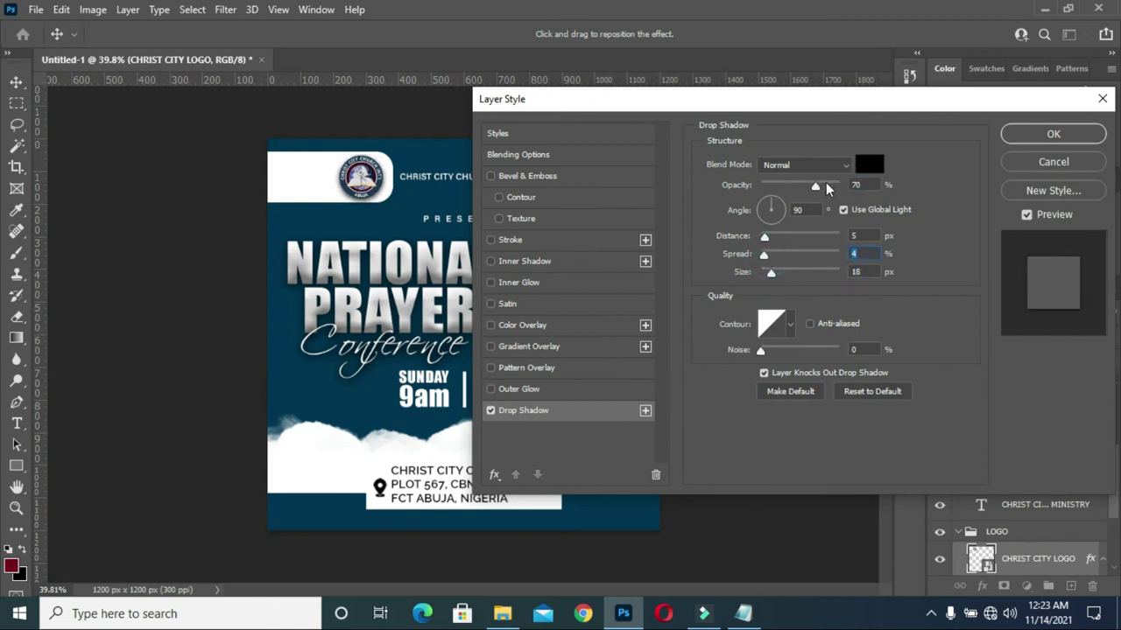
drag(815, 187, 805, 190)
click(1059, 133)
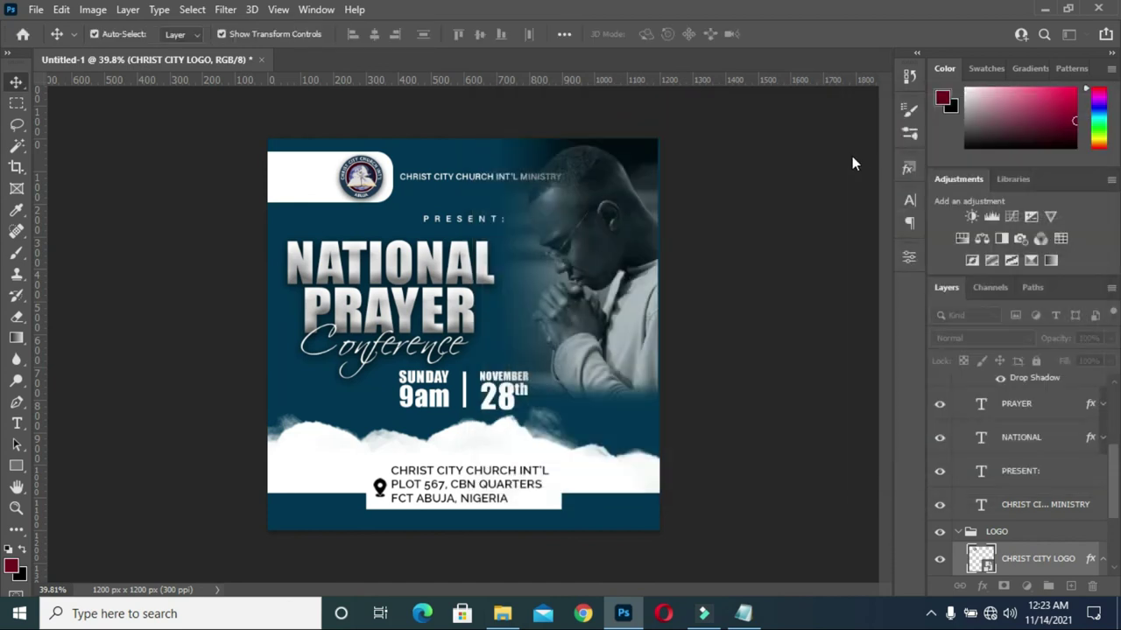
Narrow the CHRIST CITY CHURCH INT'L MINISTRY text to about 85% width.
scroll(711, 315, up, 1)
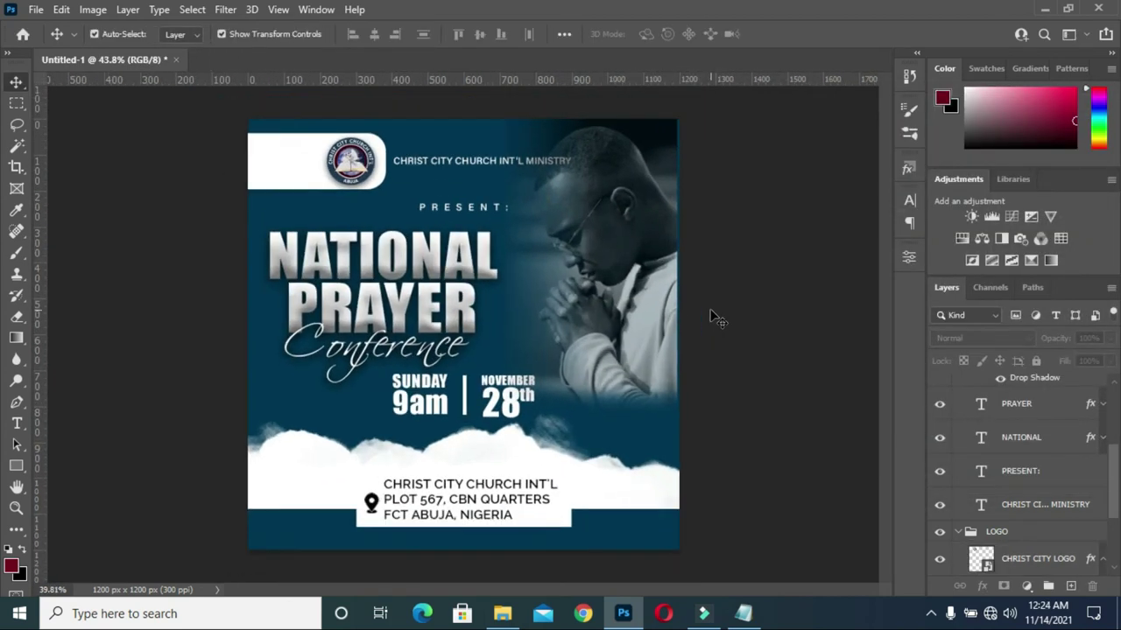
scroll(453, 250, up, 1)
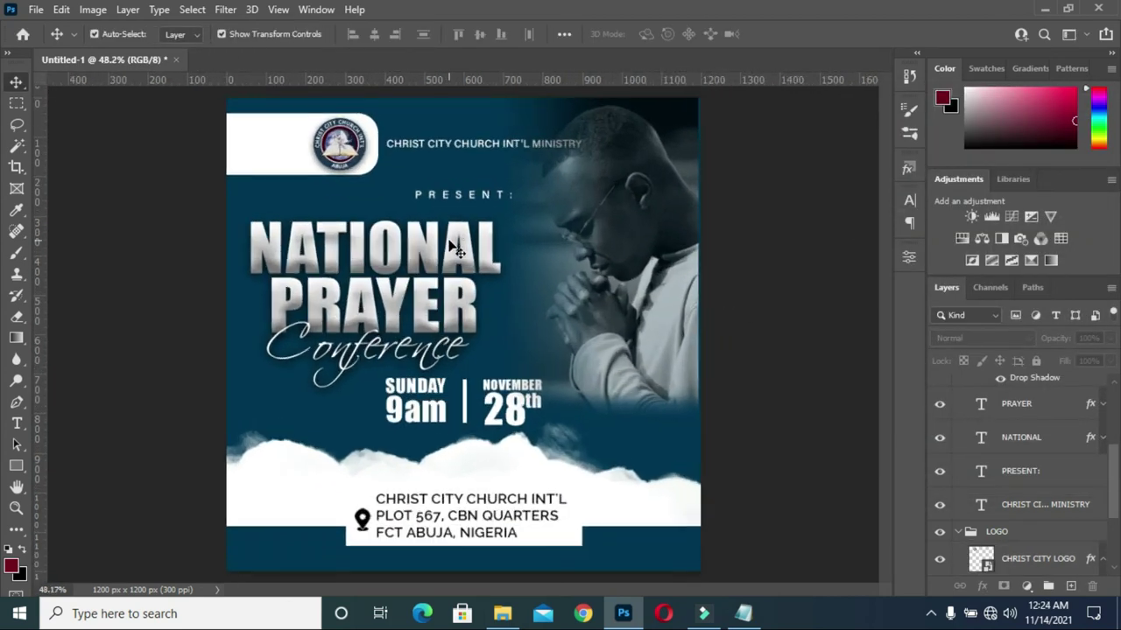
scroll(423, 189, up, 1)
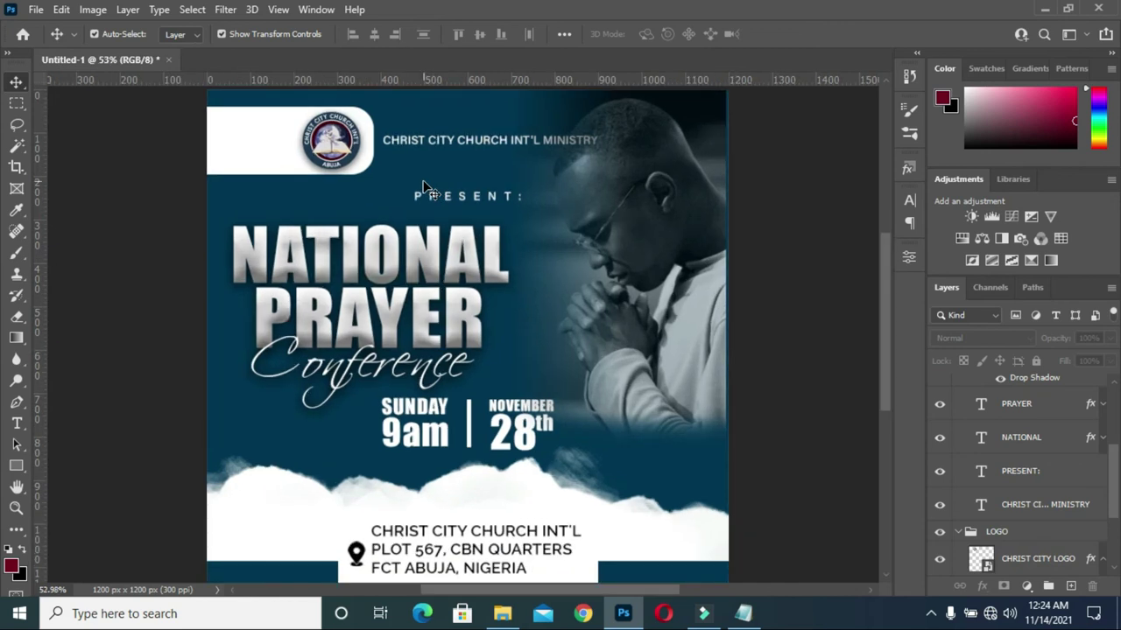
click(578, 144)
click(455, 145)
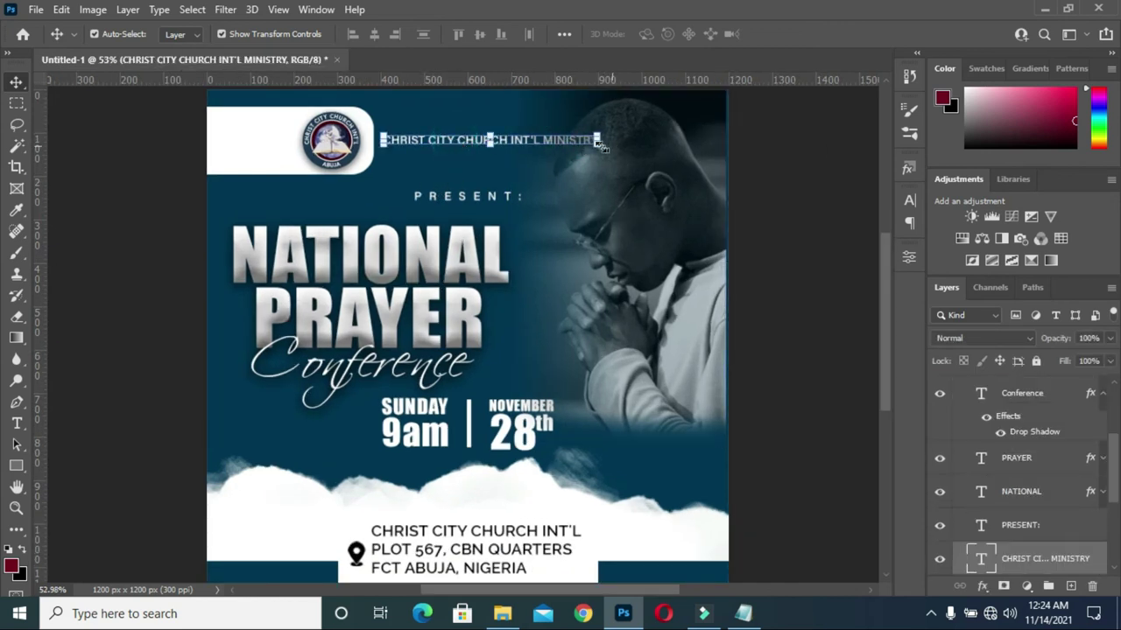
drag(599, 140, 566, 140)
click(813, 35)
click(813, 192)
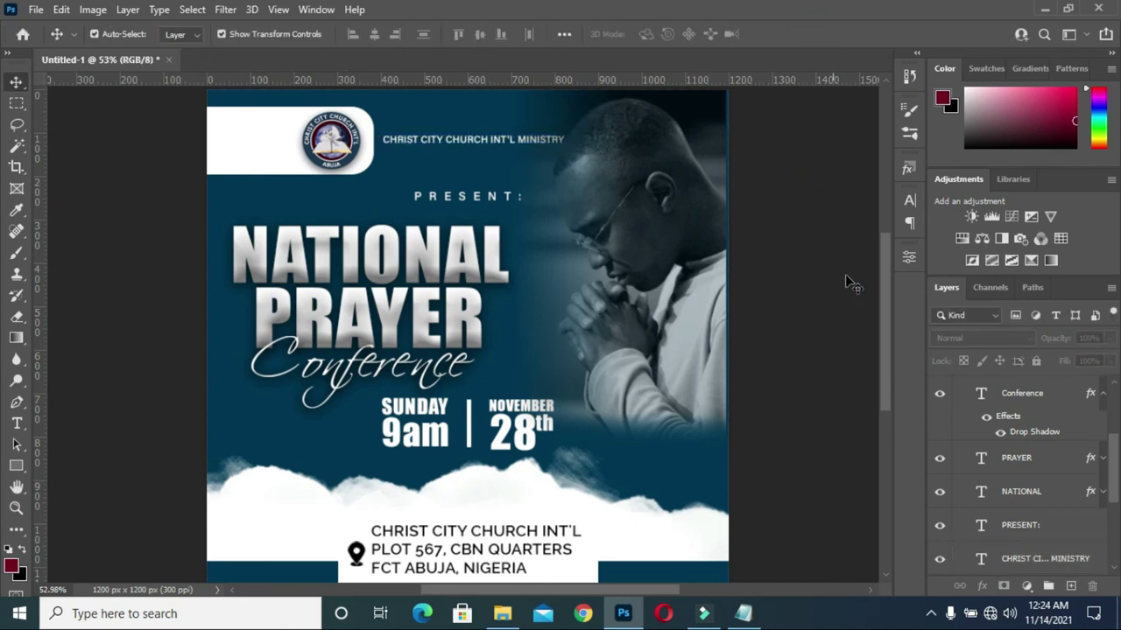
Collapse the TEXT, LOGO and IMAGE layer groups.
scroll(964, 410, up, 3)
click(960, 469)
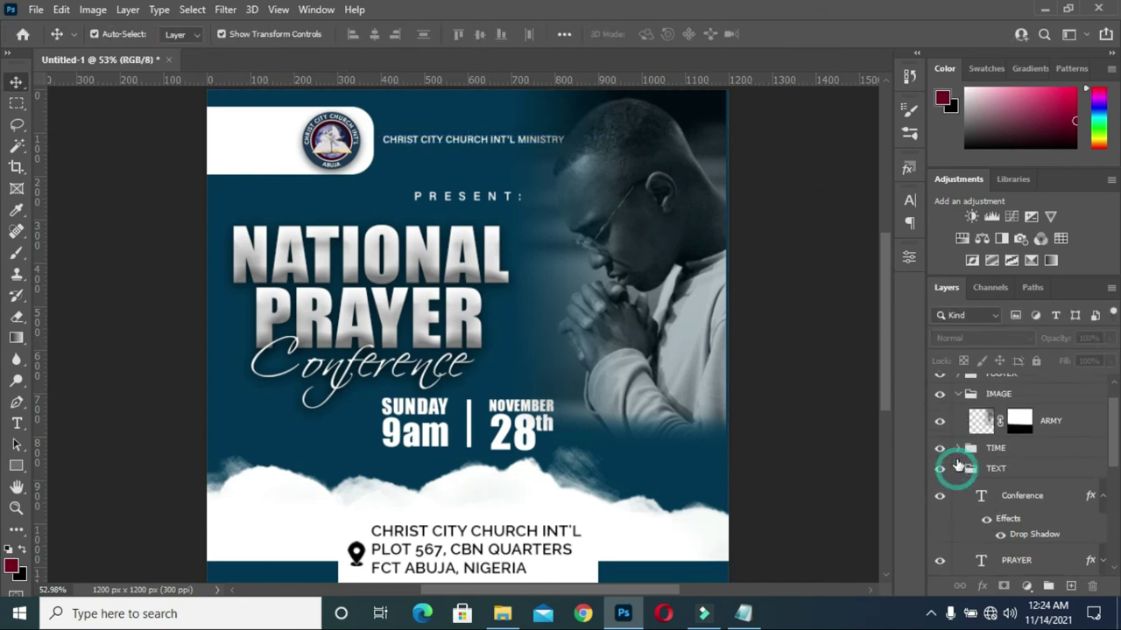
click(958, 488)
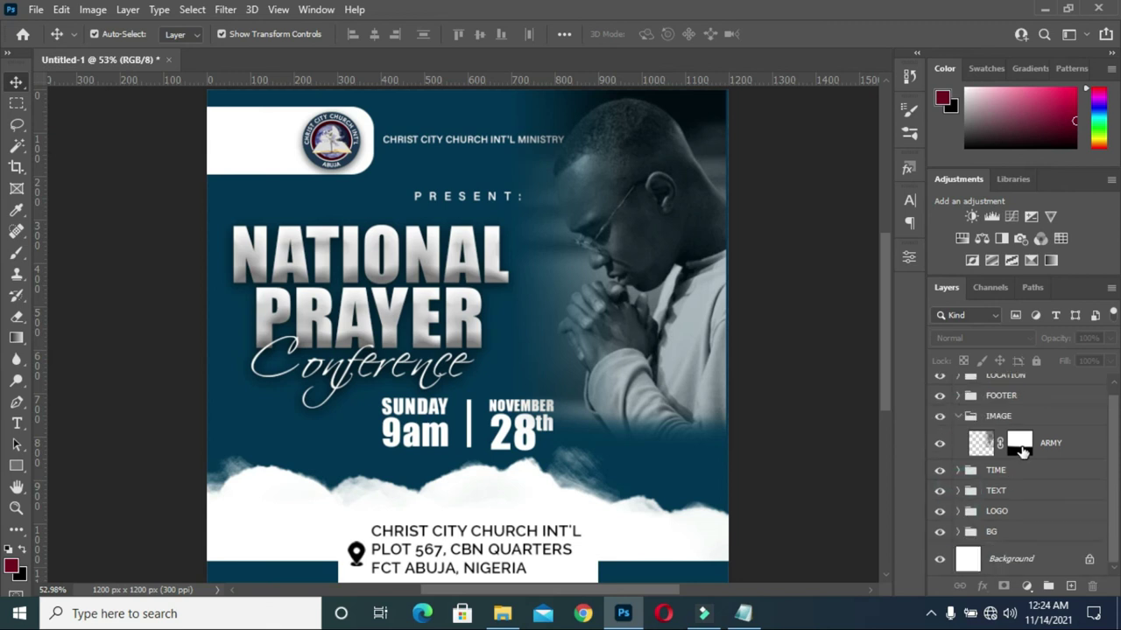
click(958, 416)
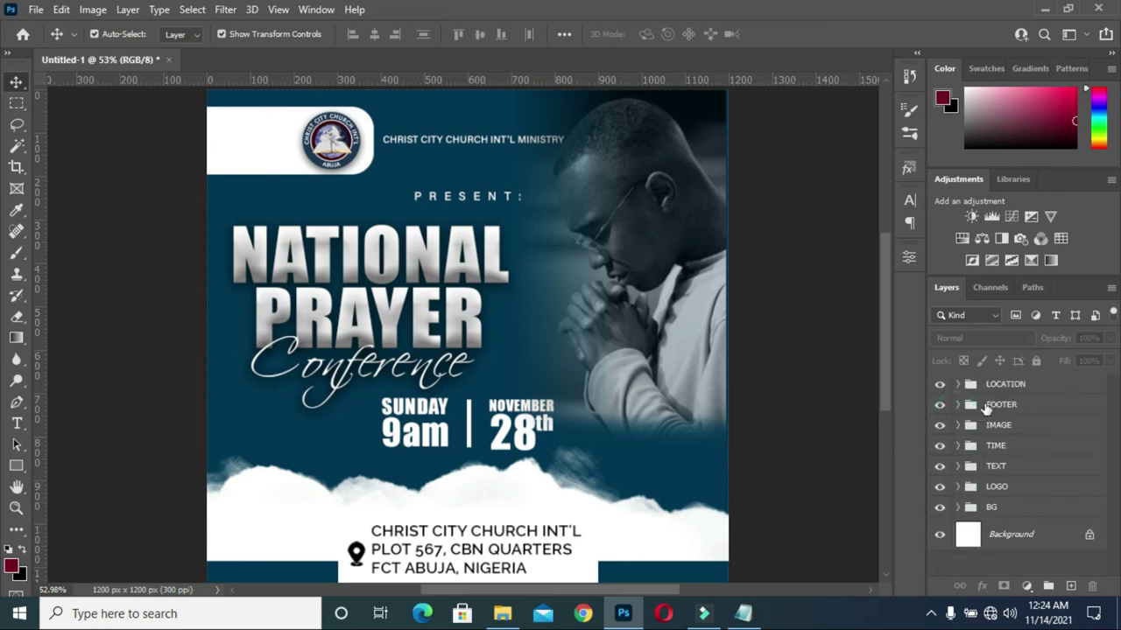
Shrink the LOGO group to about 73% and place it beside the ministry name.
click(996, 487)
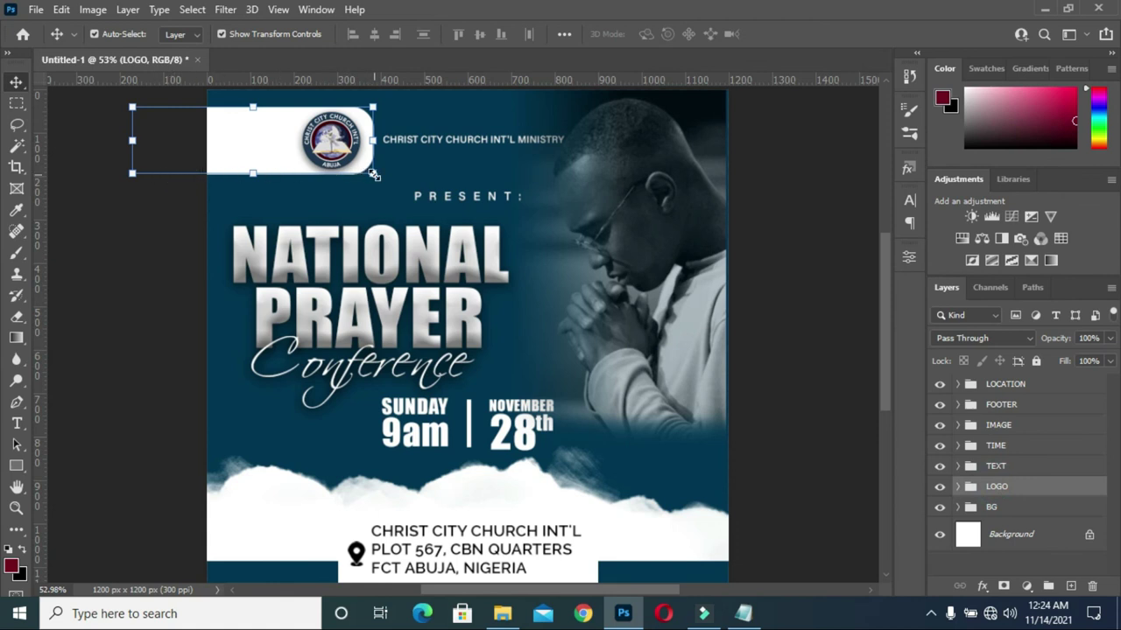
drag(374, 174, 332, 162)
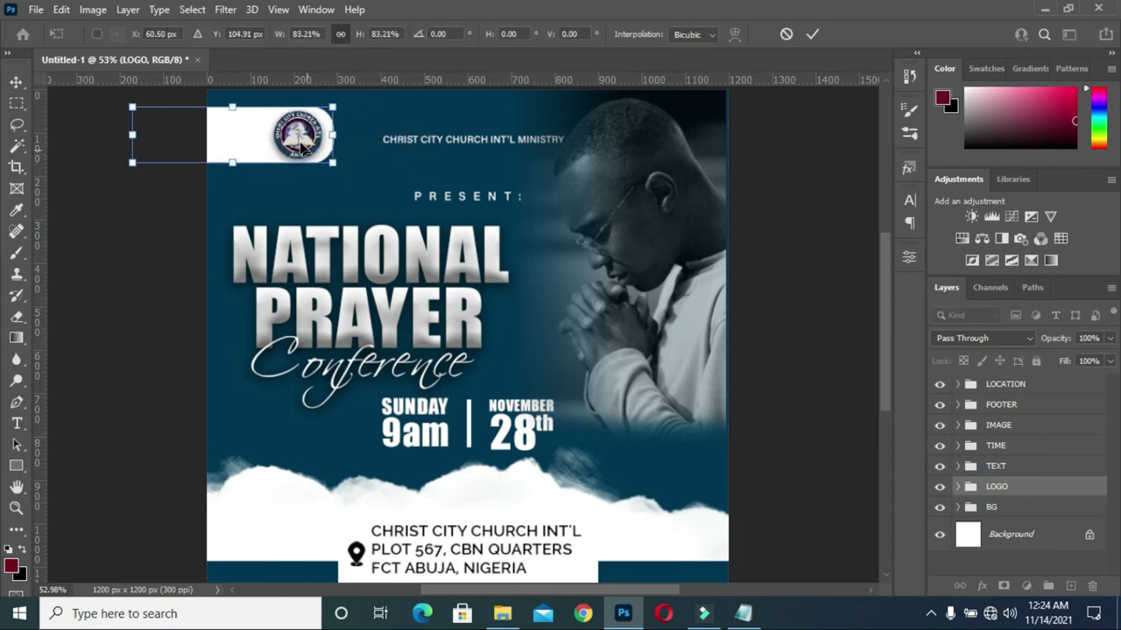
drag(242, 136, 285, 145)
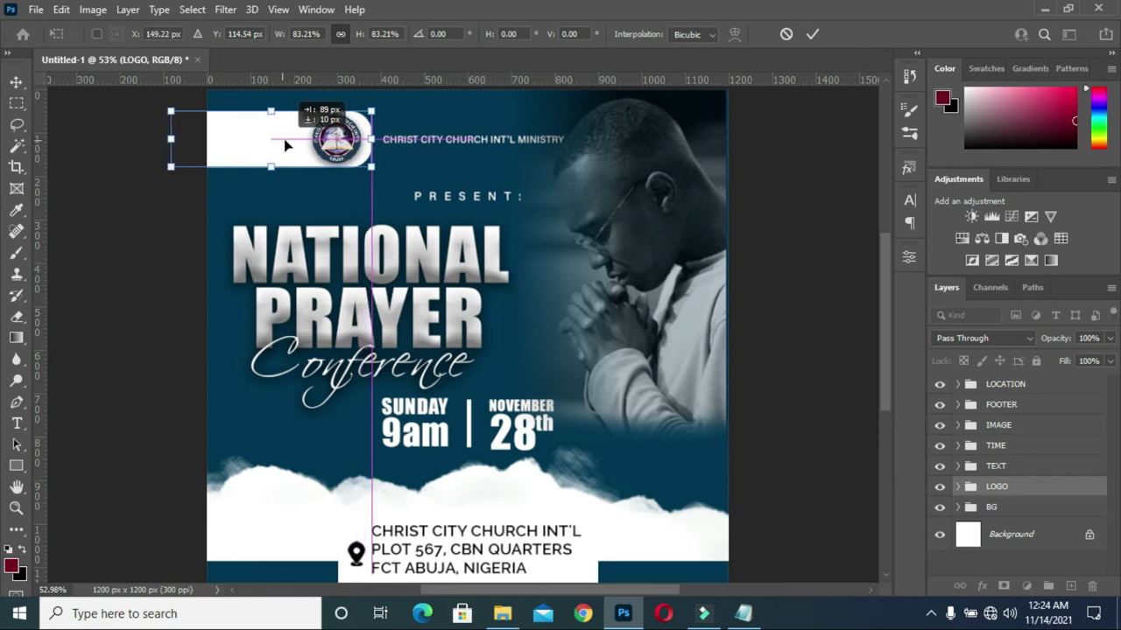
drag(372, 169, 347, 160)
drag(275, 134, 304, 142)
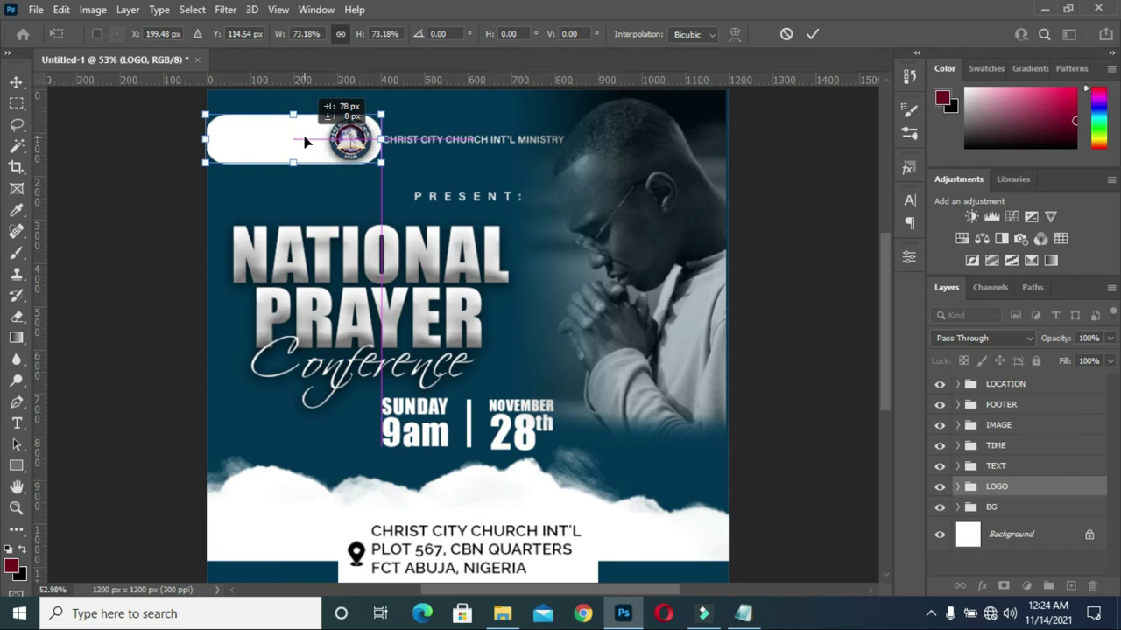
Stretch the white banner rectangle past the flyer's left edge, then fit the flyer on screen.
key(Return)
click(305, 142)
drag(207, 138, 150, 139)
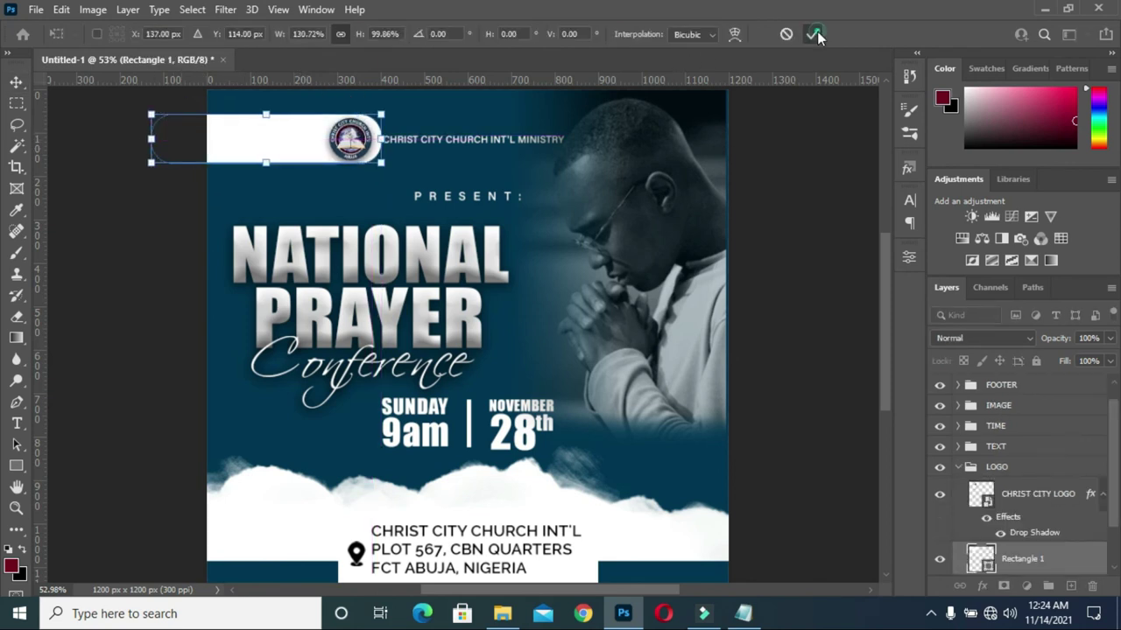
click(814, 132)
key(ctrl+0)
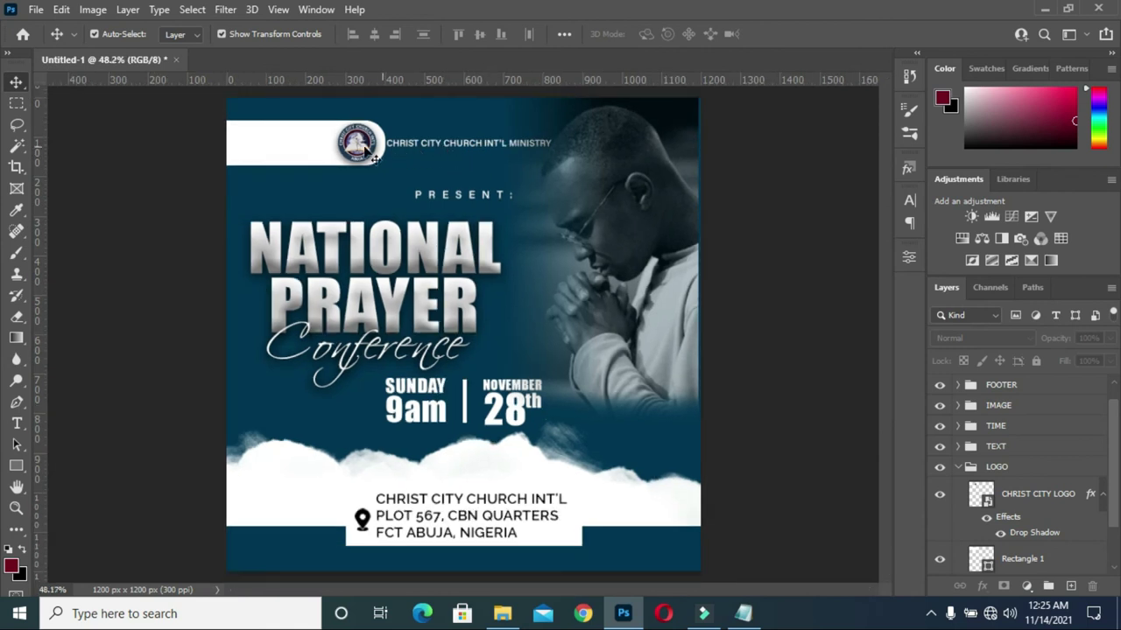
Nudge the LOGO group one step left, then fit the whole flyer on screen.
click(956, 467)
click(991, 466)
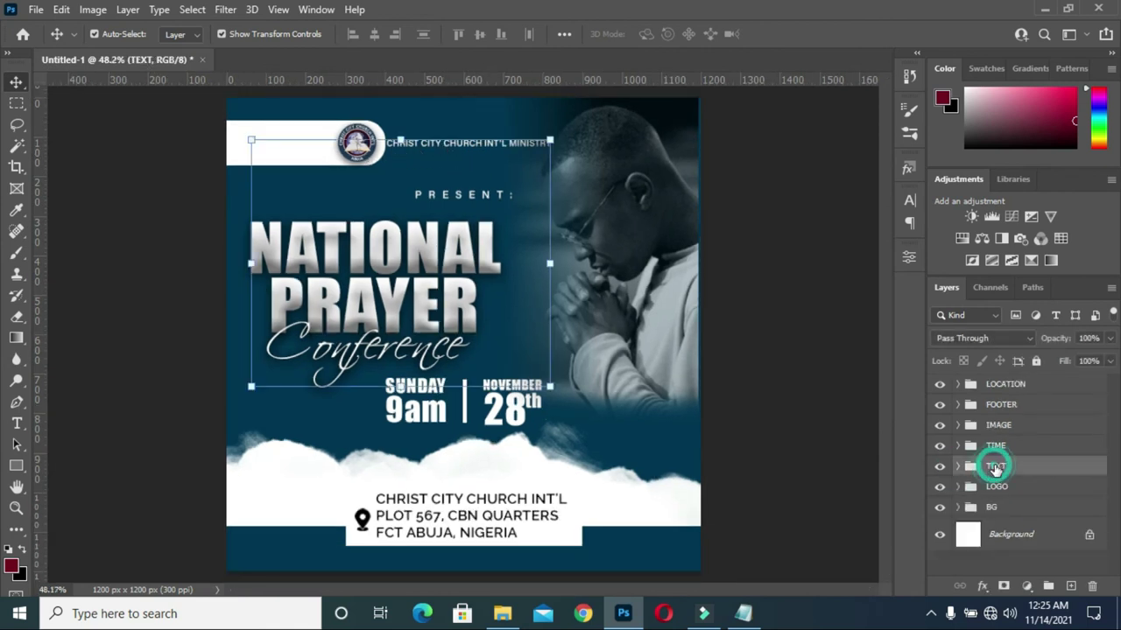
click(998, 487)
key(Left)
key(Left)
key(Left)
key(Left)
key(Left)
key(Left)
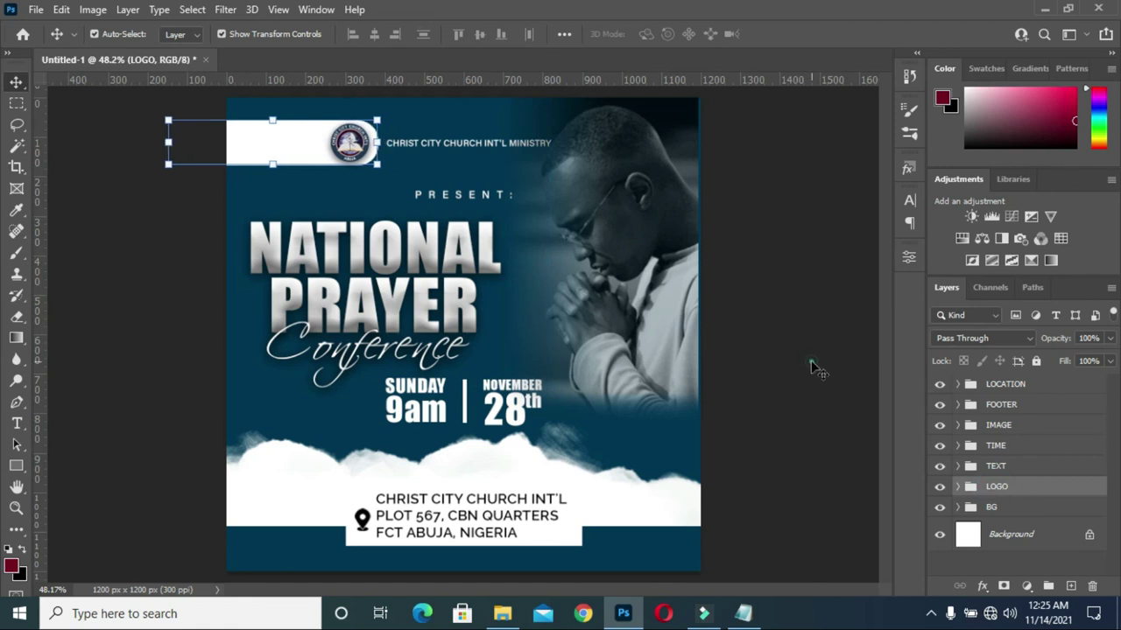
click(812, 366)
scroll(378, 224, down, 1)
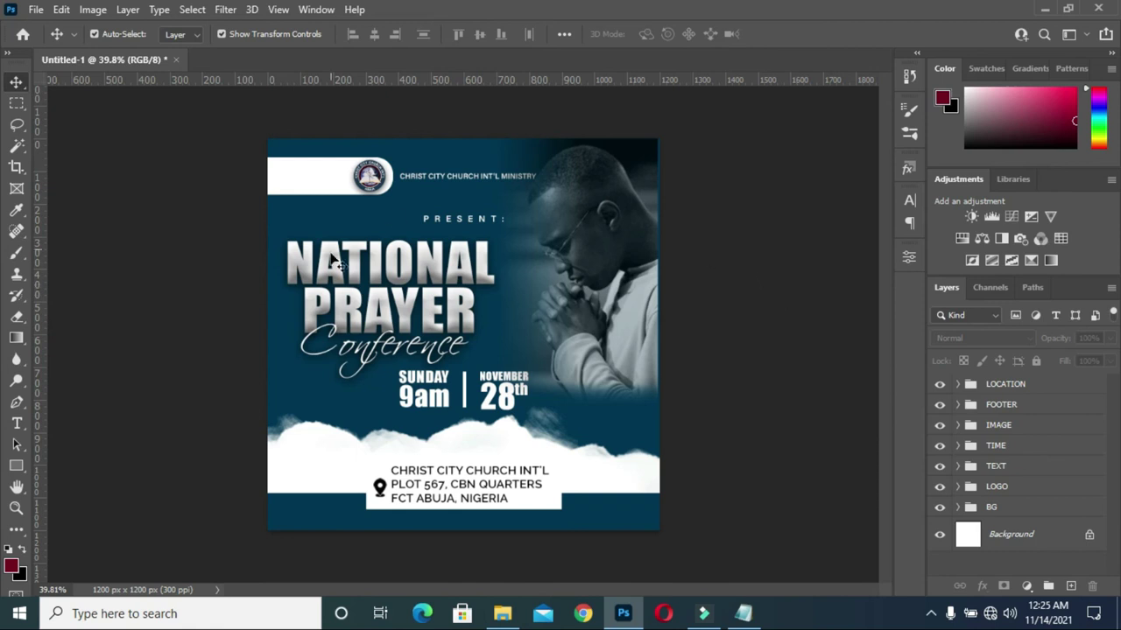
key(ctrl+0)
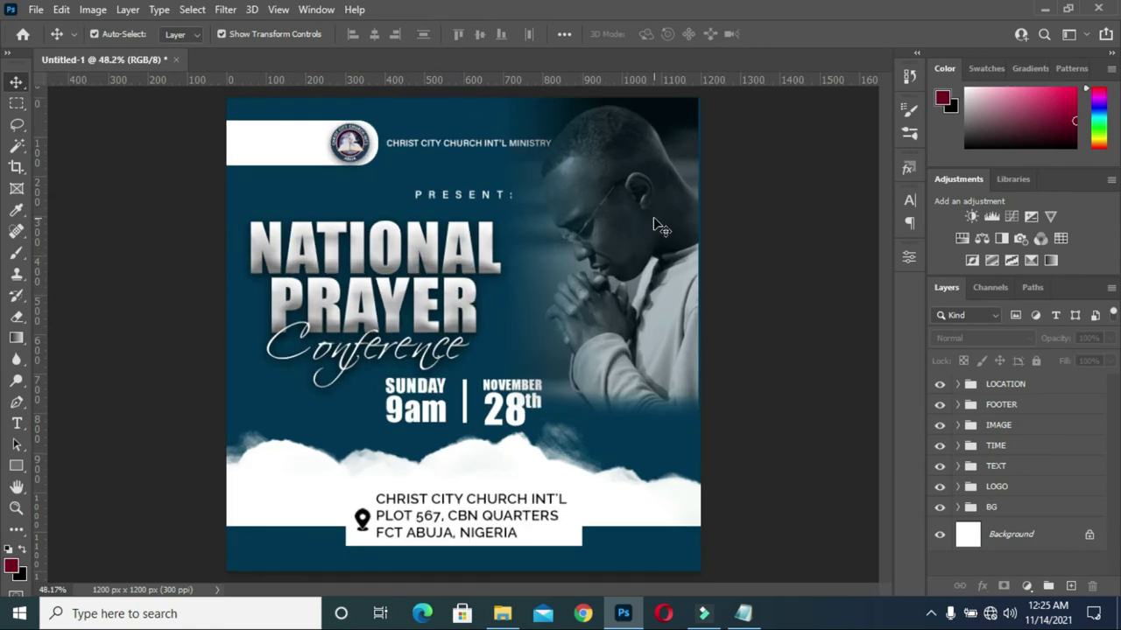